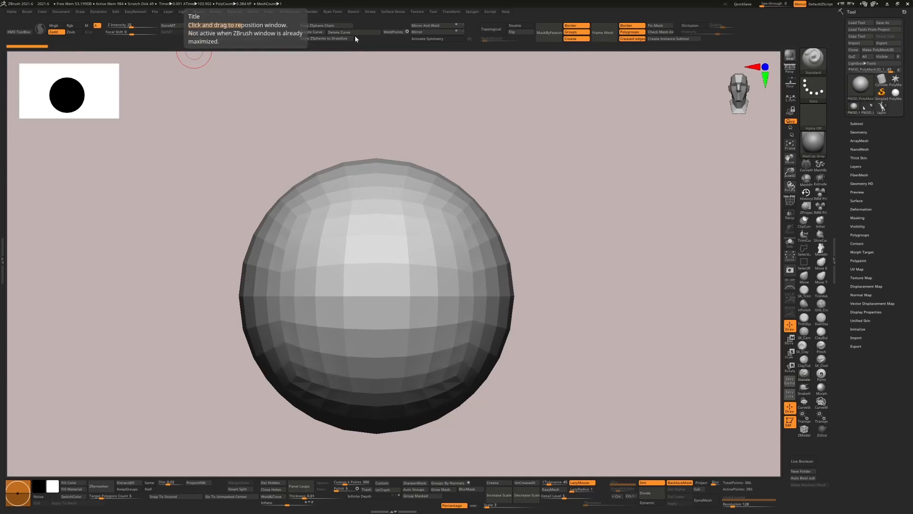
Toggle Autoload Recent Project in the startup preferences and store the configuration
click(295, 13)
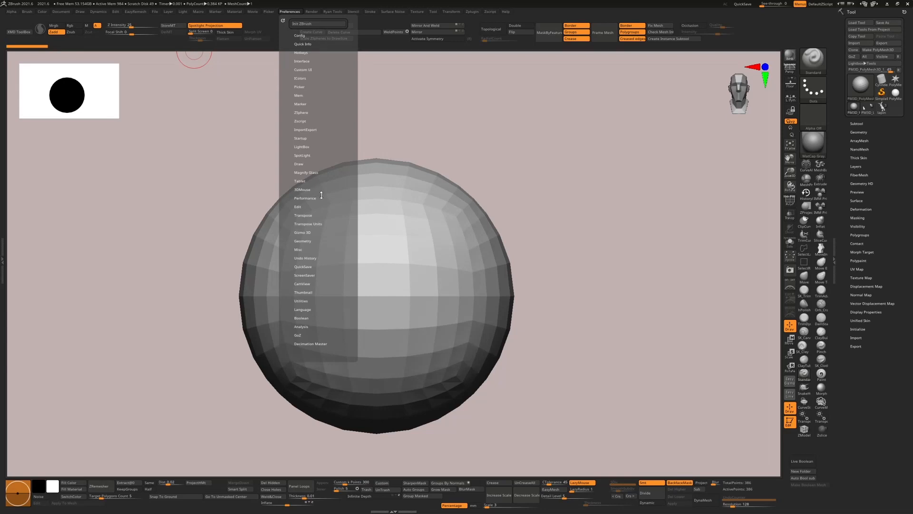
click(305, 138)
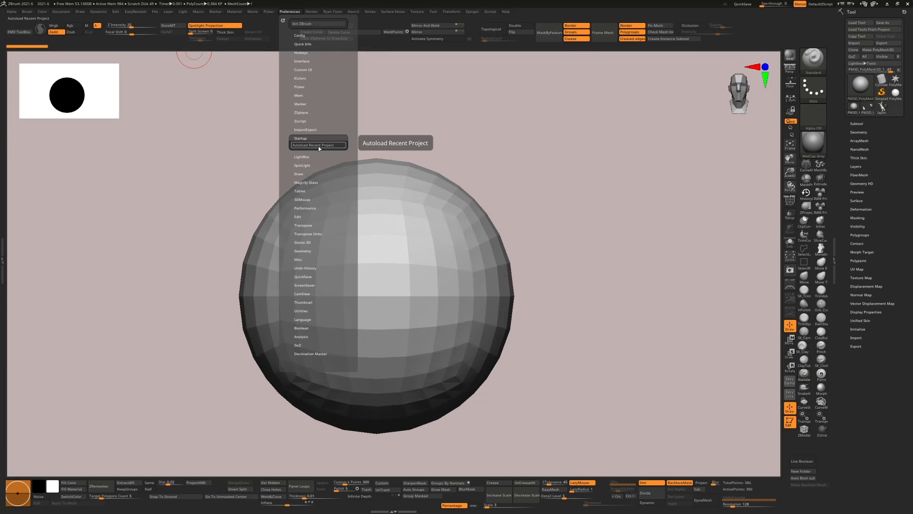
click(318, 145)
click(319, 145)
click(301, 34)
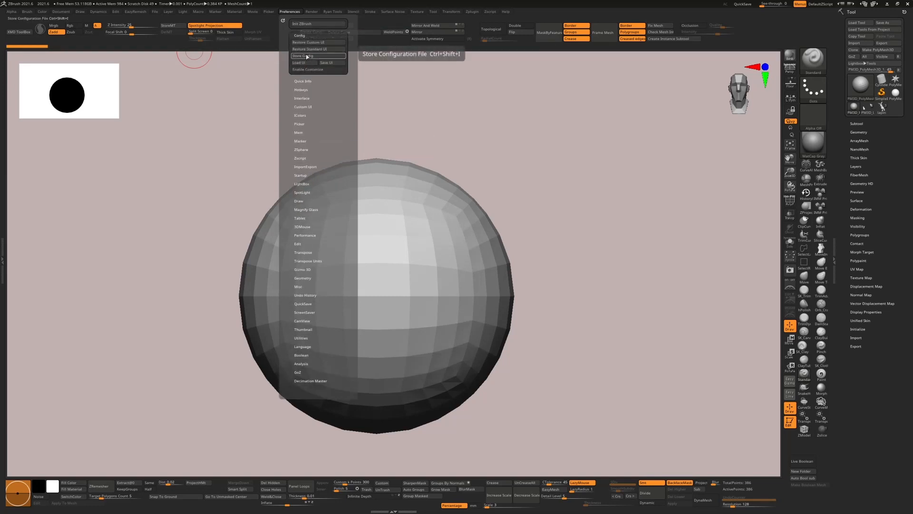
click(306, 55)
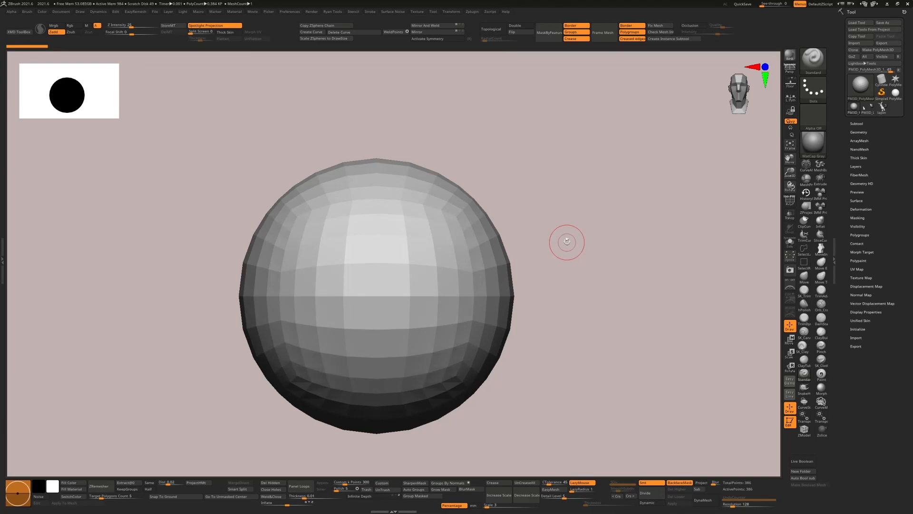
Enlarge the brush's draw size with the slider called up on the canvas beside the sphere
key(s)
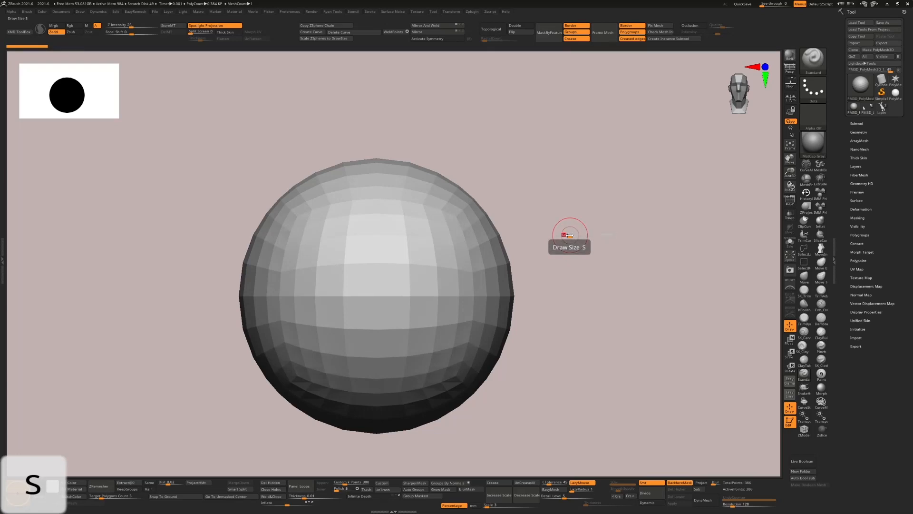
key(s)
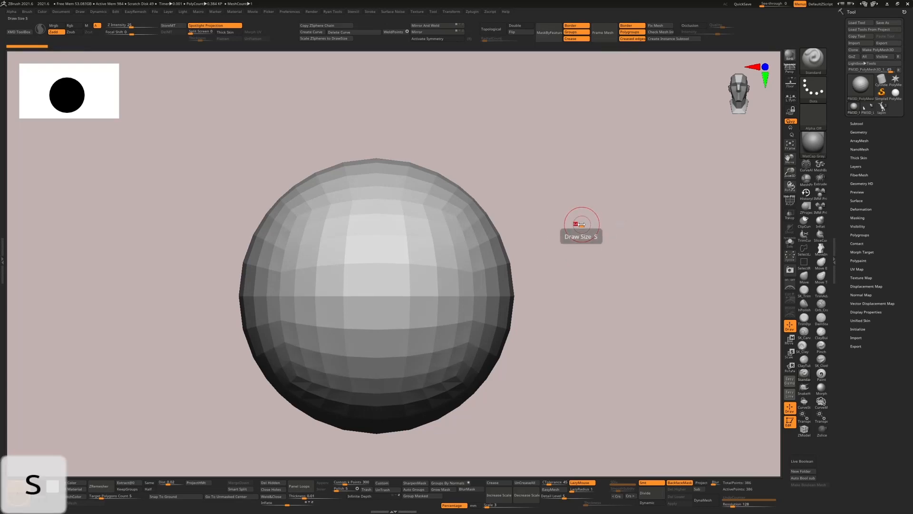
drag(582, 224, 579, 232)
key(s)
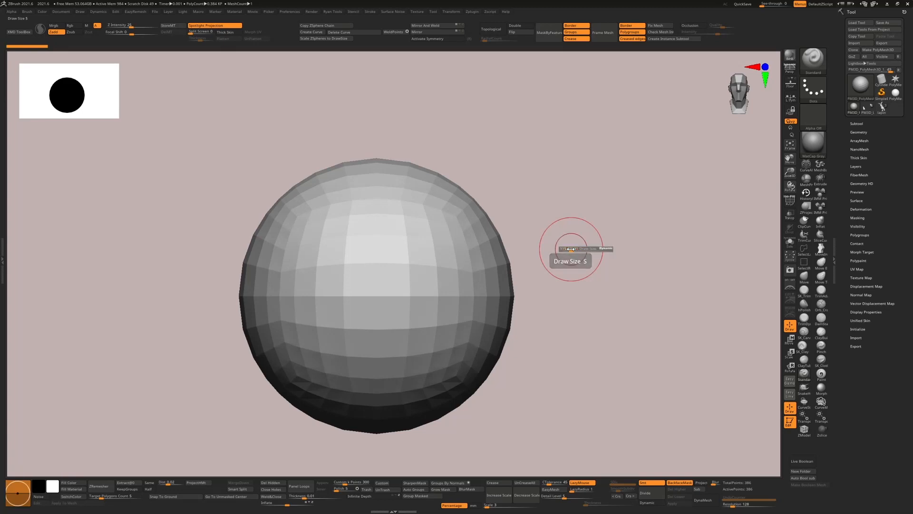
drag(570, 248, 579, 248)
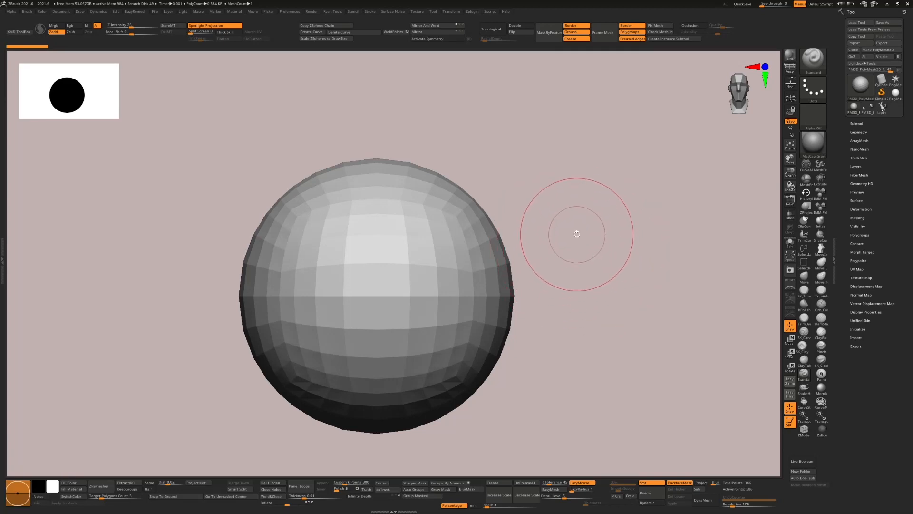
Reduce the brush's draw size to a small circle with the on-canvas slider
key(s)
key(s)
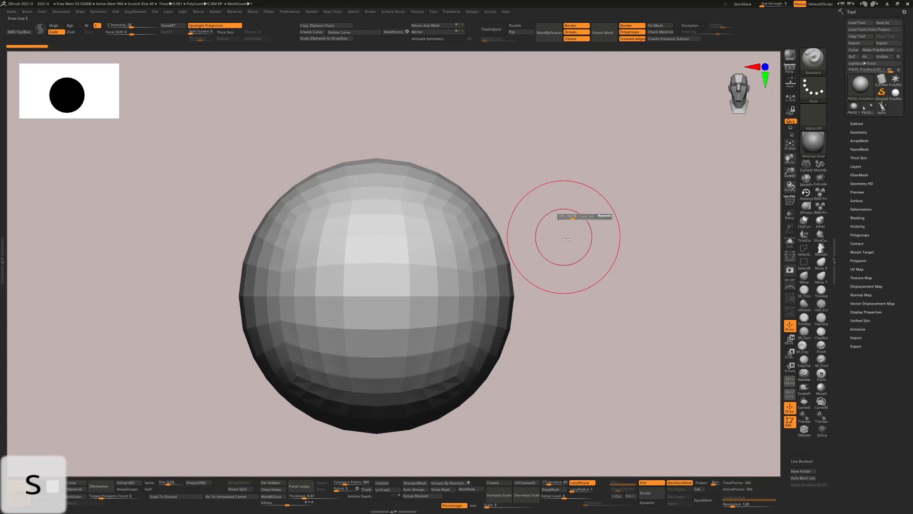
mouse_move(568, 239)
mouse_down()
mouse_move(563, 226)
mouse_move(577, 224)
mouse_move(559, 217)
mouse_move(585, 212)
mouse_move(557, 218)
mouse_move(581, 217)
mouse_move(568, 221)
mouse_up()
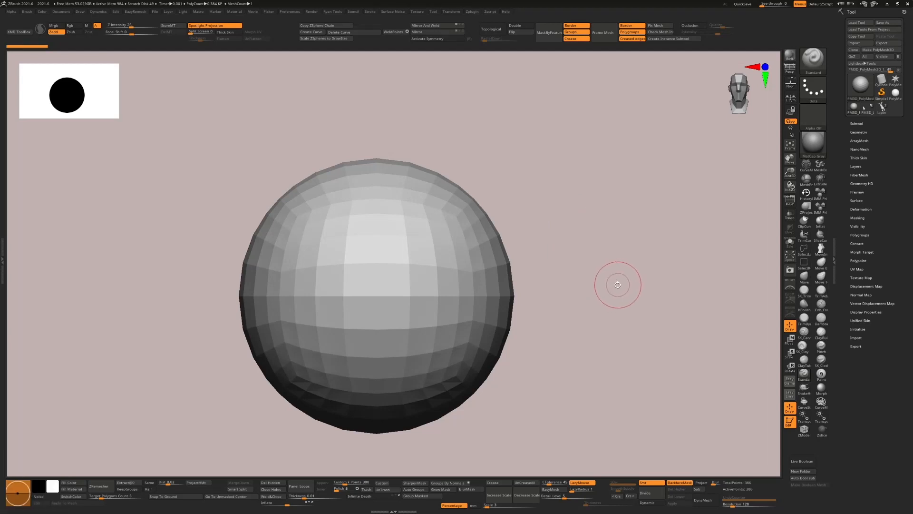
key(s)
mouse_move(619, 291)
mouse_down()
mouse_move(627, 283)
mouse_move(613, 289)
mouse_move(611, 328)
mouse_up()
Adjust the brush's Z Intensity with the on-canvas slider
key(u)
key(u)
key(u)
key(u)
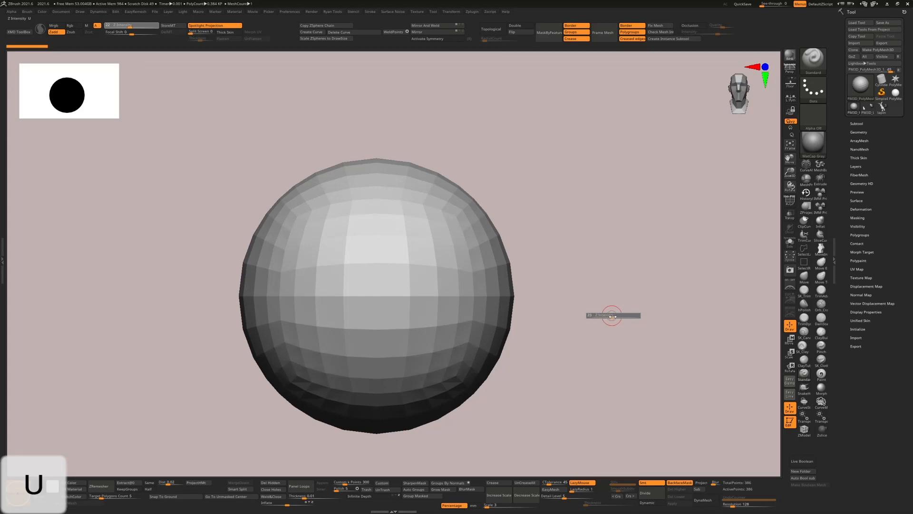
click(608, 316)
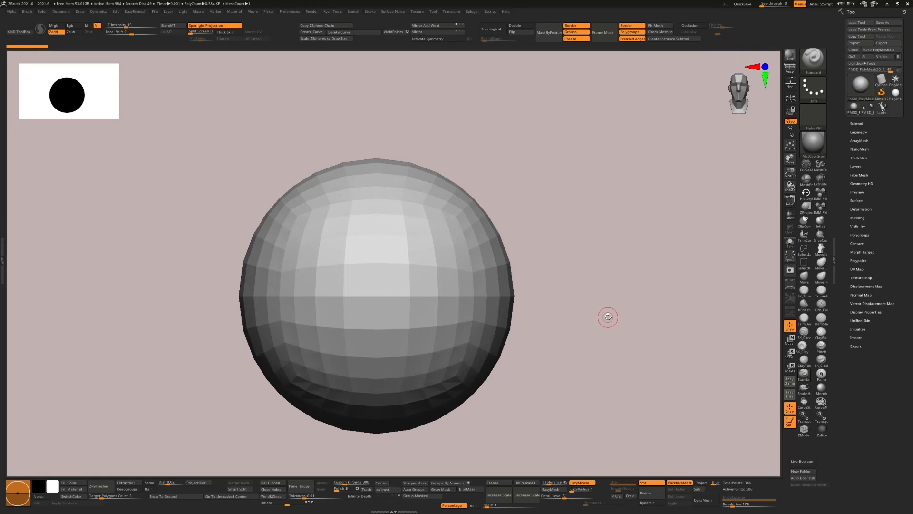
key(u)
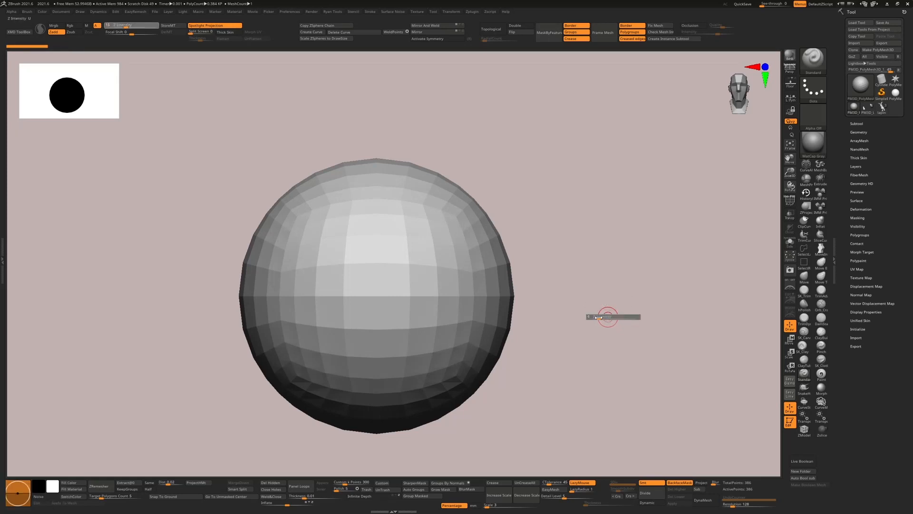
click(608, 317)
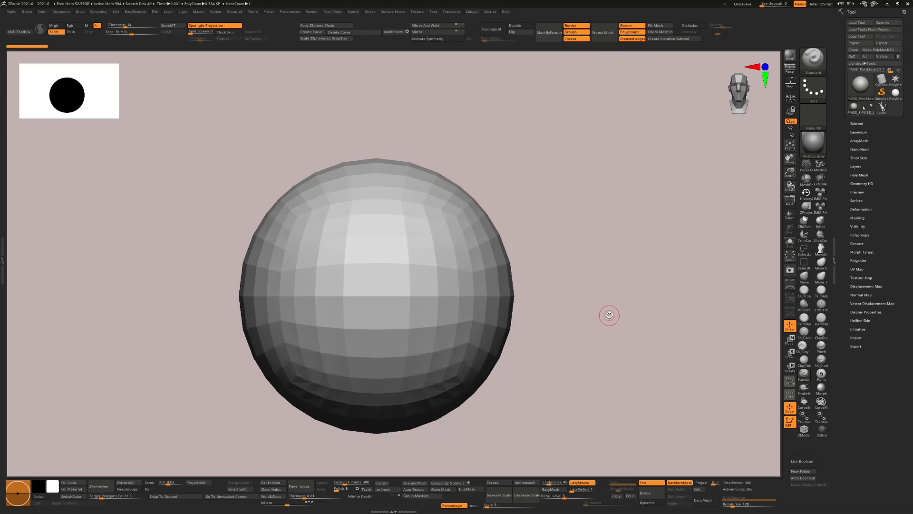
key(u)
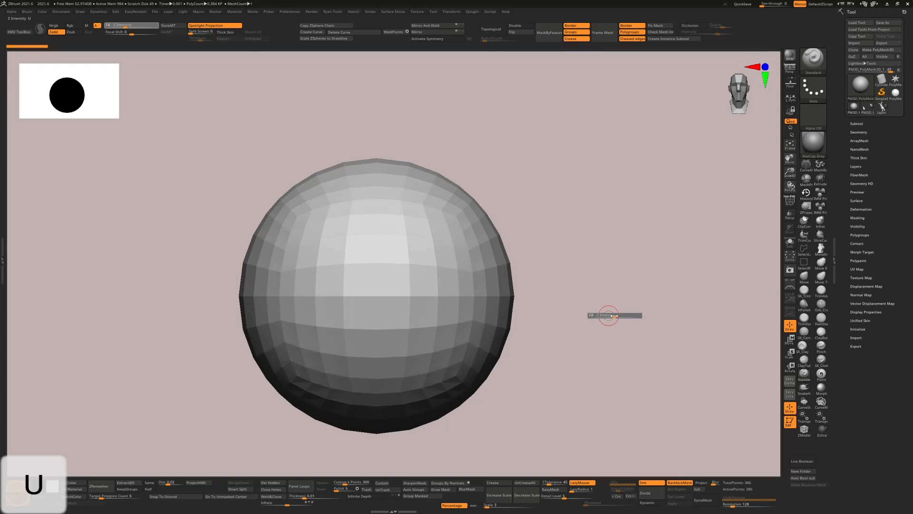
drag(613, 315, 607, 316)
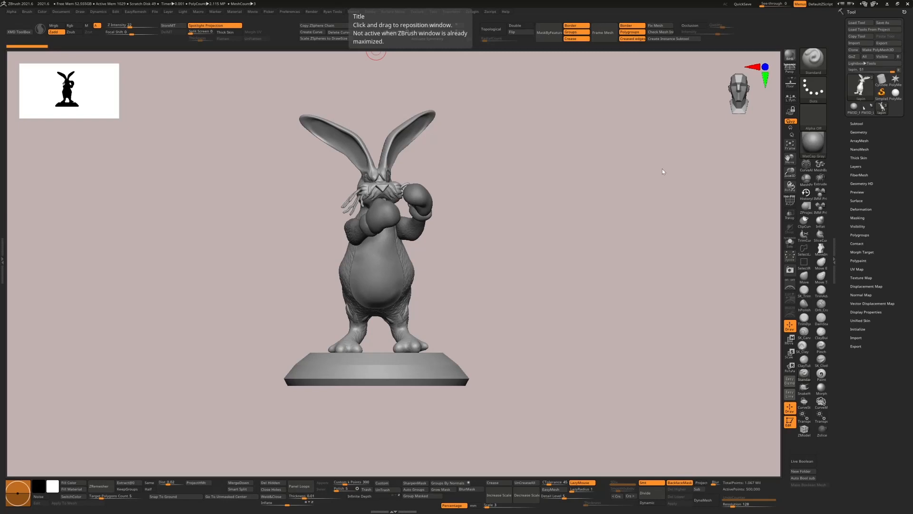
Turn on Occlusion for the display of the rabbit statue
shift+drag(585, 197, 569, 212)
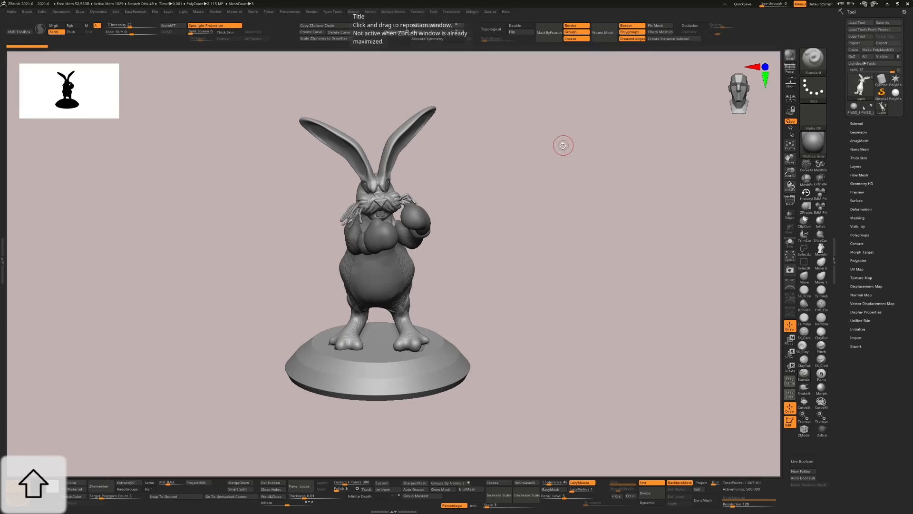
shift+drag(563, 144, 566, 182)
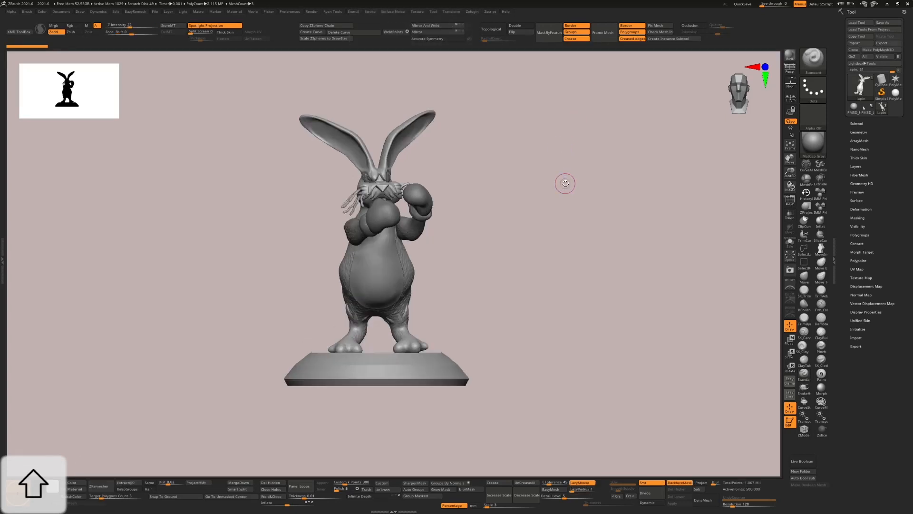
drag(674, 150, 668, 161)
click(695, 28)
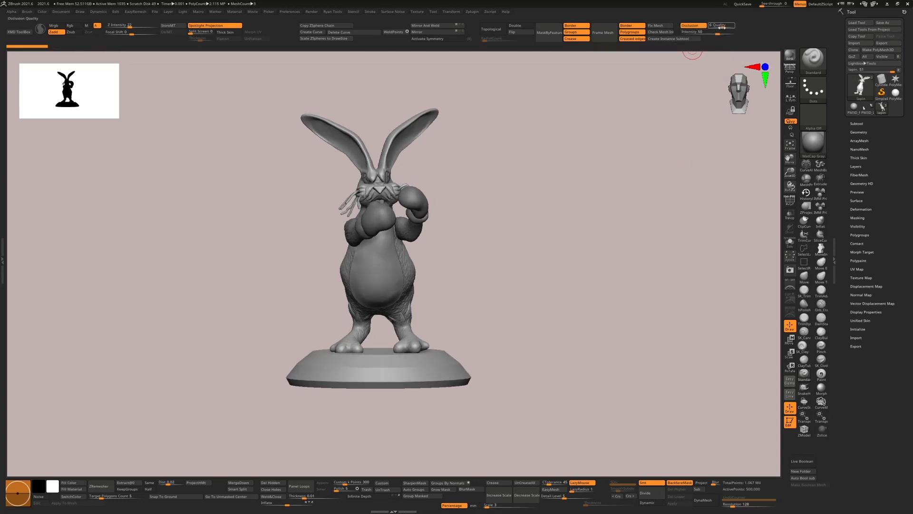
Examine the rabbit statue from the front and side with occlusion shading, and turn Occlusion off
mouse_move(670, 183)
mouse_down()
mouse_move(656, 204)
mouse_move(618, 204)
mouse_move(638, 206)
mouse_move(611, 218)
mouse_up()
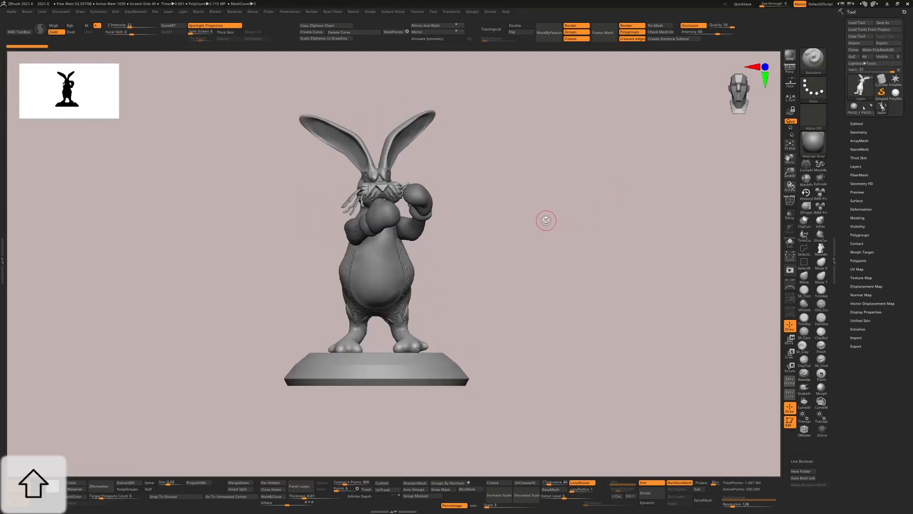
drag(503, 227, 503, 274)
scroll(366, 256, up, 3)
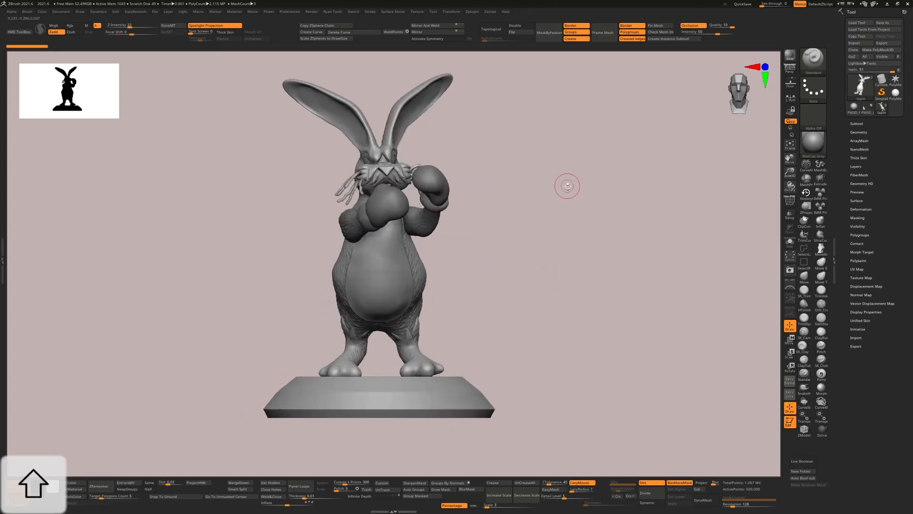
drag(566, 185, 506, 163)
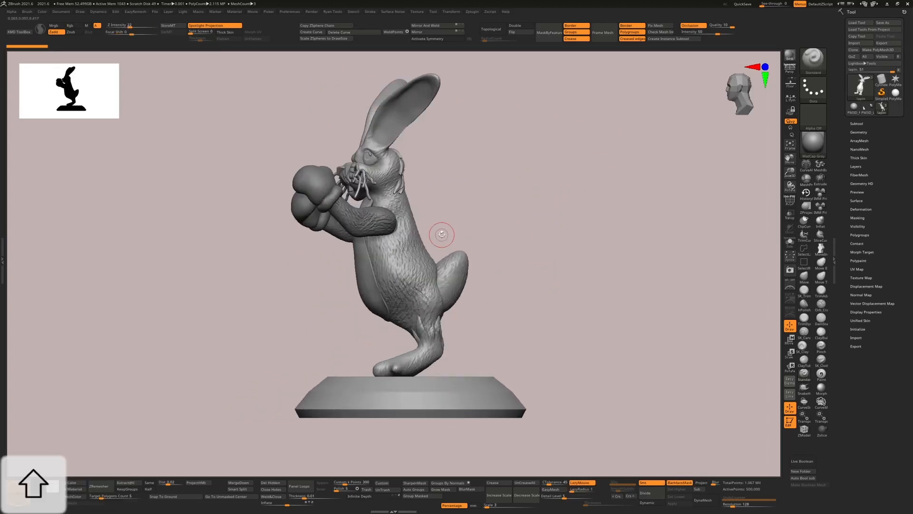
drag(502, 198, 512, 256)
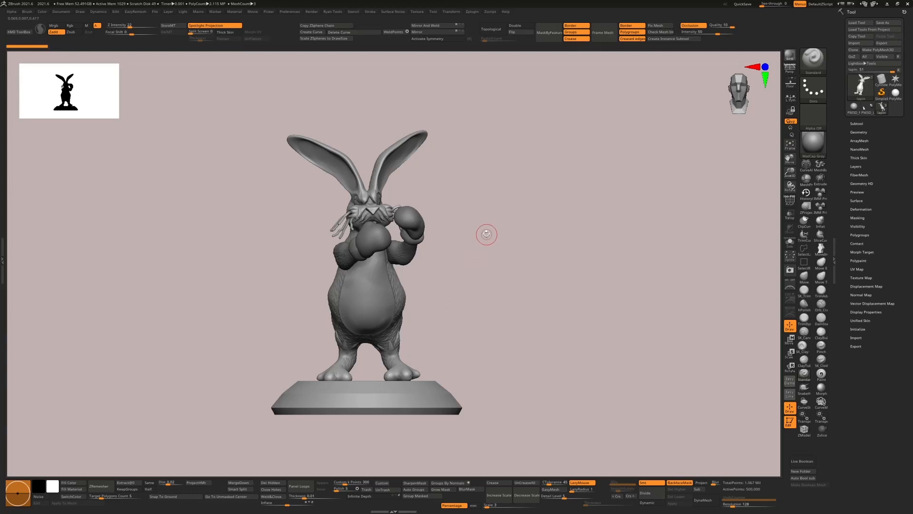
mouse_move(485, 235)
alt+mouse_down()
mouse_move(477, 206)
mouse_move(483, 266)
mouse_move(459, 267)
mouse_move(469, 259)
alt+mouse_up()
alt+drag(473, 224, 536, 209)
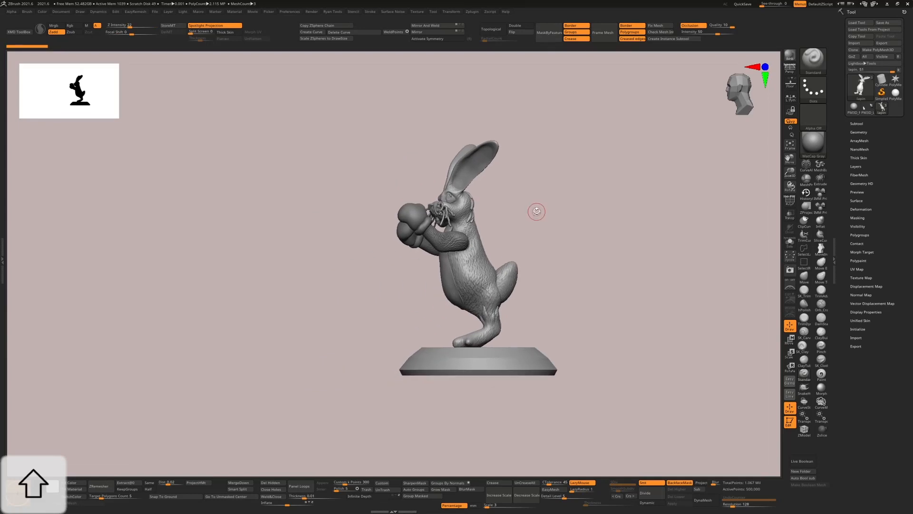
shift+drag(560, 174, 585, 210)
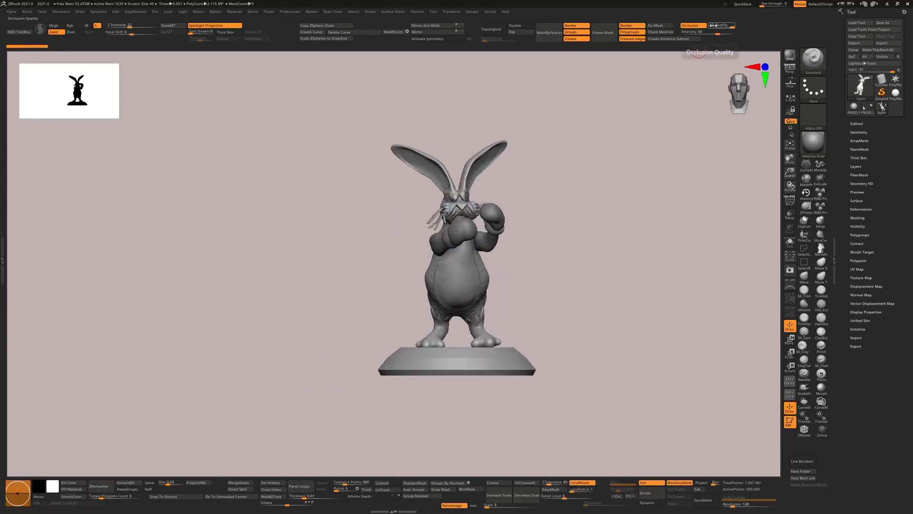
alt+drag(555, 176, 475, 205)
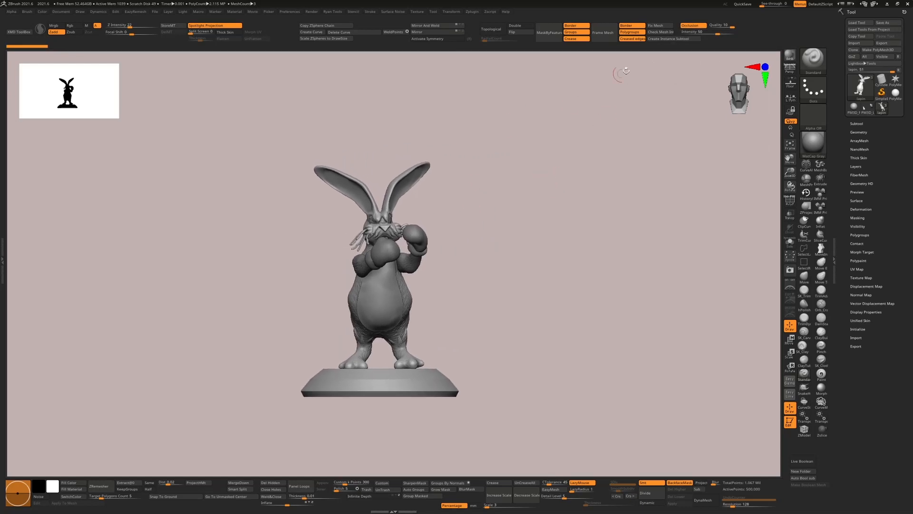
click(690, 26)
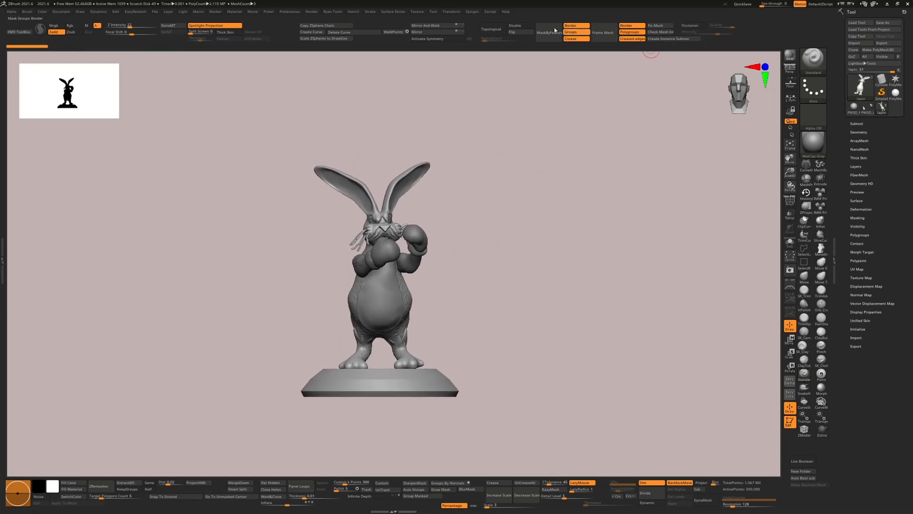
Expand the Ambient Occlusion plugin settings and apply the Flat Color material to the rabbit statue
click(492, 14)
click(469, 13)
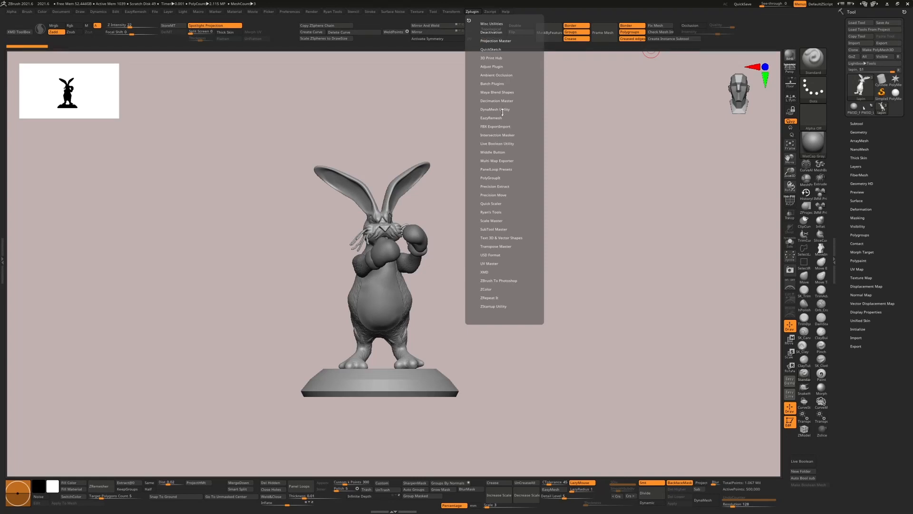
click(502, 75)
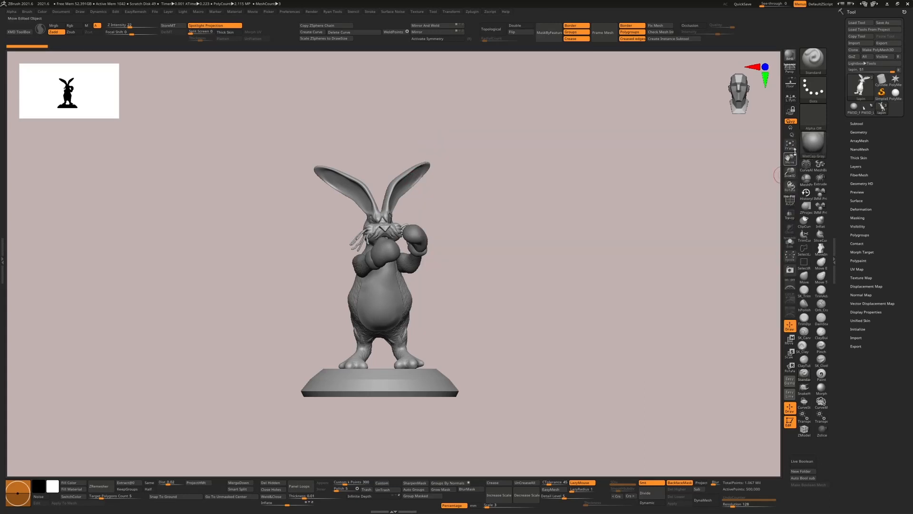
click(813, 143)
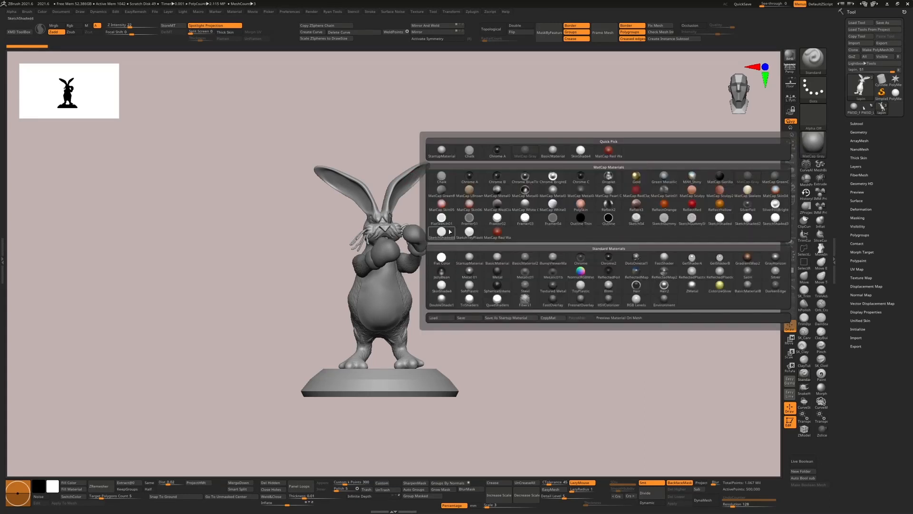
click(442, 257)
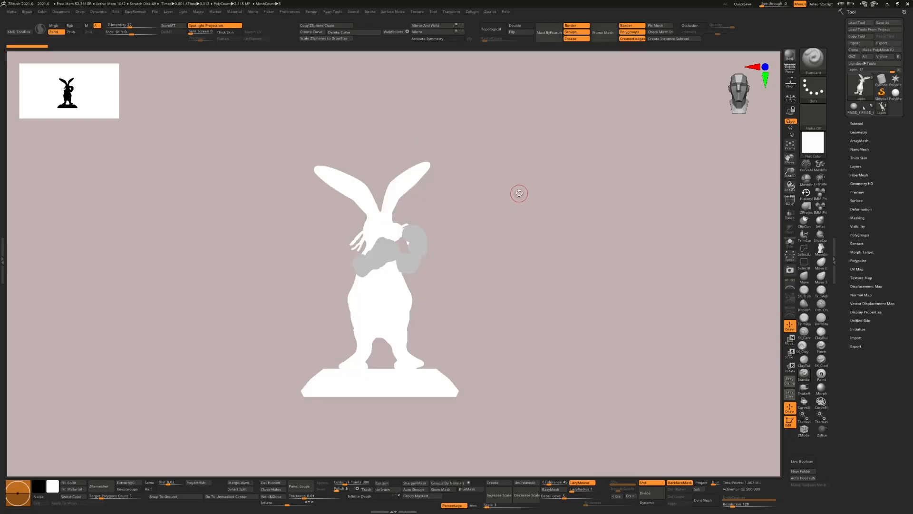
Compute ambient occlusion for the rabbit's body with the Ambient Occlusion plugin
click(490, 12)
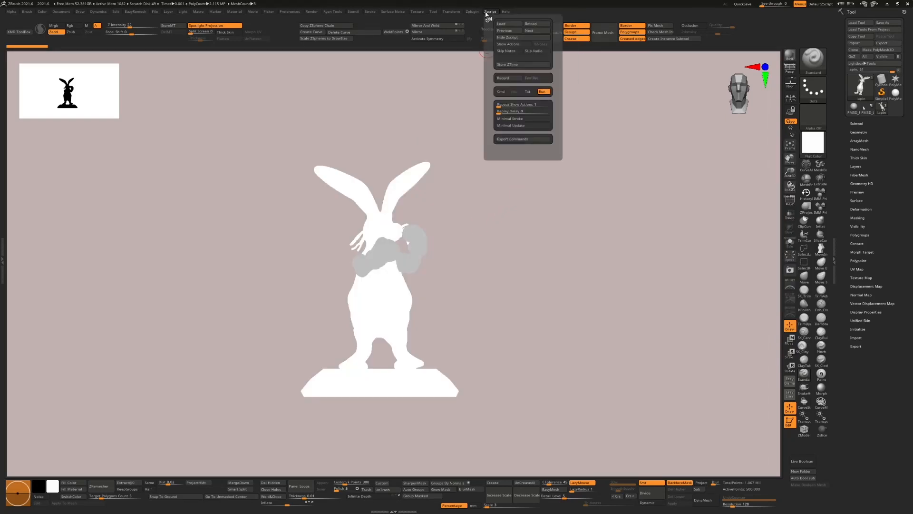
mouse_move(507, 12)
mouse_move(474, 12)
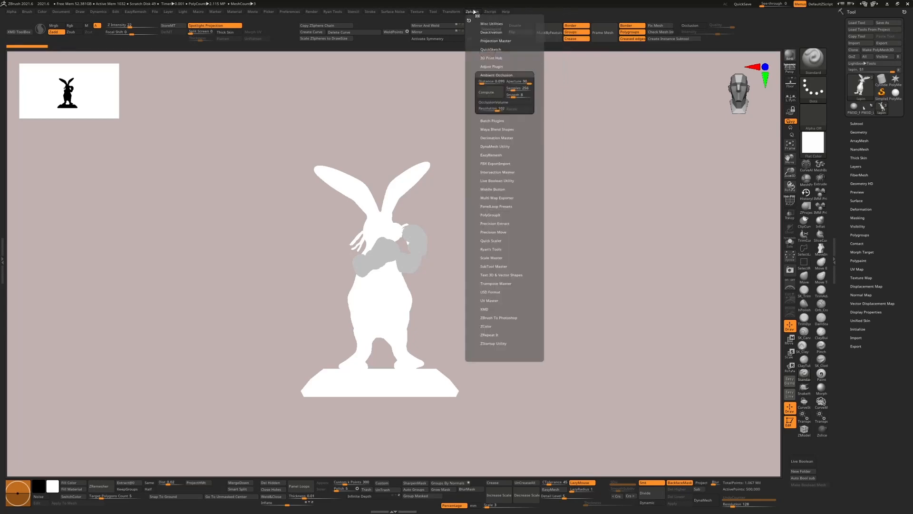
click(489, 93)
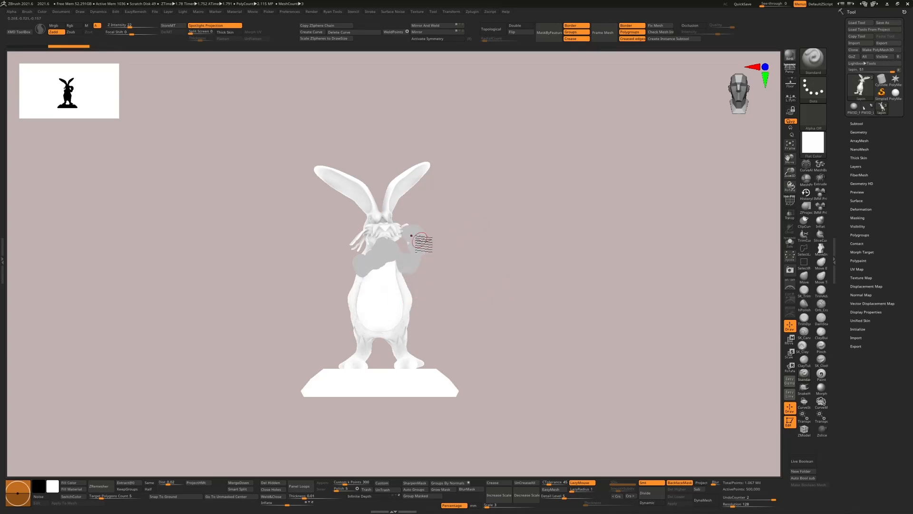
Switch to the rabbit's arms subtool and compute its ambient occlusion with the Ambient Occlusion plugin
alt+click(417, 240)
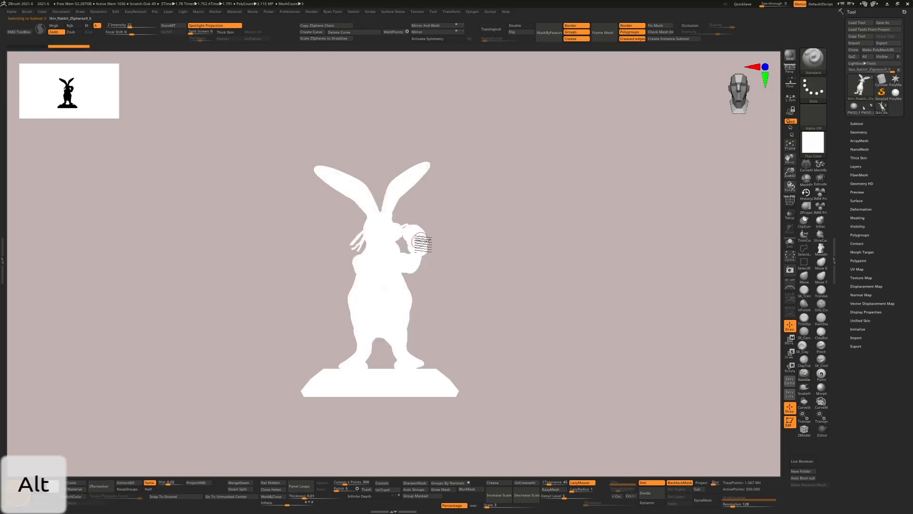
click(489, 13)
click(473, 12)
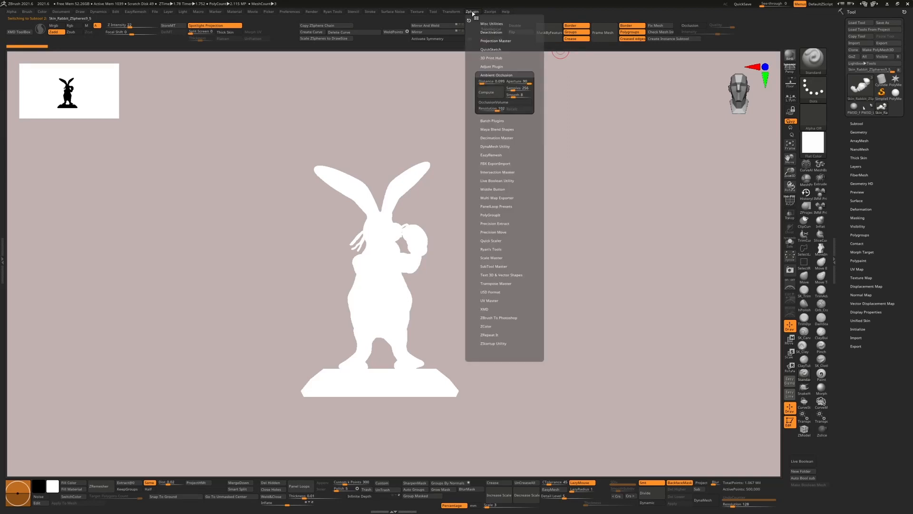
click(490, 94)
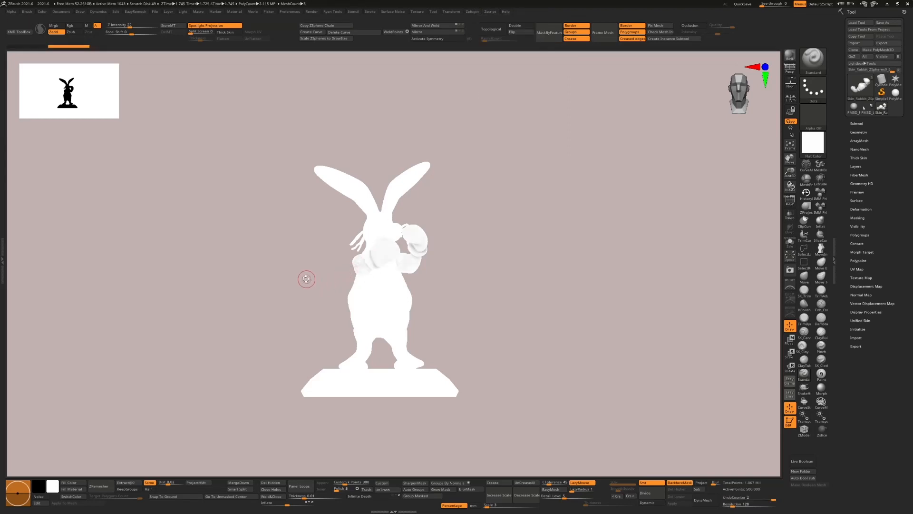
Compare the ambient occlusion on the rabbit's body and arms by switching between the two subtools
alt+click(391, 199)
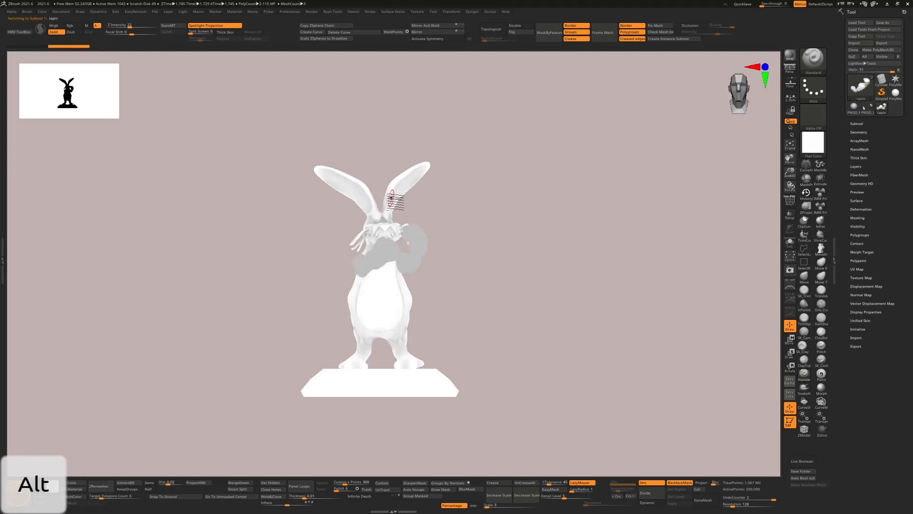
drag(456, 230, 414, 239)
alt+click(409, 239)
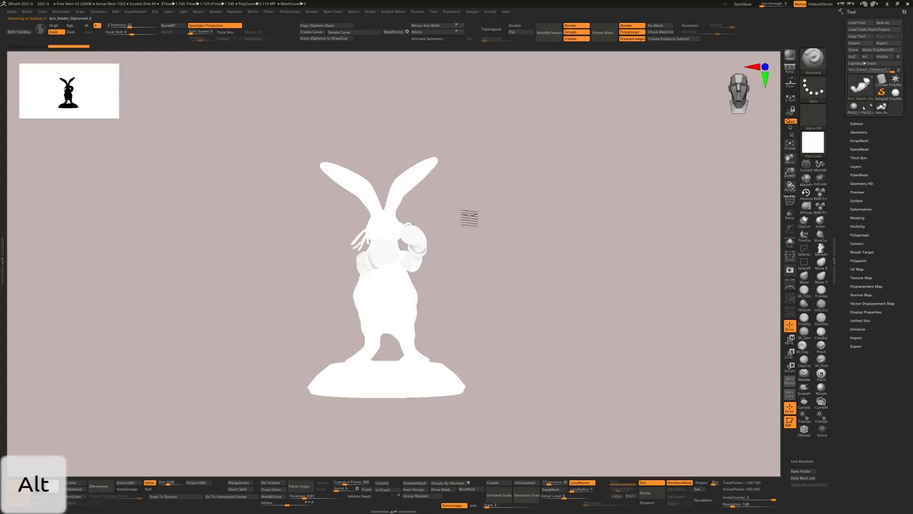
mouse_move(469, 217)
mouse_down()
mouse_move(430, 218)
mouse_move(470, 212)
mouse_move(476, 234)
mouse_up()
alt+click(405, 219)
mouse_move(502, 291)
alt+mouse_down()
mouse_move(506, 240)
mouse_move(503, 290)
alt+mouse_up()
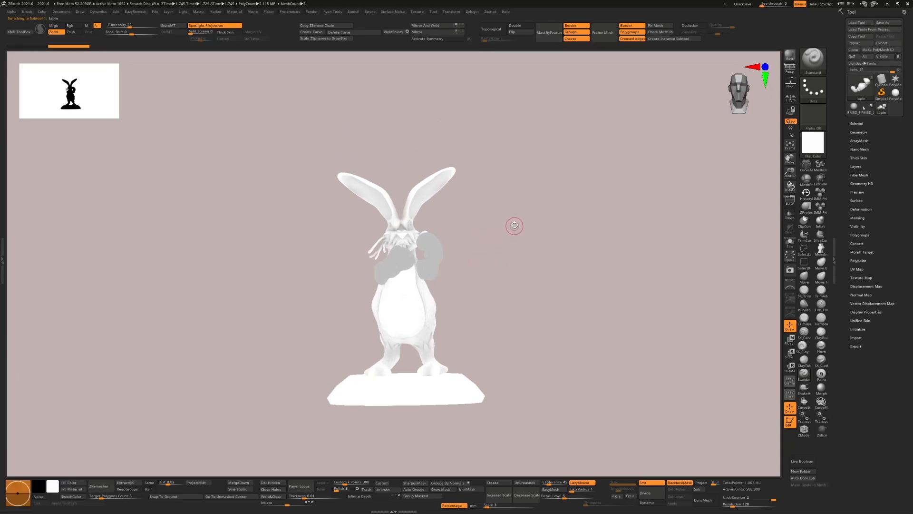
Clear the ambient occlusion mask from the rabbit's body
mouse_move(517, 202)
ctrl+mouse_down()
mouse_move(553, 339)
mouse_move(652, 368)
ctrl+mouse_up()
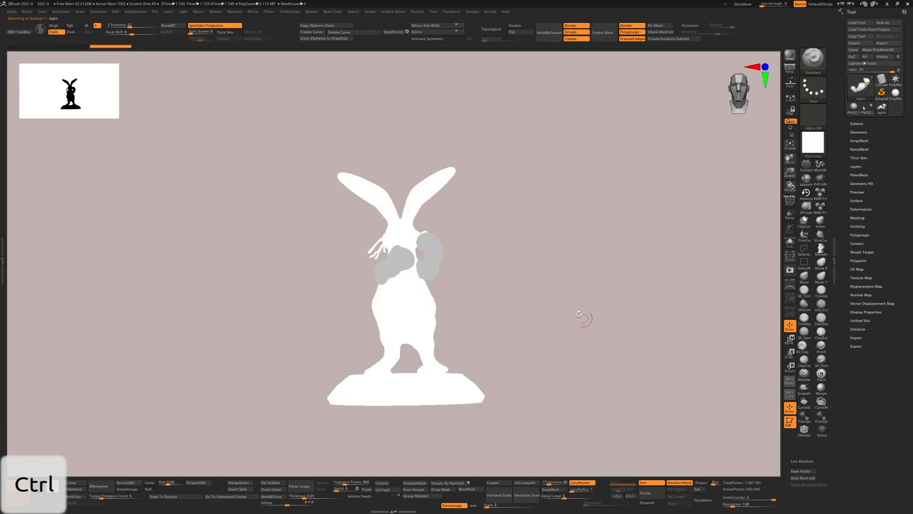
ctrl+drag(530, 226, 622, 343)
mouse_move(611, 311)
mouse_down()
mouse_move(524, 308)
mouse_move(587, 306)
mouse_move(536, 259)
mouse_move(408, 254)
mouse_move(504, 235)
mouse_move(504, 214)
mouse_up()
Recompute ambient occlusion for the rabbit's arms subtool and inspect it up close
alt+click(436, 247)
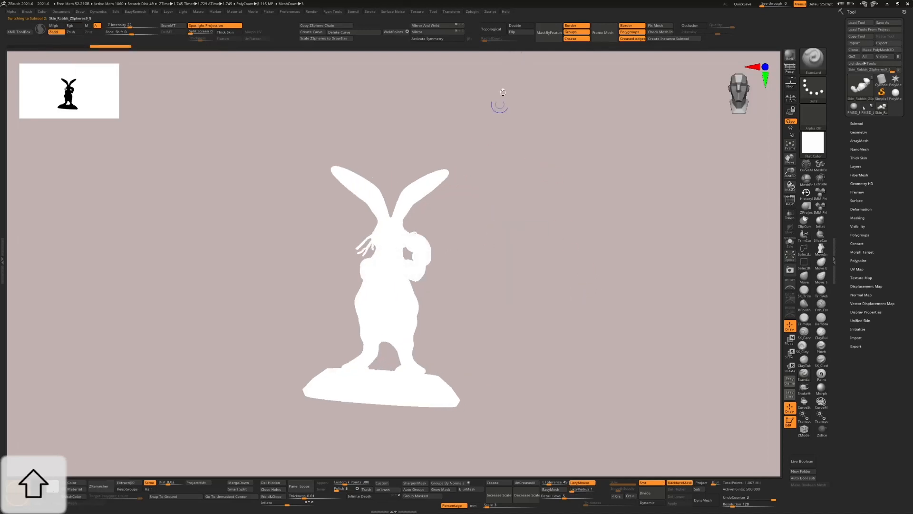
click(490, 11)
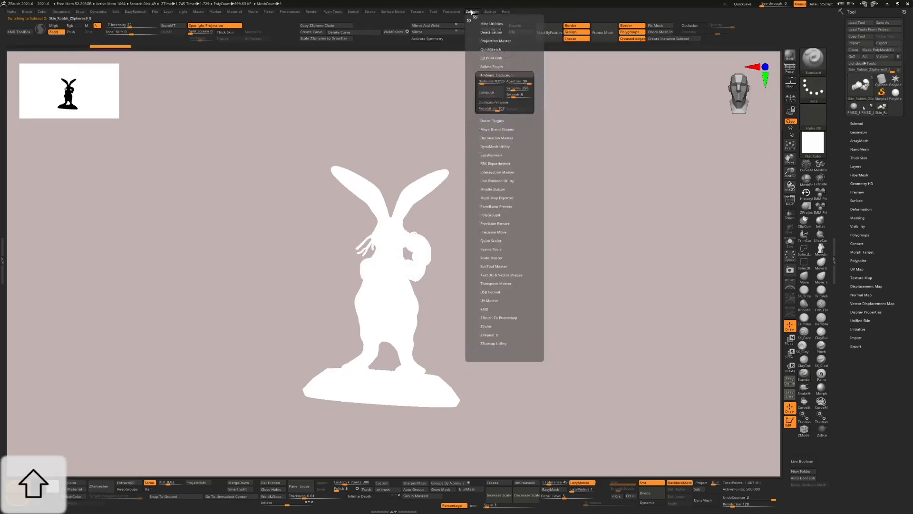
click(482, 94)
drag(544, 193, 507, 195)
scroll(443, 245, up, 6)
alt+drag(563, 209, 537, 150)
scroll(368, 241, down, 6)
mouse_move(458, 192)
mouse_down()
mouse_move(501, 196)
mouse_move(483, 179)
mouse_up()
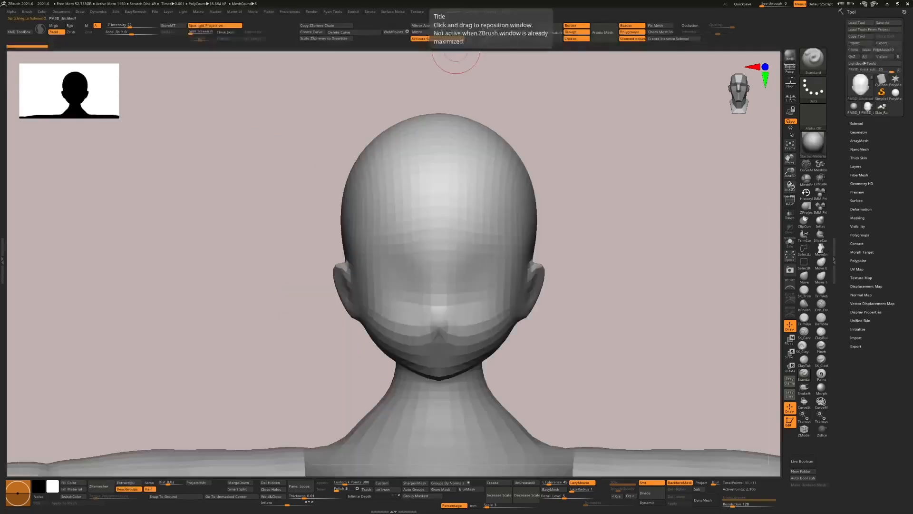
Expand the stroke's Curve settings with the head model facing front
drag(575, 110, 581, 113)
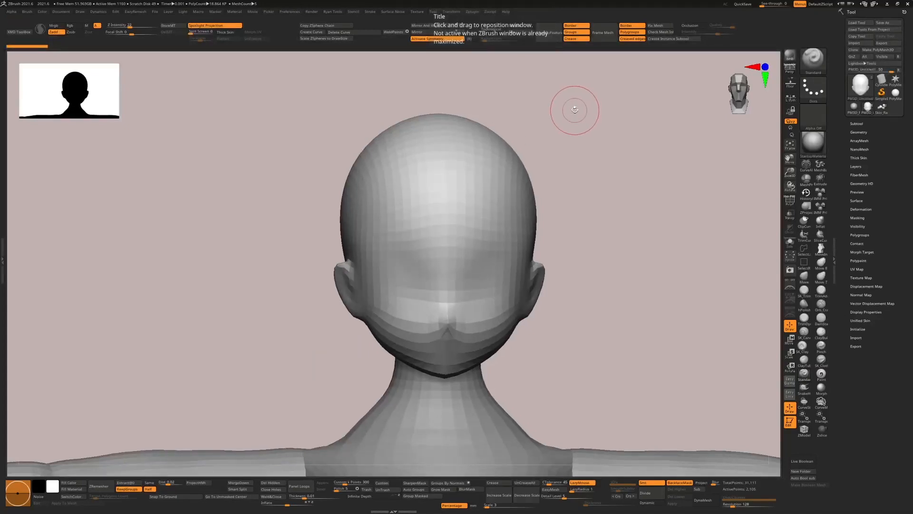
key(shift)
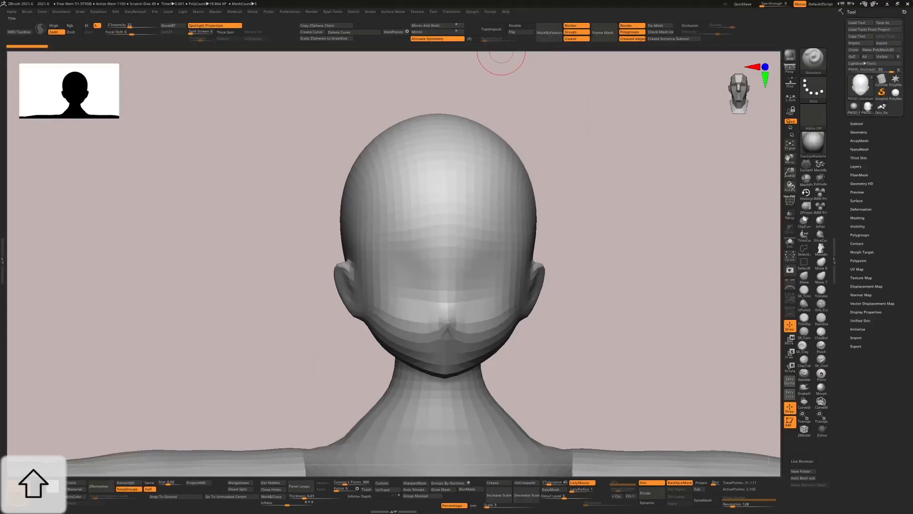
click(368, 13)
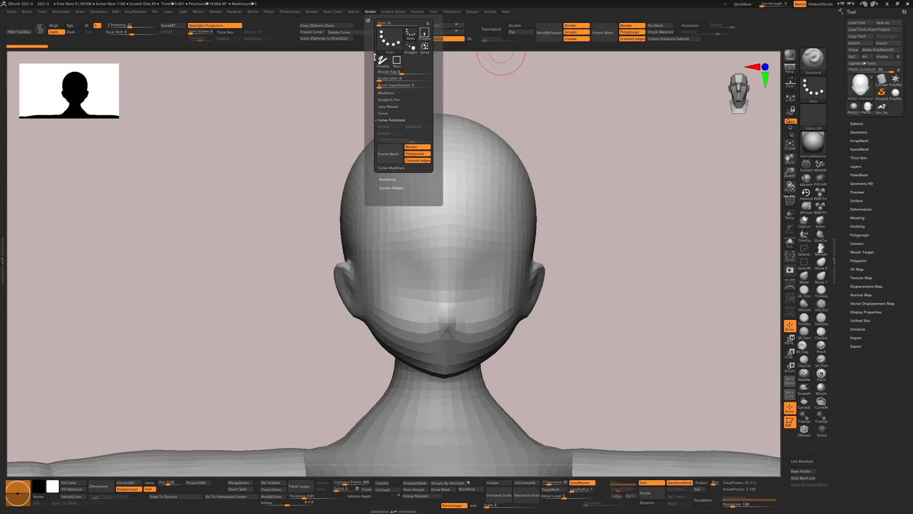
click(387, 113)
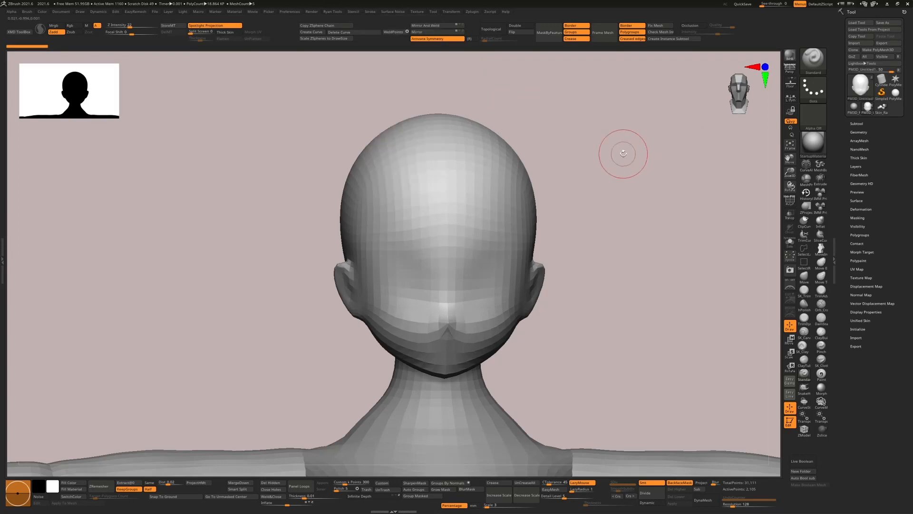
Choose the CurveTube brush and turn off symmetry for the head
key(b)
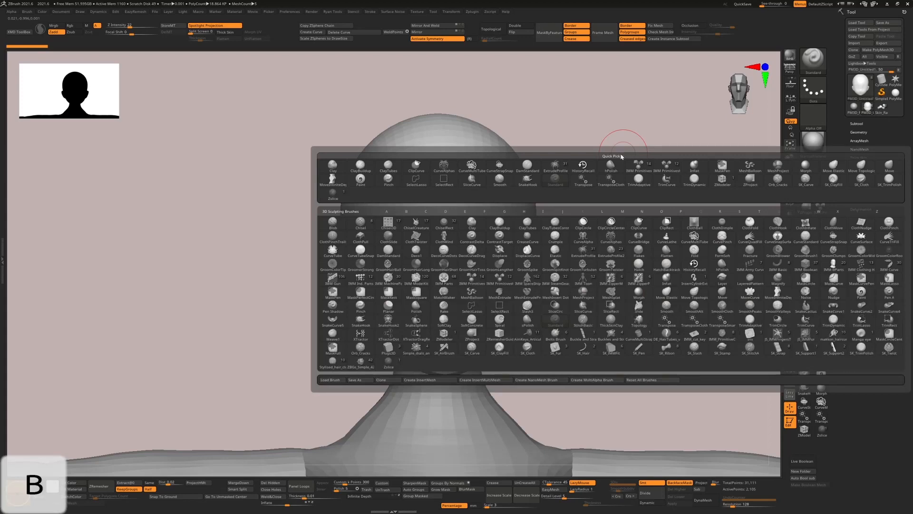
click(332, 250)
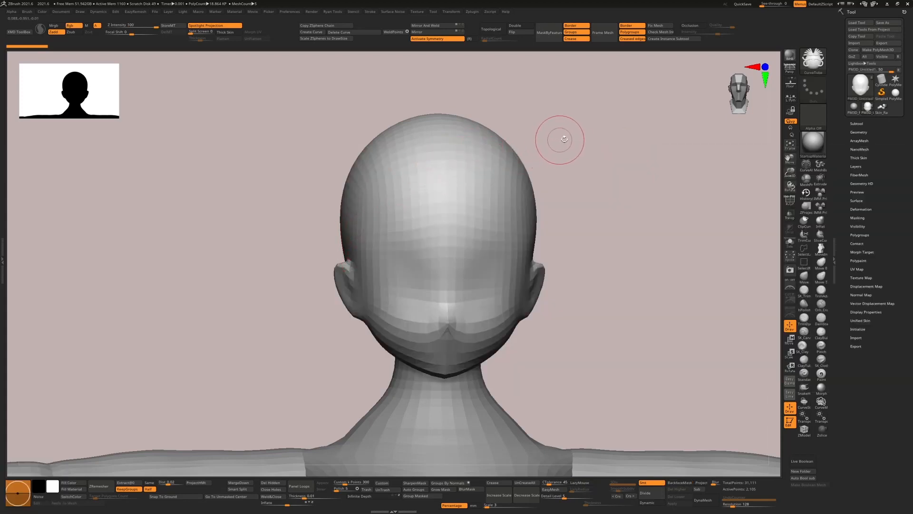
shift+drag(560, 138, 577, 145)
key(x)
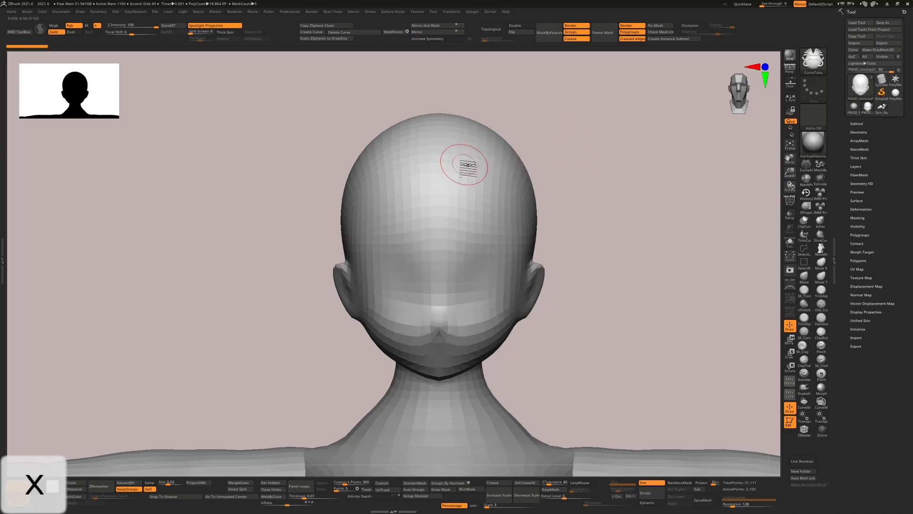
Draw a test tube arching outward from the upper forehead and undo it
click(370, 13)
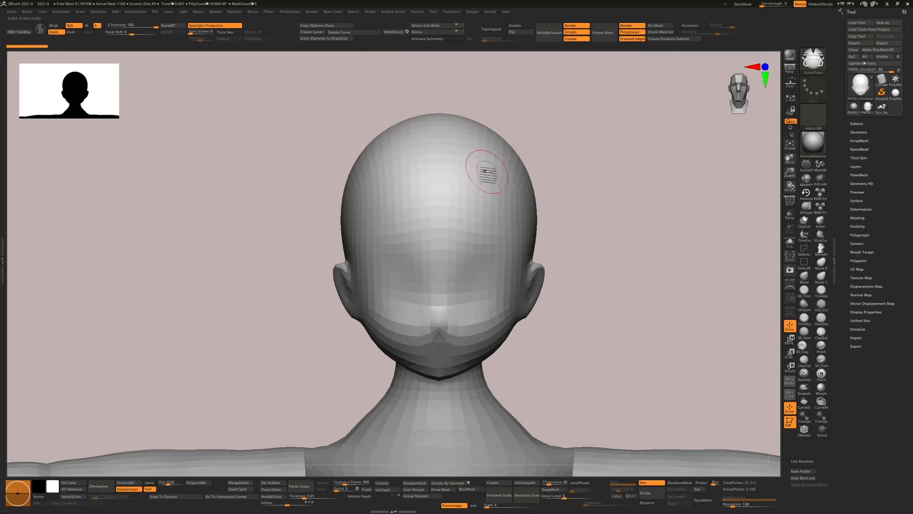
drag(483, 165, 640, 266)
mouse_move(671, 187)
mouse_down()
mouse_move(658, 185)
mouse_move(681, 190)
mouse_move(671, 179)
mouse_up()
key(ctrl+z)
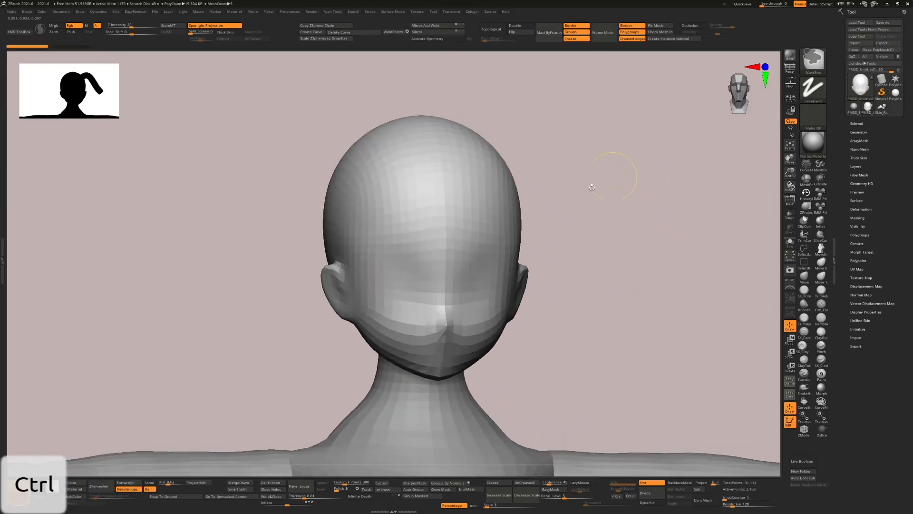
Snap the head back to the front view and reduce the brush's draw size
shift+drag(591, 148, 505, 142)
key(s)
mouse_move(612, 161)
mouse_down()
mouse_move(628, 161)
mouse_move(611, 161)
mouse_up()
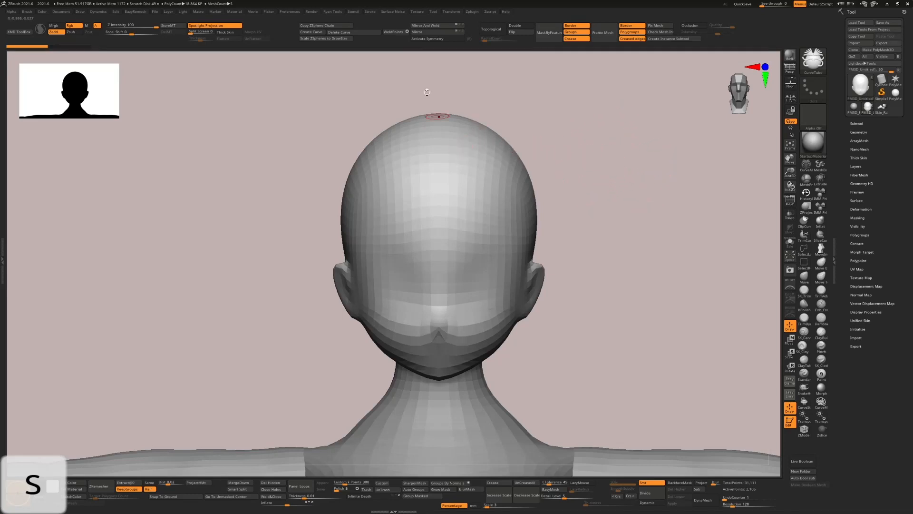
Expand the stroke's Curve Modifiers, lower the end of the Intensity falloff curve, and test it with a tube that is undone
click(372, 13)
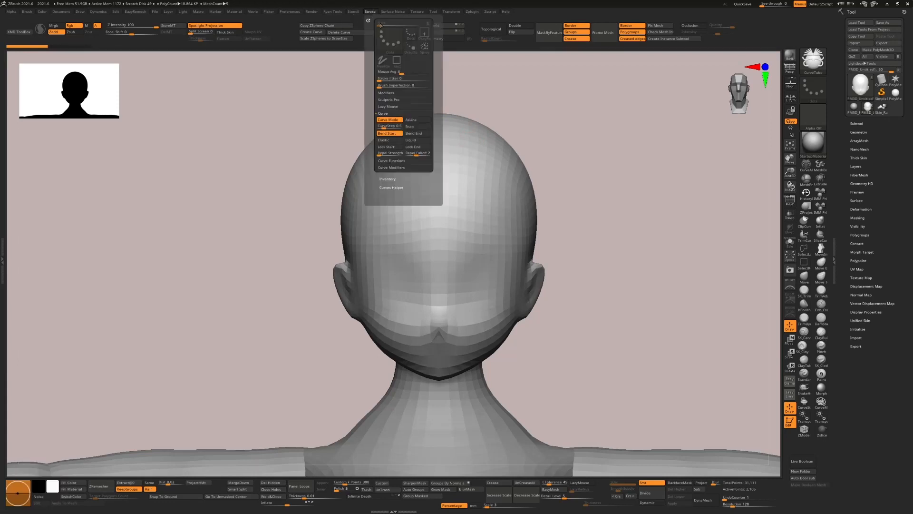
click(394, 167)
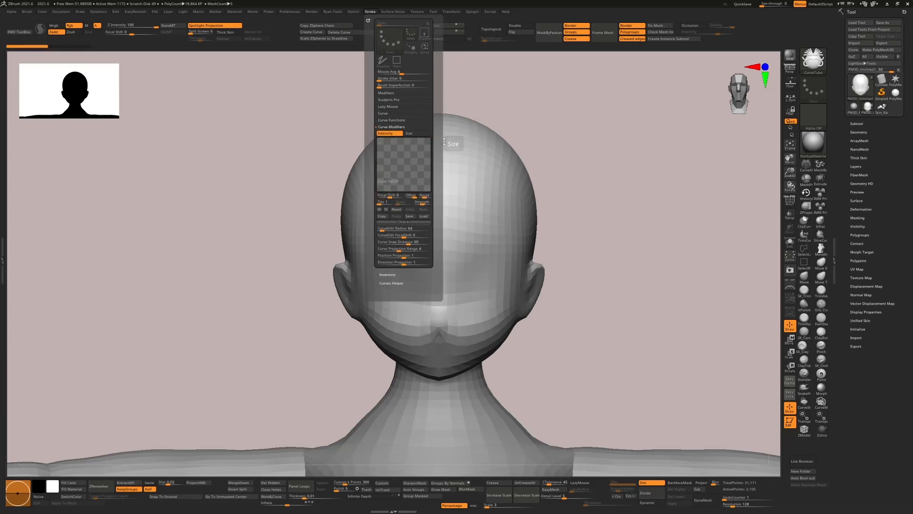
drag(430, 139, 430, 183)
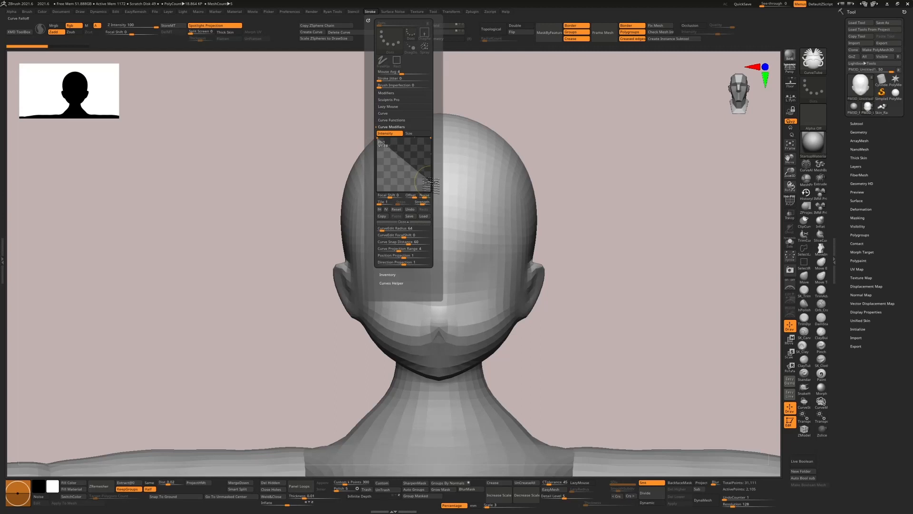
drag(459, 171, 607, 175)
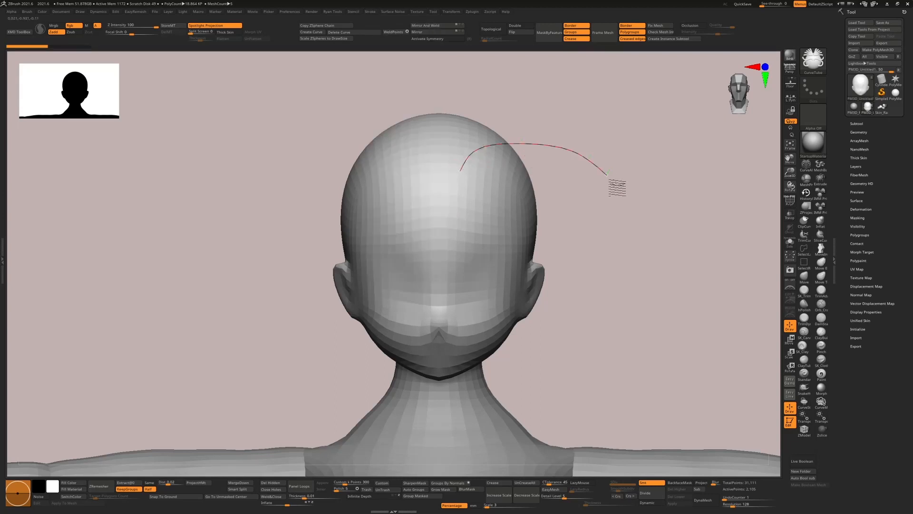
key(ctrl+z)
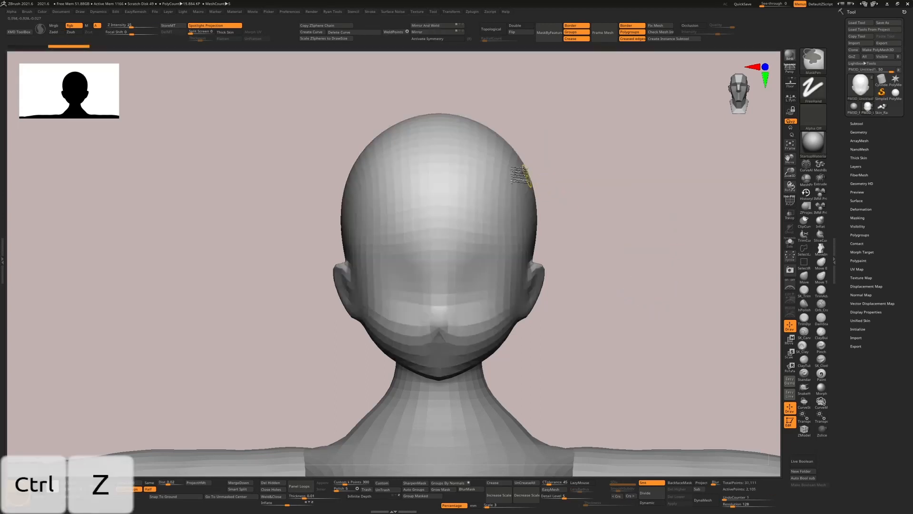
Enable the Size curve modifier, lower the end of its falloff curve, and draw a tapered tube from the upper forehead
click(370, 12)
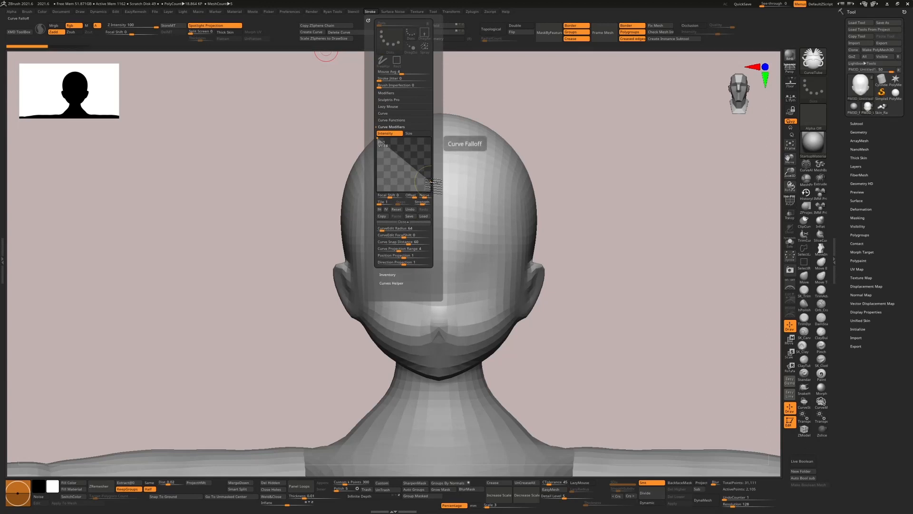
click(418, 133)
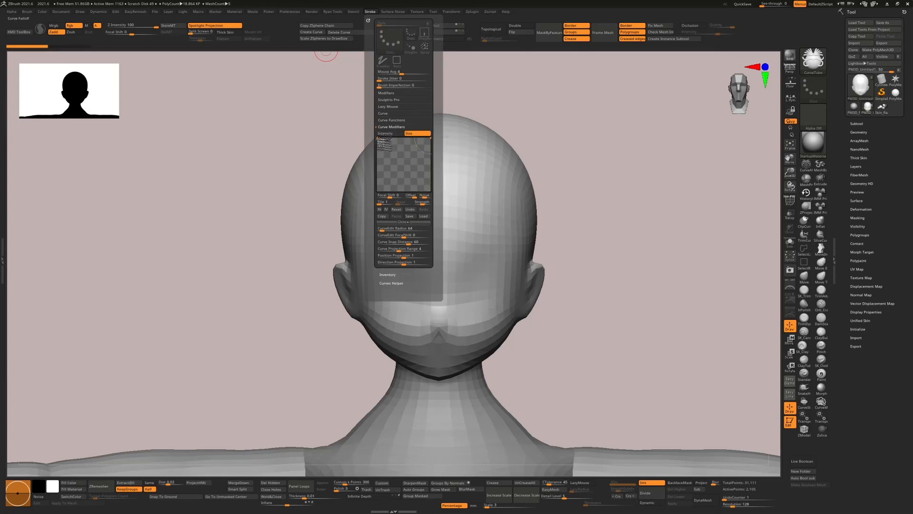
drag(431, 138, 427, 184)
drag(464, 156, 597, 263)
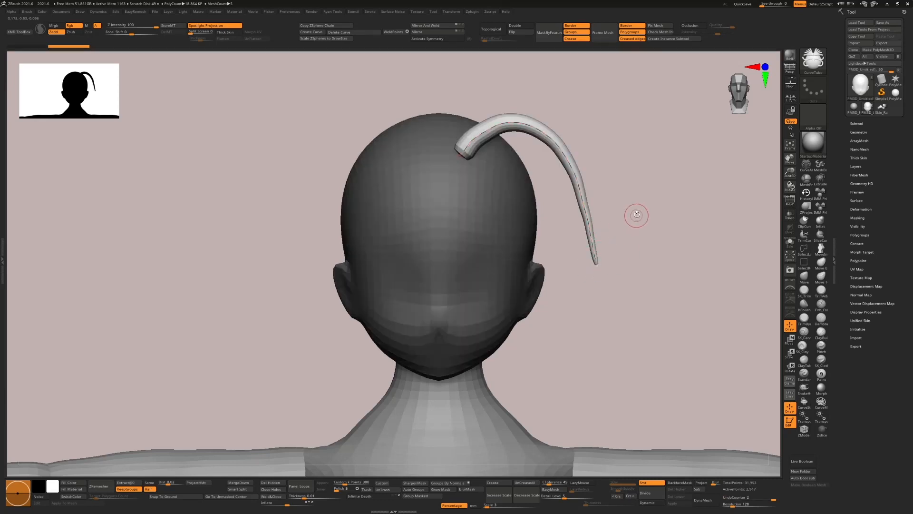
Turn on the PolyFrame display to inspect the tapered tube's topology, and undo the tube
drag(621, 188, 534, 144)
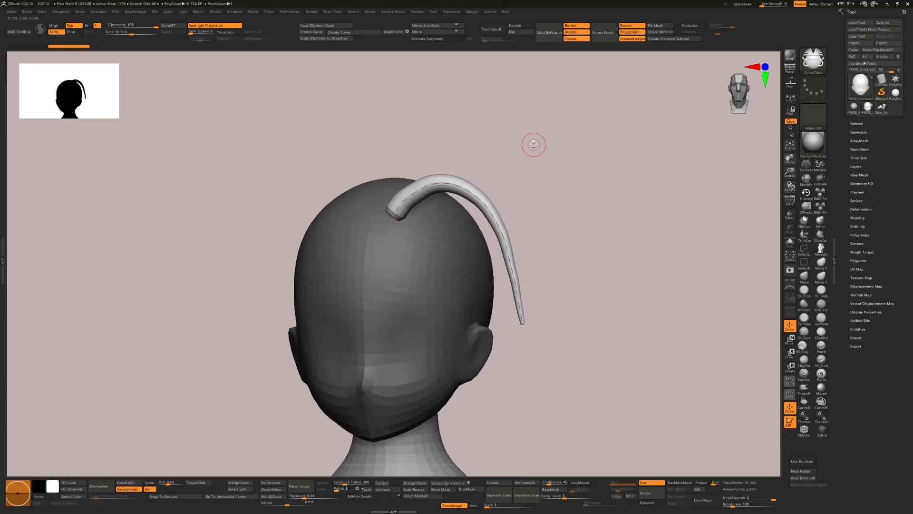
click(789, 201)
shift+drag(534, 155, 528, 159)
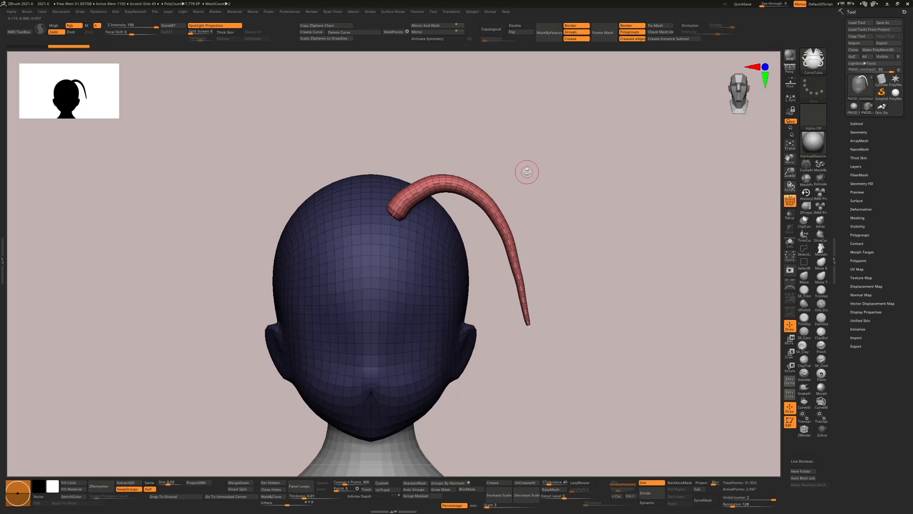
key(ctrl+z)
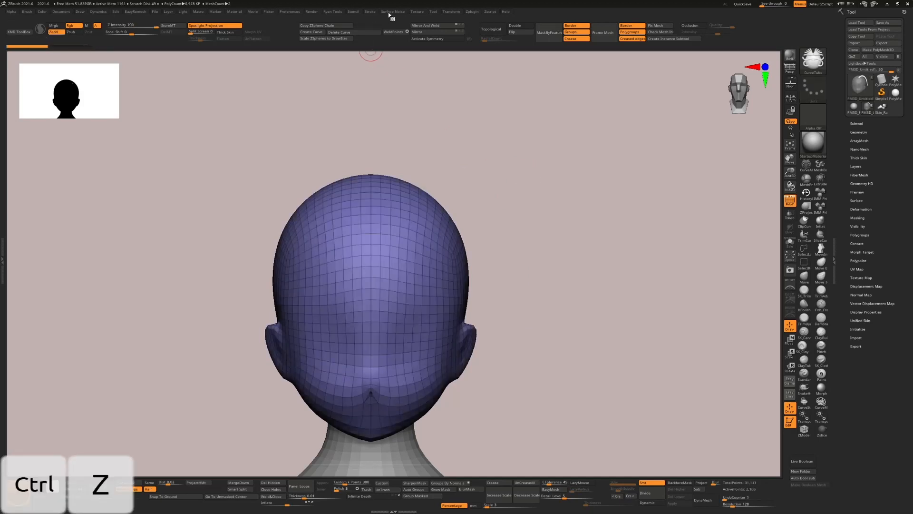
Expand the stroke's Curve settings and draw a long tapered tube arching from the top of the head outward and down
click(370, 11)
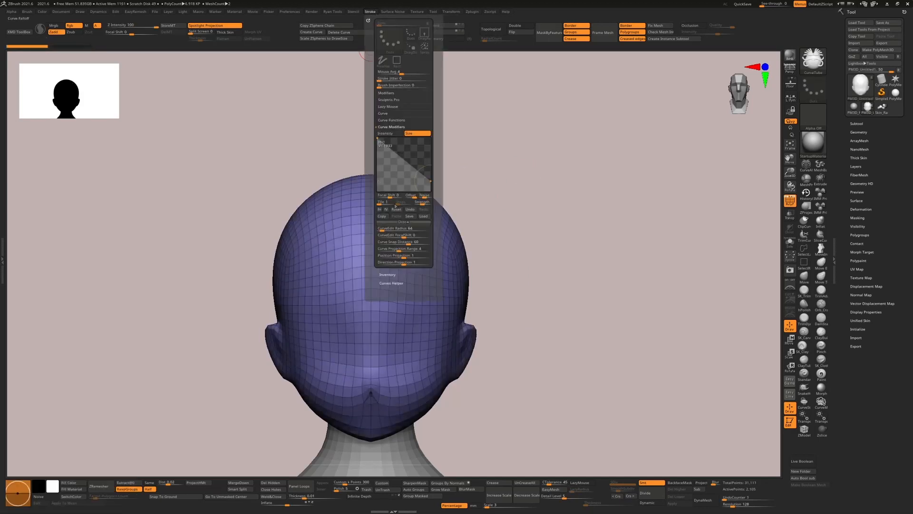
click(383, 113)
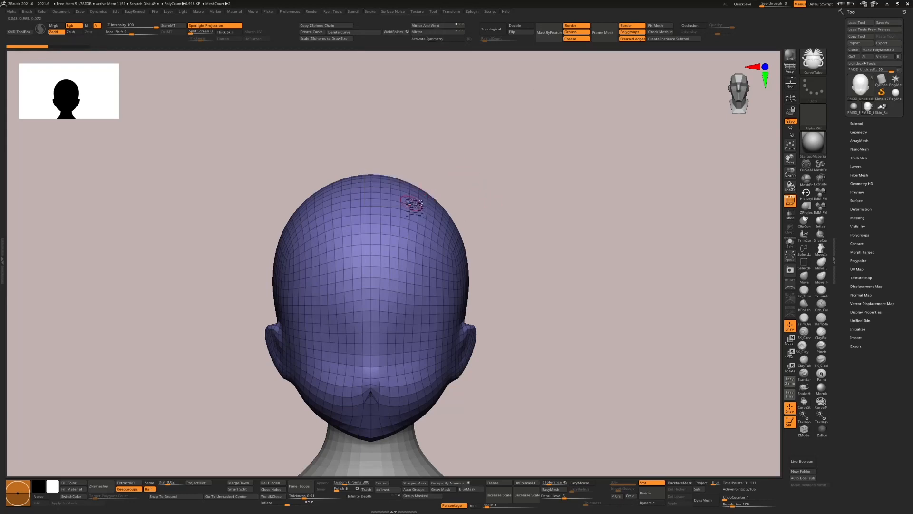
mouse_move(414, 201)
mouse_down()
mouse_move(434, 157)
mouse_move(546, 259)
mouse_move(588, 352)
mouse_up()
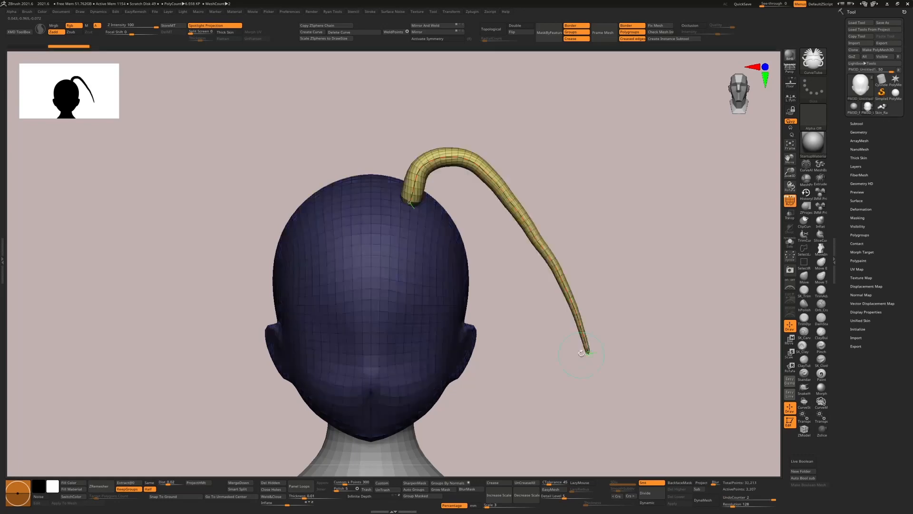
ctrl+right_drag(482, 261, 482, 190)
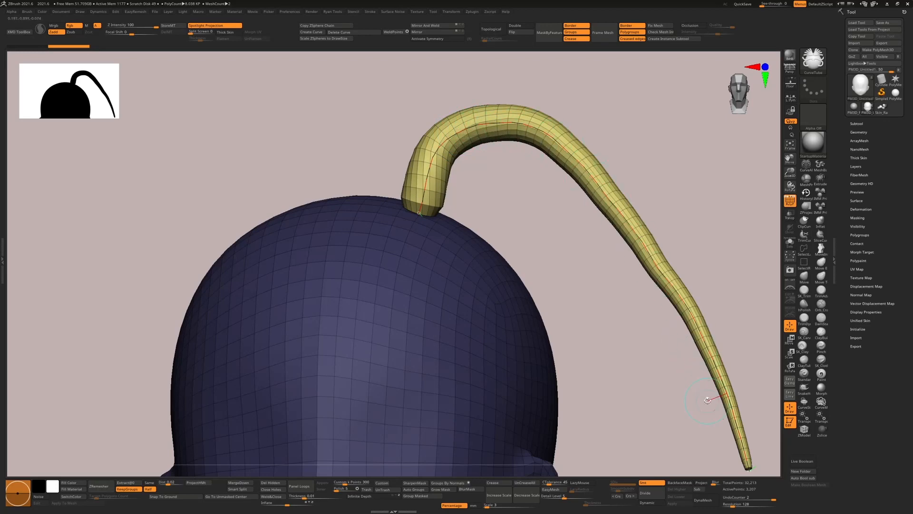
Undo the long tapered tube and adjust the Repel Strength in the stroke's Curve settings
alt+drag(673, 378, 546, 214)
key(ctrl+z)
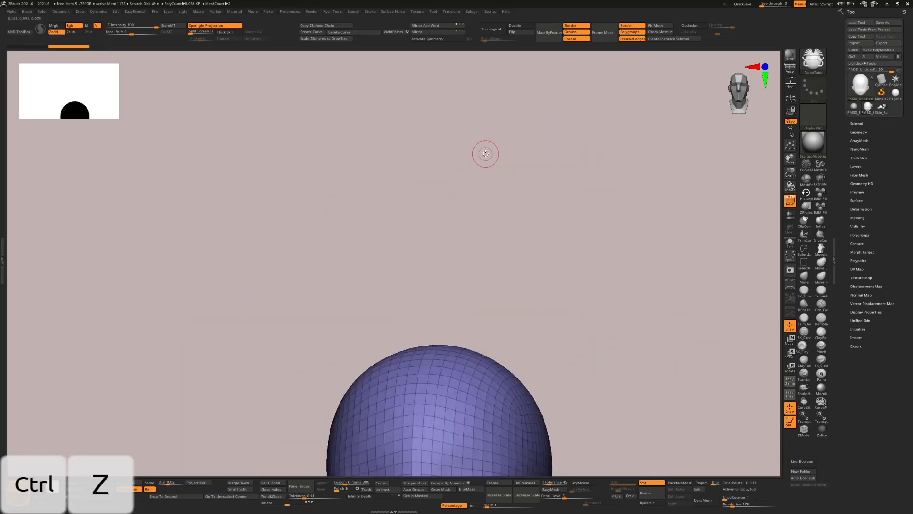
key(shift)
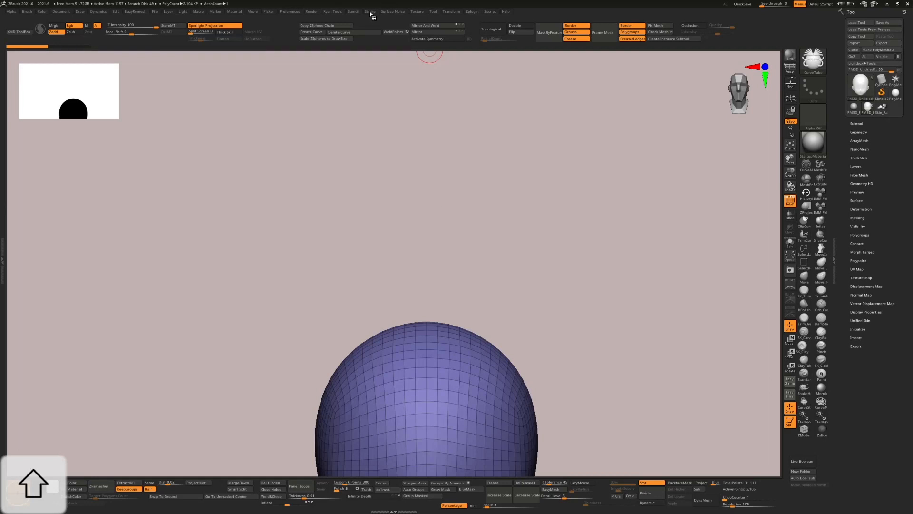
click(370, 11)
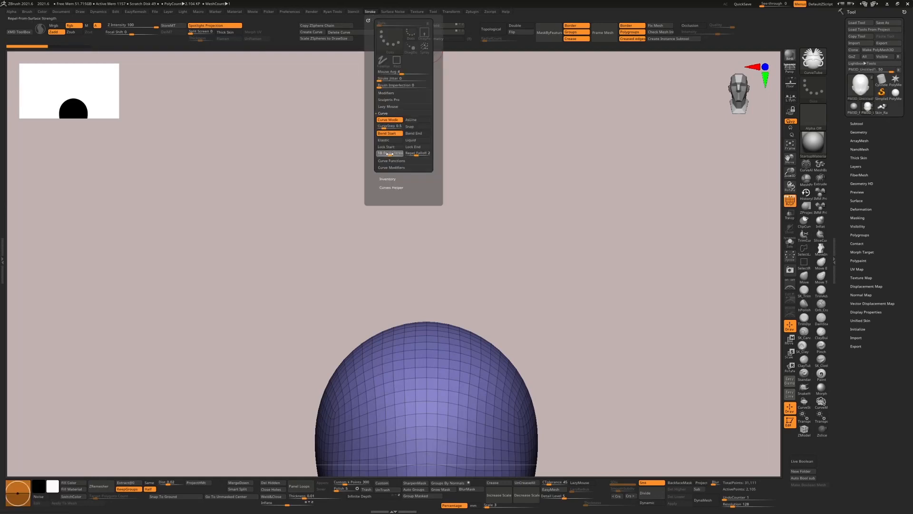
alt+drag(452, 254, 415, 131)
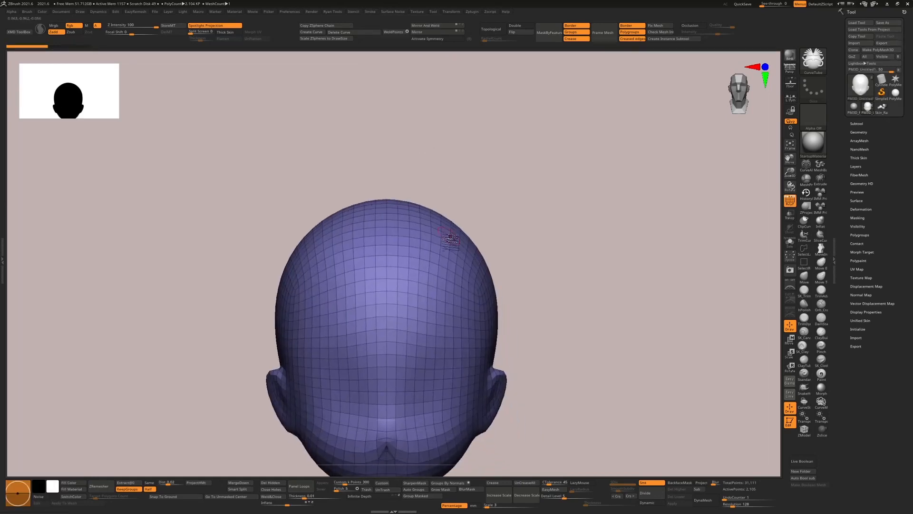
Draw a tapered tube arching from the upper side of the head, inspect its base from different angles, and undo it
drag(432, 242, 600, 401)
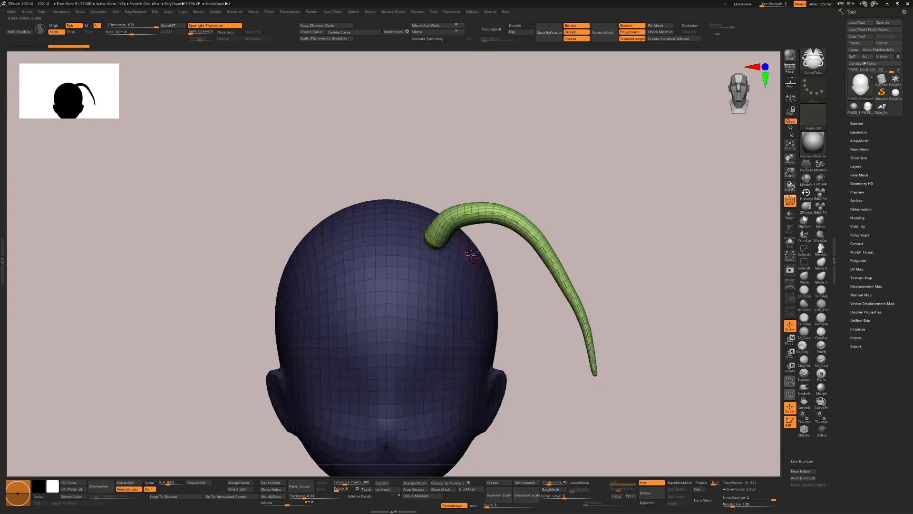
drag(504, 267, 498, 233)
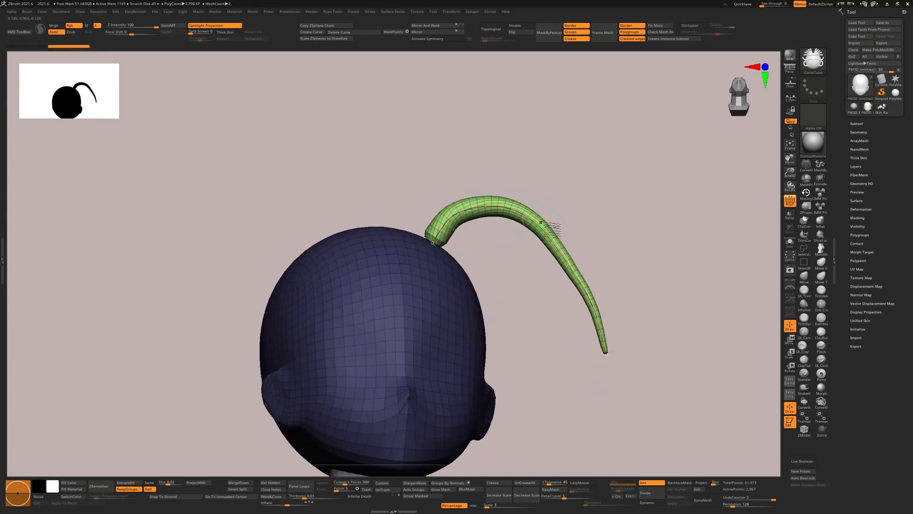
mouse_move(571, 259)
alt+mouse_down()
mouse_move(483, 220)
mouse_move(523, 391)
mouse_move(519, 425)
alt+mouse_up()
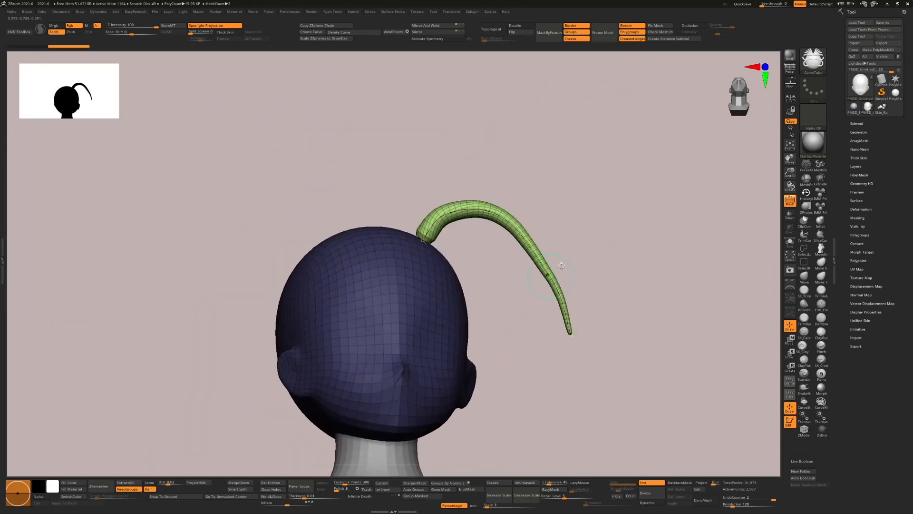
shift+drag(581, 205, 493, 201)
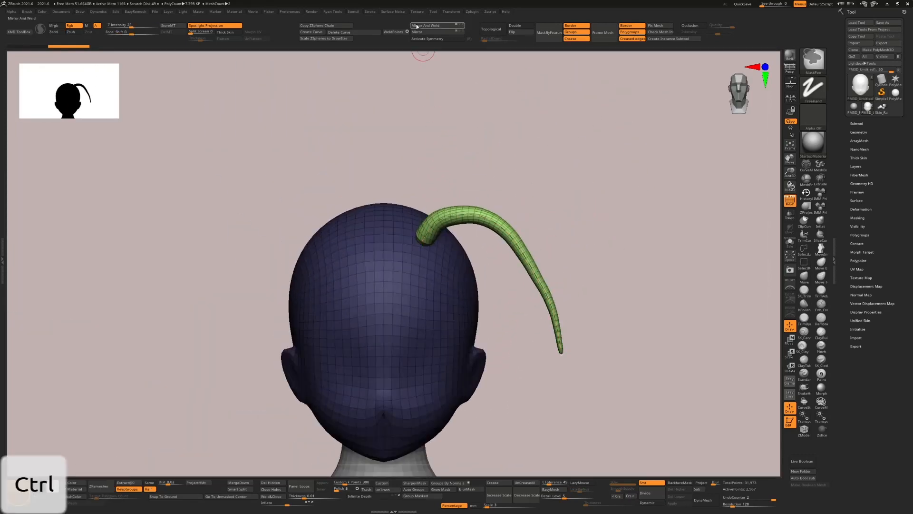
key(ctrl+z)
Readjust the curve's Repel Strength and draw a long tapered tube from the head's top with a shorter one below it
click(374, 11)
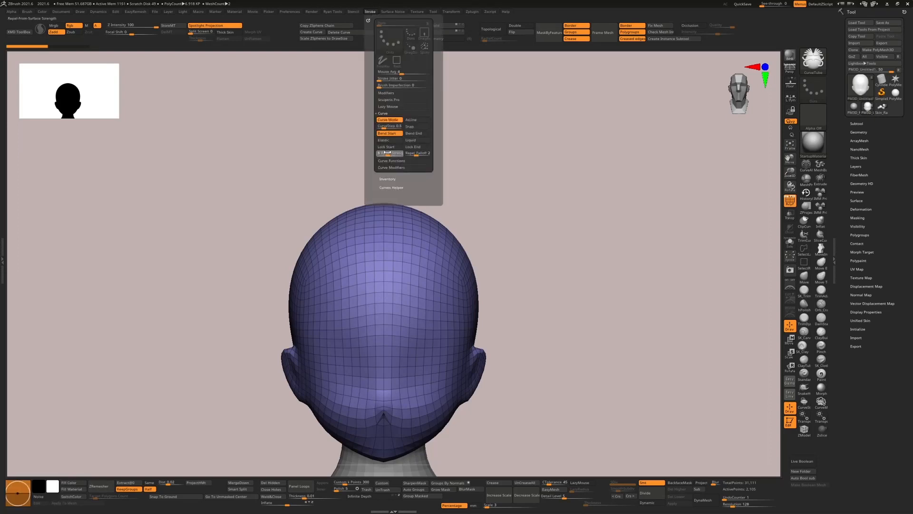
mouse_move(413, 222)
mouse_down()
mouse_move(416, 202)
mouse_move(547, 202)
mouse_move(613, 394)
mouse_up()
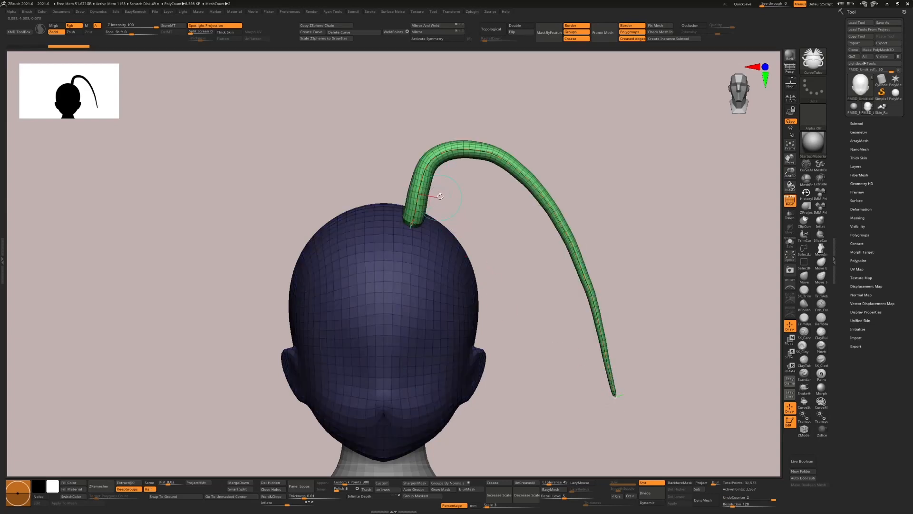
mouse_move(485, 198)
mouse_down()
mouse_move(465, 239)
mouse_move(551, 408)
mouse_up()
drag(489, 296, 493, 294)
ctrl+right_drag(472, 226, 442, 262)
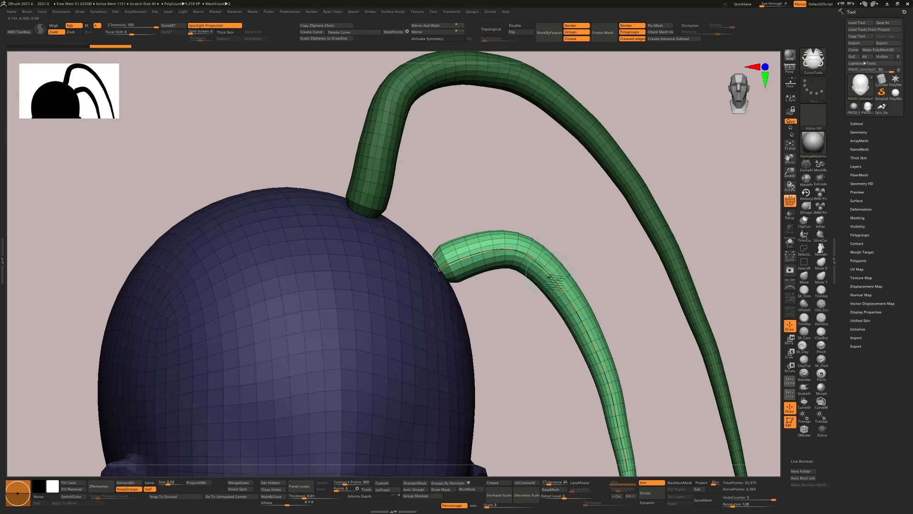
ctrl+right_drag(614, 380, 610, 390)
alt+right_drag(655, 280, 600, 204)
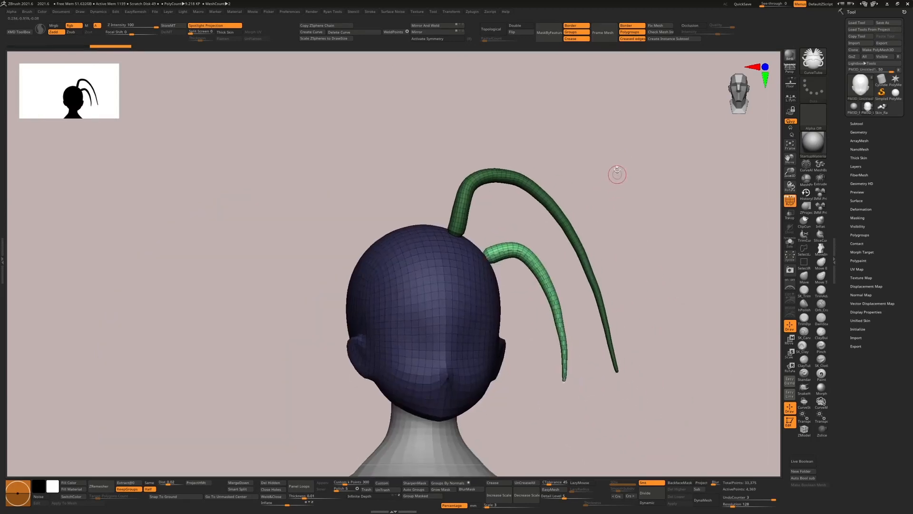
shift+right_drag(614, 160, 589, 176)
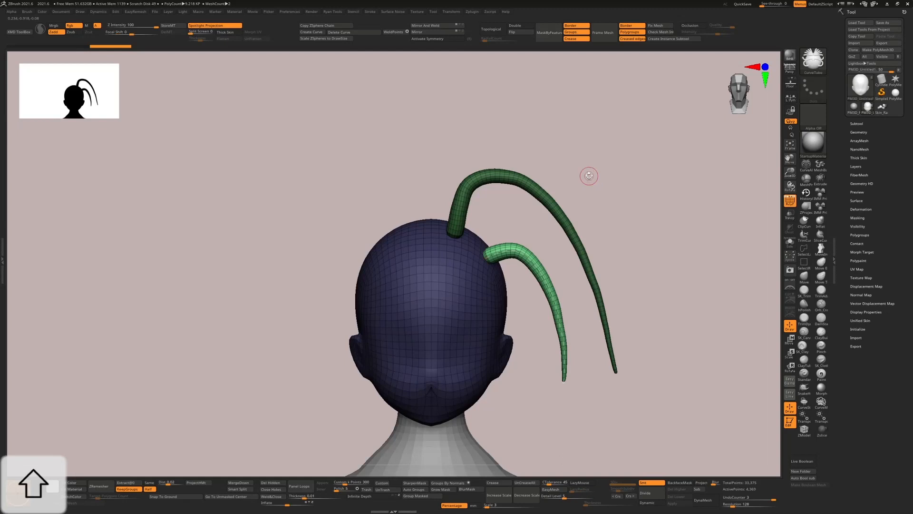
Try to draw a third tube just below the shorter tube's base, and undo all the tubes
click(374, 11)
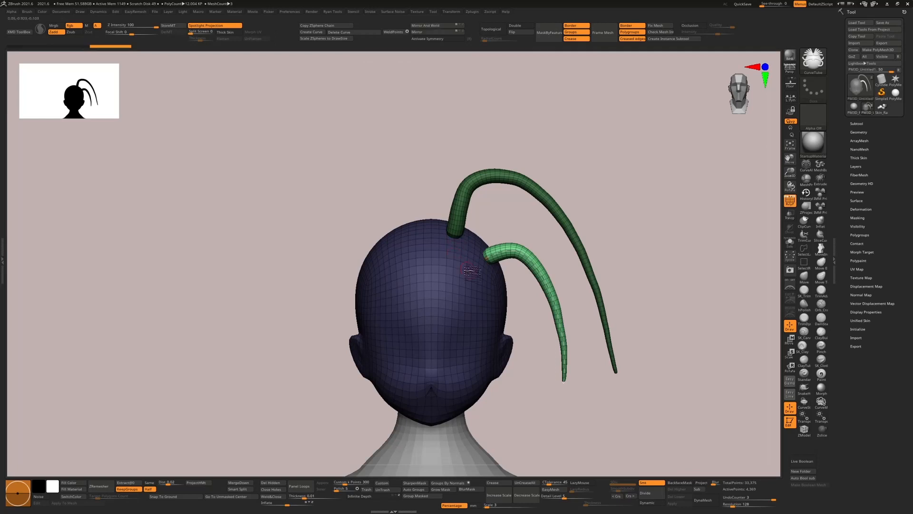
mouse_move(473, 269)
mouse_down()
mouse_move(542, 349)
mouse_move(556, 407)
mouse_up()
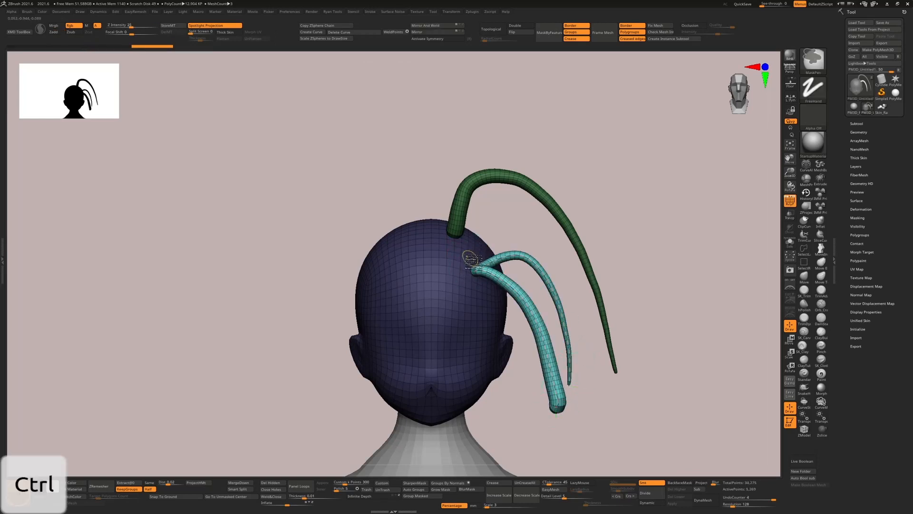
key(ctrl+e)
key(ctrl+z)
key(ctrl+z)
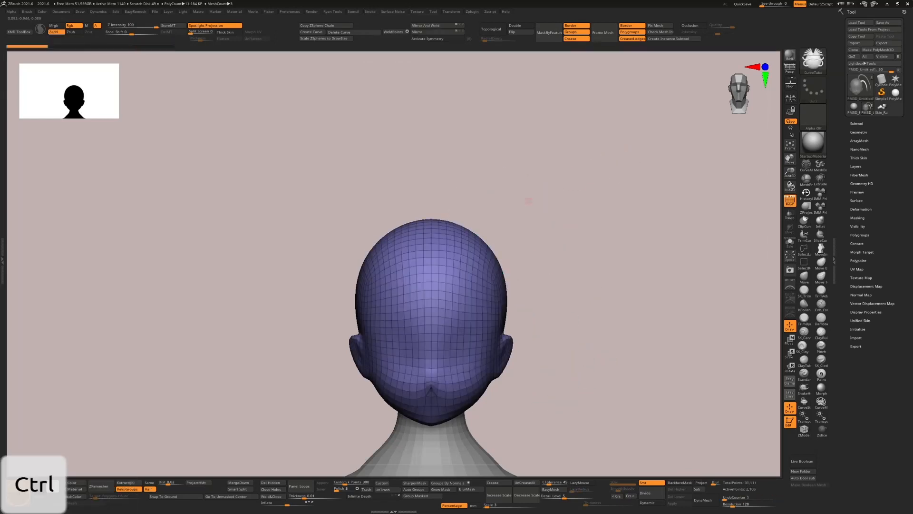
Draw a single long tapered tube arching outward from the top of the head, and undo it
drag(461, 222, 645, 360)
right_drag(573, 323, 563, 310)
ctrl+right_drag(482, 194, 516, 204)
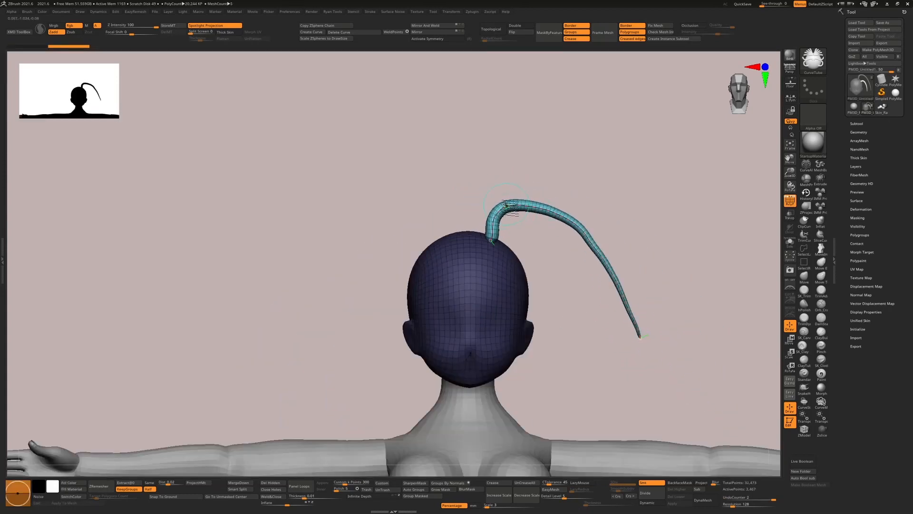
key(ctrl+z)
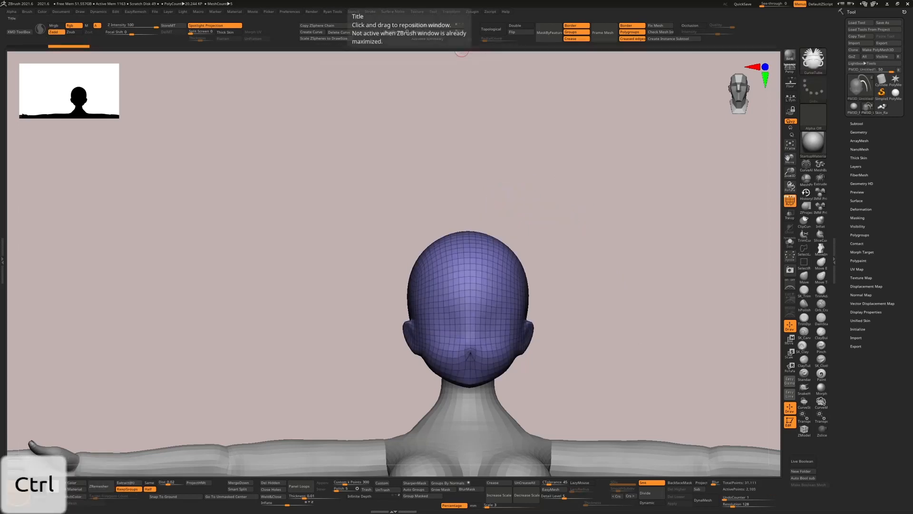
Test the curve's Repel Falloff setting with a tapered tube drawn from the top of the head, and undo the tube
click(370, 12)
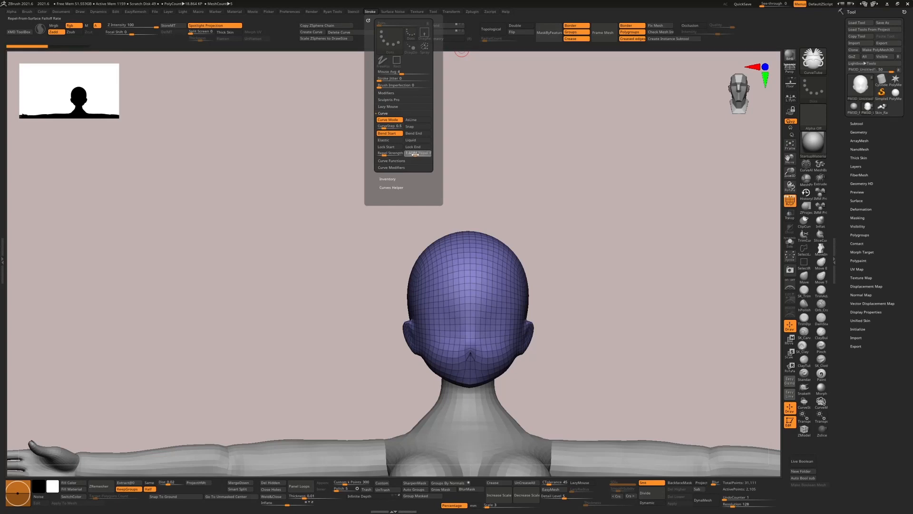
mouse_move(471, 238)
mouse_down()
mouse_move(538, 242)
mouse_move(617, 349)
mouse_up()
drag(557, 206, 528, 233)
shift+drag(580, 206, 467, 141)
key(ctrl+z)
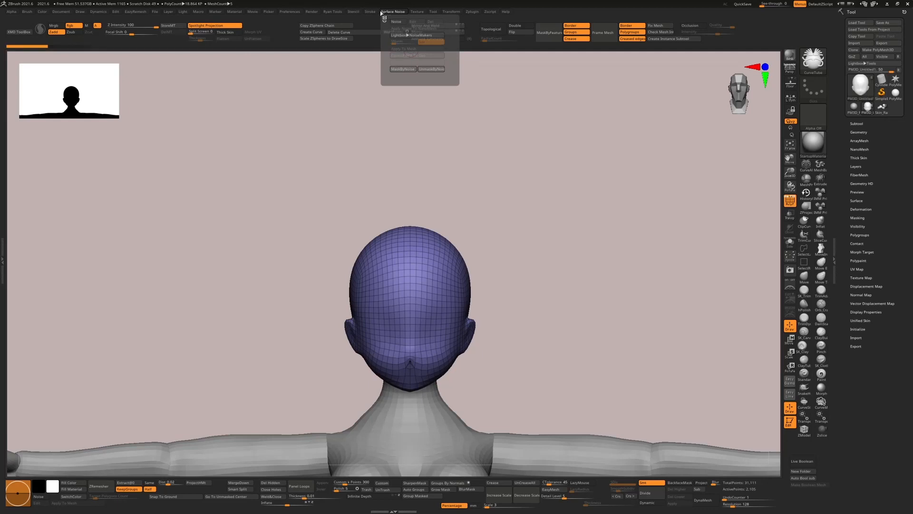
Draw a tapered tube from the upper forehead, try a second stroke starting beside its base, and undo both
mouse_move(376, 13)
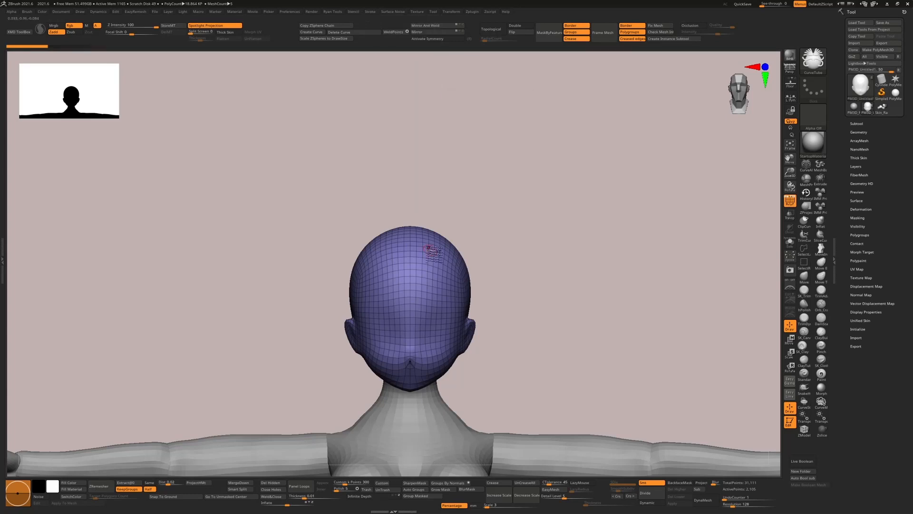
mouse_move(431, 250)
mouse_down()
mouse_move(510, 247)
mouse_move(543, 291)
mouse_up()
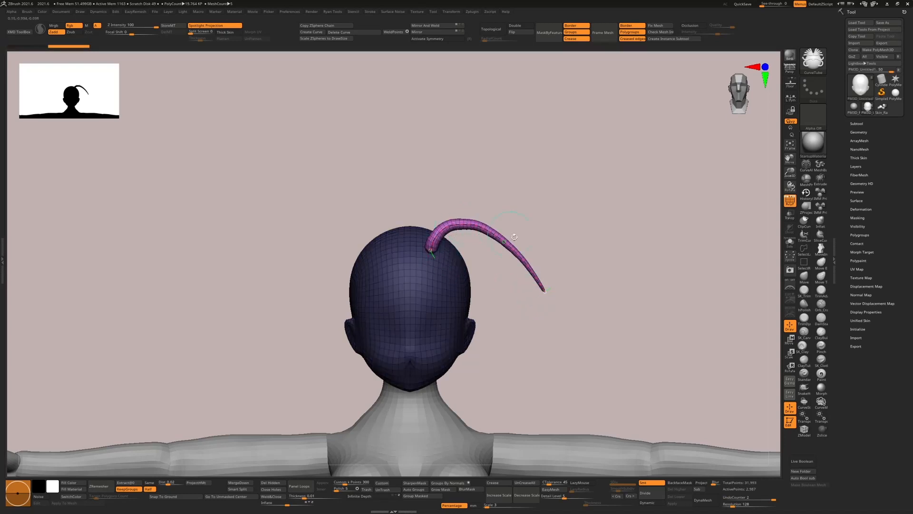
mouse_move(440, 263)
mouse_down()
mouse_move(513, 333)
mouse_move(522, 376)
mouse_up()
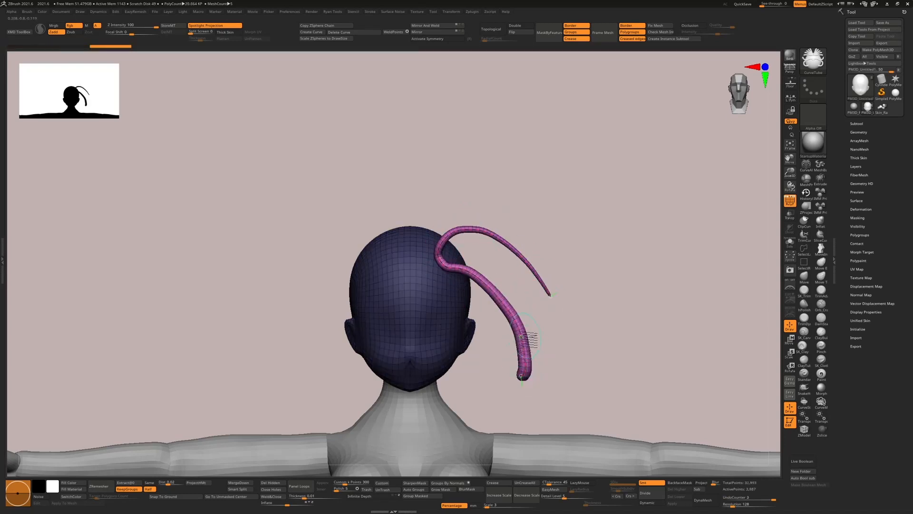
key(ctrl+z)
key(ctrl+z)
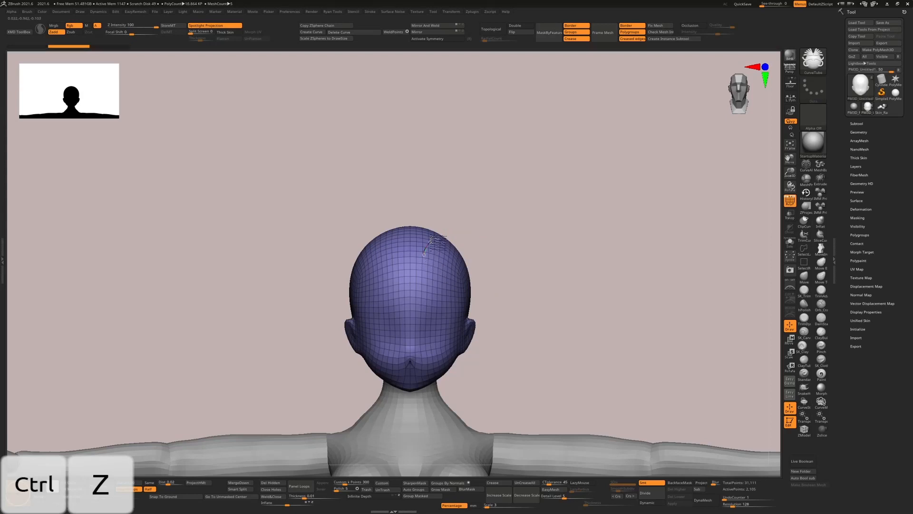
Draw one tapered tube from each side of the upper head, lowering the curve's Repel Strength to its minimum between the two
mouse_move(425, 254)
mouse_down()
mouse_move(542, 331)
mouse_move(497, 287)
mouse_up()
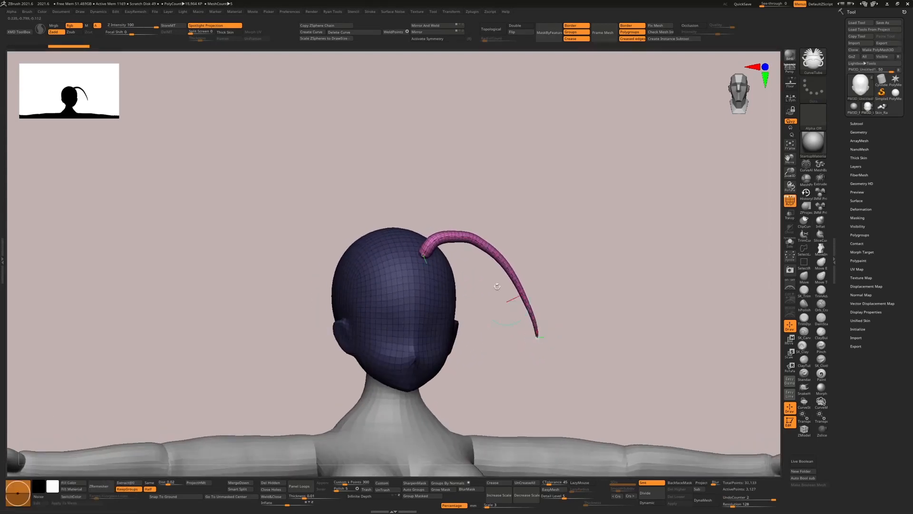
click(394, 12)
mouse_move(371, 12)
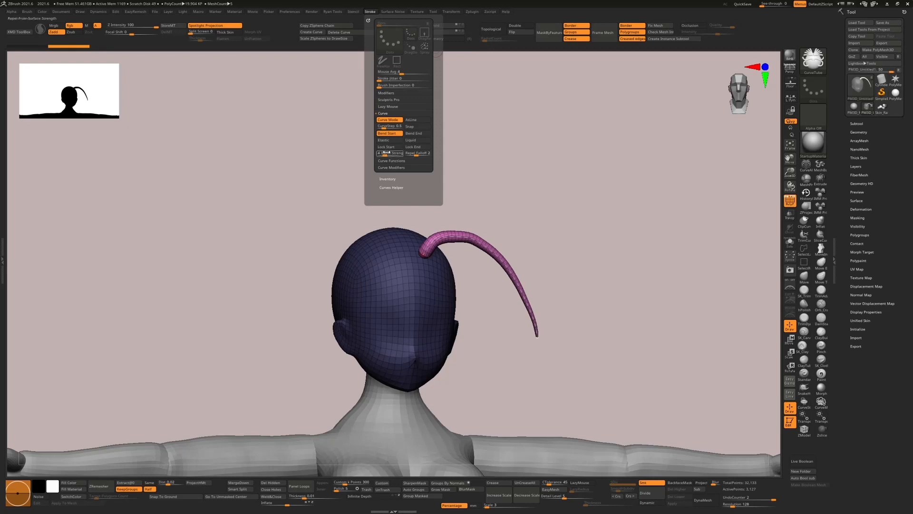
mouse_move(459, 271)
right_down()
mouse_move(448, 263)
mouse_move(439, 273)
right_up()
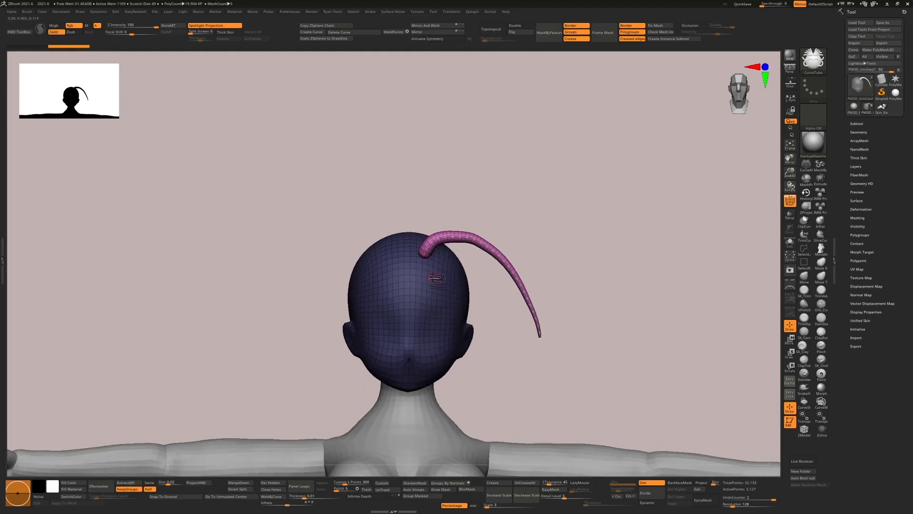
drag(395, 258, 295, 290)
Examine up close, from several angles, how the bases of both tubes meet the surface of the head
right_drag(416, 242, 415, 233)
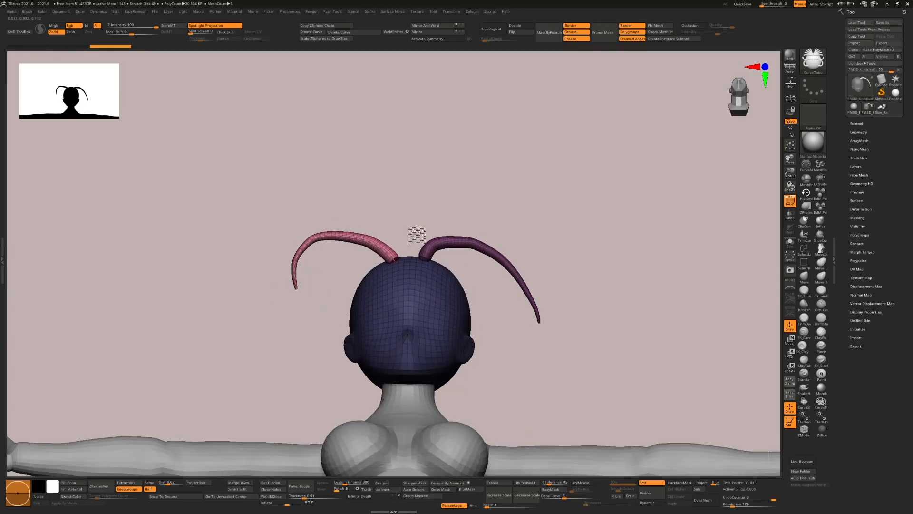
ctrl+right_drag(384, 274, 418, 252)
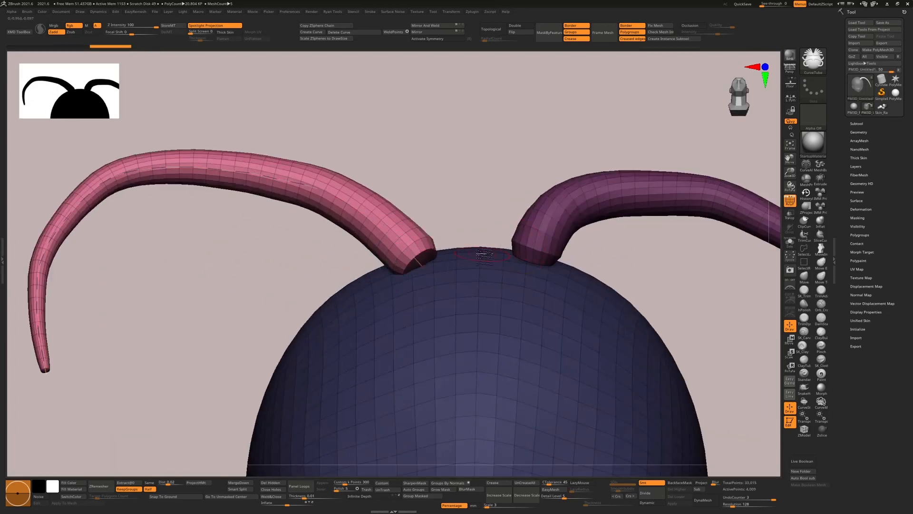
right_drag(484, 254, 563, 235)
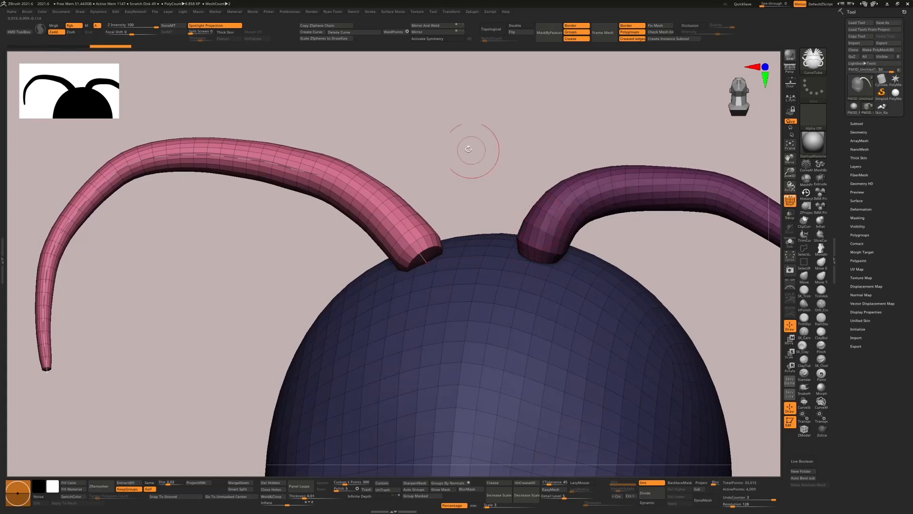
right_drag(463, 149, 471, 166)
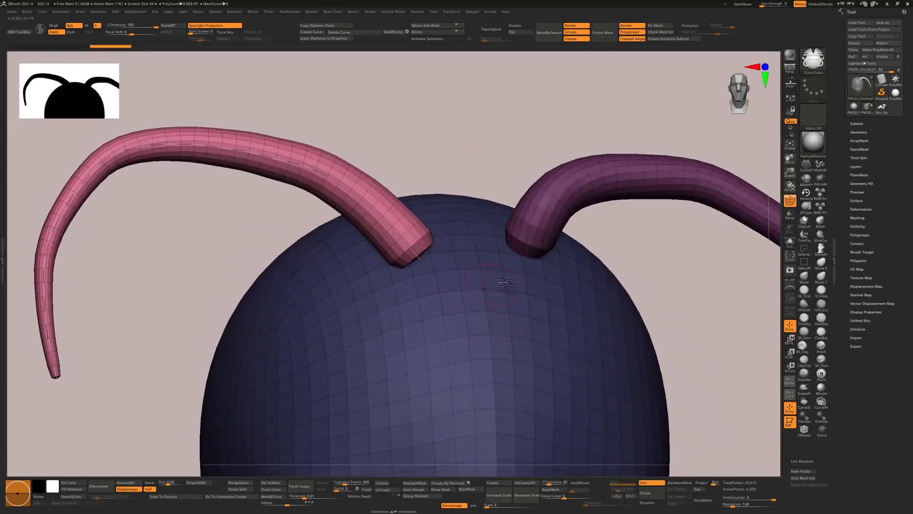
mouse_move(503, 255)
right_down()
mouse_move(492, 226)
mouse_move(502, 238)
right_up()
right_drag(471, 154, 439, 212)
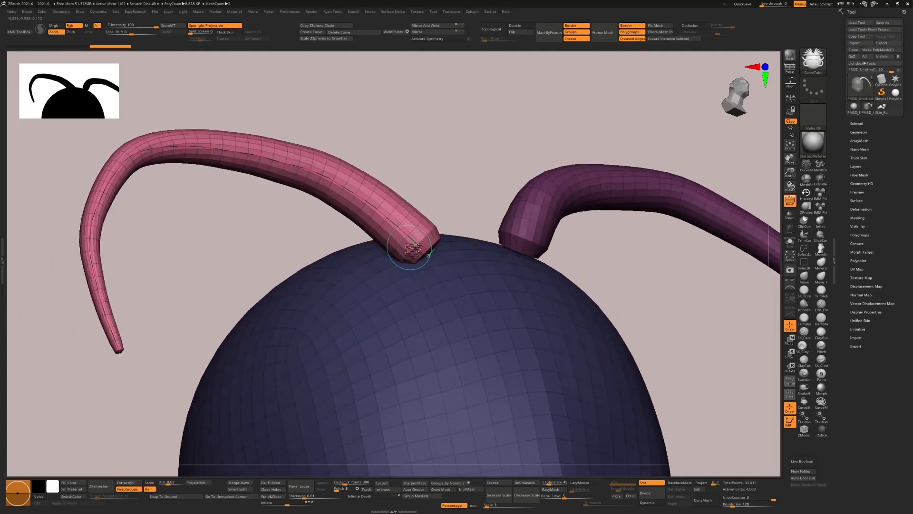
mouse_move(452, 137)
right_down()
mouse_move(429, 148)
mouse_move(423, 169)
mouse_move(433, 182)
right_up()
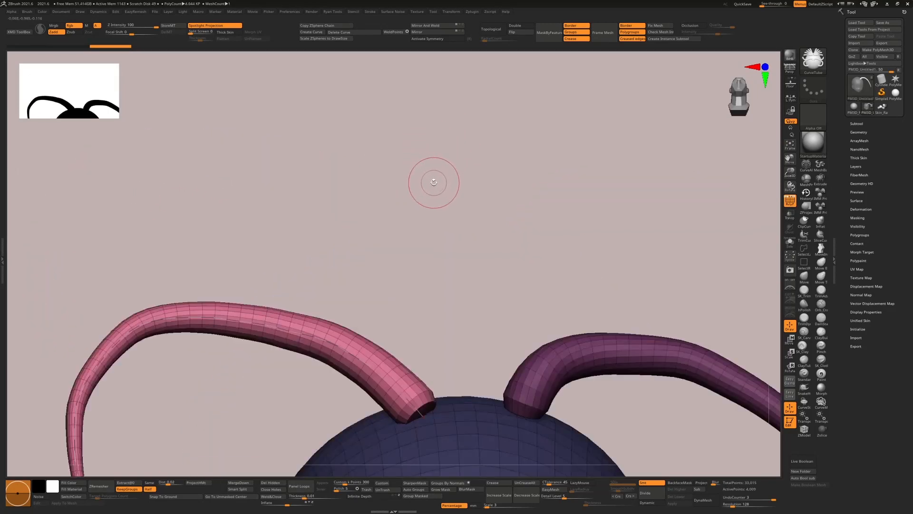
Undo the tube drawn from the left side of the head, leaving only the right one
key(f)
shift+right_drag(514, 220, 523, 350)
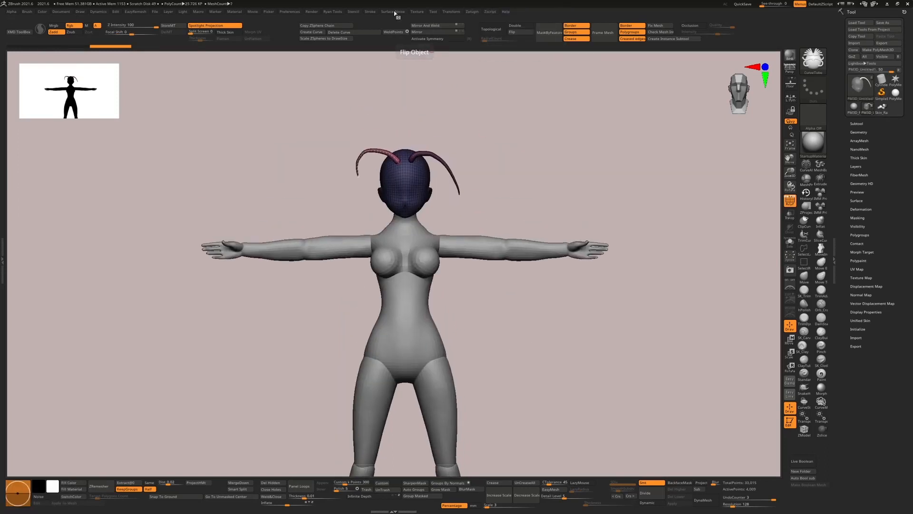
mouse_move(368, 14)
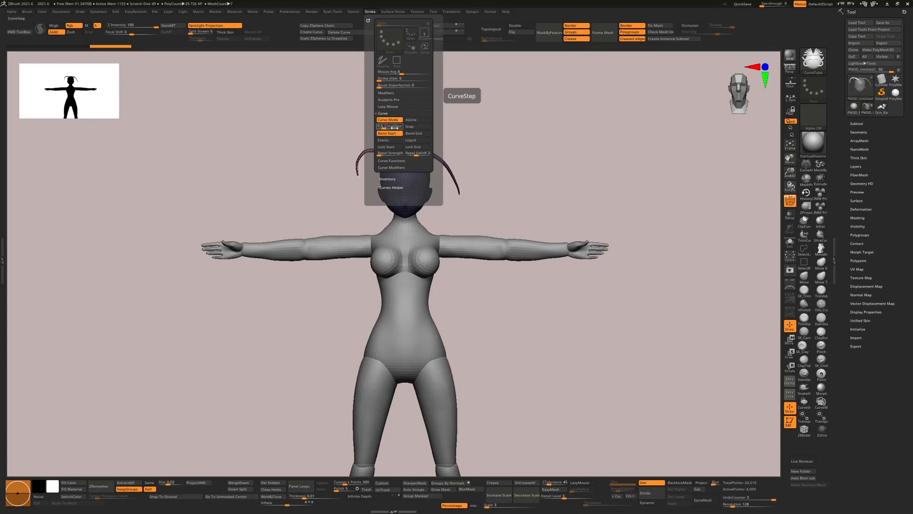
scroll(467, 170, up, 3)
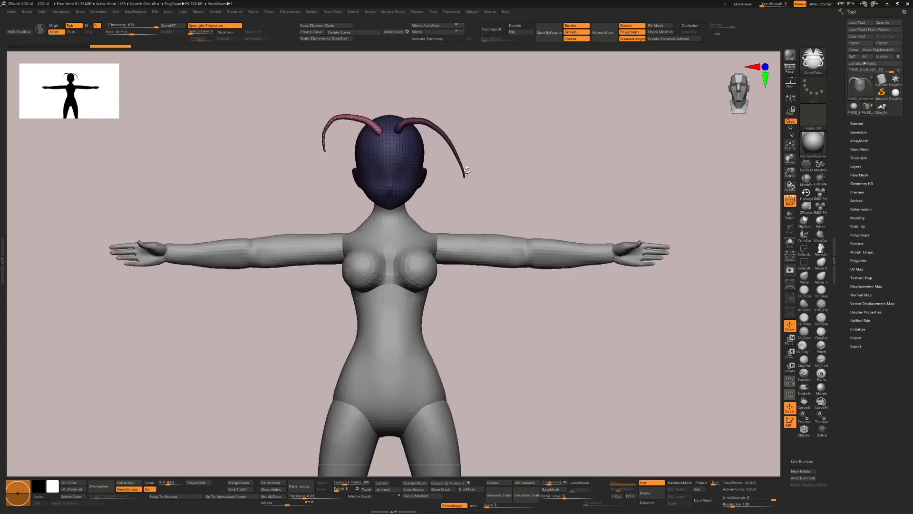
click(370, 13)
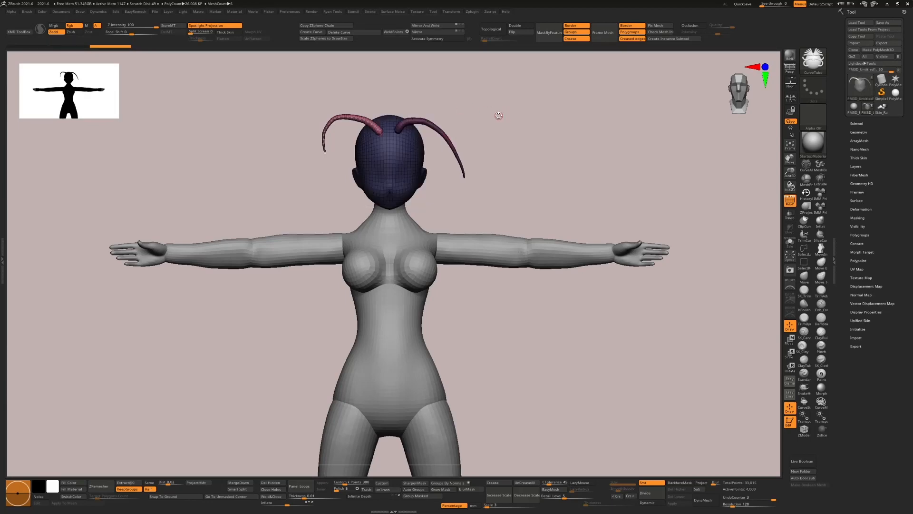
scroll(369, 141, up, 5)
key(ctrl+z)
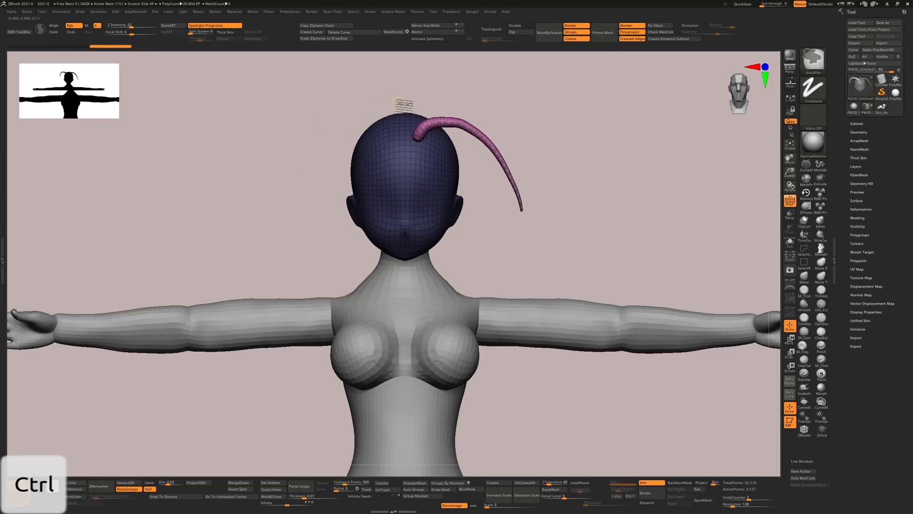
key(ctrl+z)
mouse_move(516, 114)
alt+mouse_down()
mouse_move(577, 136)
mouse_move(472, 264)
mouse_move(475, 334)
alt+mouse_up()
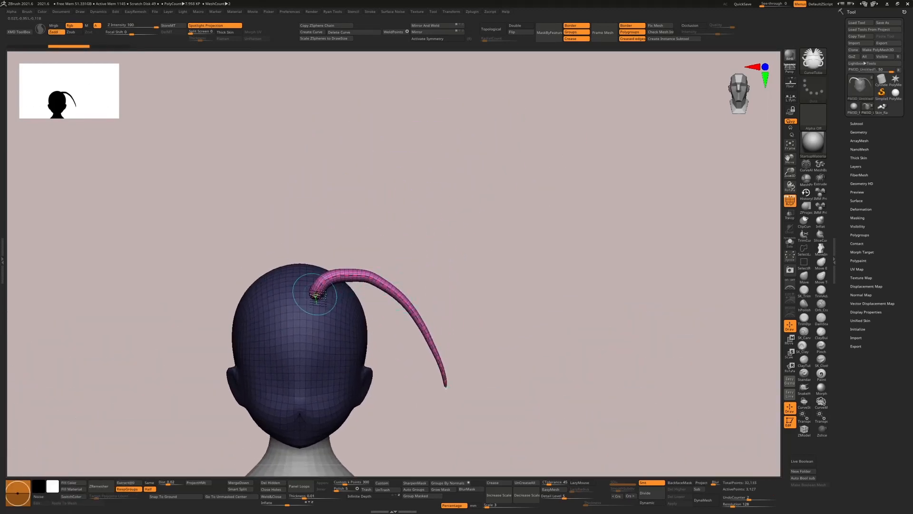
Shift the remaining tube's base and tip slightly, try bending it by pulling its middle, and undo the bend
drag(315, 294, 302, 314)
drag(442, 367, 450, 389)
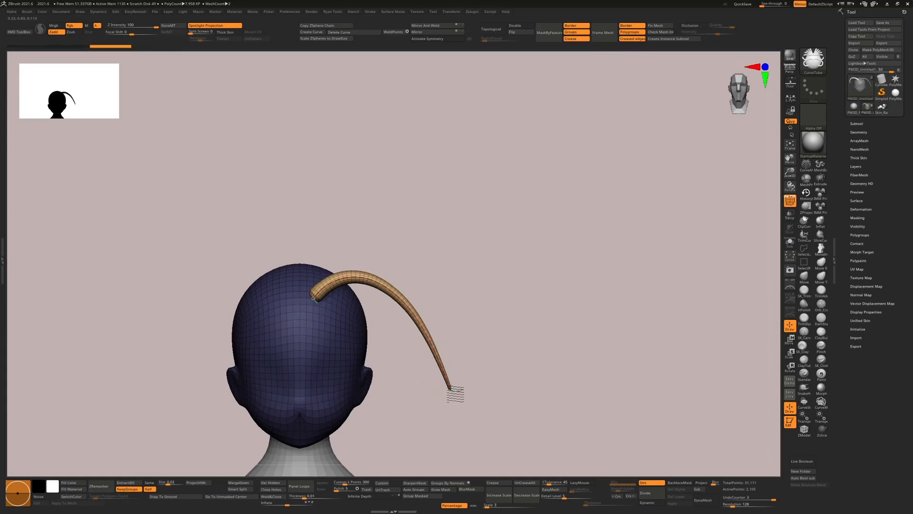
drag(392, 292, 379, 391)
key(ctrl+z)
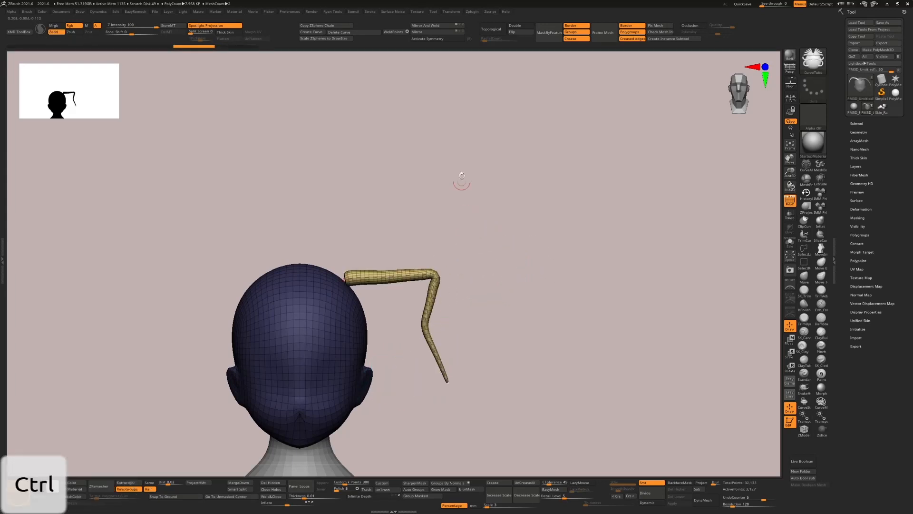
key(ctrl+z)
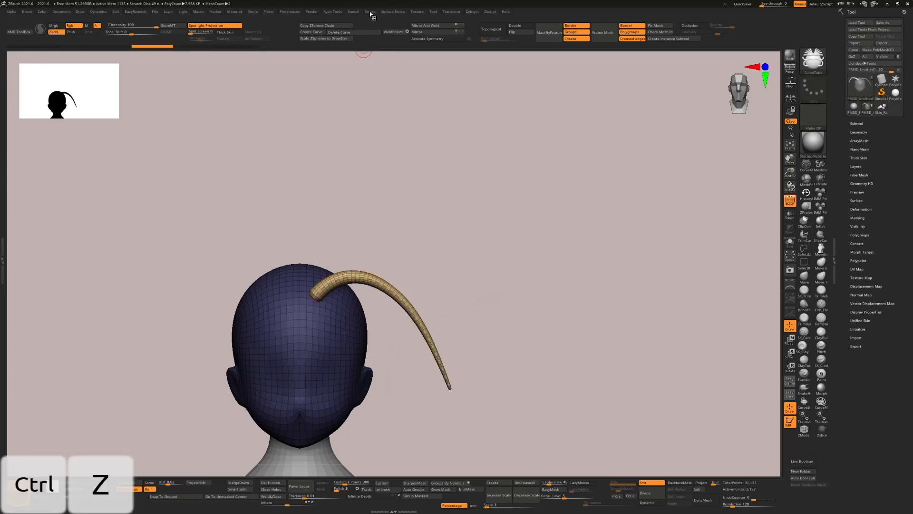
Switch the curve from Bend Start to Bend End and pull on the tube's middle to test how it reshapes
click(371, 12)
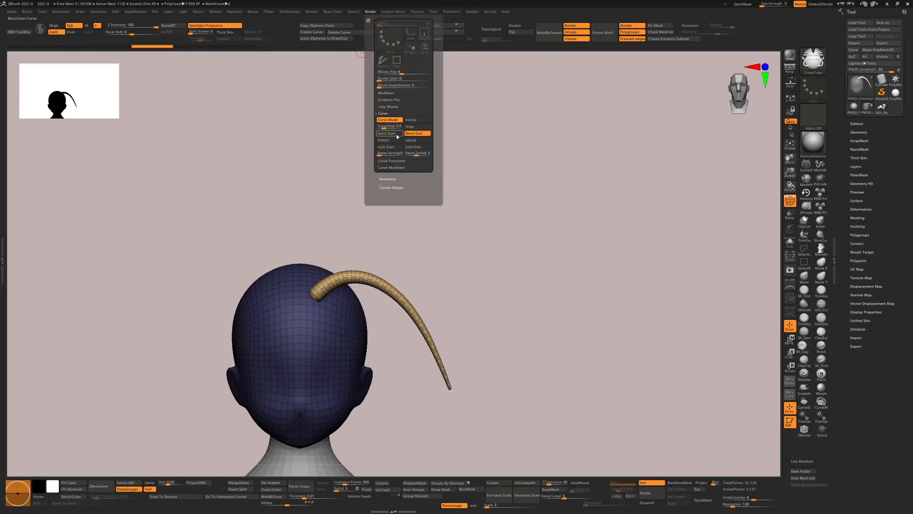
mouse_move(379, 282)
mouse_down()
mouse_move(470, 283)
mouse_move(386, 289)
mouse_up()
mouse_move(425, 290)
mouse_down()
mouse_move(388, 306)
mouse_move(395, 261)
mouse_move(395, 287)
mouse_move(381, 296)
mouse_move(389, 292)
mouse_up()
mouse_move(426, 261)
mouse_down()
mouse_move(400, 262)
mouse_move(426, 256)
mouse_move(418, 259)
mouse_move(429, 262)
mouse_move(427, 281)
mouse_move(451, 282)
mouse_up()
Try moving the tube sideways with the Move gizmo, try pulling its middle with the curve brush, and undo both
key(w)
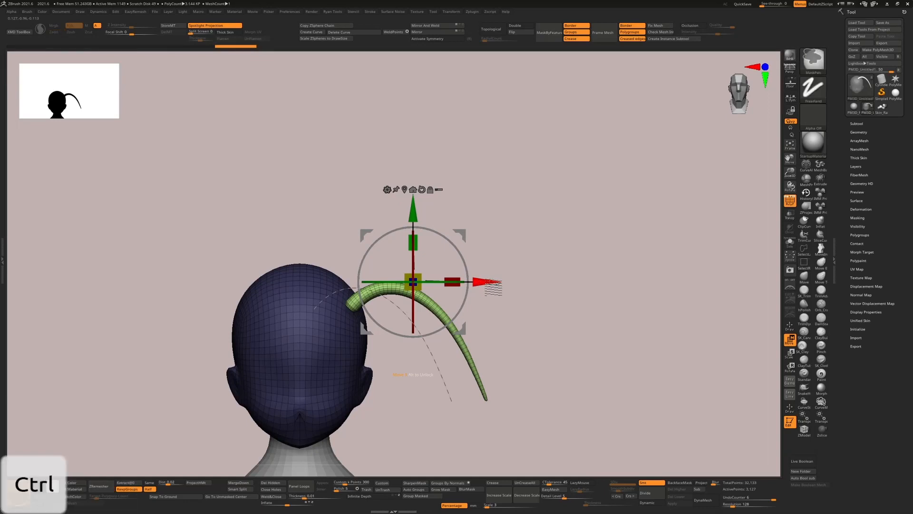
key(ctrl+z)
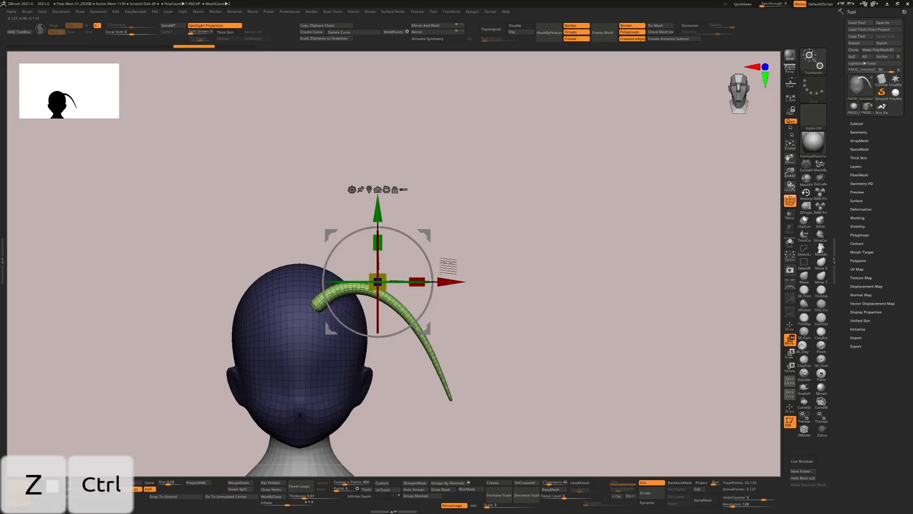
key(q)
mouse_move(385, 290)
mouse_down()
mouse_move(411, 276)
mouse_move(498, 272)
mouse_move(392, 307)
mouse_move(462, 305)
mouse_move(385, 275)
mouse_move(387, 291)
mouse_move(396, 285)
mouse_up()
key(ctrl+z)
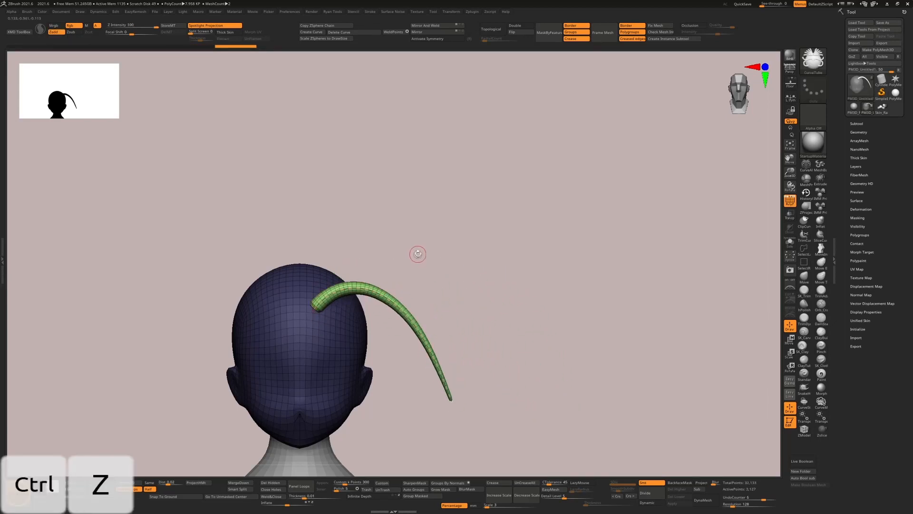
mouse_move(393, 249)
mouse_down()
mouse_move(387, 241)
mouse_move(397, 245)
mouse_up()
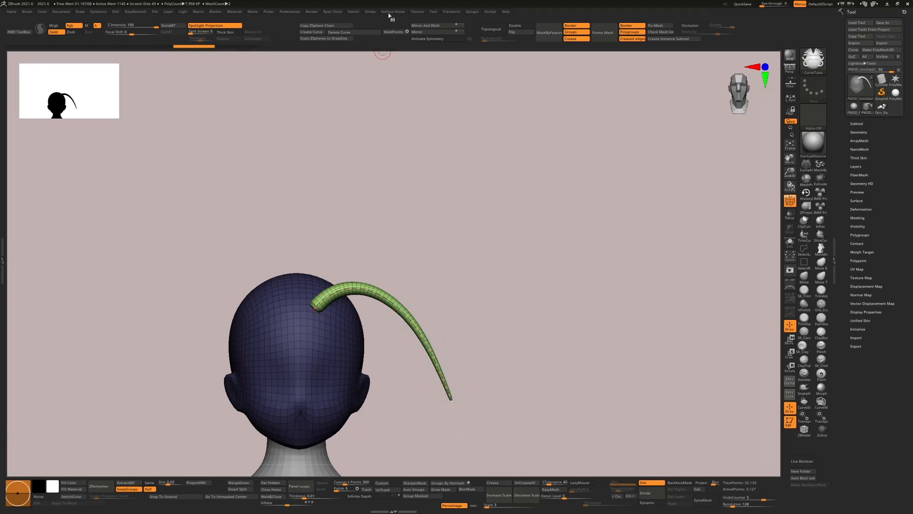
Turn off Bend End, test pulling the tube's base, tip and middle away from the head, and undo the reshaping
click(372, 12)
drag(314, 310, 315, 305)
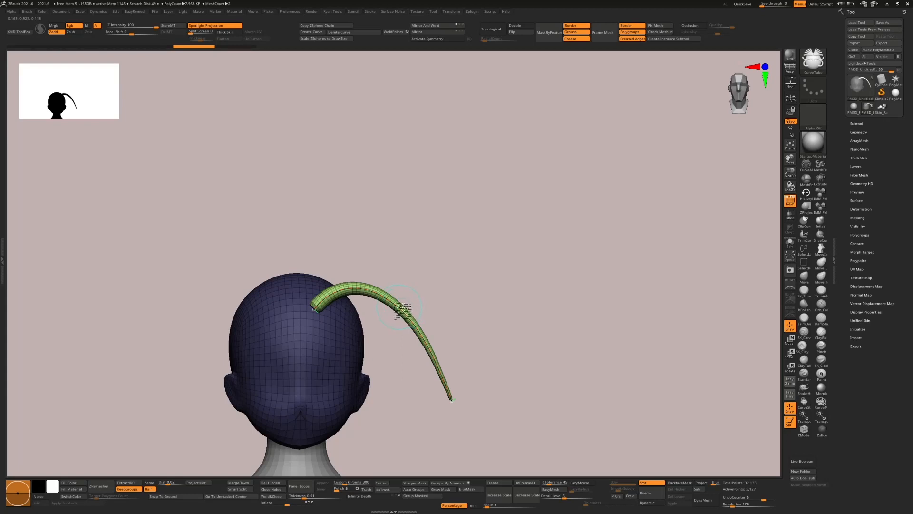
mouse_move(313, 308)
mouse_down()
mouse_move(347, 287)
mouse_move(383, 281)
mouse_move(408, 312)
mouse_move(455, 306)
mouse_up()
mouse_move(495, 445)
mouse_down()
mouse_move(547, 461)
mouse_move(600, 357)
mouse_move(549, 432)
mouse_move(489, 445)
mouse_up()
mouse_move(441, 354)
mouse_down()
mouse_move(547, 312)
mouse_move(575, 238)
mouse_move(408, 261)
mouse_move(482, 281)
mouse_move(454, 328)
mouse_up()
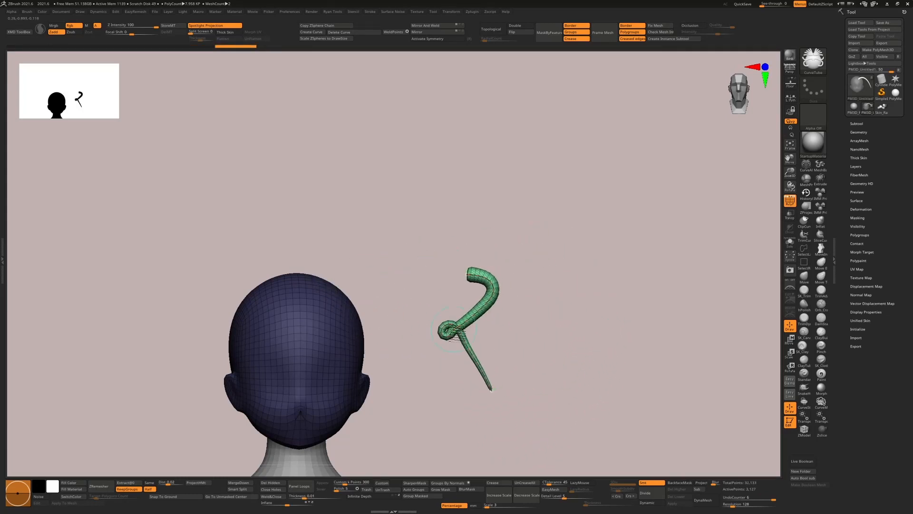
key(ctrl+z)
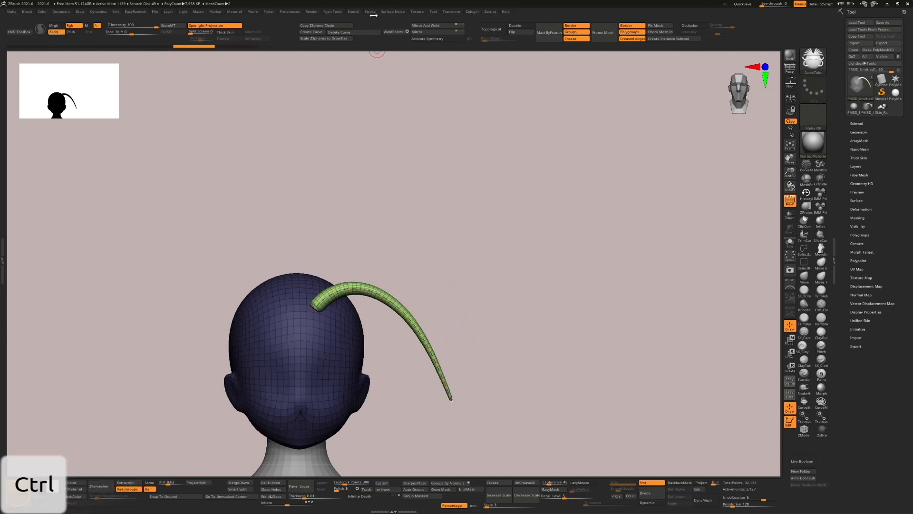
Turn on Bend End for the curve, try pulling the tube's middle outward, and undo the deformation
click(371, 12)
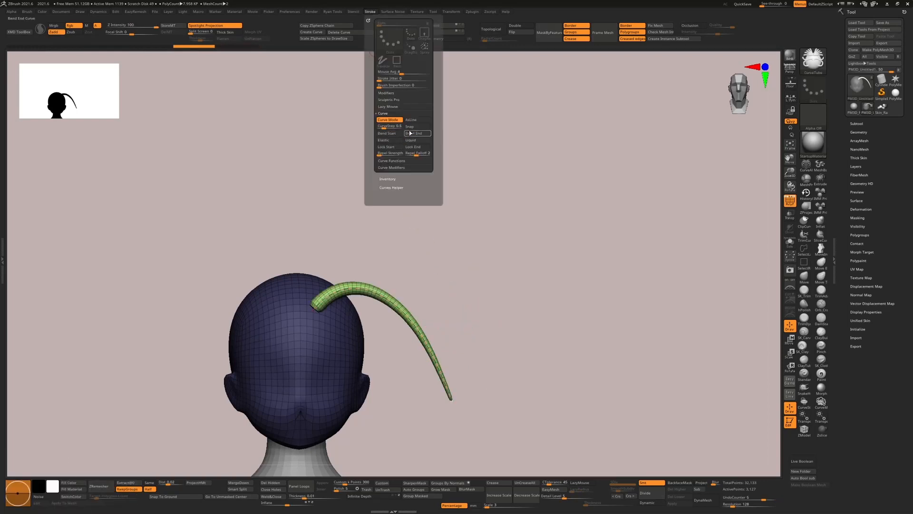
click(412, 134)
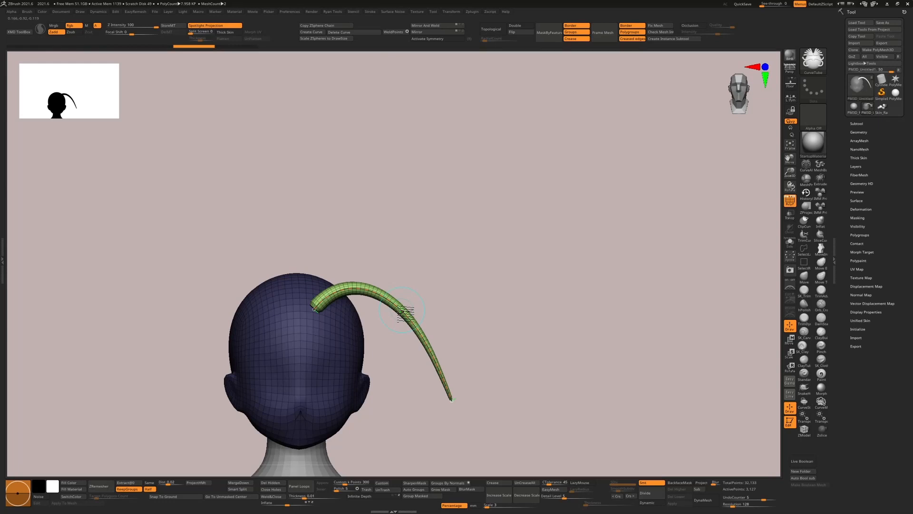
mouse_move(405, 314)
mouse_down()
mouse_move(475, 304)
mouse_move(514, 313)
mouse_move(453, 309)
mouse_move(449, 326)
mouse_move(463, 291)
mouse_move(408, 271)
mouse_move(465, 261)
mouse_move(428, 285)
mouse_move(458, 267)
mouse_up()
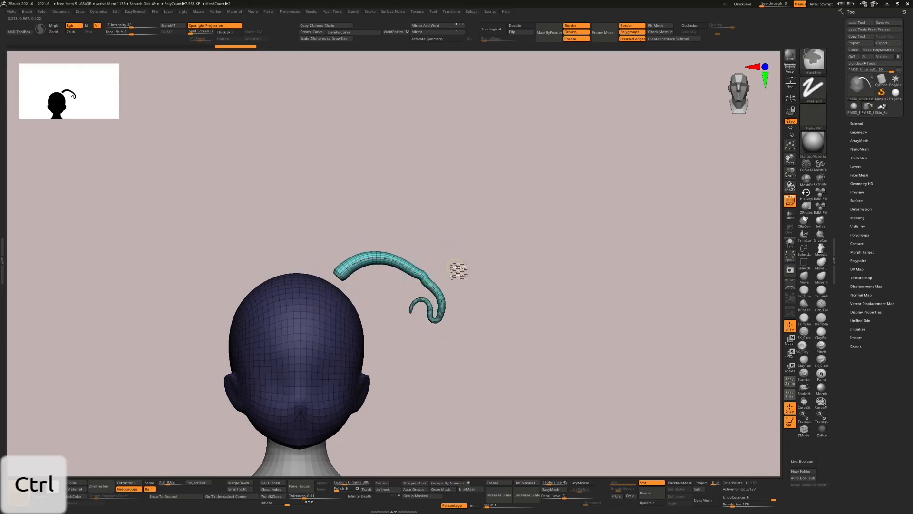
key(ctrl+z)
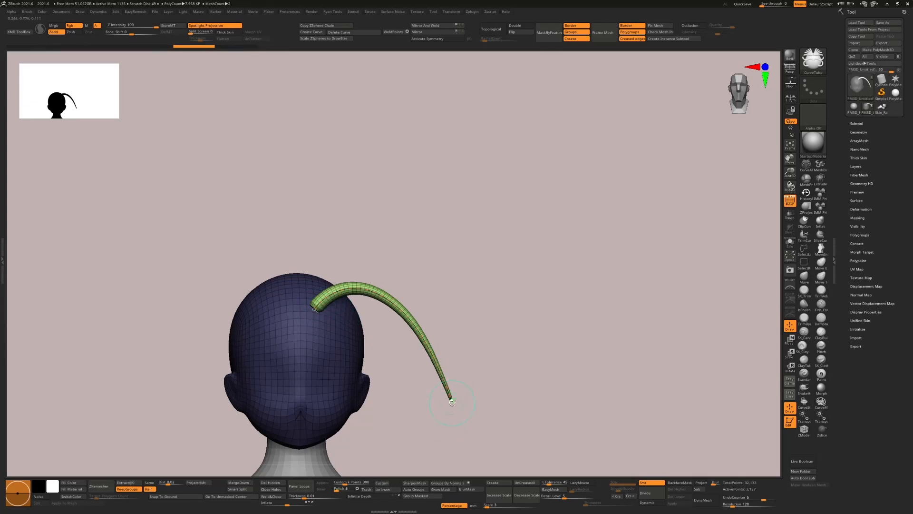
Nudge the tube's tip, try pulling its base away from the head and undo that, then adjust the tip again
mouse_move(452, 401)
mouse_down()
mouse_move(464, 403)
mouse_move(486, 341)
mouse_move(544, 333)
mouse_move(481, 357)
mouse_move(455, 384)
mouse_move(466, 393)
mouse_move(450, 399)
mouse_move(477, 387)
mouse_move(451, 392)
mouse_up()
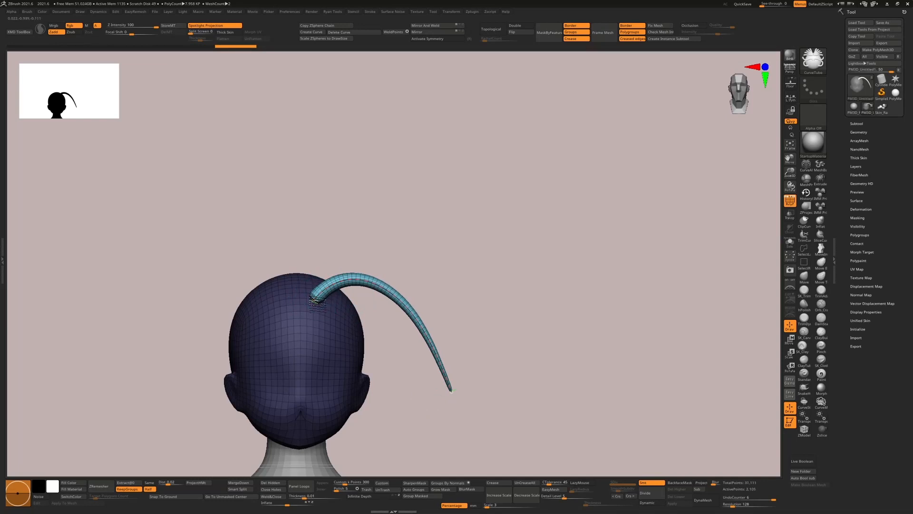
mouse_move(316, 301)
mouse_down()
mouse_move(296, 290)
mouse_move(256, 310)
mouse_move(376, 386)
mouse_move(429, 250)
mouse_move(385, 260)
mouse_move(375, 295)
mouse_move(431, 312)
mouse_up()
key(ctrl+z)
mouse_move(451, 390)
mouse_down()
mouse_move(464, 382)
mouse_move(454, 379)
mouse_move(452, 394)
mouse_up()
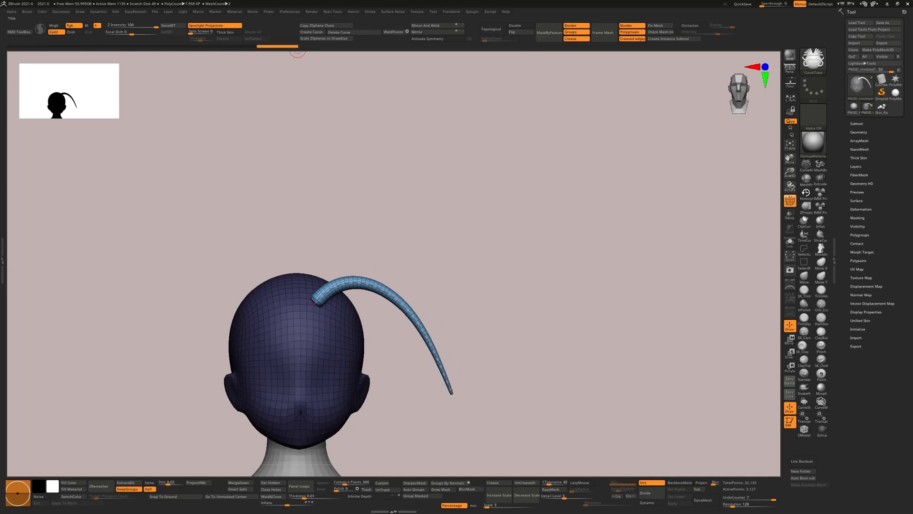
Enable both Bend Start and Bend End and repeatedly pull the tube's ends and middle, swinging its thick base out away from the head
click(367, 12)
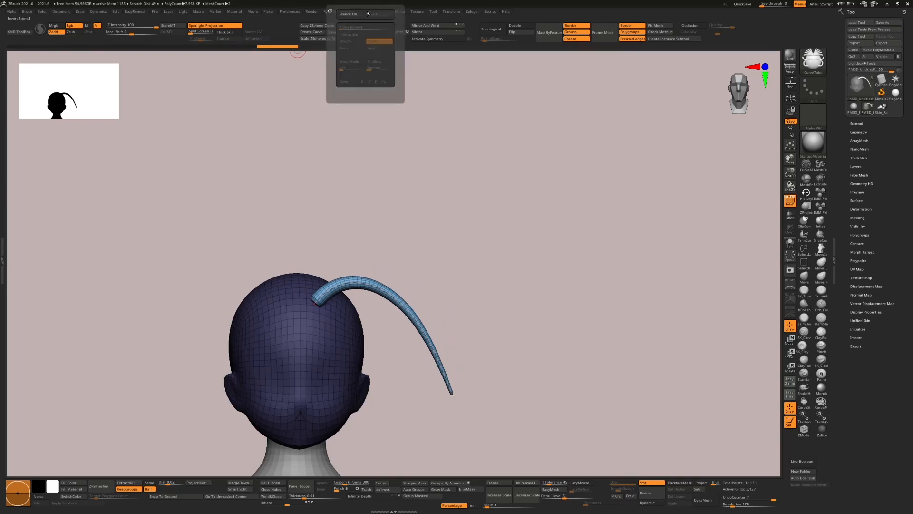
click(369, 13)
click(406, 135)
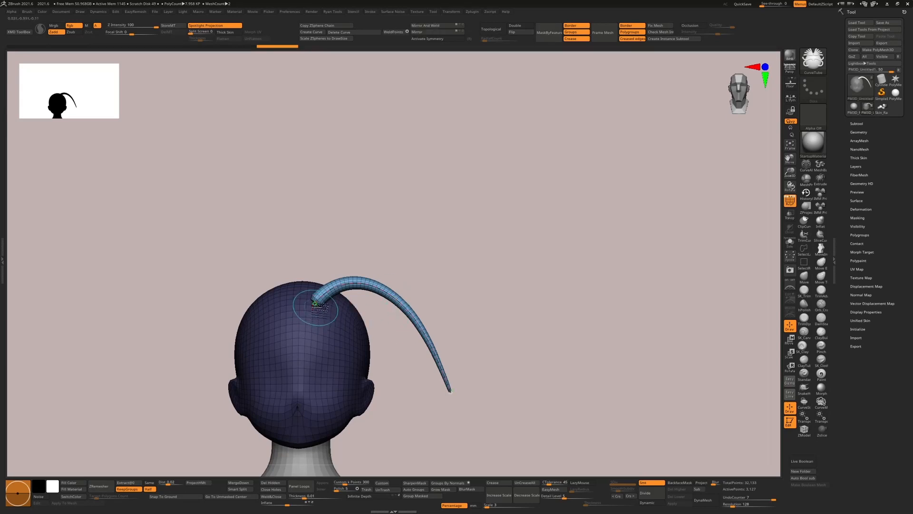
mouse_move(314, 303)
mouse_down()
mouse_move(313, 281)
mouse_move(331, 287)
mouse_move(323, 283)
mouse_move(317, 301)
mouse_move(327, 278)
mouse_move(313, 307)
mouse_up()
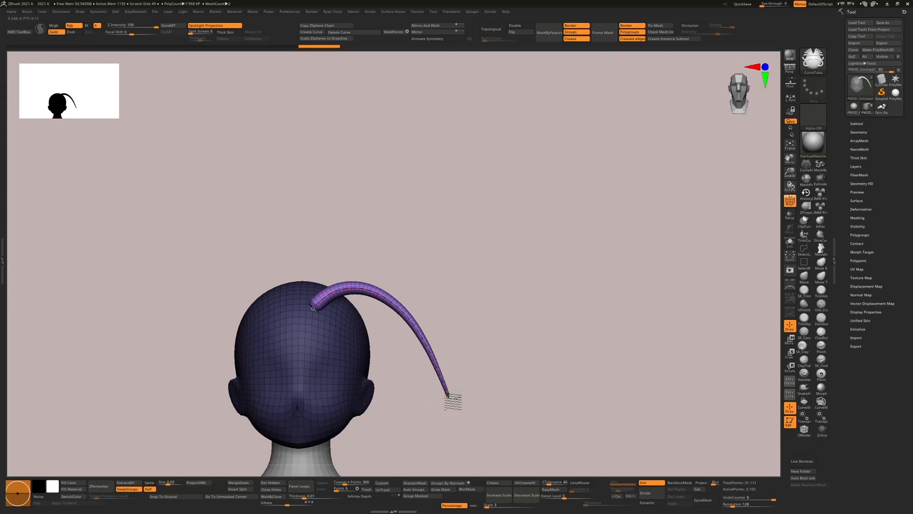
mouse_move(448, 395)
mouse_down()
mouse_move(473, 373)
mouse_move(543, 382)
mouse_move(442, 428)
mouse_move(569, 297)
mouse_move(414, 372)
mouse_move(609, 404)
mouse_up()
mouse_move(424, 350)
mouse_down()
mouse_move(422, 330)
mouse_move(375, 283)
mouse_move(404, 340)
mouse_up()
mouse_move(554, 385)
mouse_down()
mouse_move(547, 316)
mouse_move(389, 267)
mouse_move(458, 444)
mouse_up()
mouse_move(407, 271)
mouse_down()
mouse_move(422, 251)
mouse_move(352, 249)
mouse_up()
mouse_move(462, 433)
mouse_down()
mouse_move(541, 309)
mouse_move(526, 293)
mouse_up()
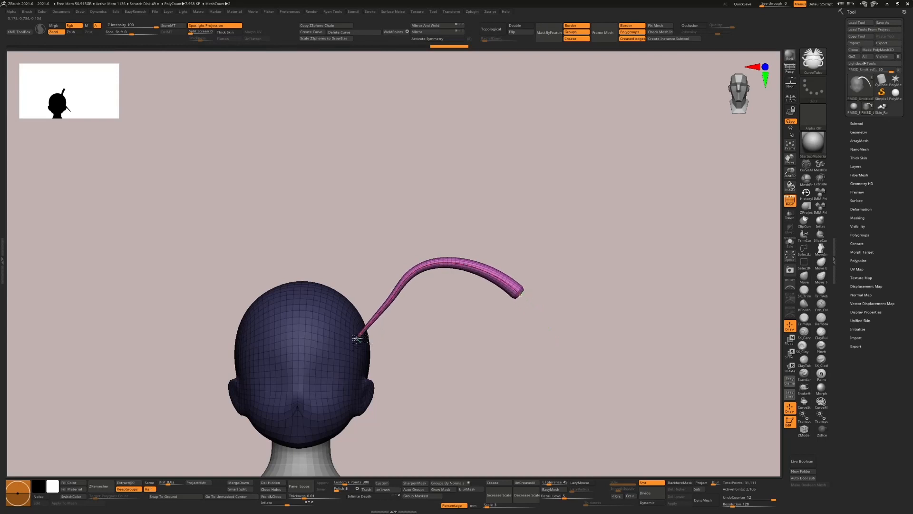
Turn off Bend Start, bring the tube's thick base back to the upper head, and adjust its middle and tip
click(371, 12)
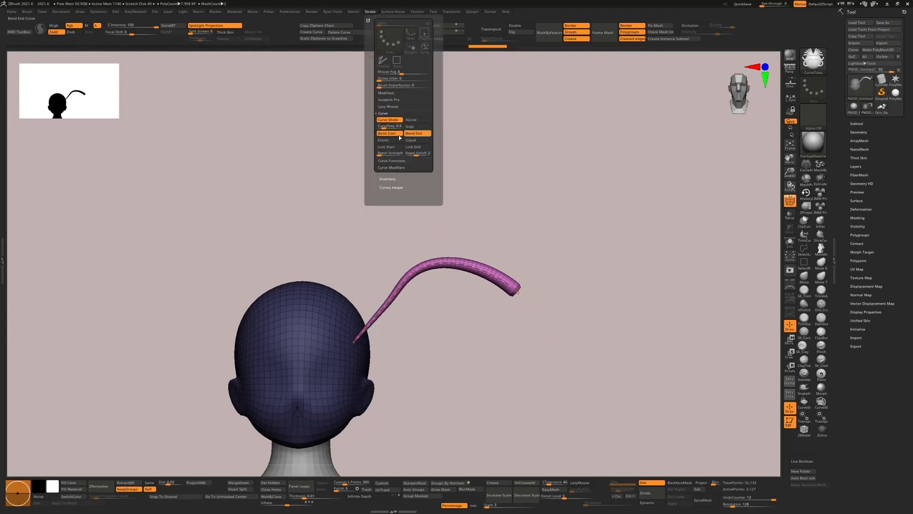
mouse_move(518, 295)
mouse_down()
mouse_move(546, 291)
mouse_move(528, 423)
mouse_move(554, 408)
mouse_move(499, 407)
mouse_move(496, 397)
mouse_move(490, 406)
mouse_move(326, 279)
mouse_move(245, 275)
mouse_move(354, 370)
mouse_move(350, 290)
mouse_move(326, 306)
mouse_move(457, 311)
mouse_move(550, 244)
mouse_move(336, 310)
mouse_move(345, 312)
mouse_up()
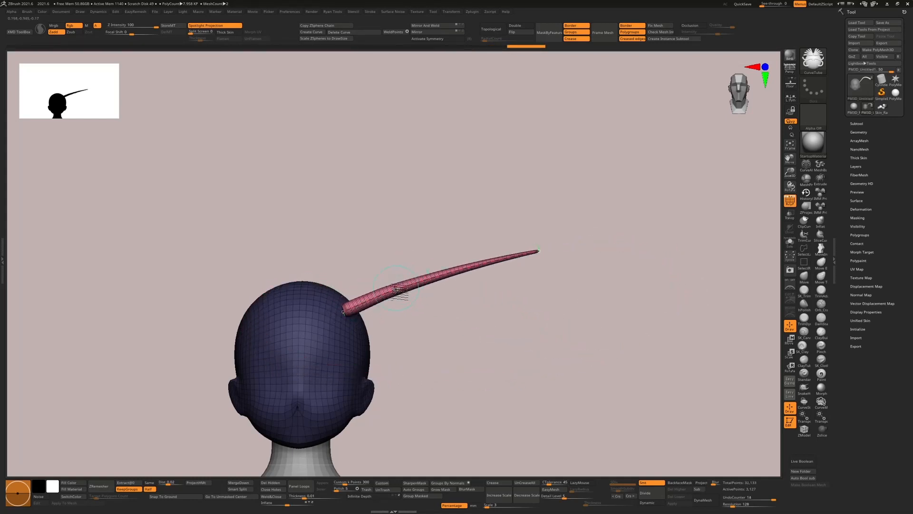
drag(396, 288, 442, 283)
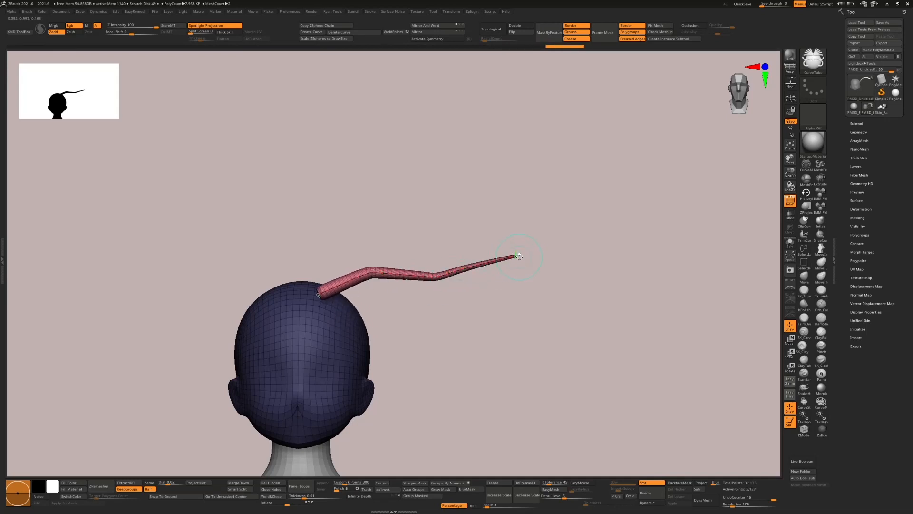
mouse_move(519, 256)
mouse_down()
mouse_move(524, 264)
mouse_move(515, 262)
mouse_up()
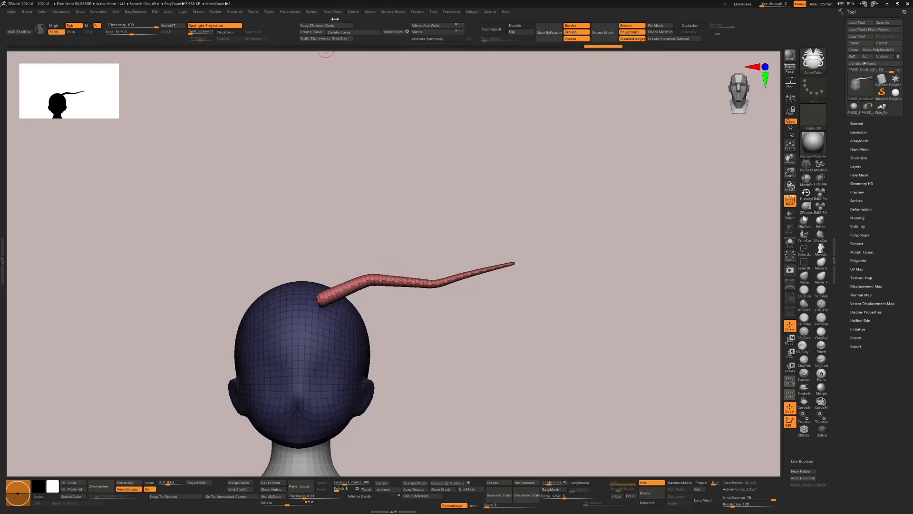
Toggle the curve's Bend Start and Snap options and pull the tube's base onto the upper head to test the bending
click(333, 11)
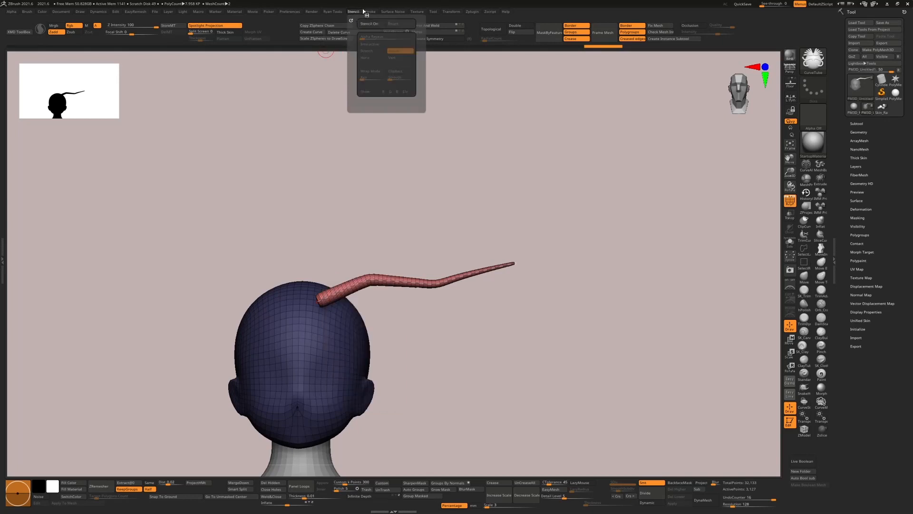
mouse_move(369, 13)
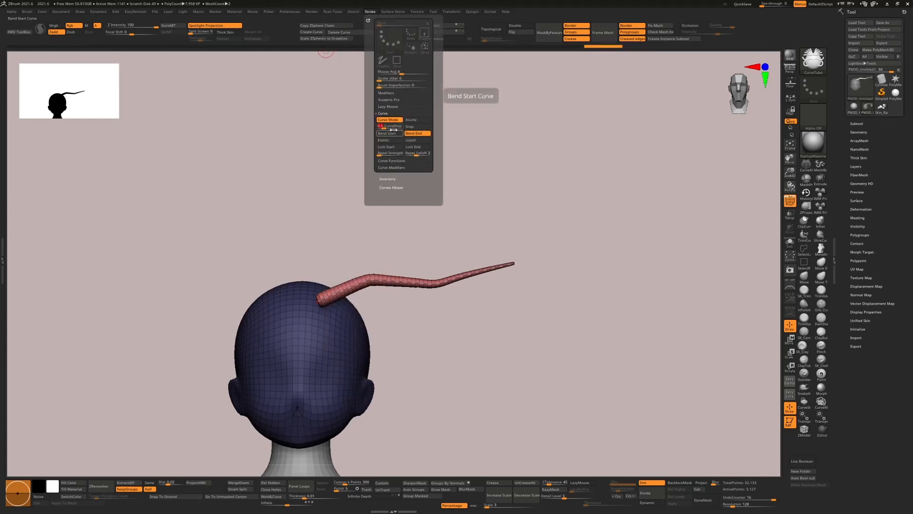
click(386, 133)
click(415, 127)
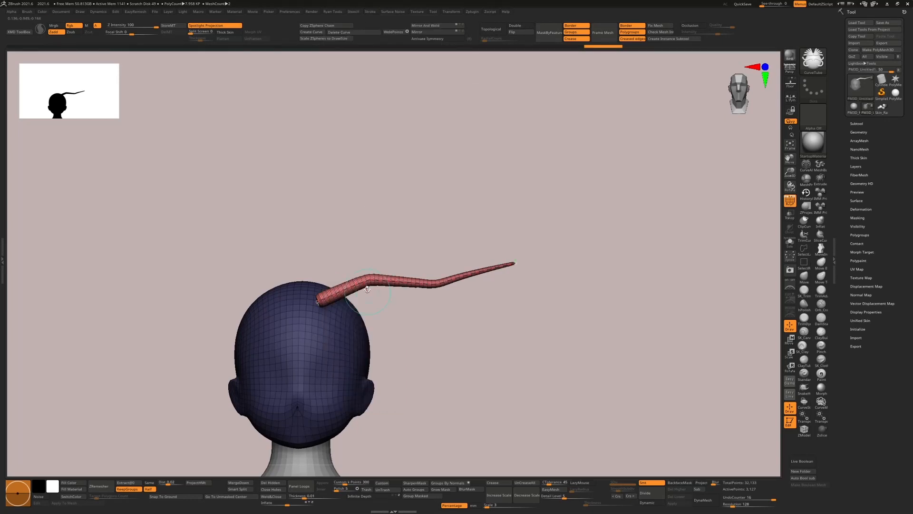
mouse_move(353, 285)
mouse_down()
mouse_move(353, 327)
mouse_move(352, 314)
mouse_move(317, 290)
mouse_up()
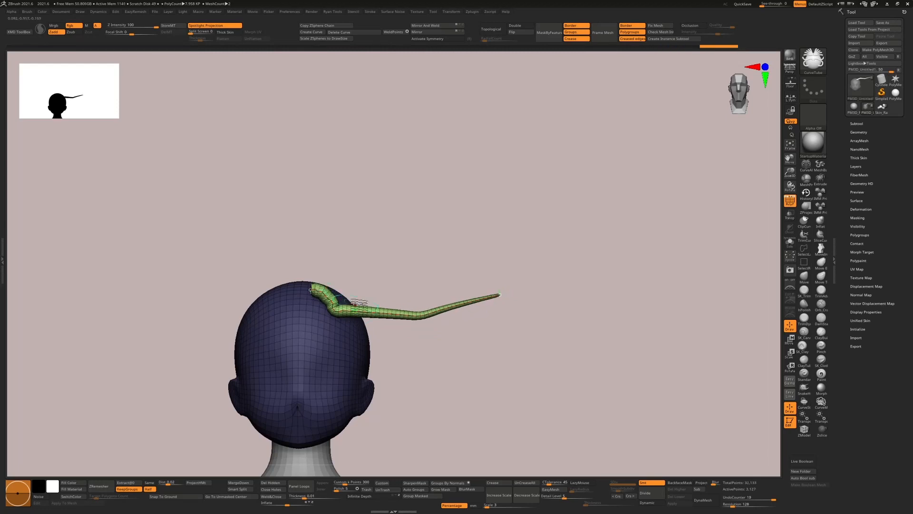
Pull the tube's middle and tip down so it curves along the side of the head to the neck
drag(383, 312, 370, 346)
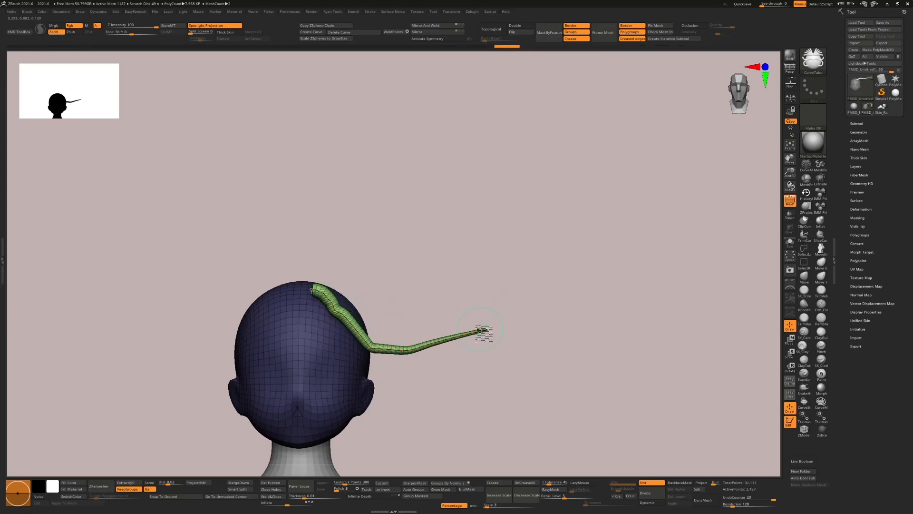
mouse_move(486, 329)
mouse_down()
mouse_move(489, 358)
mouse_move(442, 407)
mouse_move(398, 428)
mouse_move(419, 485)
mouse_up()
drag(364, 341, 328, 295)
drag(380, 312, 363, 335)
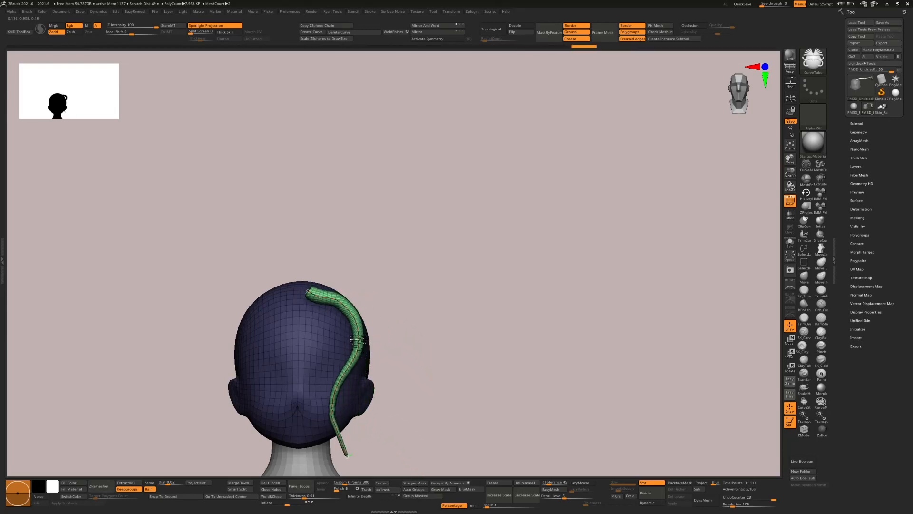
Pull the tube outward from within the head so it hangs along the outside of the head
drag(442, 345, 354, 311)
mouse_move(352, 275)
mouse_down()
mouse_move(362, 313)
mouse_move(400, 286)
mouse_move(431, 299)
mouse_up()
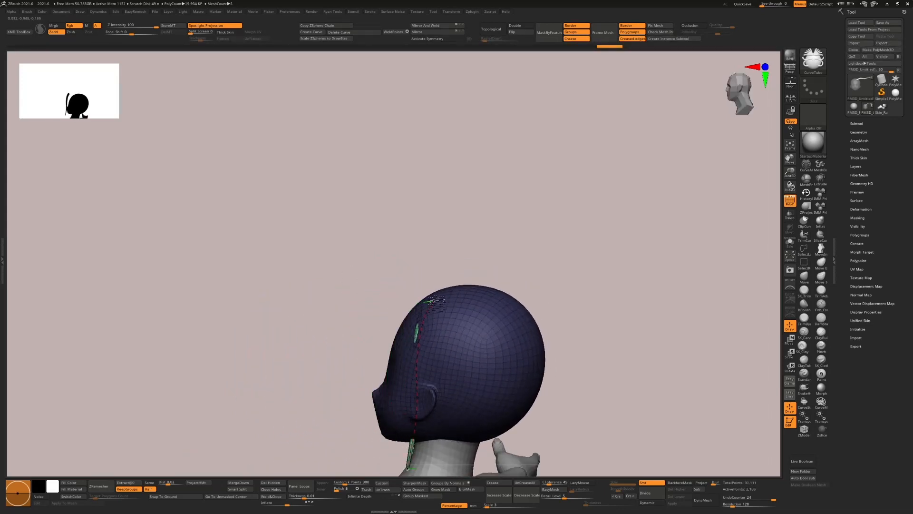
mouse_move(446, 289)
right_down()
mouse_move(486, 296)
mouse_move(454, 302)
right_up()
drag(452, 300, 495, 306)
right_drag(547, 315, 531, 388)
shift+drag(512, 392, 521, 395)
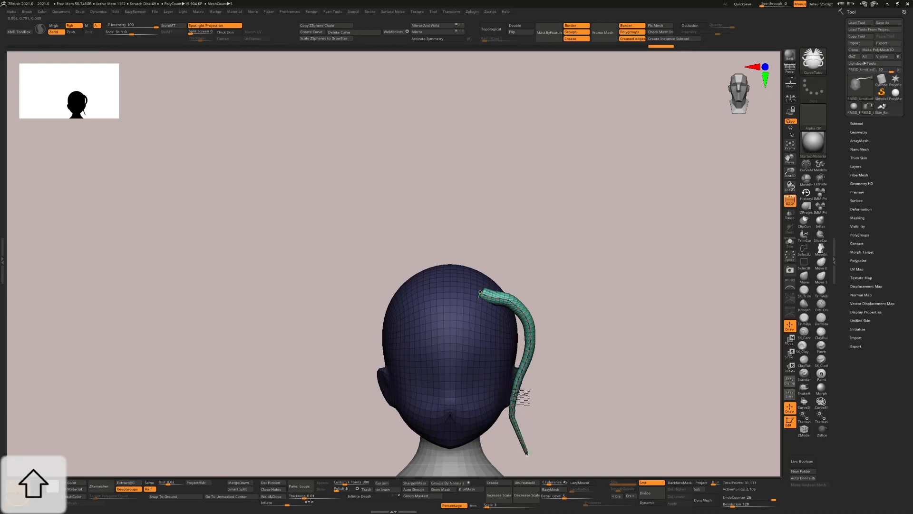
Move the tube's base inward on the upper head and adjust its middle along the side of the head
drag(480, 295, 471, 294)
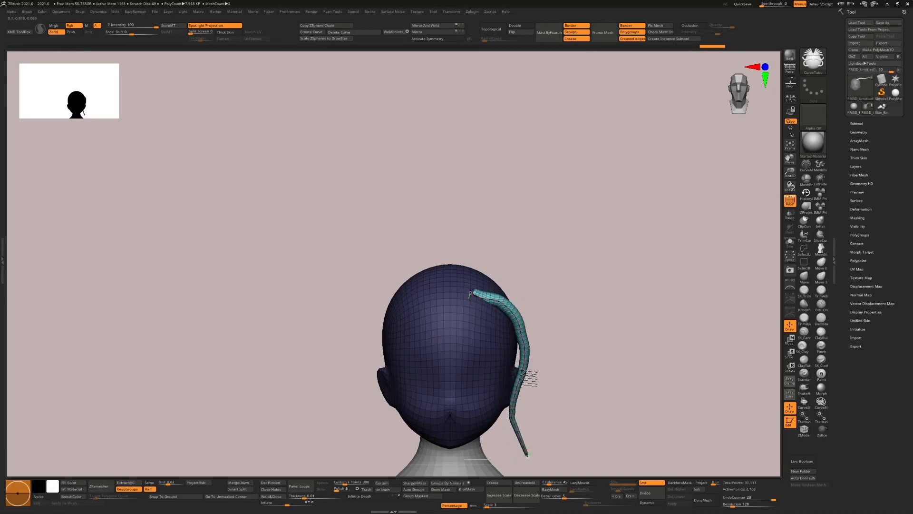
drag(526, 373, 539, 301)
key(shift)
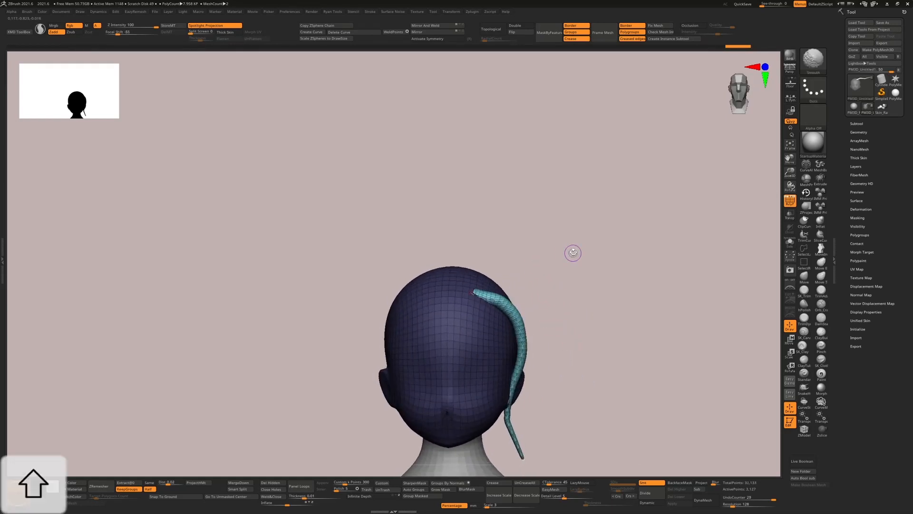
shift+drag(580, 237, 581, 245)
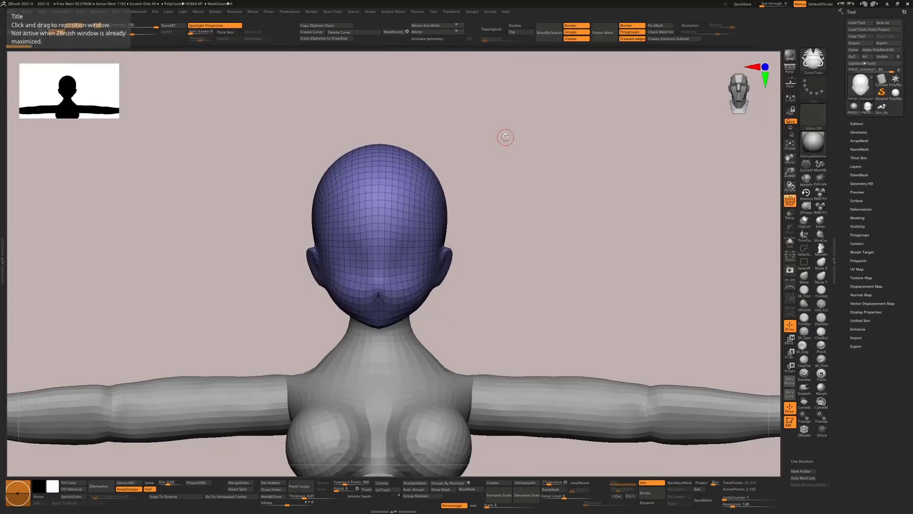
Draw a tapered tube arcing from the top of the head out past its side, inspect it, and undo it
key(shift)
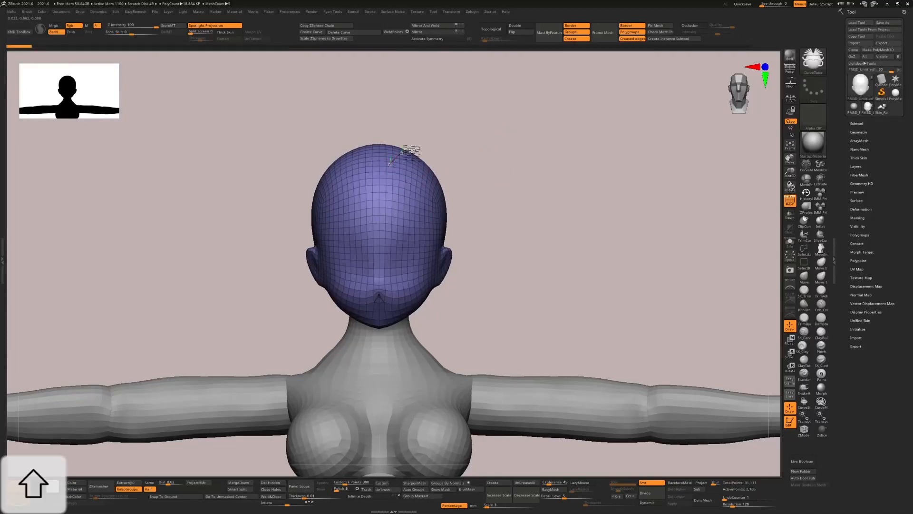
mouse_move(412, 151)
mouse_down()
mouse_move(563, 217)
mouse_move(558, 180)
mouse_move(571, 183)
mouse_move(569, 174)
mouse_up()
click(558, 255)
drag(380, 116, 387, 143)
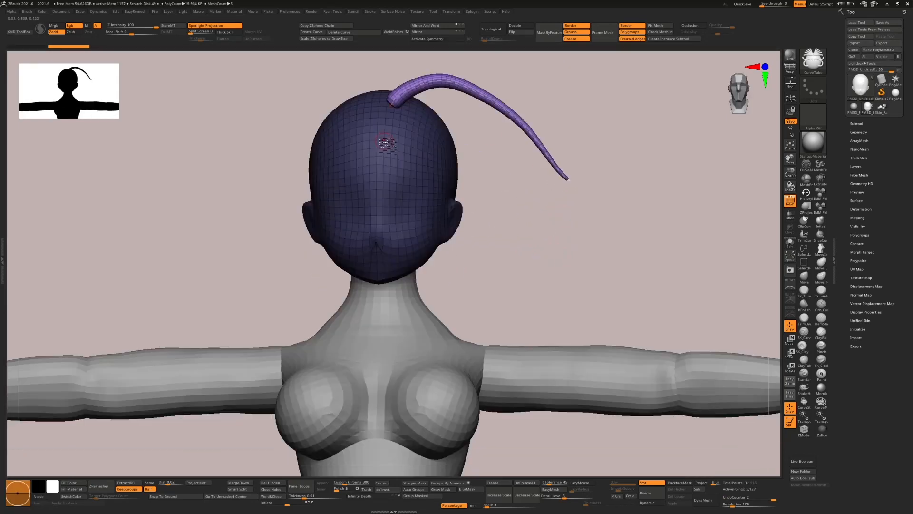
key(f)
drag(515, 107, 499, 141)
key(ctrl+z)
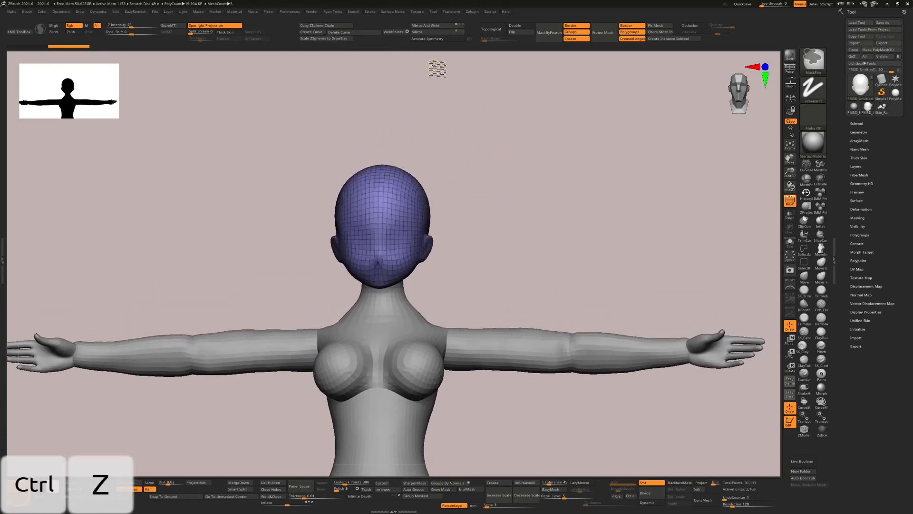
Test the Picker's Once Z depth by drawing a tube down the side of the head toward the shoulder, then undo it
click(266, 11)
click(285, 37)
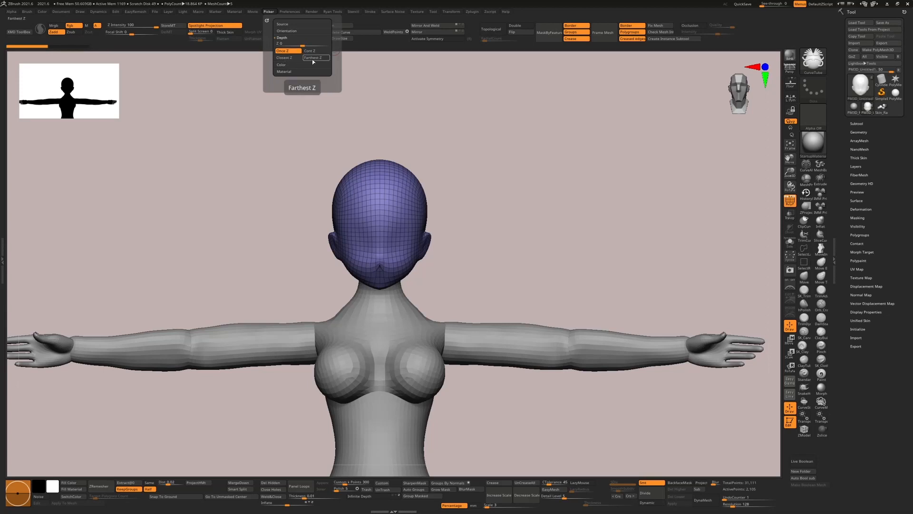
drag(524, 185, 546, 186)
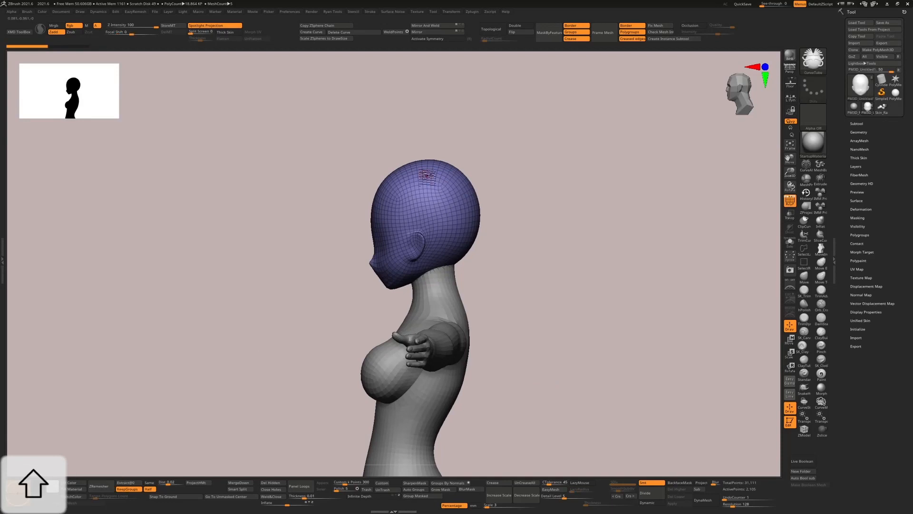
drag(432, 326, 432, 326)
shift+drag(517, 266, 553, 273)
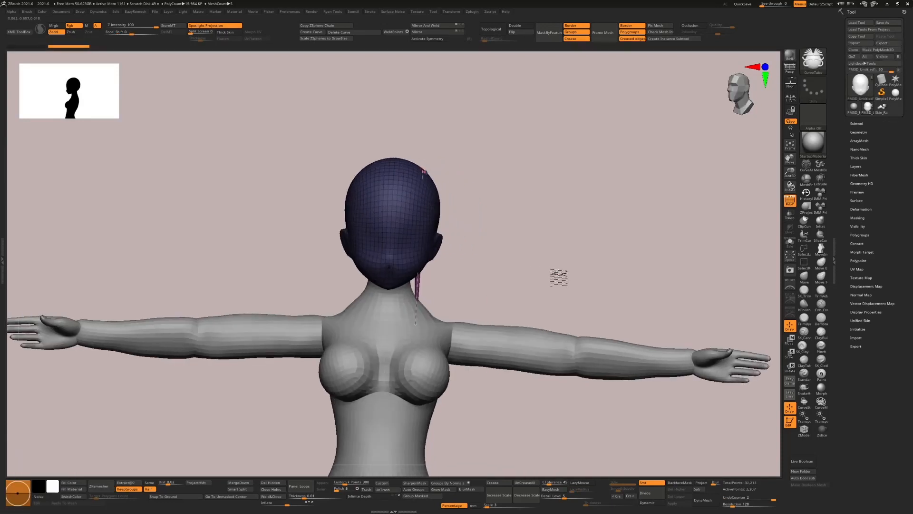
drag(495, 267, 534, 230)
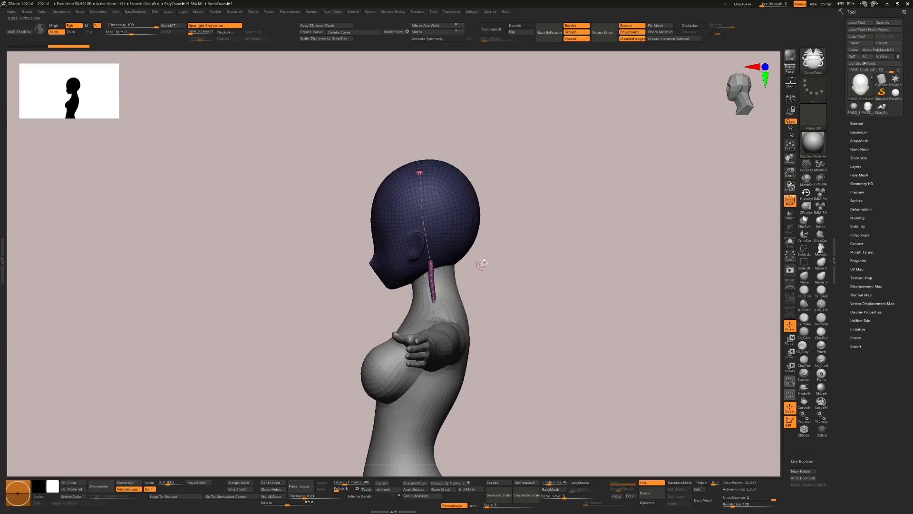
mouse_move(481, 261)
mouse_down()
mouse_move(515, 266)
mouse_move(497, 261)
mouse_move(528, 252)
mouse_up()
key(ctrl)
key(ctrl+z)
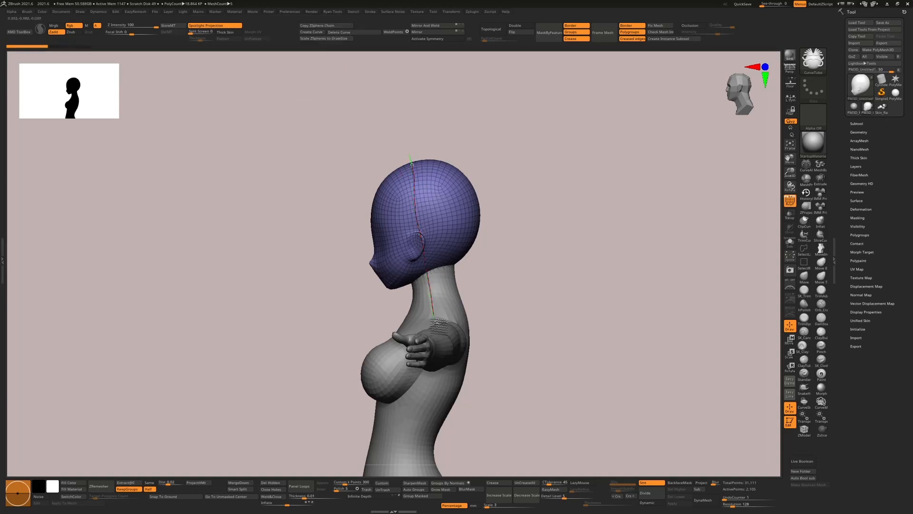
Draw a tube in side view from the crown over the ear to the shoulder, inspect it from the front, and undo it
drag(436, 323, 437, 324)
drag(511, 285, 570, 279)
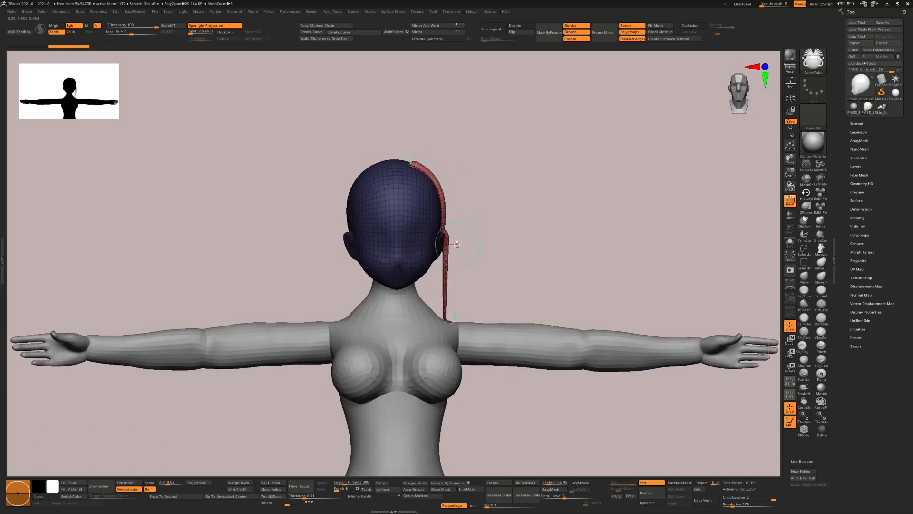
alt+drag(444, 189, 519, 189)
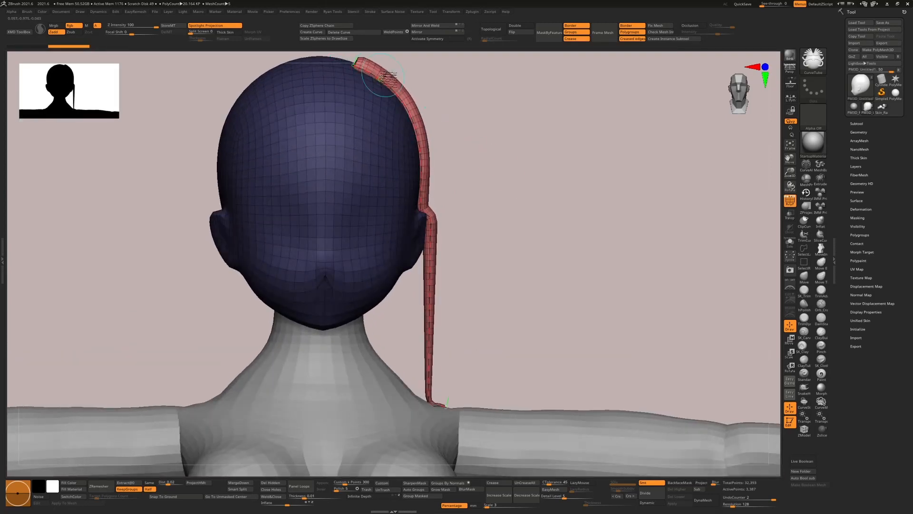
mouse_move(525, 306)
mouse_down()
mouse_move(495, 300)
mouse_move(520, 302)
mouse_move(513, 424)
mouse_up()
key(ctrl+z)
Draw two test tubes rising from the head into empty space, one in side view and one in front view, then undo both
drag(400, 245, 366, 53)
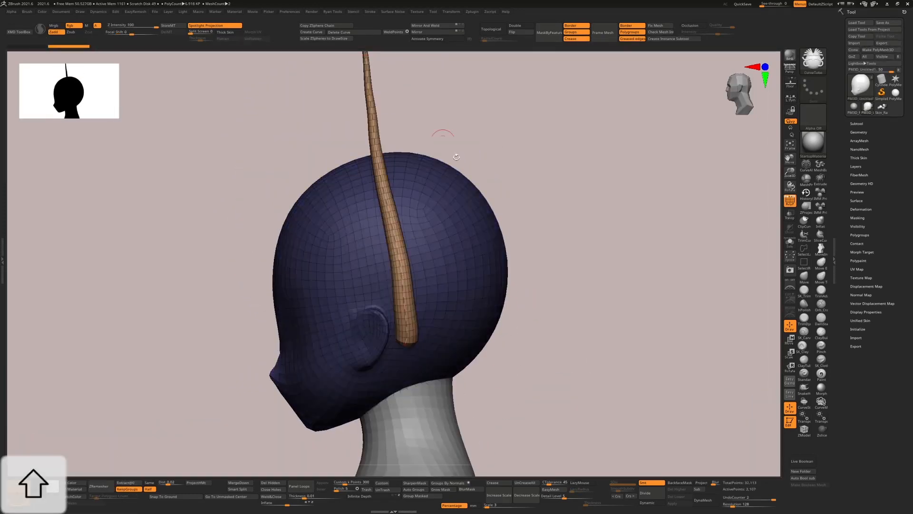
mouse_move(441, 137)
mouse_down()
mouse_move(547, 216)
mouse_move(550, 206)
mouse_move(514, 281)
mouse_move(509, 362)
mouse_up()
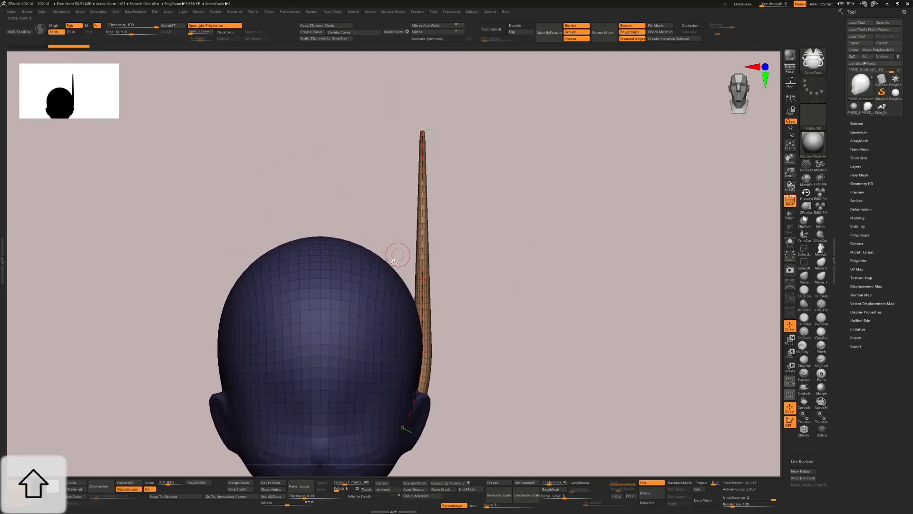
drag(377, 263, 354, 95)
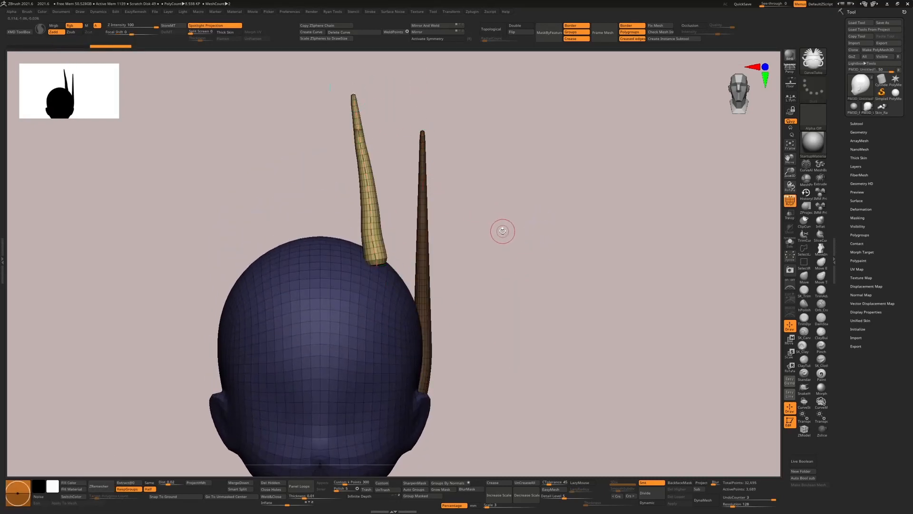
key(ctrl+z)
mouse_move(534, 300)
shift+mouse_down()
mouse_move(530, 319)
mouse_move(453, 312)
shift+mouse_up()
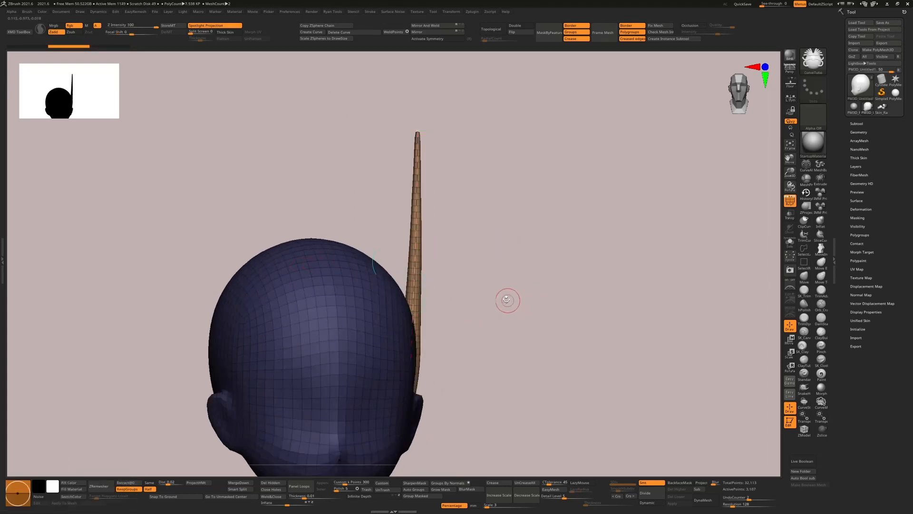
key(ctrl+z)
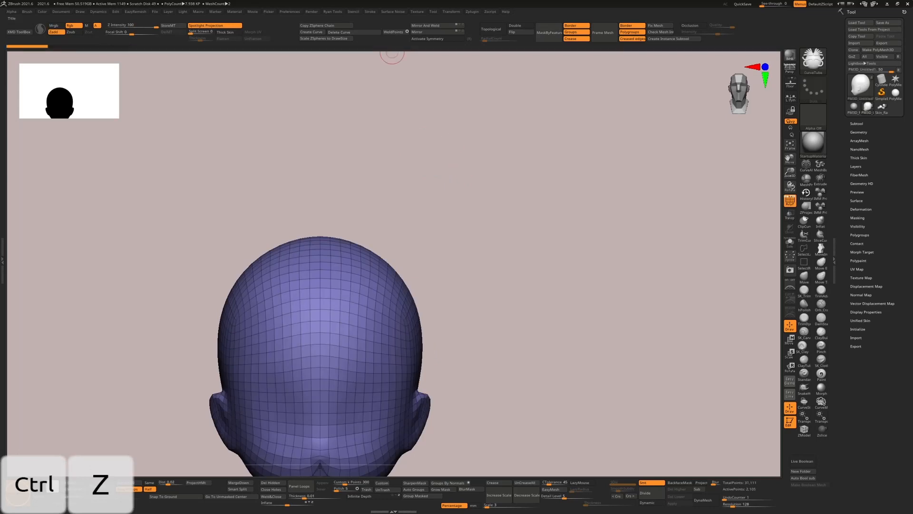
Draw curved test tubes from the upper head past its silhouette in front view, then undo them
drag(400, 298, 317, 182)
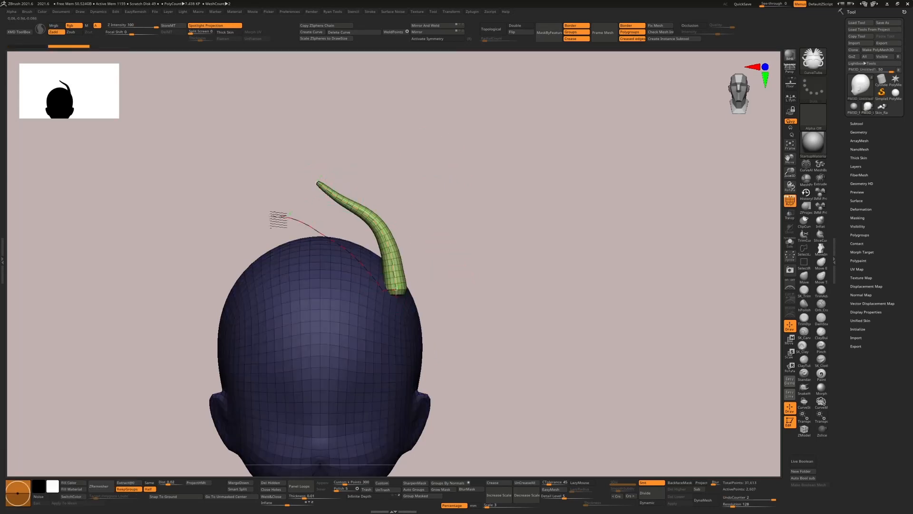
drag(289, 215, 212, 223)
key(ctrl+z)
key(ctrl+z)
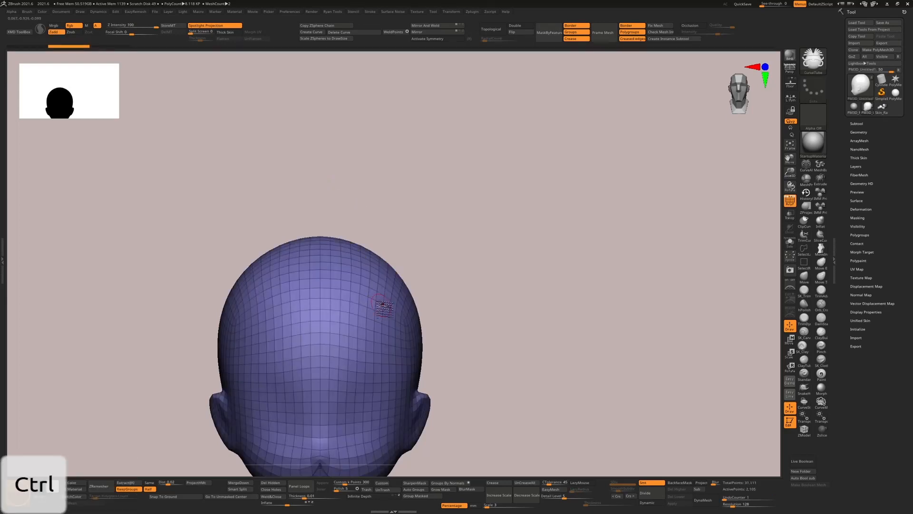
Draw a tube diagonally across the upper head past its opposite edge, check it from above, and undo it
mouse_move(381, 304)
mouse_down()
mouse_move(293, 230)
mouse_move(244, 230)
mouse_up()
mouse_move(406, 237)
mouse_down()
mouse_move(434, 242)
mouse_move(404, 238)
mouse_move(377, 212)
mouse_move(393, 224)
mouse_move(389, 242)
mouse_move(399, 221)
mouse_move(458, 316)
mouse_up()
key(ctrl+z)
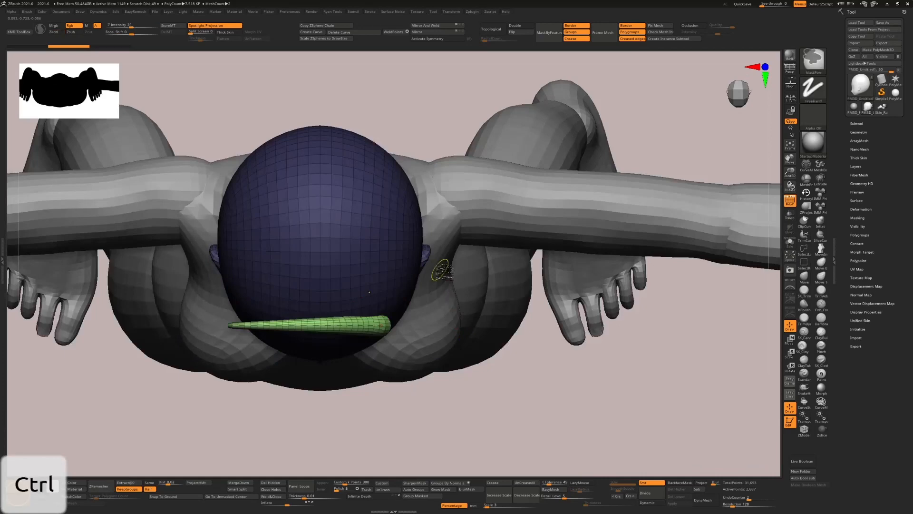
key(ctrl+z)
Draw a tube across the crown in top view, inspect how it sits from the front, and undo it
drag(357, 255, 236, 255)
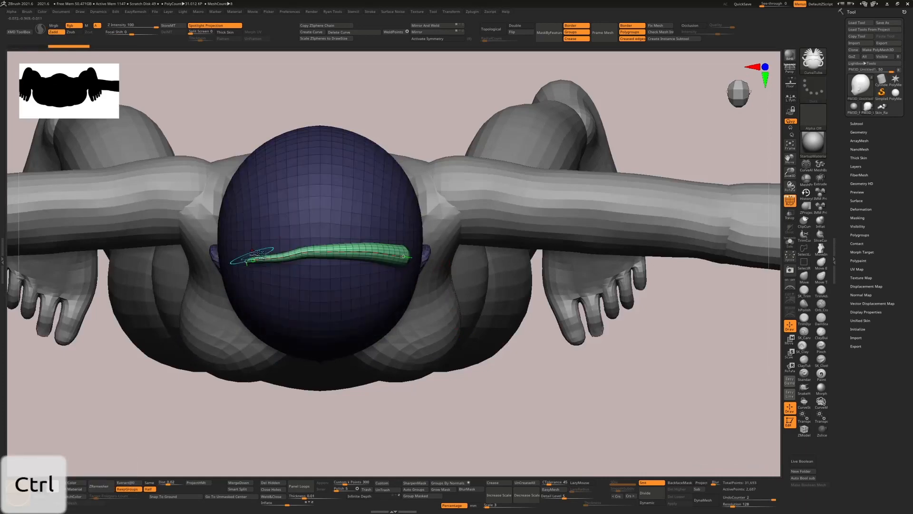
mouse_move(340, 233)
right_down()
mouse_move(379, 114)
mouse_move(367, 89)
right_up()
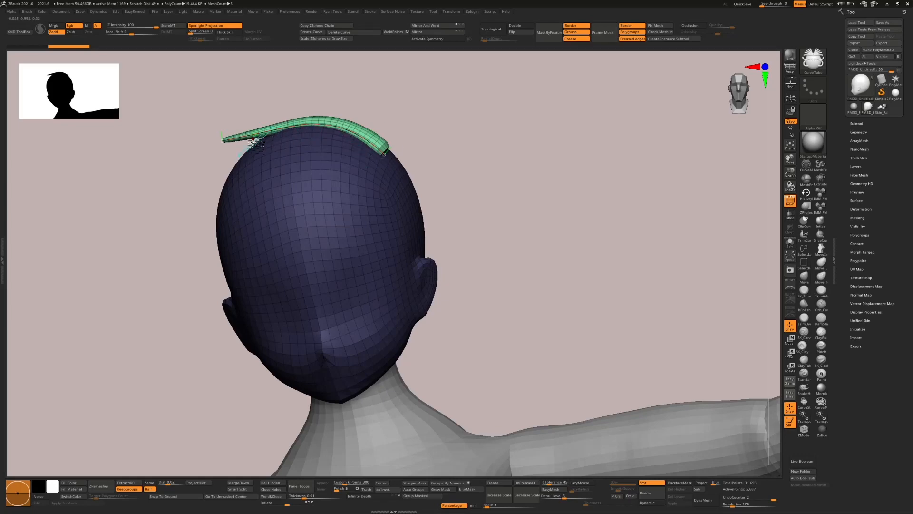
shift+right_drag(414, 96, 343, 37)
key(ctrl+z)
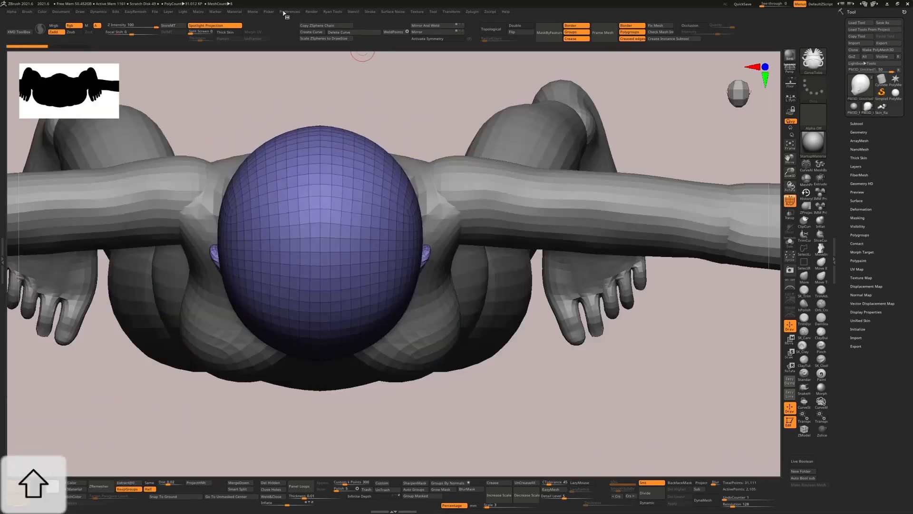
Review the Picker's depth options, draw a test curve up the side of the head past the crown, and undo it
click(285, 12)
click(266, 12)
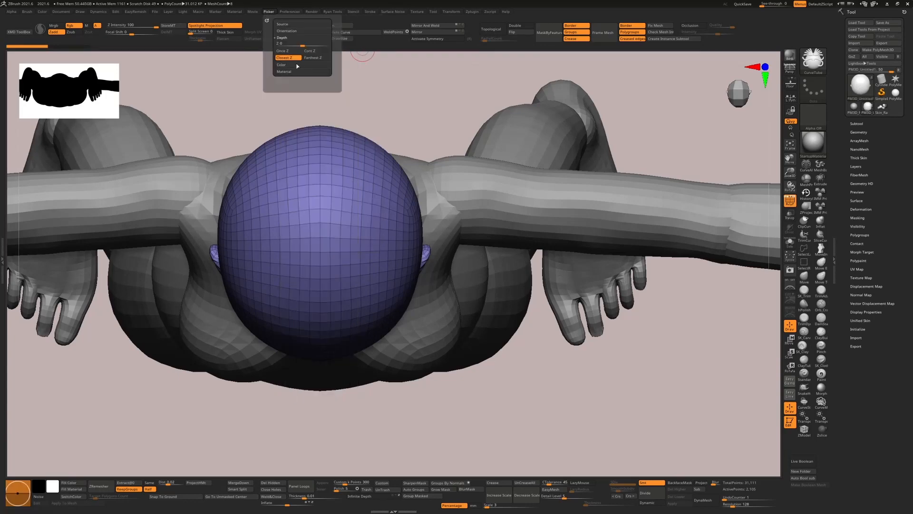
right_drag(352, 76, 430, 259)
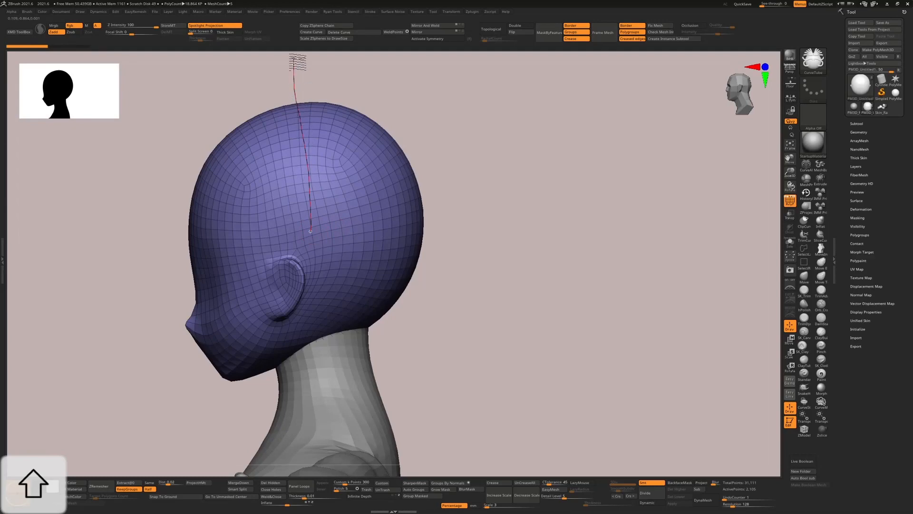
mouse_move(298, 62)
shift+right_down()
mouse_move(475, 153)
mouse_move(453, 238)
mouse_move(474, 285)
mouse_move(686, 348)
shift+right_up()
key(ctrl+z)
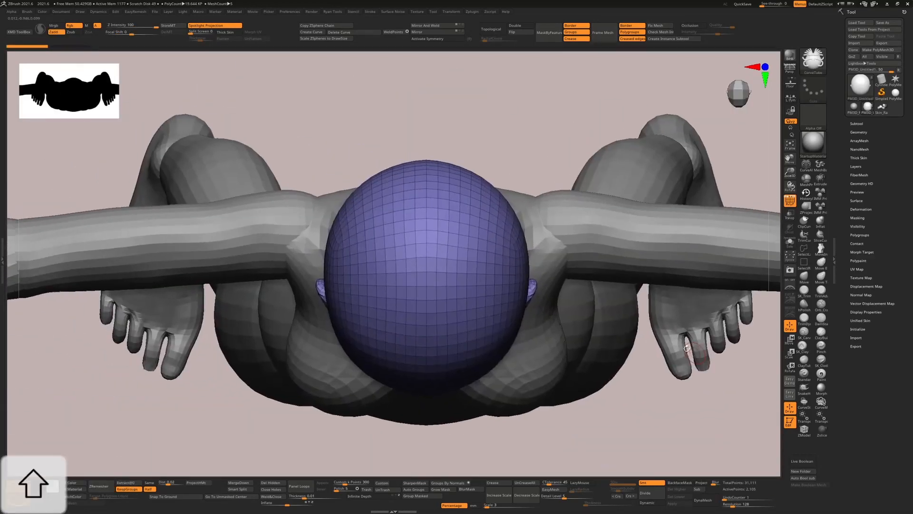
Repeatedly draw a tube across the crown in top view, check its depth from the front, and undo each attempt
shift+drag(478, 279, 352, 298)
mouse_move(428, 262)
right_down()
mouse_move(477, 175)
mouse_move(473, 158)
mouse_move(485, 168)
right_up()
key(ctrl+z)
shift+right_drag(542, 179, 523, 271)
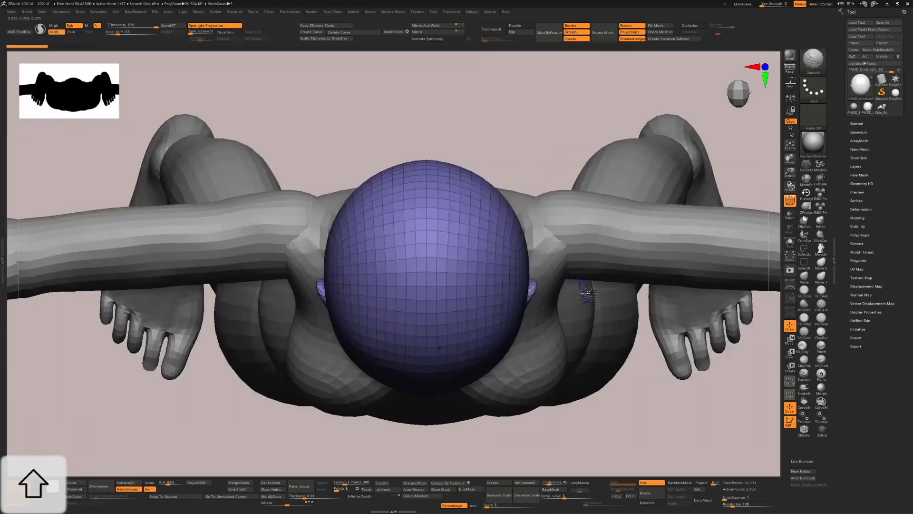
shift+drag(430, 276, 349, 285)
mouse_move(489, 171)
right_down()
mouse_move(506, 122)
mouse_move(498, 65)
mouse_move(511, 88)
right_up()
key(ctrl+z)
Draw another tube across the crown in top view, then pull its middle and tip onto the head's surface
mouse_move(561, 122)
right_down()
mouse_move(557, 233)
mouse_move(597, 302)
mouse_move(566, 348)
mouse_move(489, 257)
right_up()
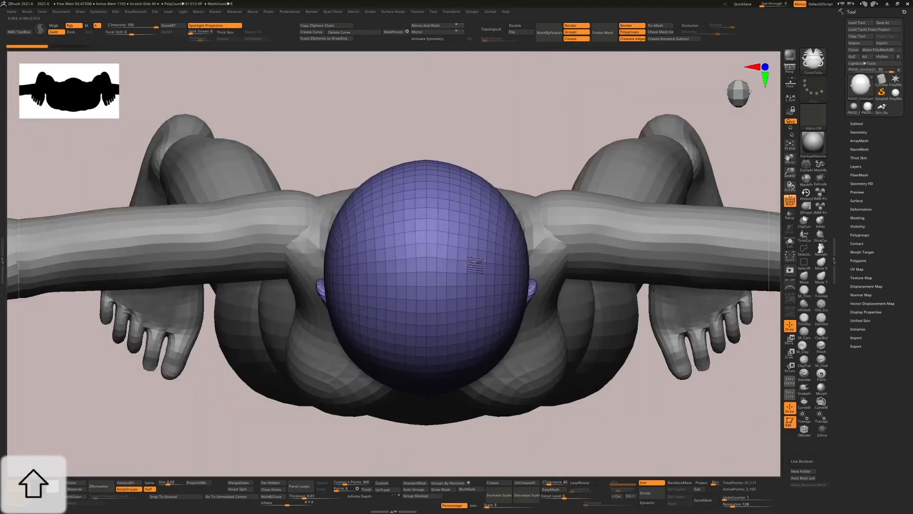
drag(362, 273, 352, 274)
right_drag(471, 187, 473, 110)
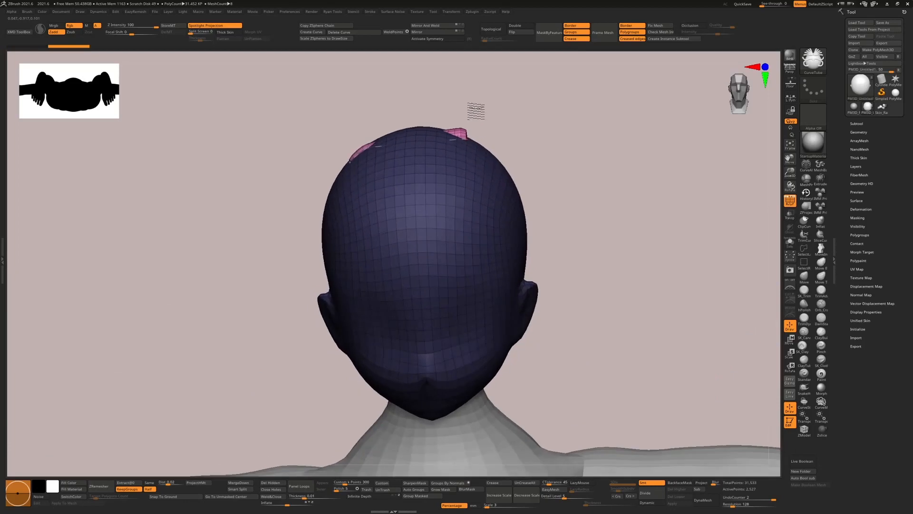
drag(417, 142, 417, 131)
drag(344, 164, 337, 189)
right_drag(517, 123, 532, 252)
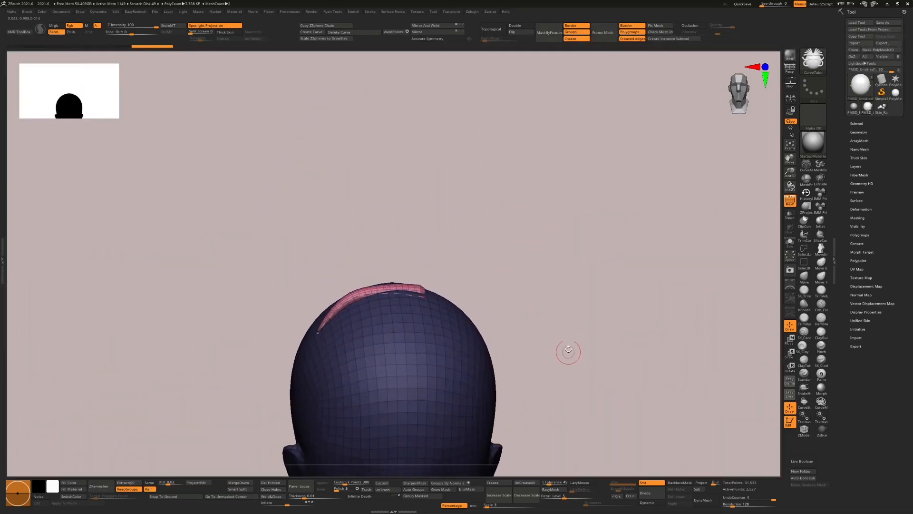
In side view, draw test tubes from above the ear past the crown and along the back of the head
shift+right_drag(568, 351, 537, 329)
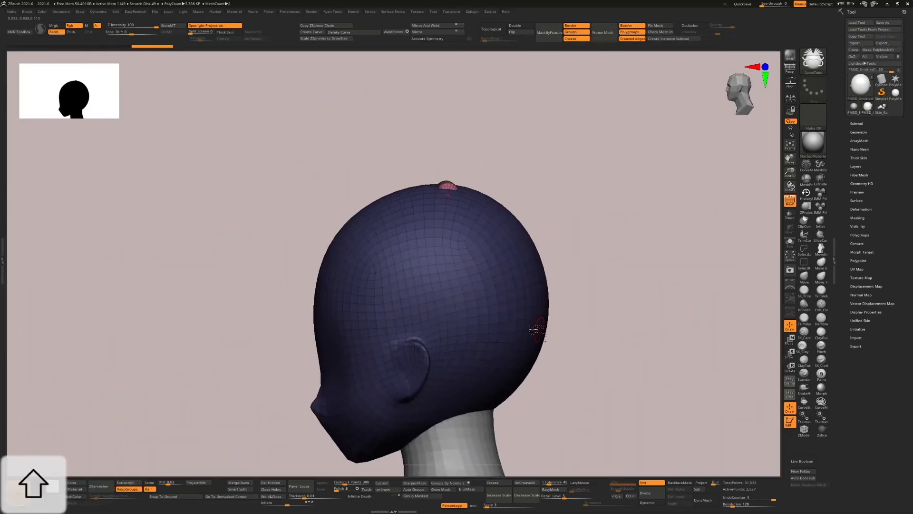
drag(385, 126, 379, 105)
mouse_move(462, 150)
mouse_down()
mouse_move(528, 156)
mouse_move(516, 160)
mouse_up()
mouse_move(463, 238)
mouse_down()
mouse_move(504, 246)
mouse_move(465, 215)
mouse_up()
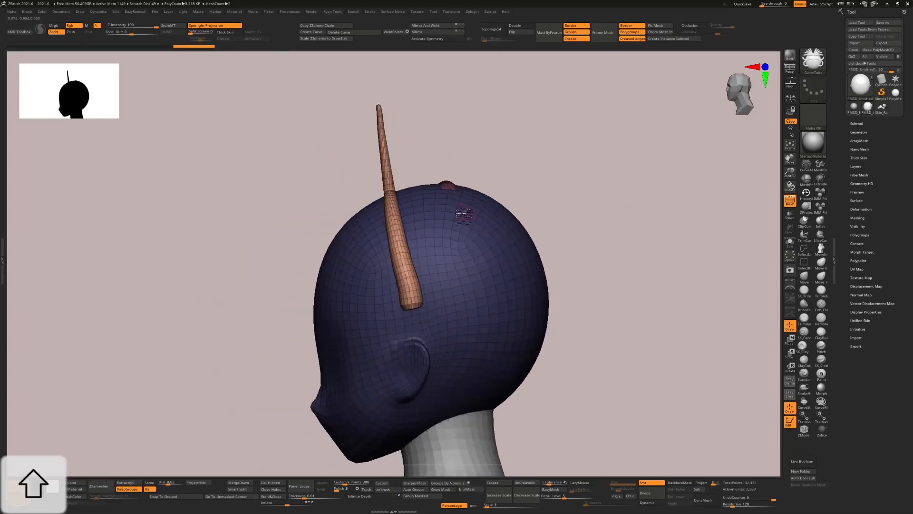
drag(476, 408, 476, 427)
mouse_move(569, 329)
mouse_down()
mouse_move(591, 327)
mouse_move(571, 315)
mouse_move(601, 326)
mouse_move(584, 322)
mouse_move(597, 269)
mouse_move(370, 53)
mouse_up()
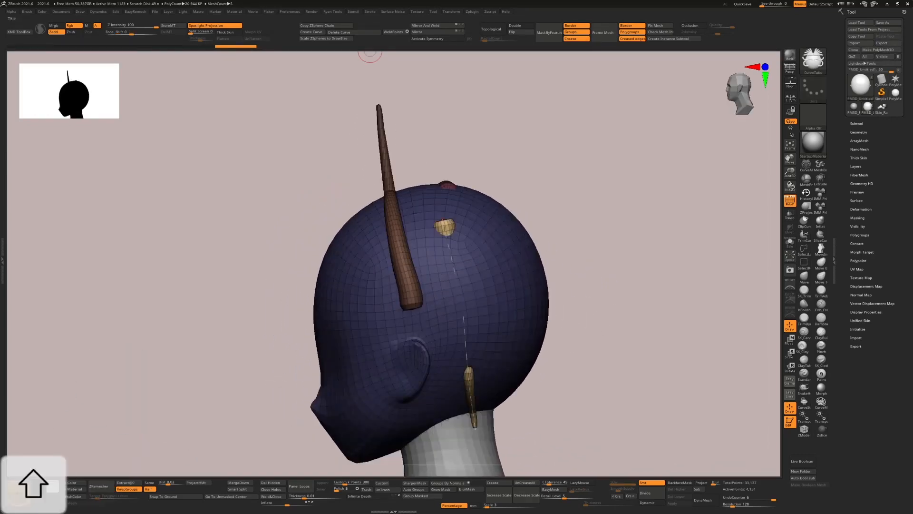
Set the Picker depth to Closest Z and draw further test tubes down the head's side and up past its crown
click(268, 11)
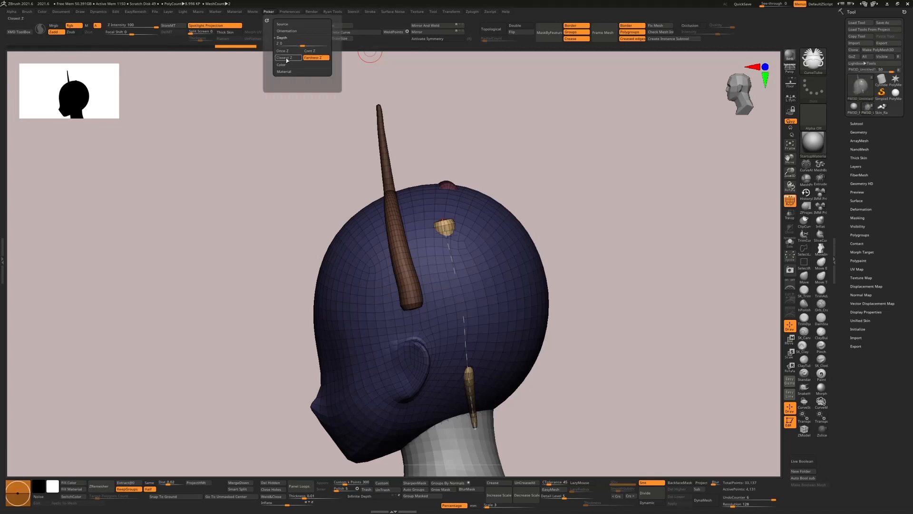
click(287, 58)
drag(481, 290, 487, 396)
mouse_move(544, 367)
mouse_down()
mouse_move(587, 358)
mouse_move(567, 353)
mouse_move(582, 373)
mouse_move(589, 355)
mouse_up()
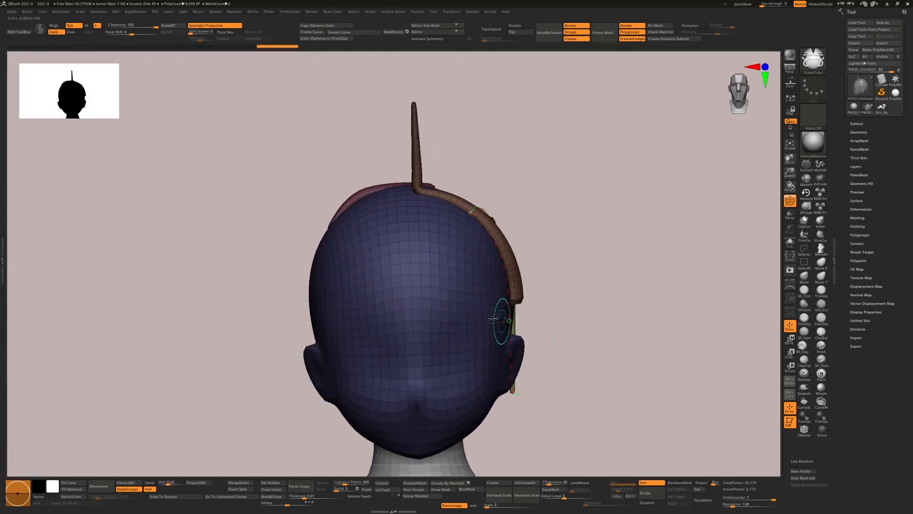
drag(346, 249, 341, 77)
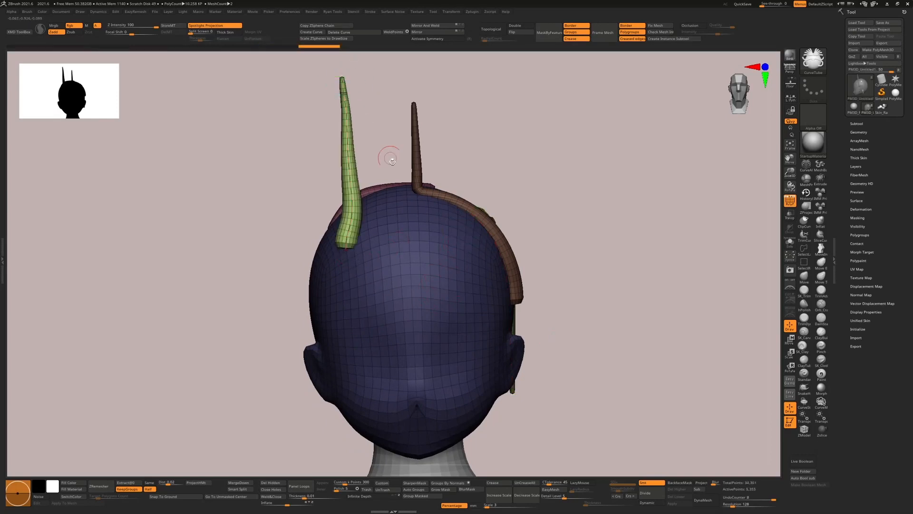
drag(331, 301, 325, 167)
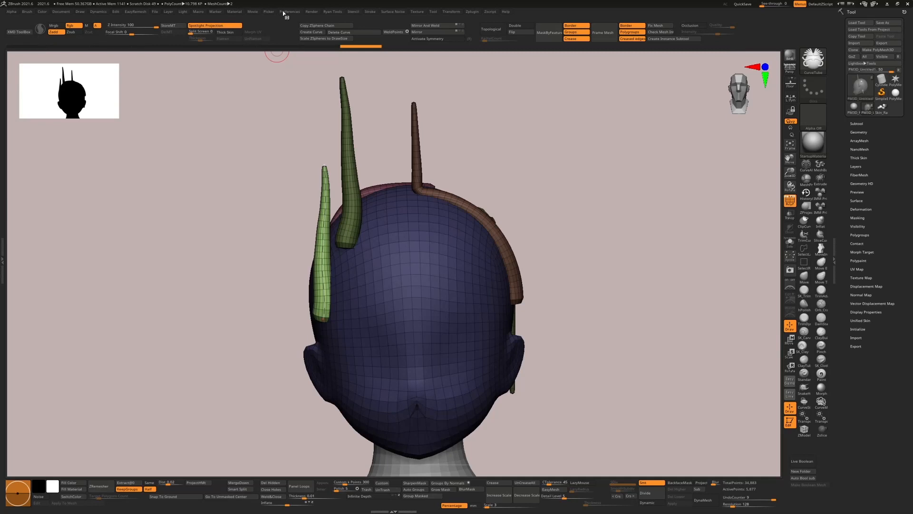
Review the Picker's depth options, try one more stroke across the head, and undo all the test tubes
click(268, 11)
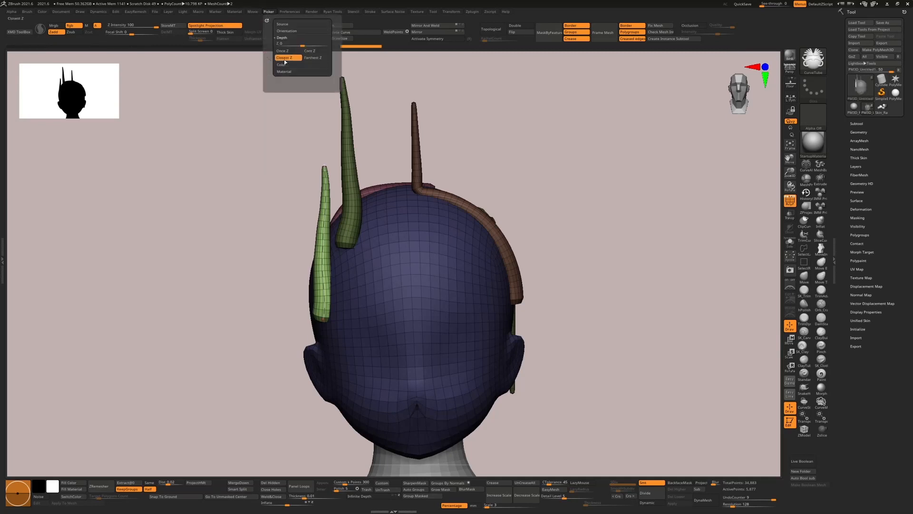
drag(266, 247, 399, 211)
shift+drag(548, 187, 566, 208)
key(ctrl+z)
key(ctrl+z)
key(ctrl+z)
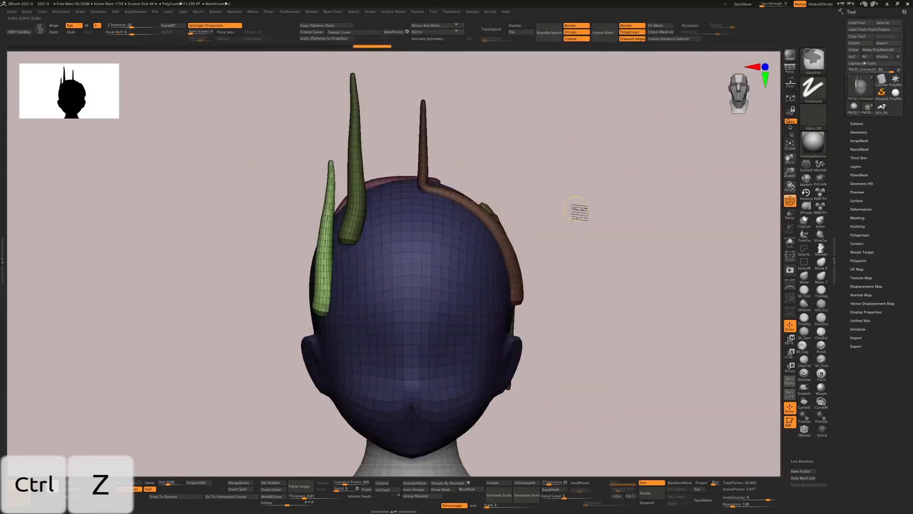
key(ctrl+z)
key(ctrl+z)
key(ctrl+z)
key(ctrl+z)
key(ctrl+z)
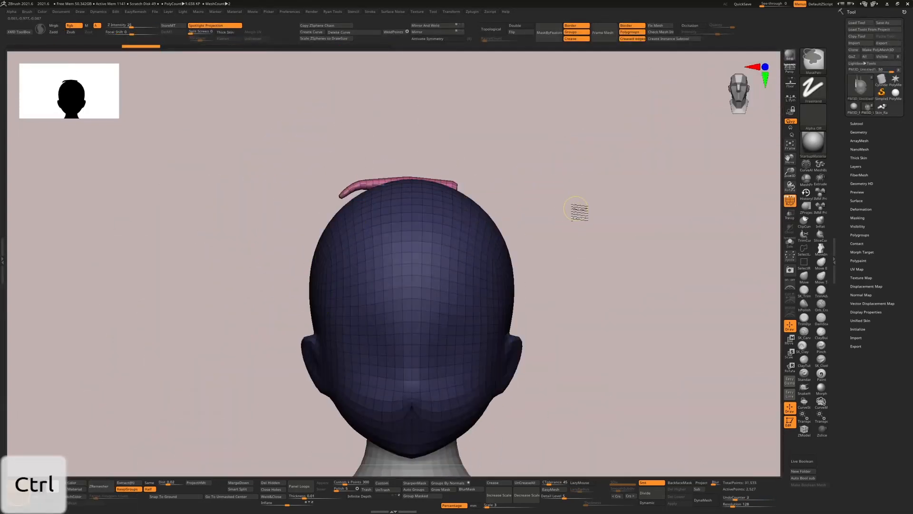
key(ctrl+z)
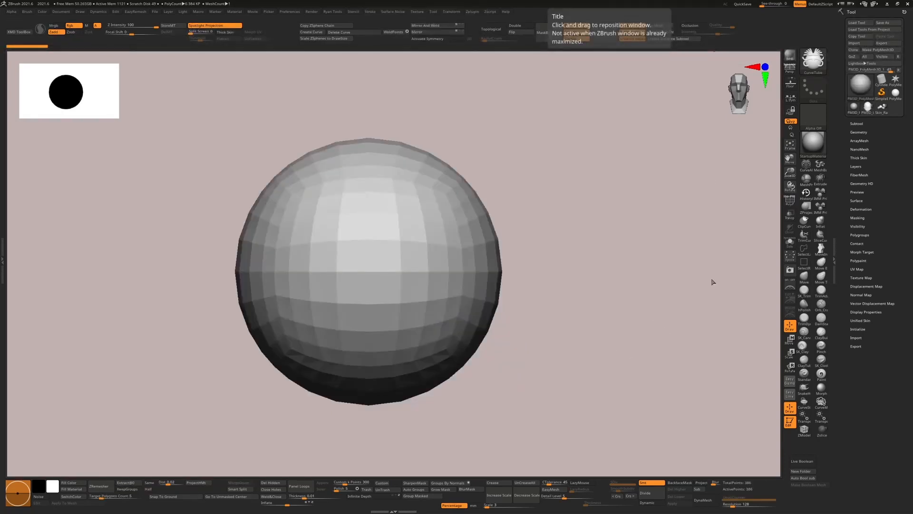
Select the CurveAlpha brush with the arrow-shaped Alpha 33, try a curve off the sphere's side, and undo it
click(808, 166)
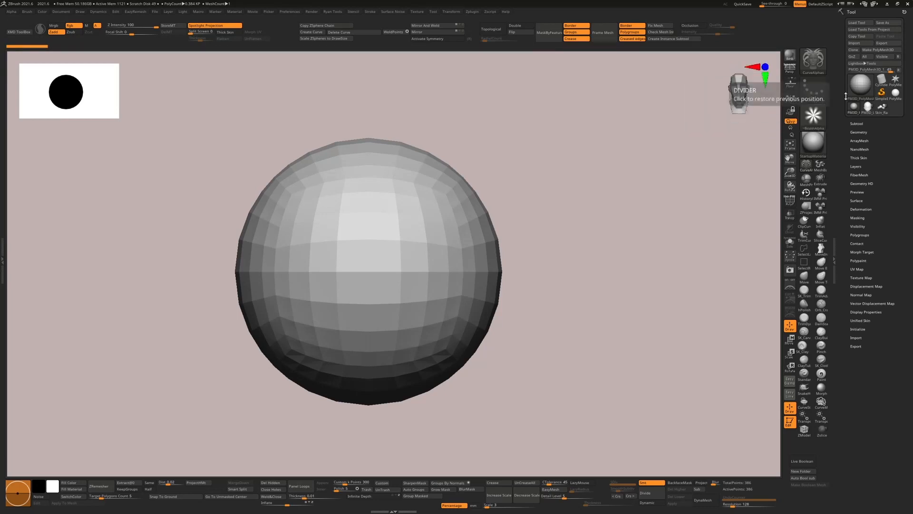
click(816, 121)
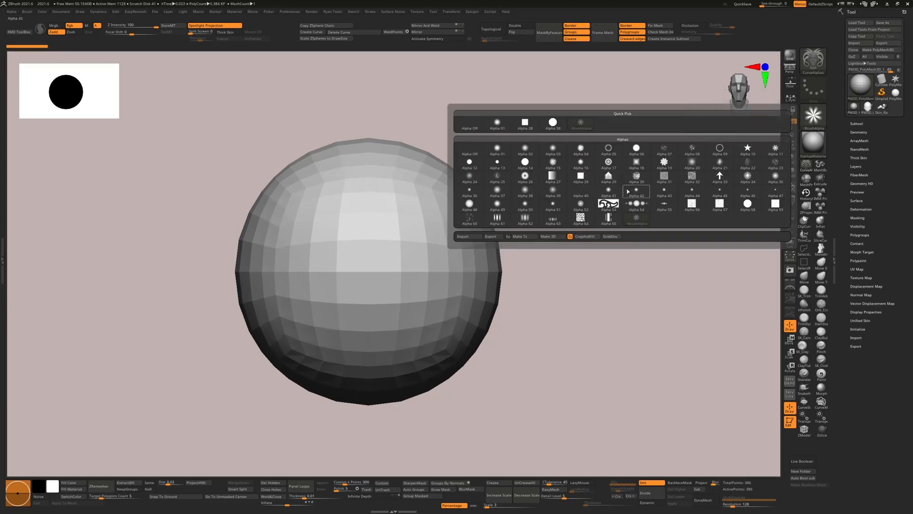
click(720, 178)
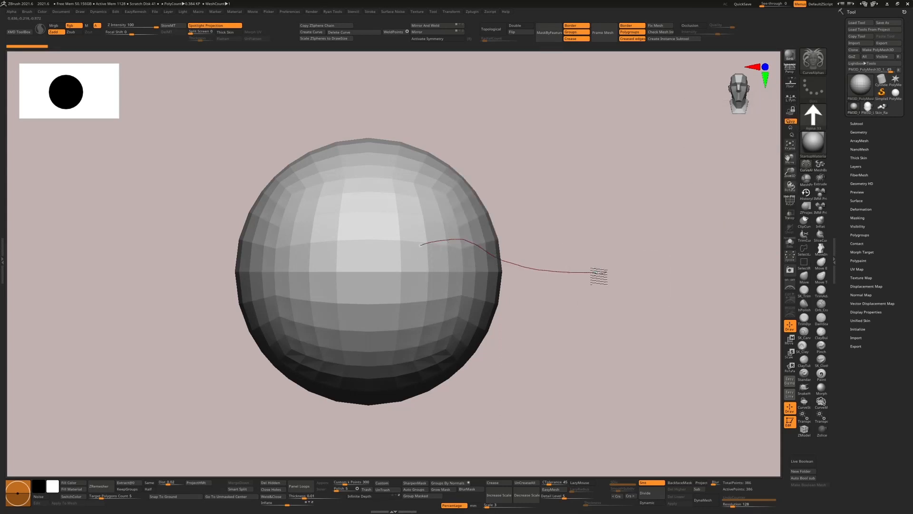
click(598, 274)
key(ctrl+z)
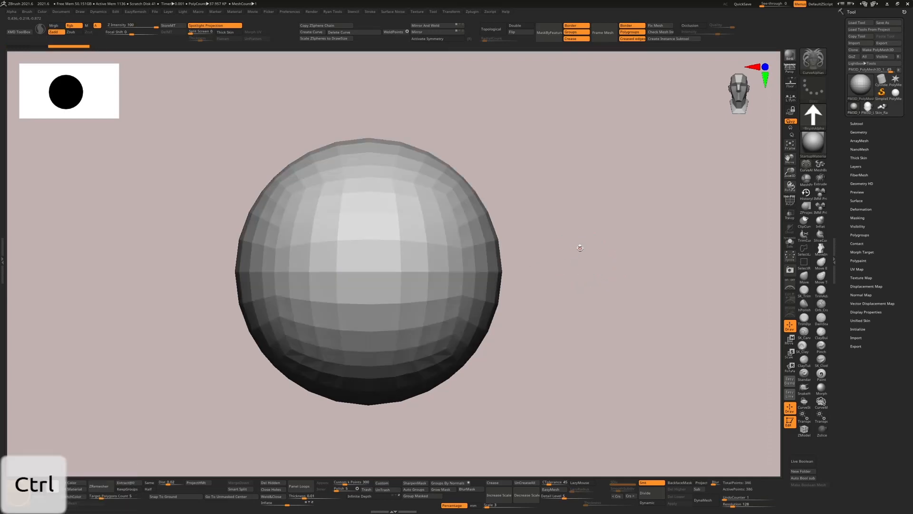
Enlarge the brush slightly and draw an arrow-profile curve outward from the sphere's side
key(s)
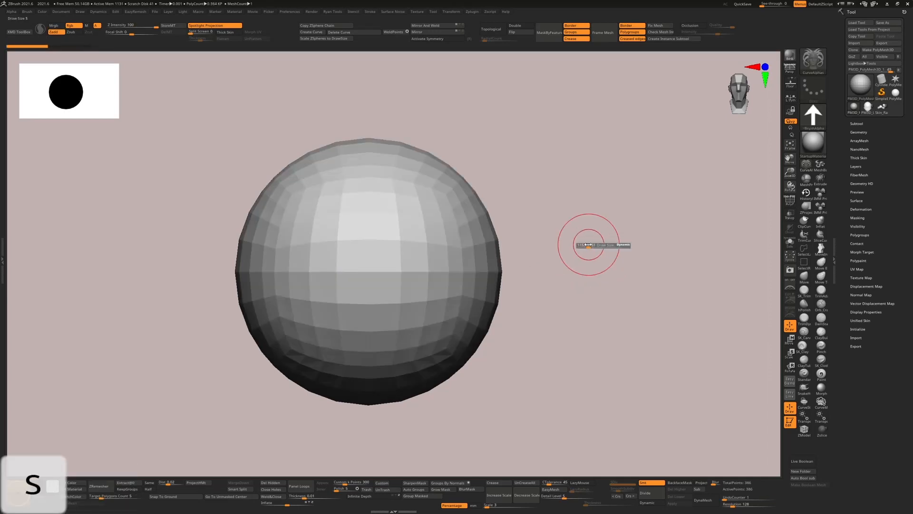
drag(588, 244, 589, 244)
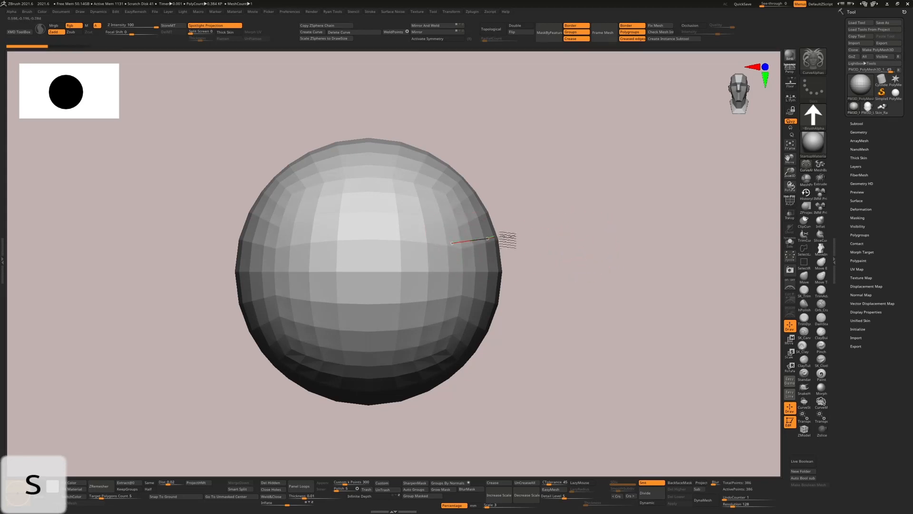
mouse_move(507, 240)
mouse_down()
mouse_move(636, 193)
mouse_move(648, 202)
mouse_move(640, 226)
mouse_move(660, 218)
mouse_move(656, 205)
mouse_move(652, 249)
mouse_up()
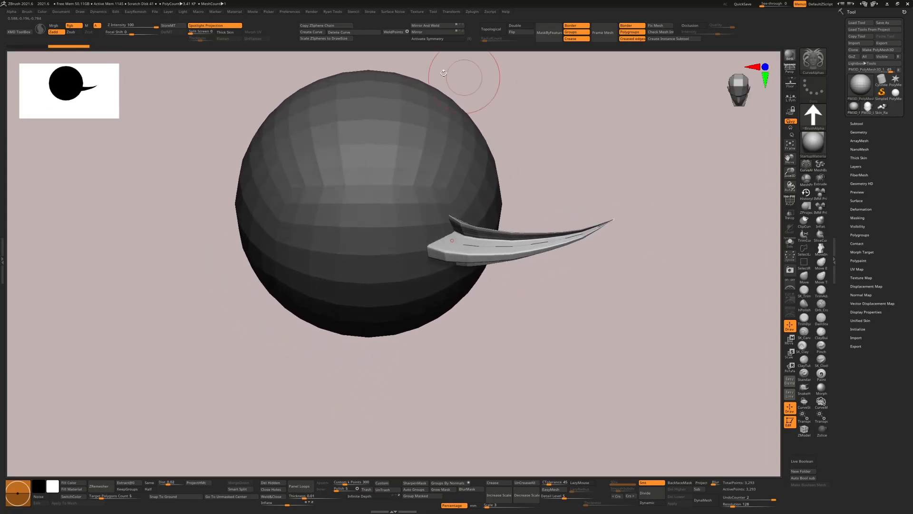
Open the stroke's Curve Modifiers, update the arrow curve to a uniform thickness, and inspect its end profile
click(369, 13)
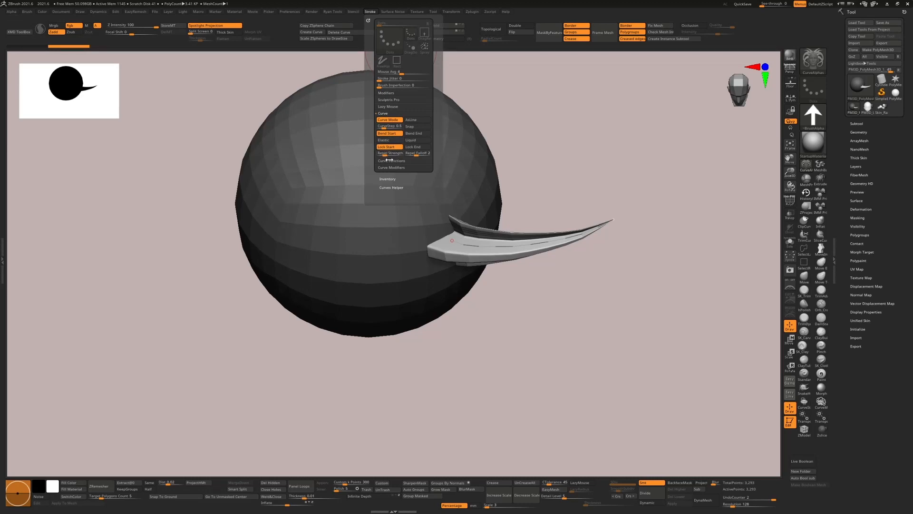
click(389, 166)
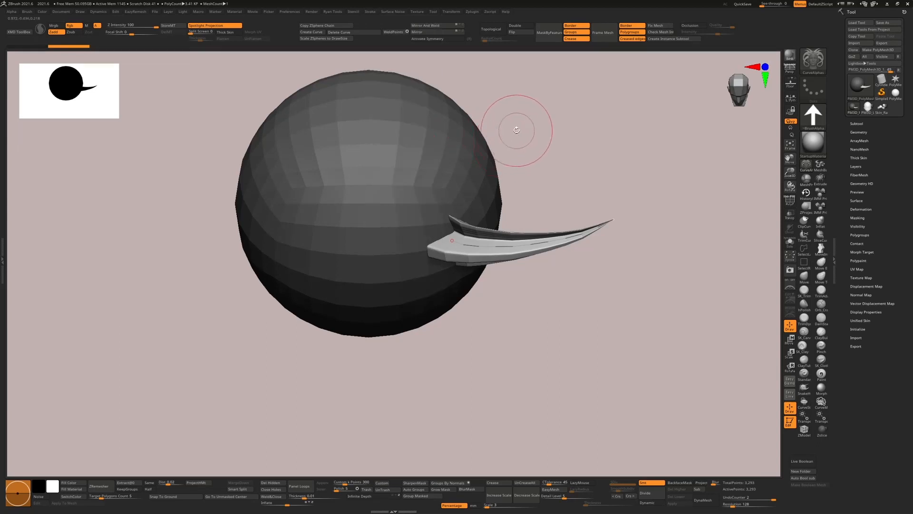
click(497, 243)
drag(549, 184, 388, 264)
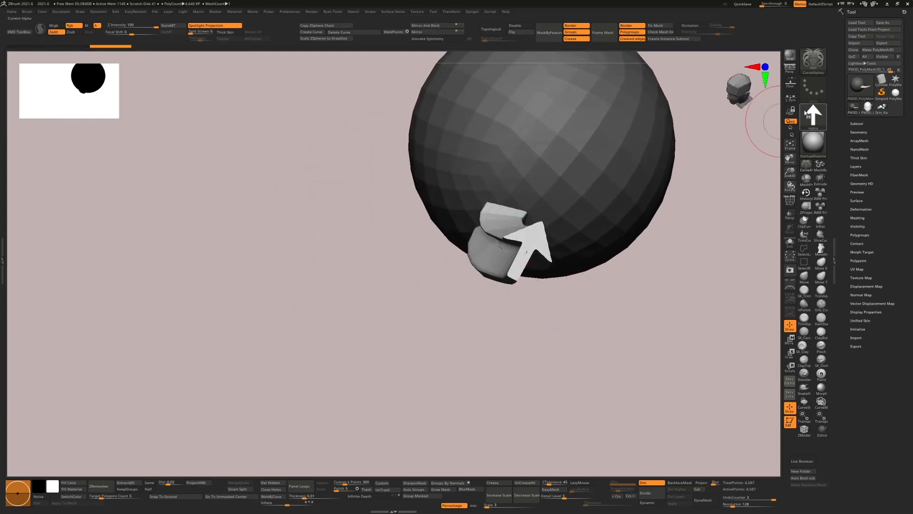
drag(712, 260, 710, 286)
drag(571, 165, 575, 205)
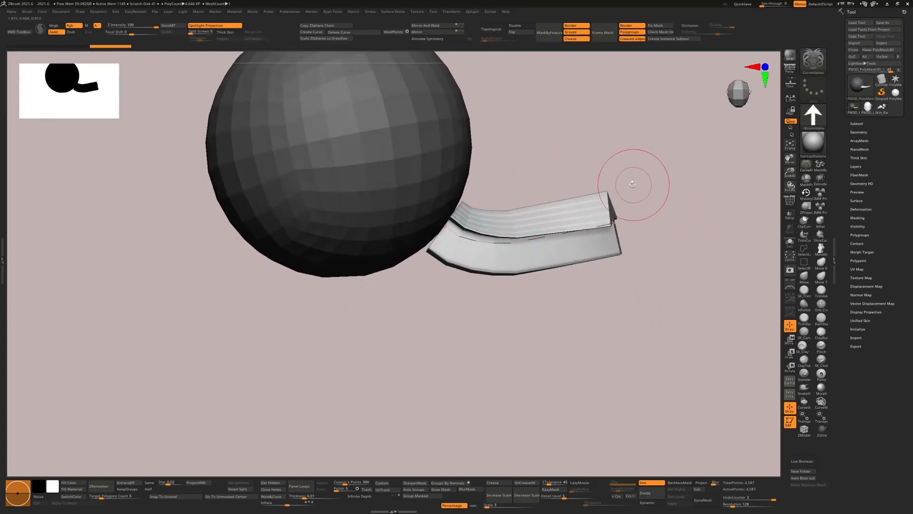
Draw a second arrow-profile curve off the sphere, turn on PolyFrame, and inspect both extrusions from several angles
drag(631, 184, 612, 199)
mouse_move(466, 156)
mouse_down()
mouse_move(646, 155)
mouse_move(605, 164)
mouse_move(587, 110)
mouse_move(593, 92)
mouse_move(643, 180)
mouse_move(652, 169)
mouse_move(647, 230)
mouse_move(636, 195)
mouse_up()
click(789, 200)
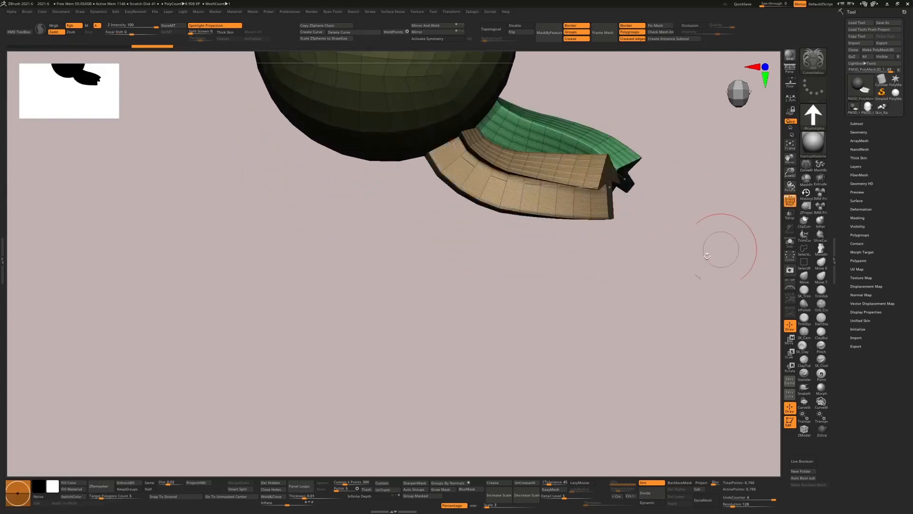
drag(718, 245, 645, 211)
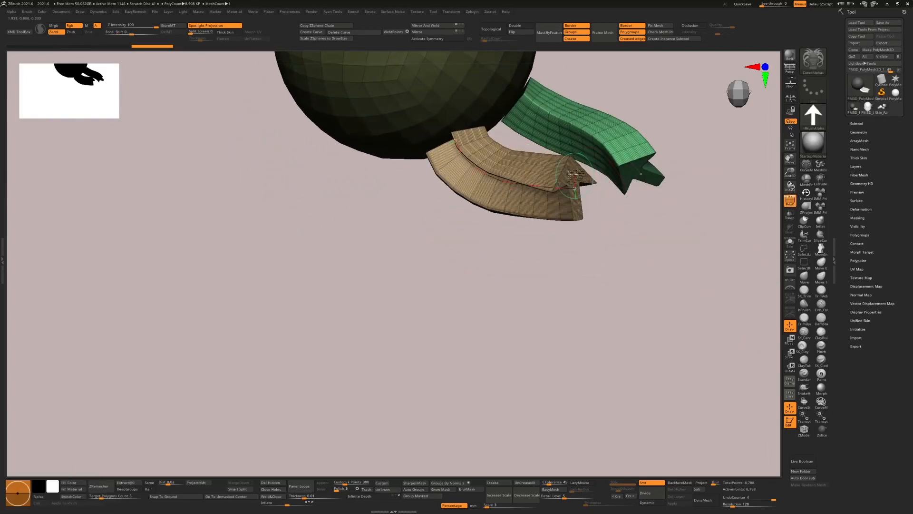
ctrl+right_drag(575, 176, 551, 157)
ctrl+right_drag(631, 157, 661, 201)
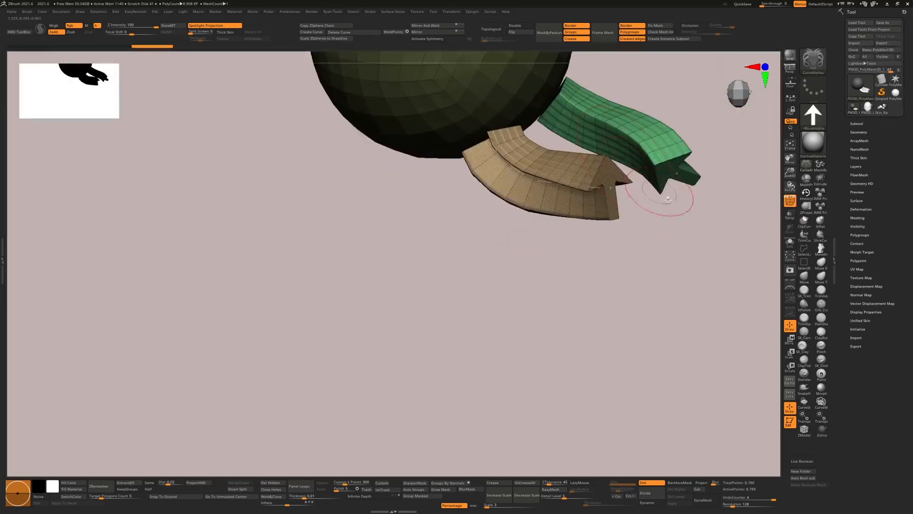
drag(661, 201, 593, 180)
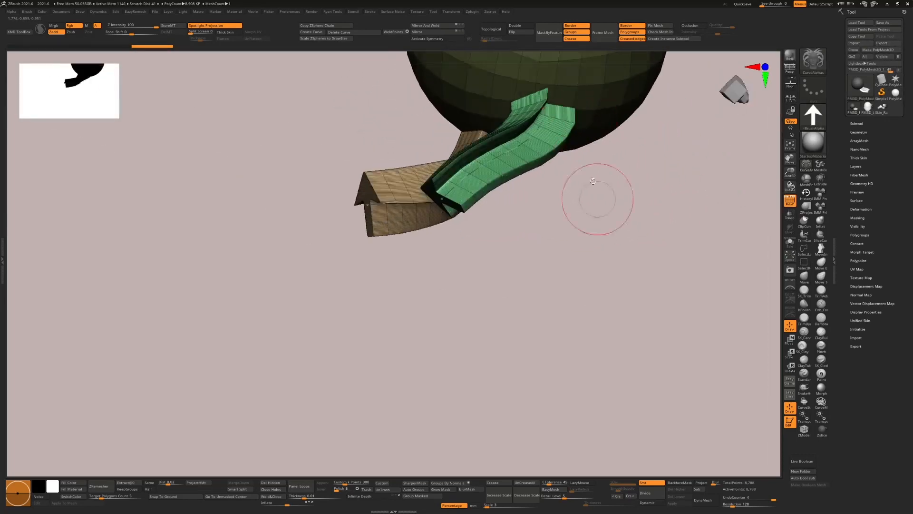
drag(466, 214, 454, 260)
Undo both arrow curves and draw a new arrow-profile curve across the sphere's face and off its side
ctrl+click(633, 183)
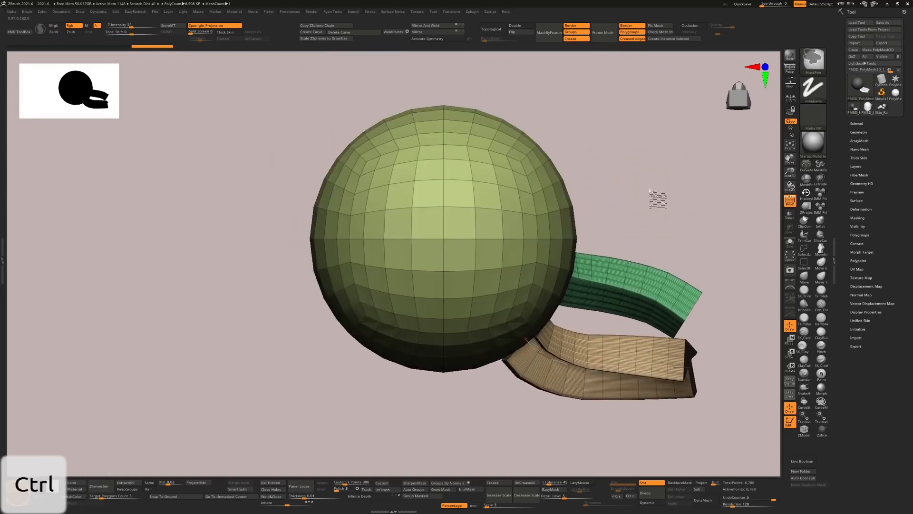
key(ctrl+z)
key(ctrl+z)
key(ctrl+z)
key(ctrl+z)
key(ctrl+z)
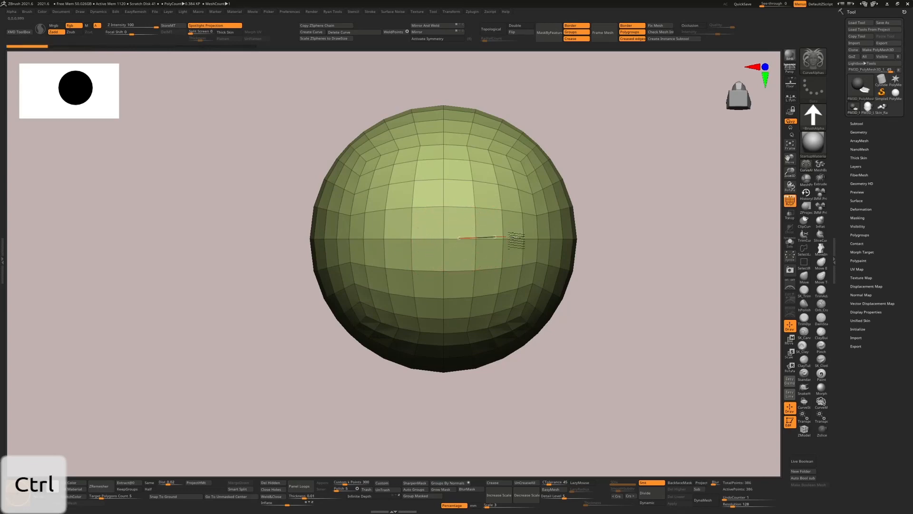
mouse_move(622, 244)
mouse_down()
mouse_move(644, 275)
mouse_move(646, 340)
mouse_move(638, 189)
mouse_move(472, 178)
mouse_move(540, 267)
mouse_move(534, 292)
mouse_move(530, 247)
mouse_move(500, 253)
mouse_move(528, 223)
mouse_move(583, 211)
mouse_move(622, 239)
mouse_up()
drag(684, 285, 647, 286)
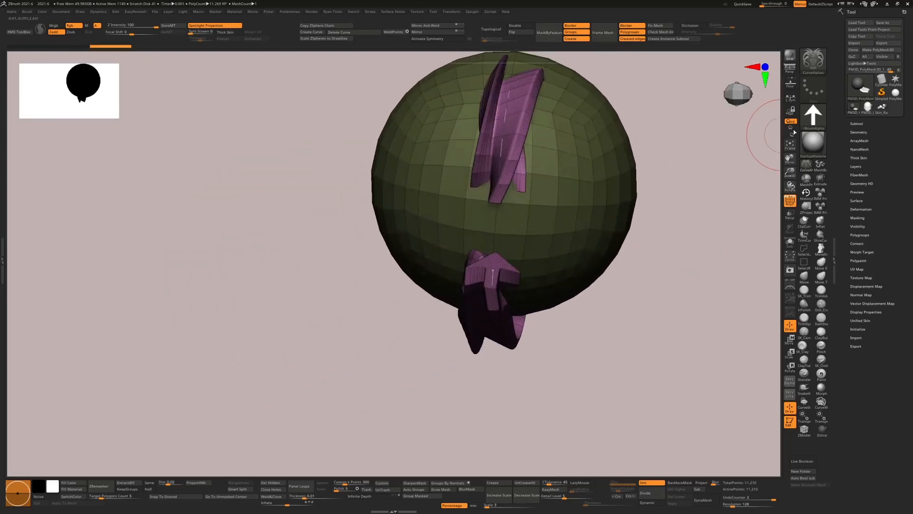
Switch the brush to Alpha 56, apply it to the drawn curve, and inspect the resulting profile
click(814, 122)
click(812, 118)
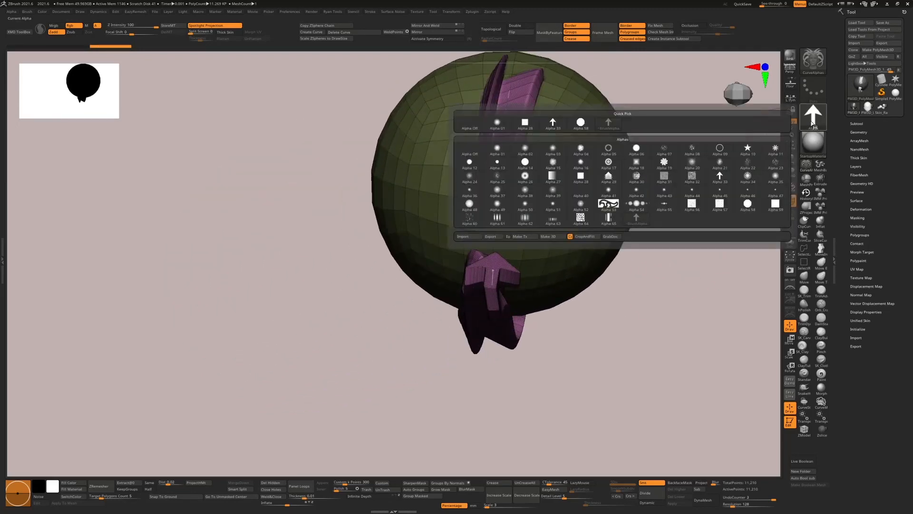
click(694, 209)
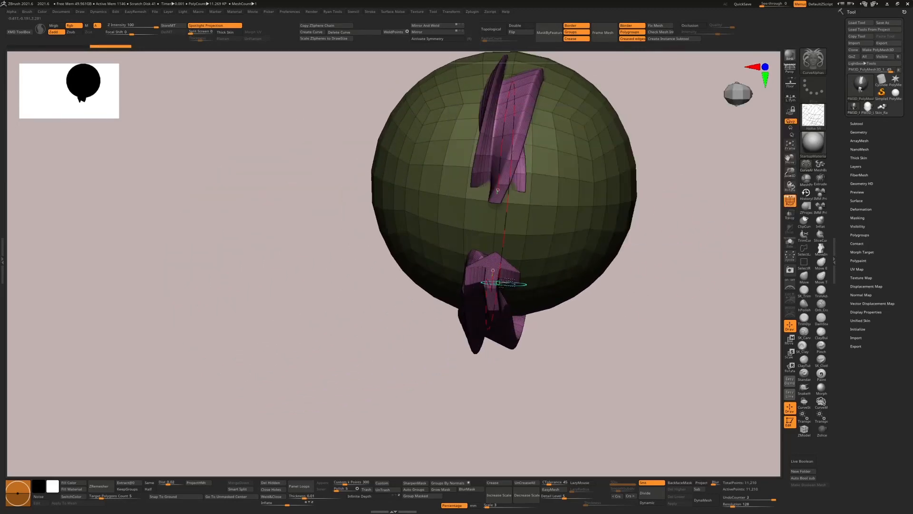
click(498, 280)
right_drag(536, 256, 598, 256)
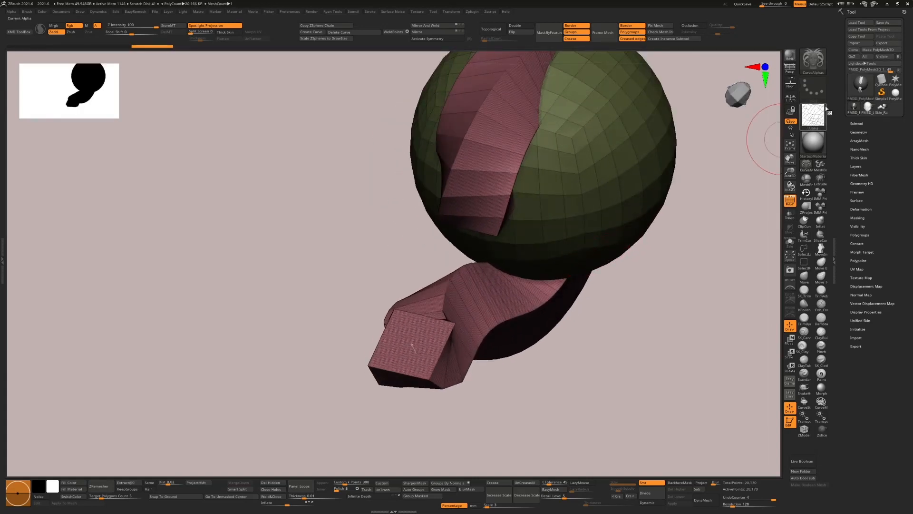
Switch the brush to Alpha 26, apply it to the drawn curve, and inspect the end cap up close
mouse_move(822, 110)
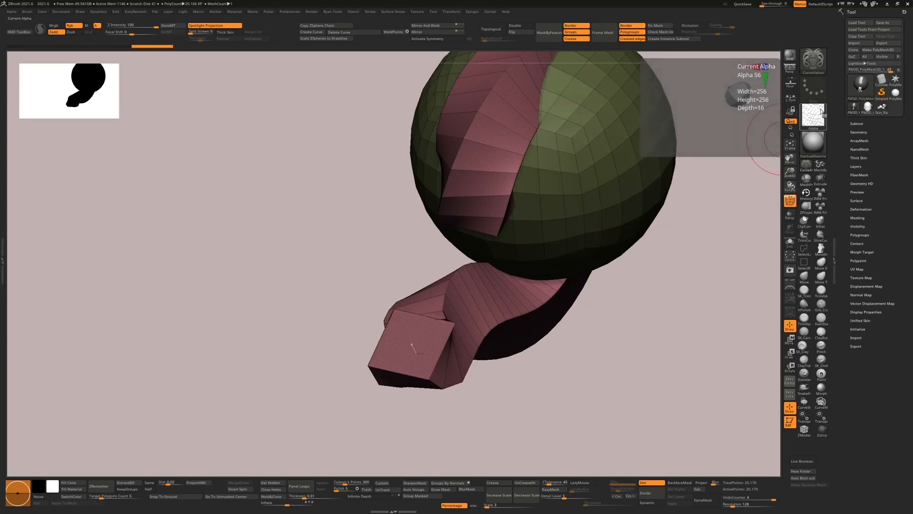
click(823, 110)
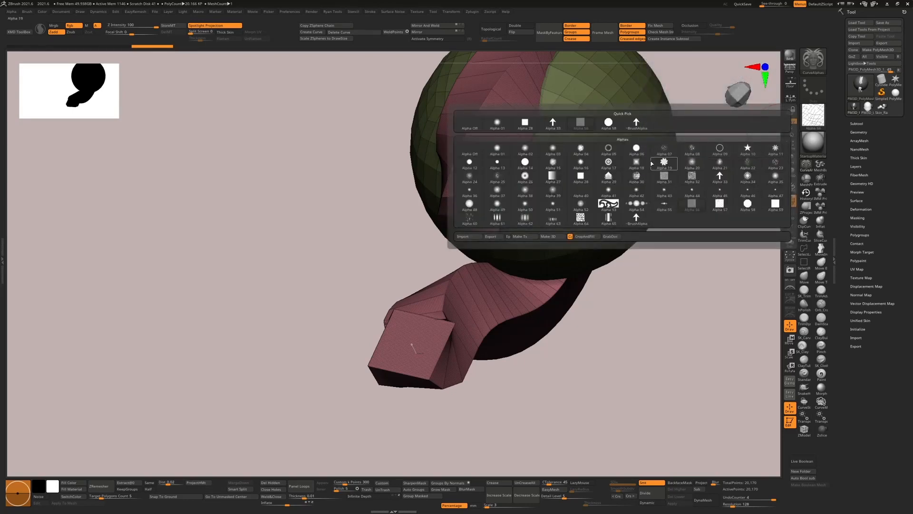
mouse_move(639, 151)
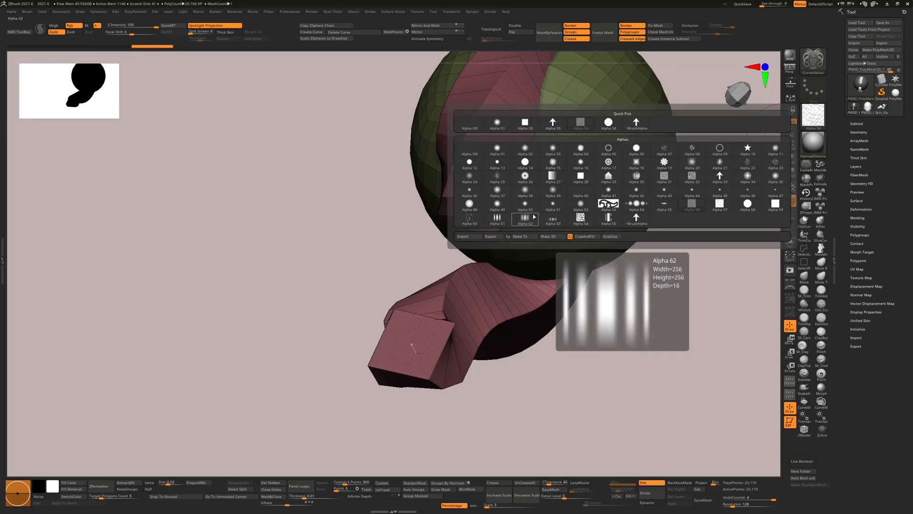
click(531, 176)
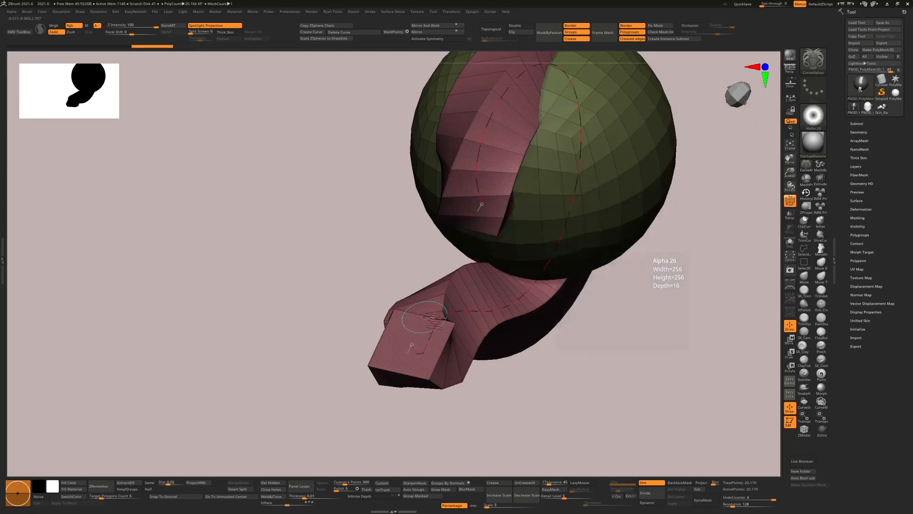
click(492, 311)
right_drag(489, 322, 495, 344)
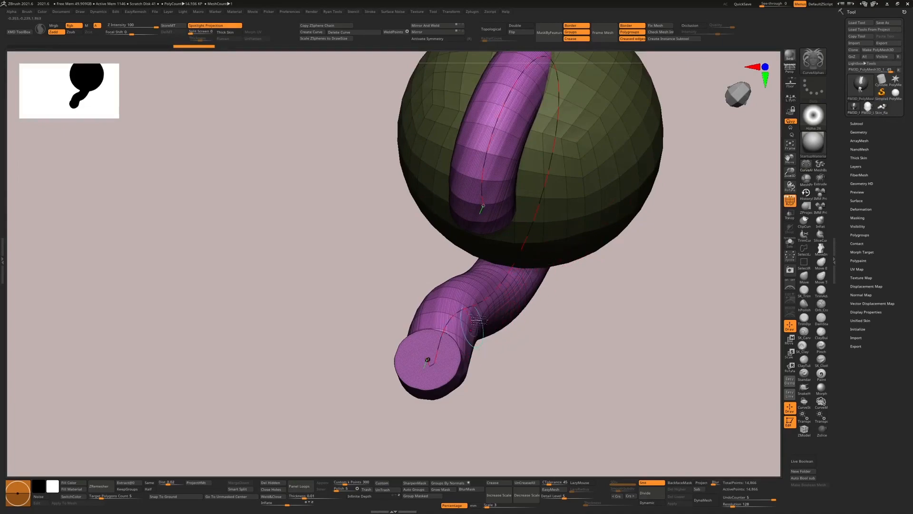
ctrl+right_drag(419, 365, 438, 375)
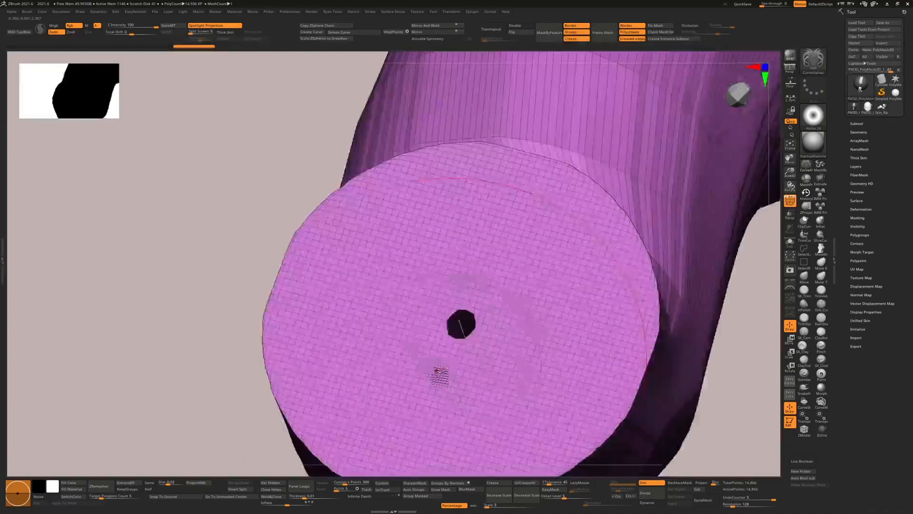
mouse_move(475, 343)
right_down()
mouse_move(463, 349)
mouse_move(482, 356)
right_up()
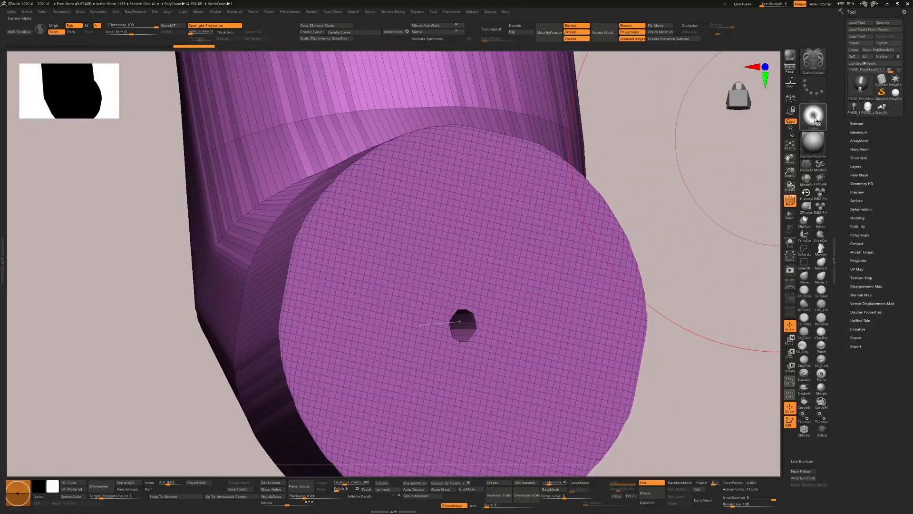
Switch the brush to the ring-shaped Alpha 09, apply it to the drawn curve, and inspect the resulting tube from several angles
click(815, 120)
click(823, 114)
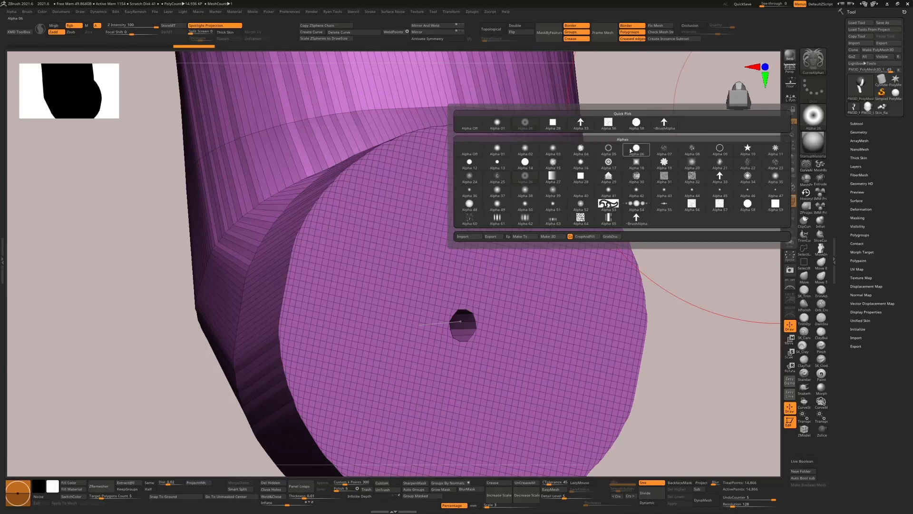
click(719, 149)
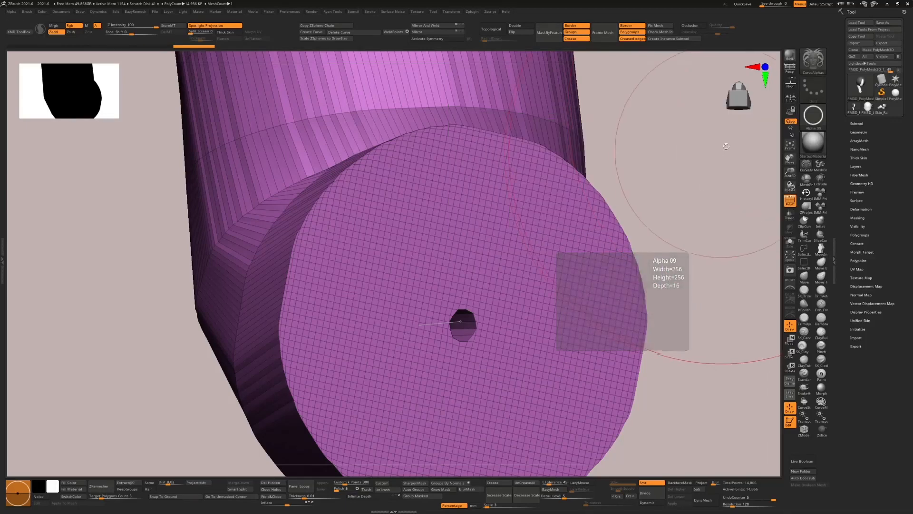
ctrl+right_drag(437, 165, 476, 196)
right_drag(509, 153, 492, 133)
click(446, 233)
right_drag(463, 242, 636, 166)
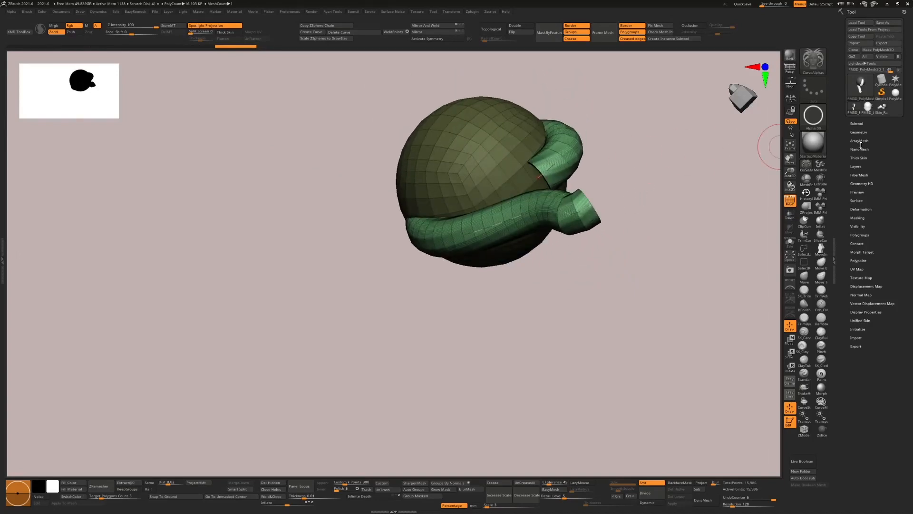
right_drag(664, 270, 666, 175)
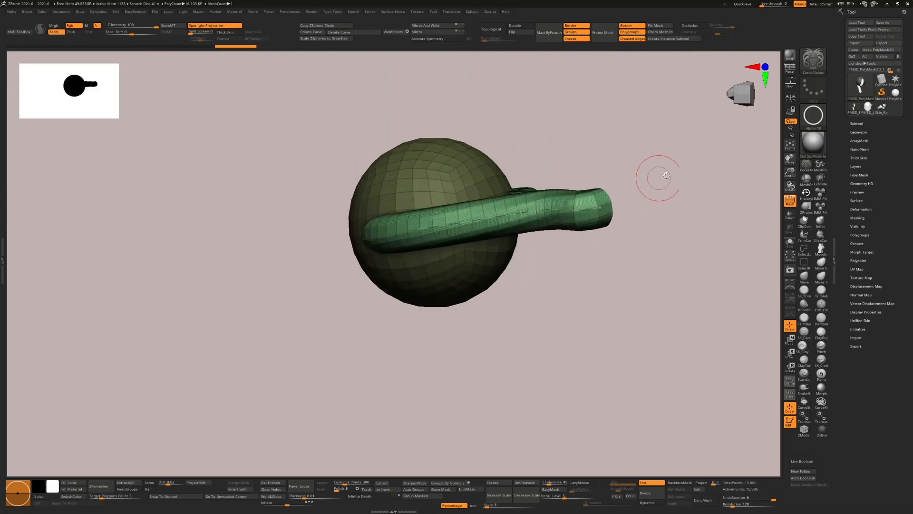
Switch the active tool to the female base mesh figure and face it from the front
click(854, 109)
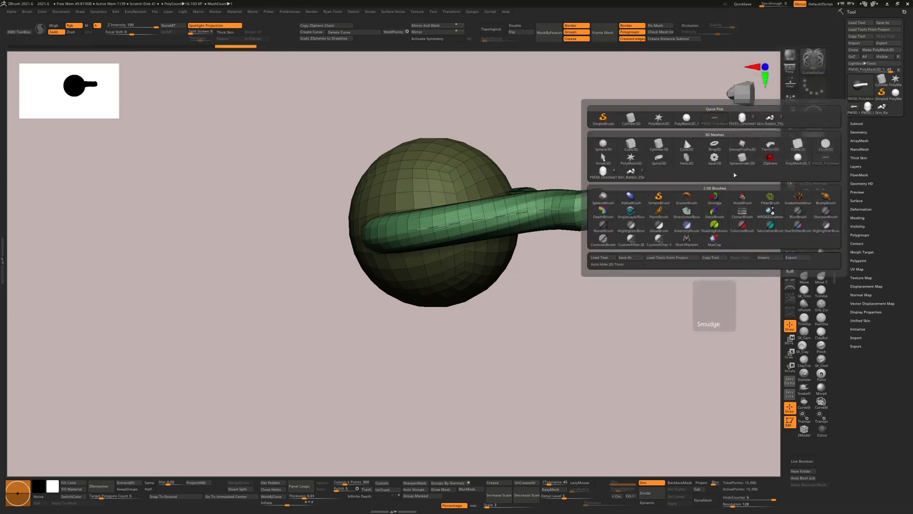
click(856, 113)
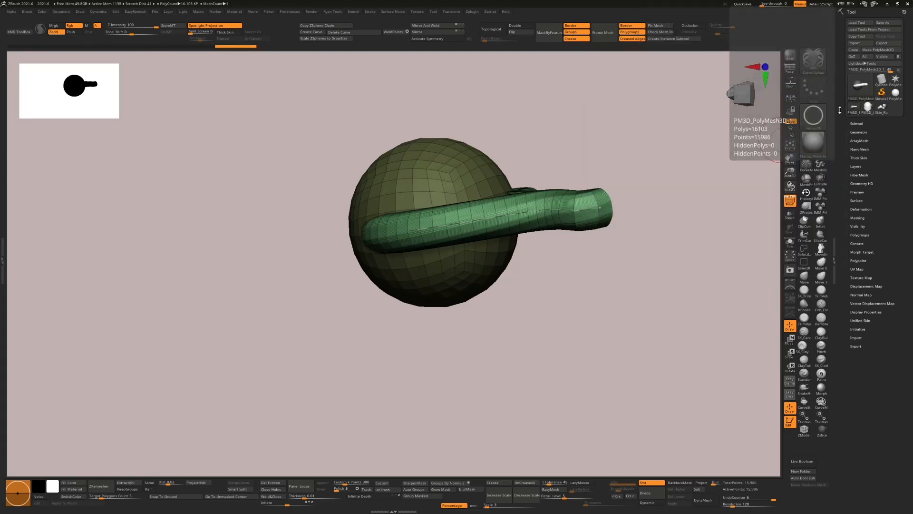
click(867, 109)
drag(649, 238, 735, 152)
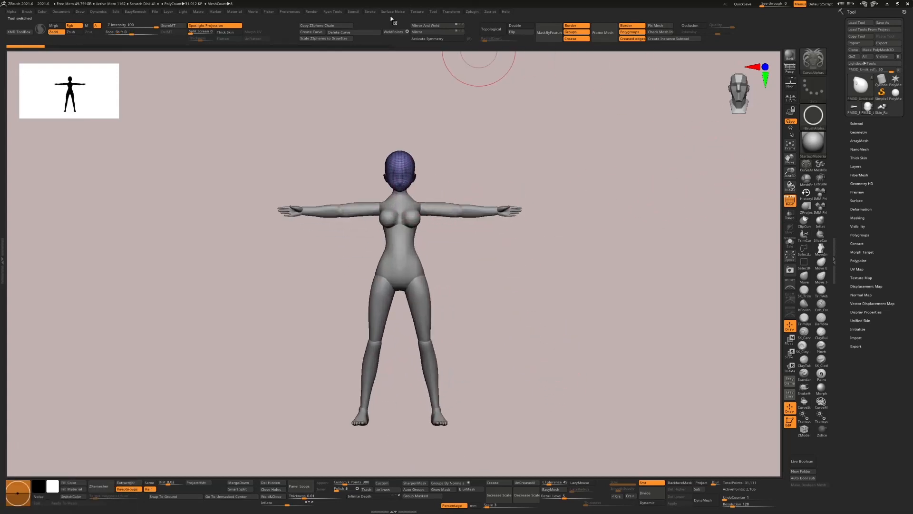
Reduce the brush's Draw Size for drawing a curve on the figure's head
click(369, 12)
key(s)
drag(494, 165, 489, 165)
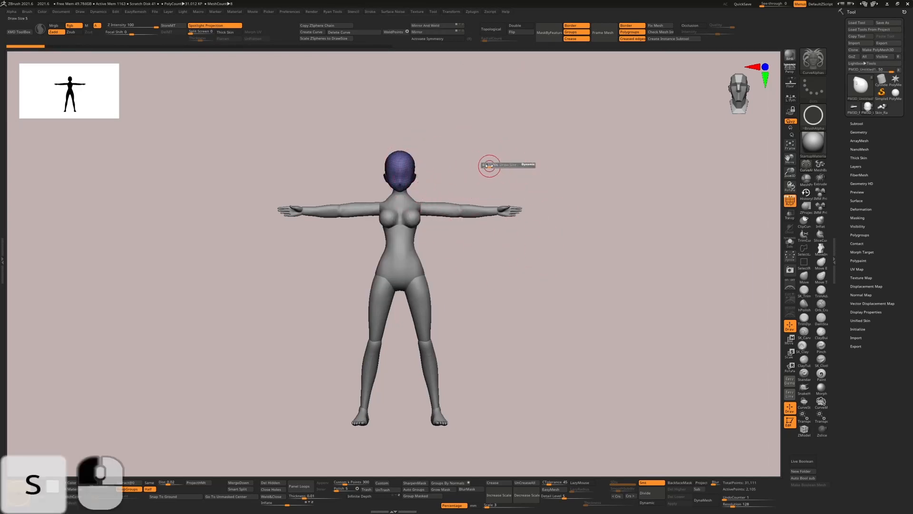
scroll(414, 159, up, 5)
scroll(414, 161, up, 3)
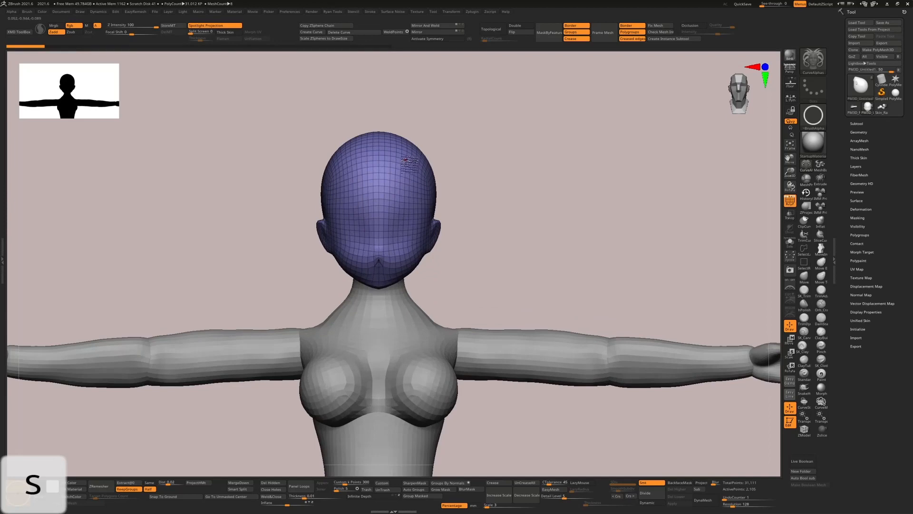
key(s)
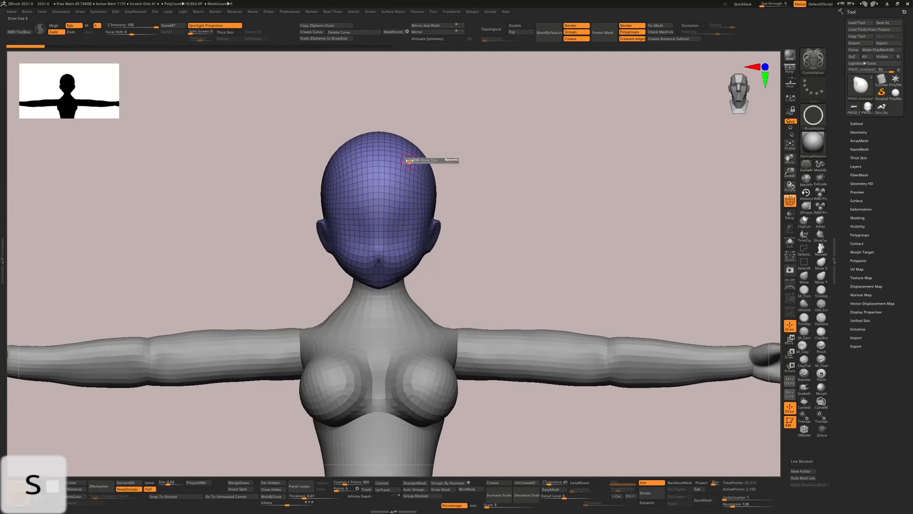
Draw a tapered, downward-curving horn outward from the side of the head and inspect it from several angles
drag(480, 167, 532, 209)
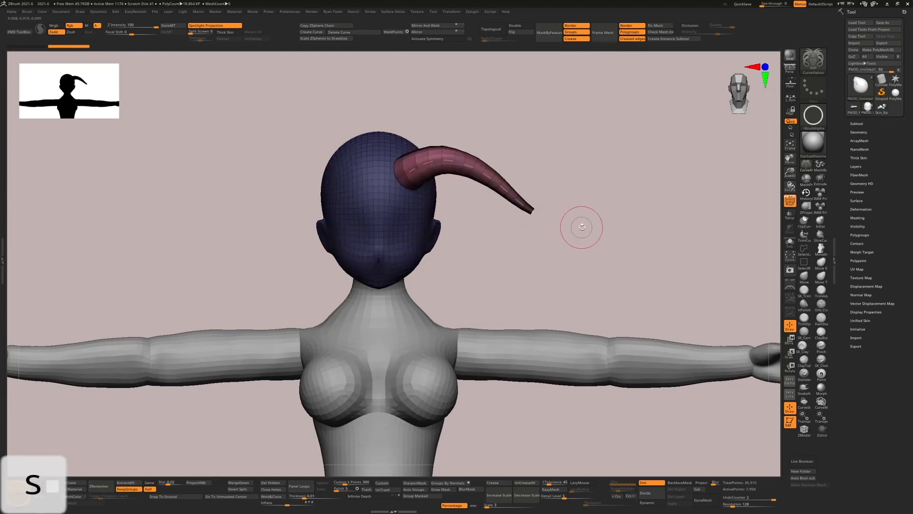
drag(581, 229, 546, 214)
scroll(430, 185, up, 5)
scroll(432, 185, up, 4)
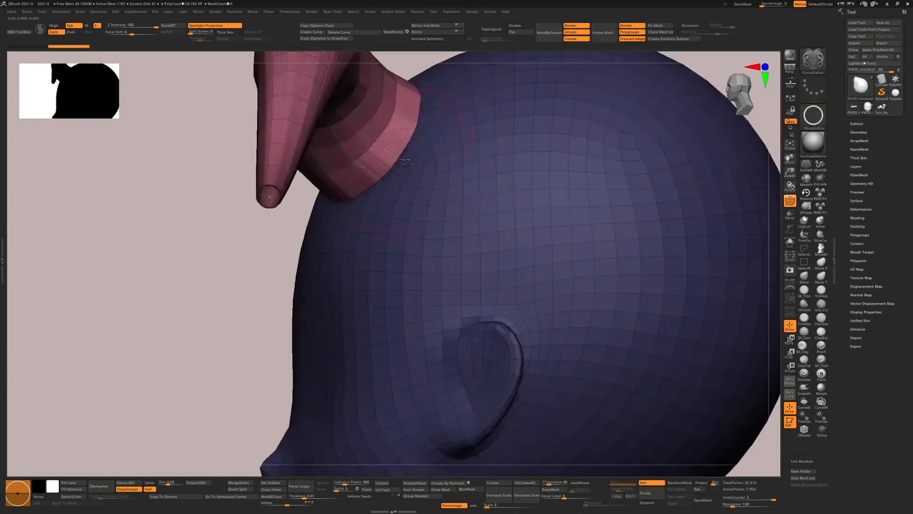
right_drag(408, 163, 456, 202)
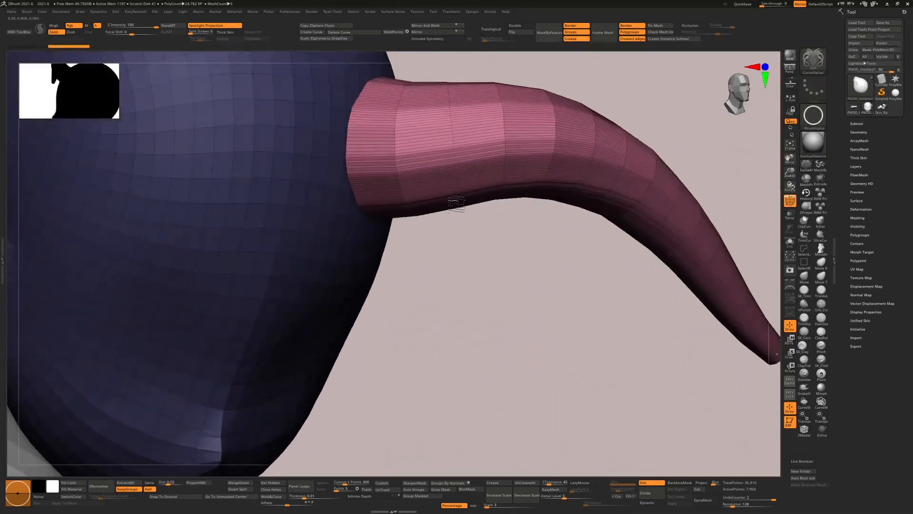
shift+right_drag(489, 258, 508, 285)
scroll(518, 280, down, 5)
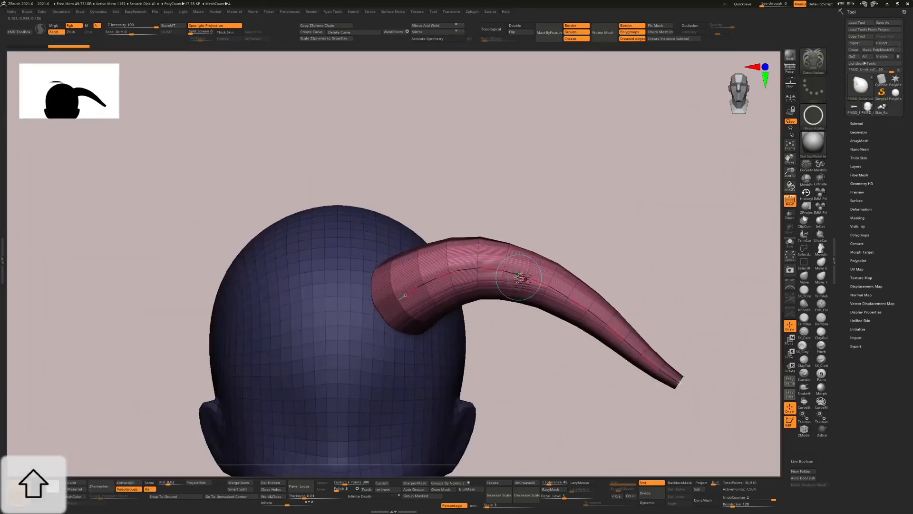
mouse_move(491, 176)
right_down()
mouse_move(537, 173)
mouse_move(503, 180)
mouse_move(524, 179)
mouse_move(512, 184)
mouse_move(523, 189)
right_up()
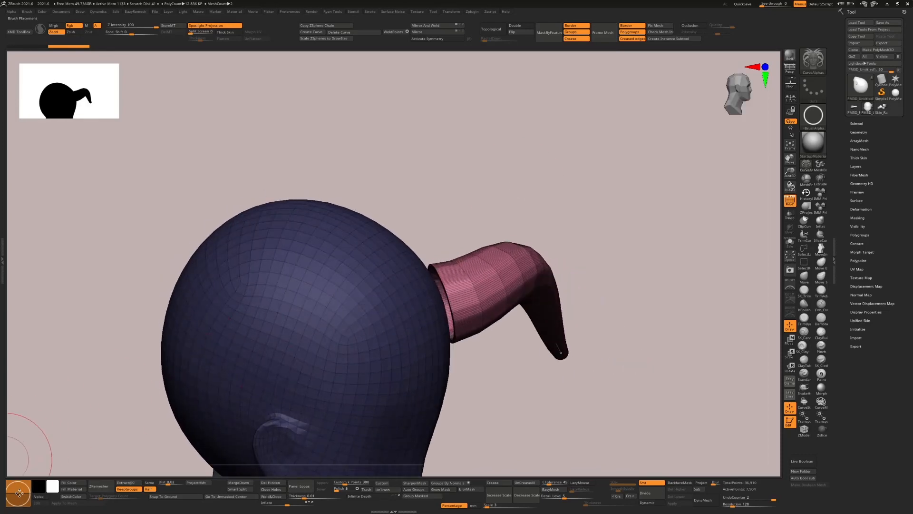
right_drag(601, 451, 585, 438)
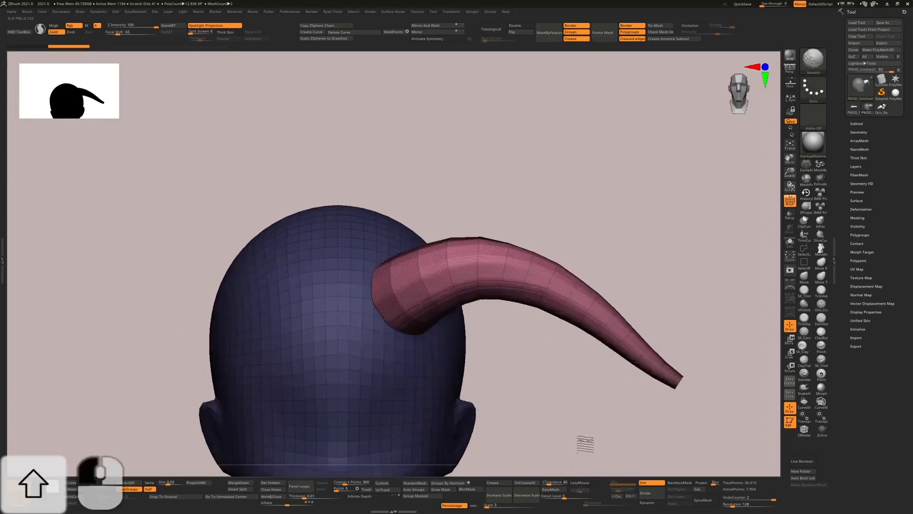
Undo the curved horn drawn on the head
drag(516, 189, 517, 186)
right_drag(580, 211, 604, 206)
key(ctrl+z)
key(ctrl+z)
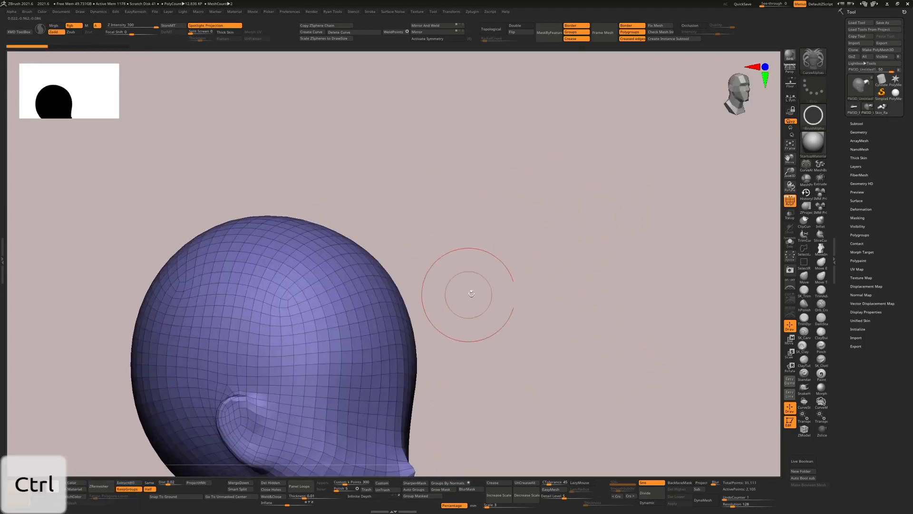
Try two more curves extending off the side of the head, undoing each one after viewing it
drag(469, 294, 547, 291)
mouse_move(403, 286)
mouse_down()
mouse_move(620, 222)
mouse_move(587, 312)
mouse_move(576, 316)
mouse_up()
key(ctrl+z)
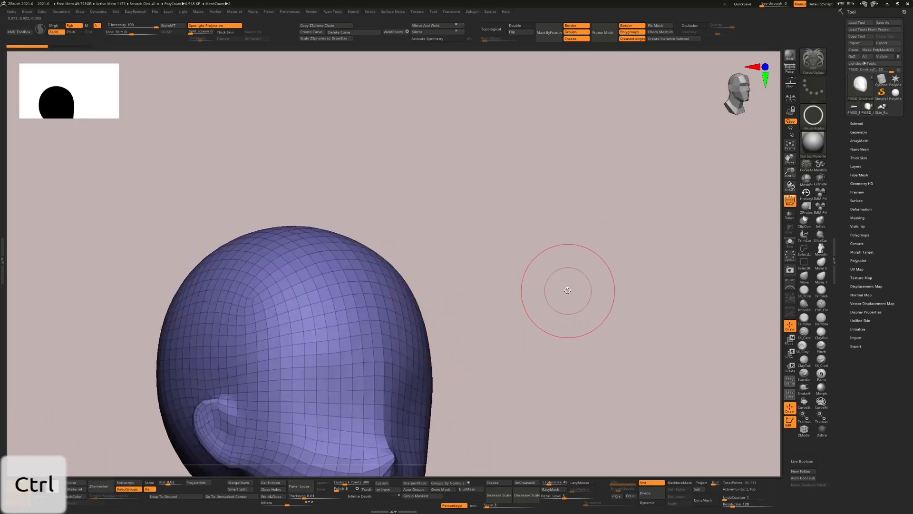
key(shift)
shift+drag(558, 294, 432, 295)
drag(530, 246, 565, 242)
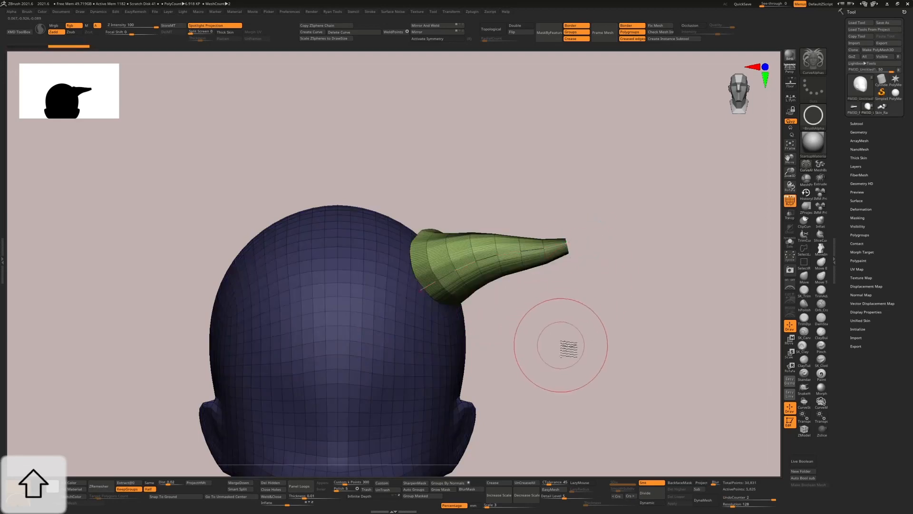
mouse_move(560, 348)
mouse_down()
mouse_move(558, 357)
mouse_move(576, 345)
mouse_up()
key(ctrl+z)
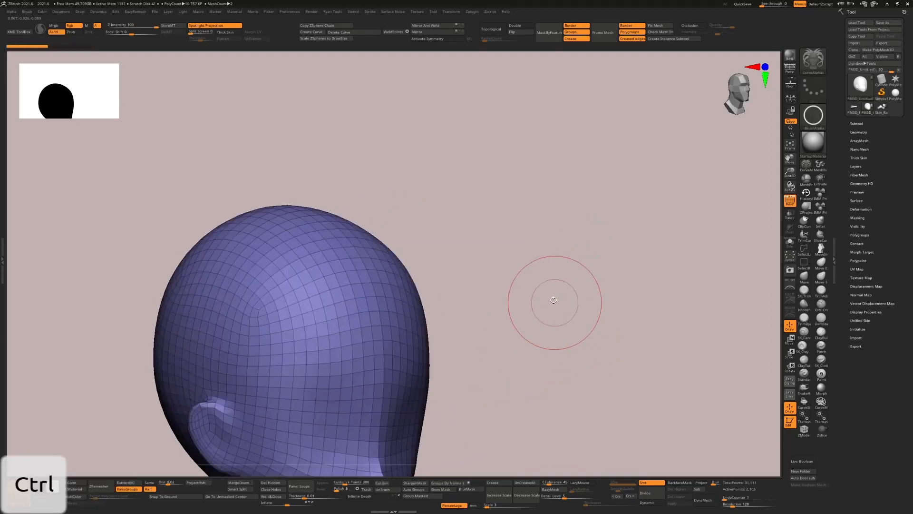
Return the head to a front view and duplicate its PM3D_Untitled1 subtool
shift+drag(555, 301, 172, 450)
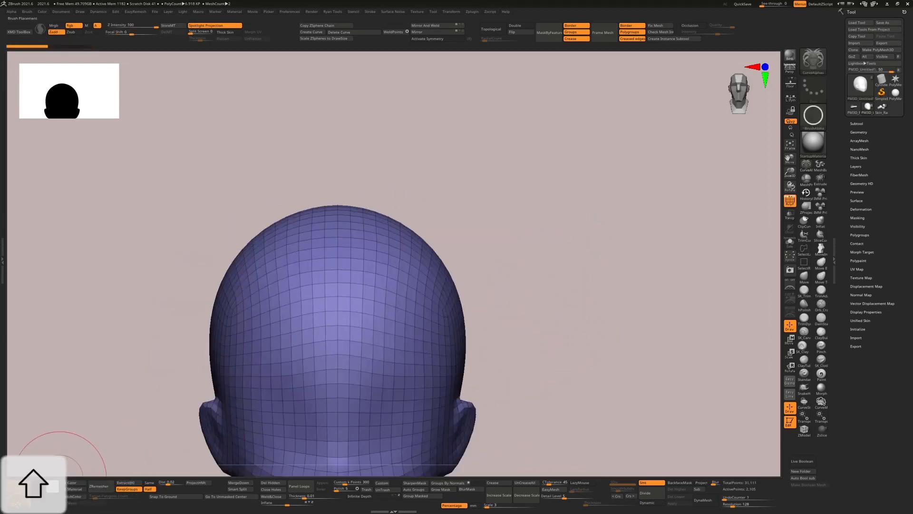
key(ctrl)
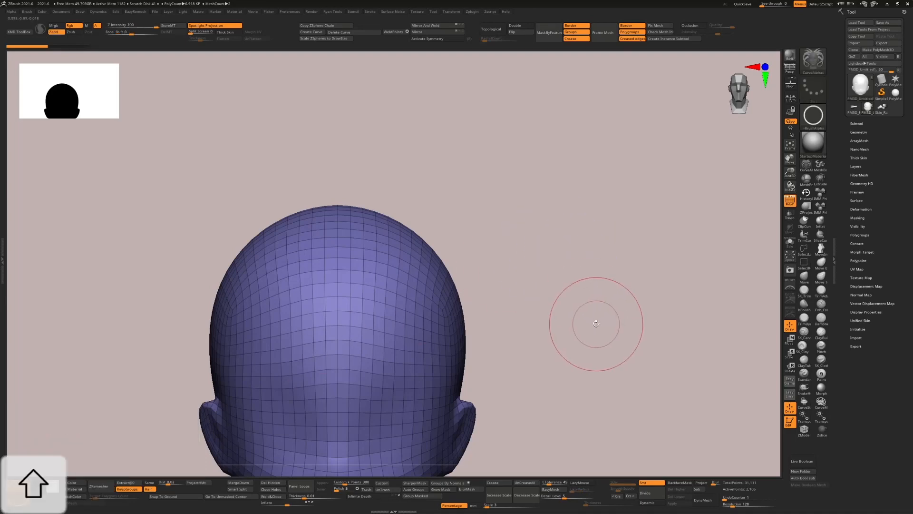
mouse_move(595, 320)
mouse_down()
mouse_move(552, 314)
mouse_move(589, 314)
mouse_move(652, 265)
mouse_move(644, 240)
mouse_up()
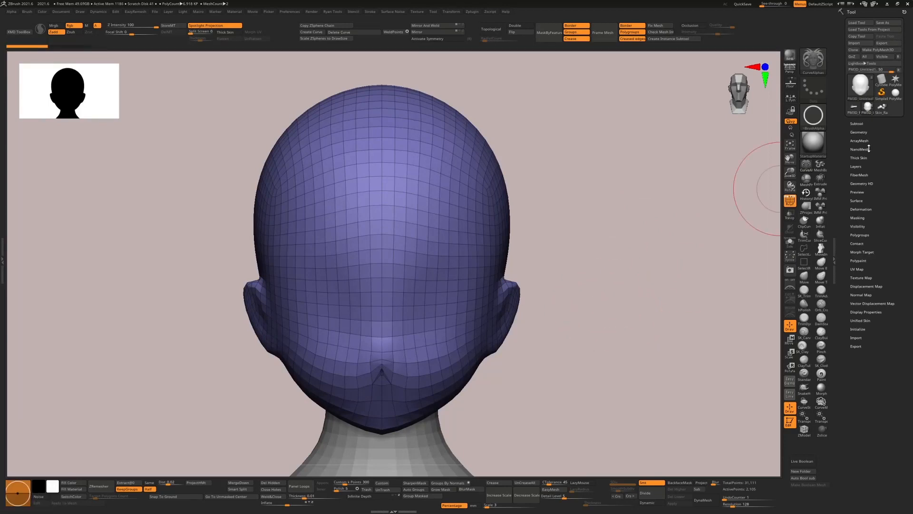
click(857, 124)
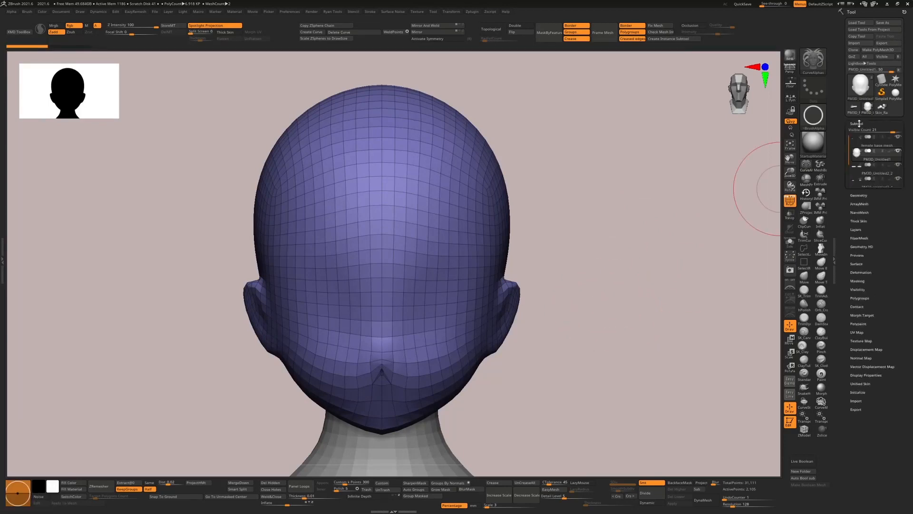
click(859, 123)
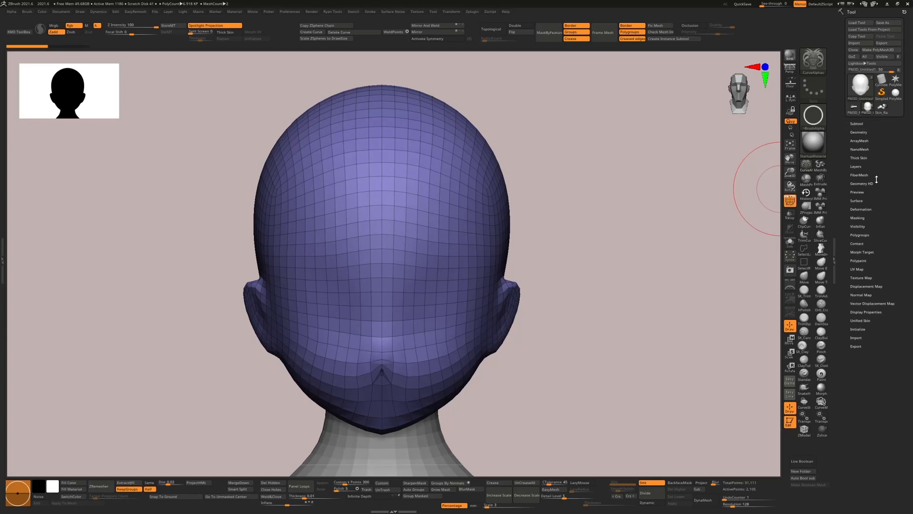
click(858, 123)
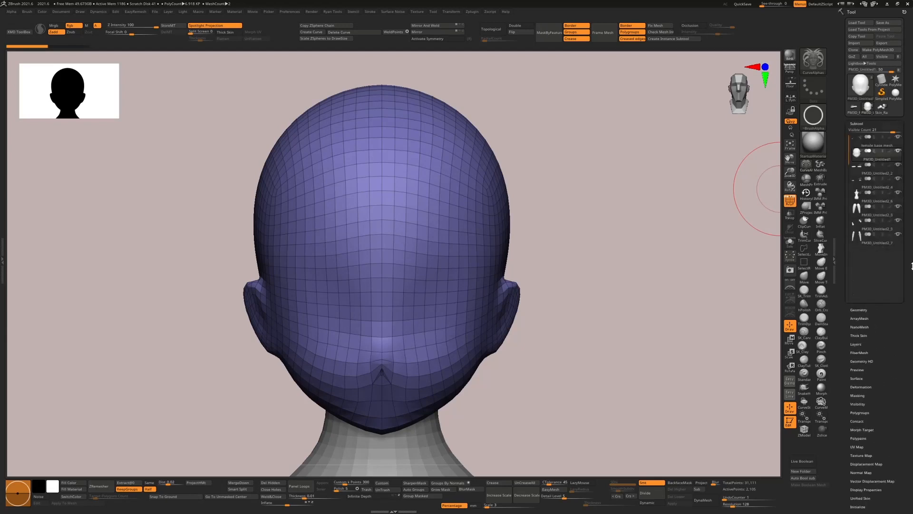
click(867, 480)
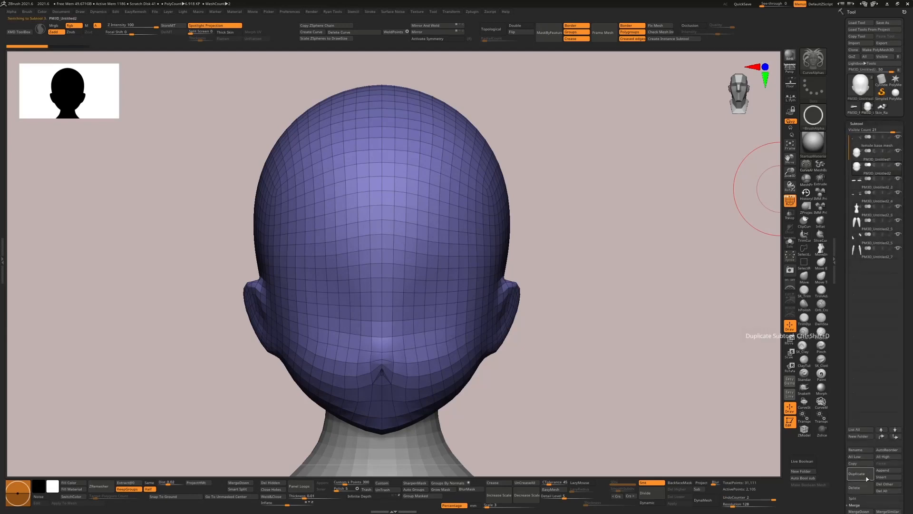
mouse_move(885, 177)
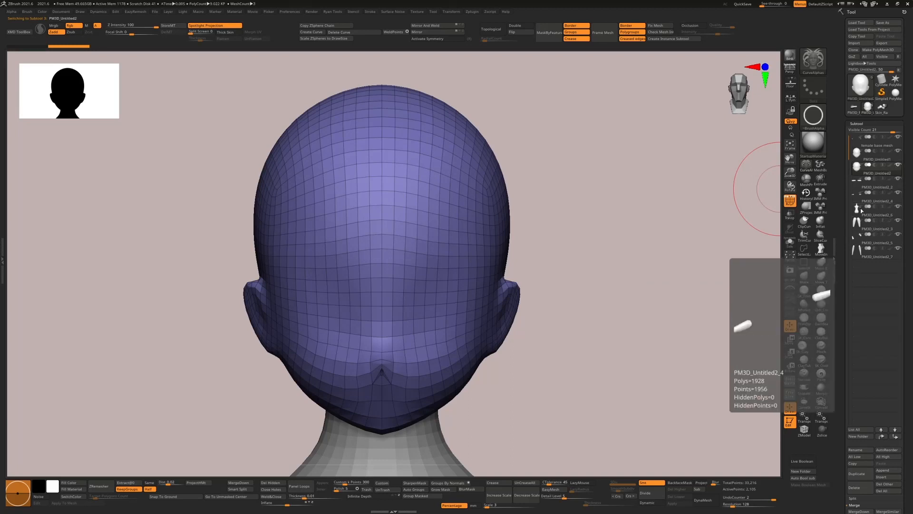
Enable ghosted transparency, centre the gizmo on the duplicated head and shrink it slightly so it sits inside the original
click(791, 215)
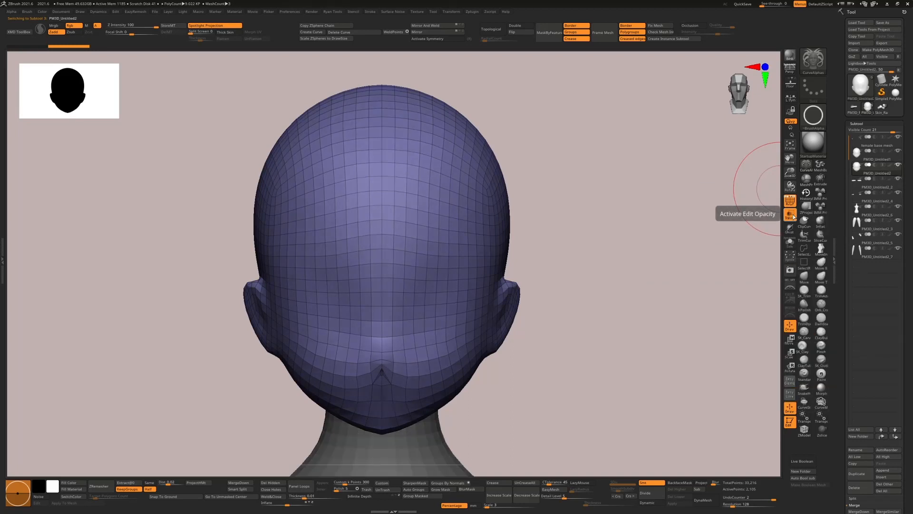
click(788, 230)
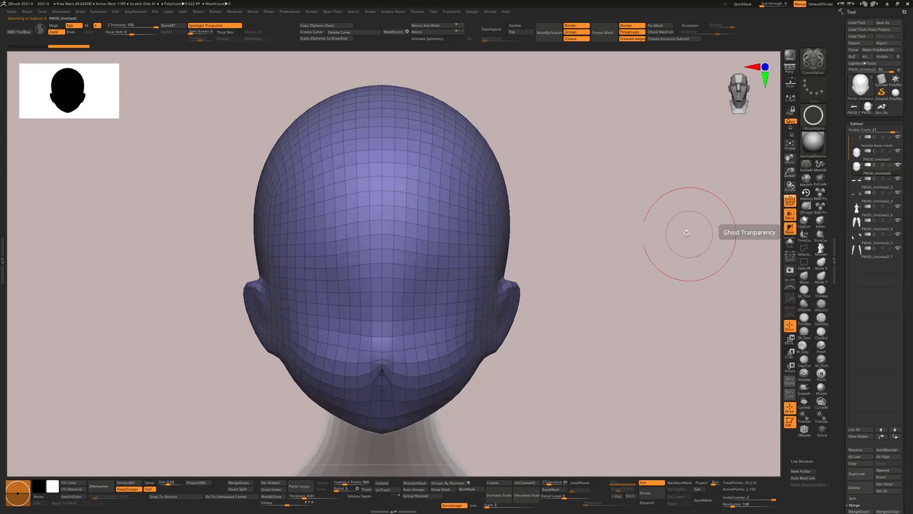
key(w)
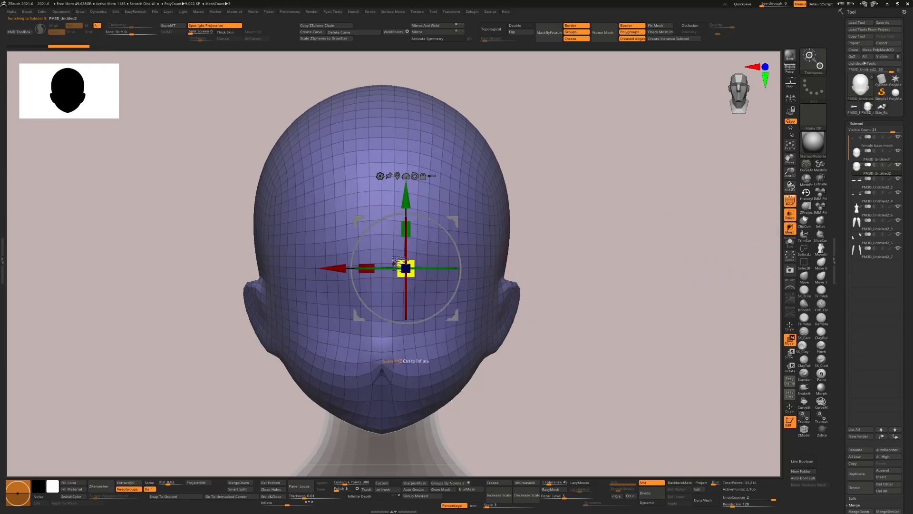
click(406, 176)
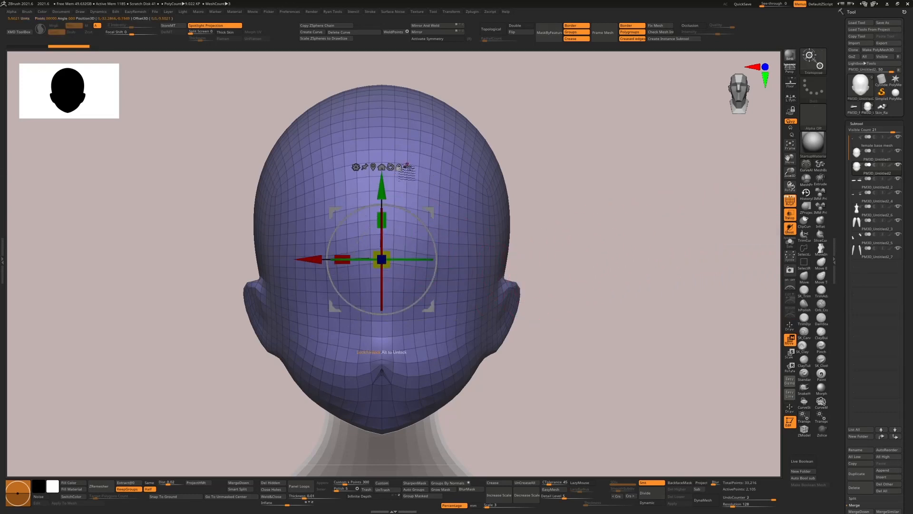
drag(374, 254, 382, 261)
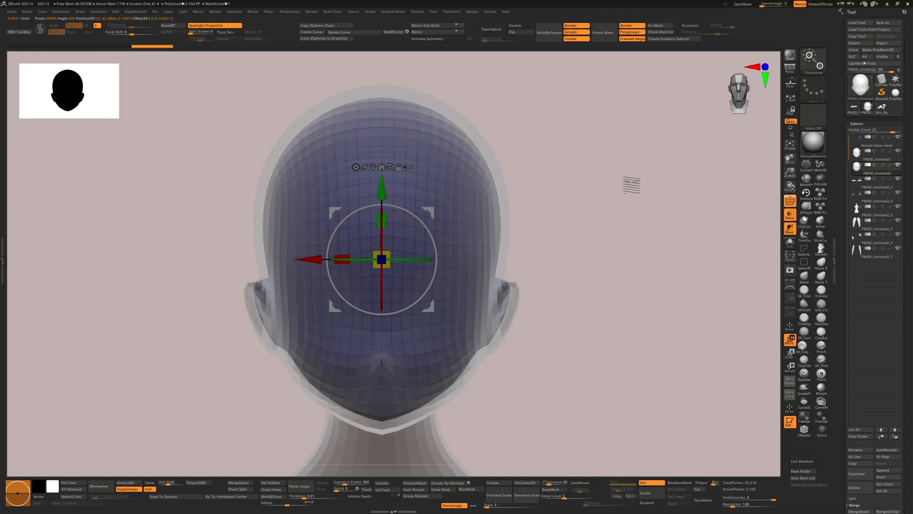
key(q)
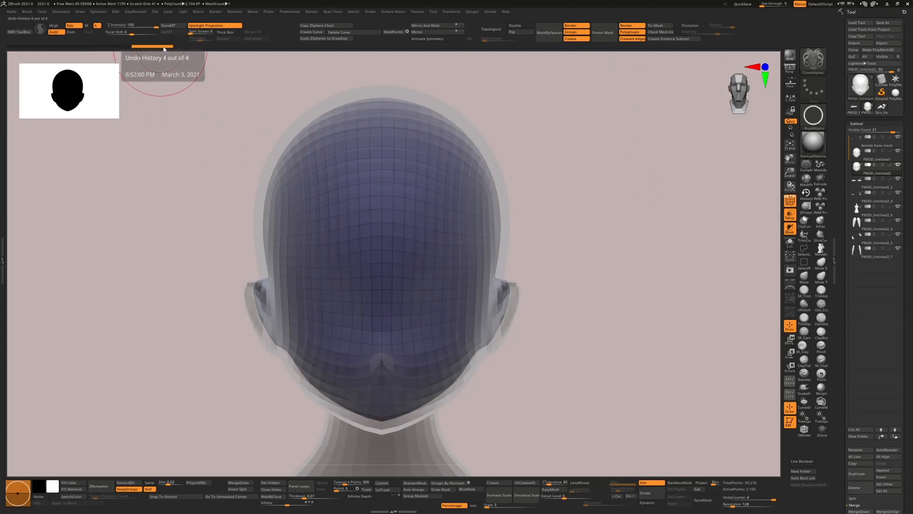
Draw a tapered horn outward from the upper side of the original PM3D_Untitled1 head and turn transparency off
key(ctrl)
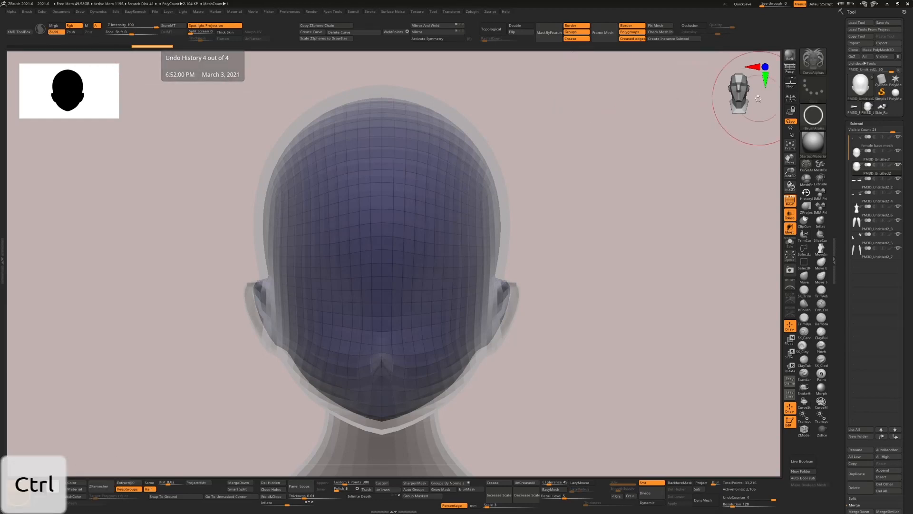
click(886, 159)
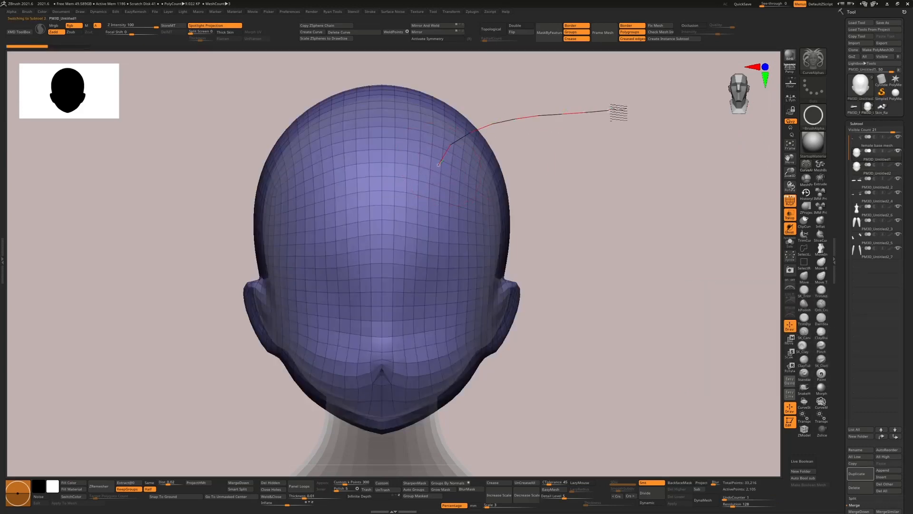
drag(618, 113, 616, 113)
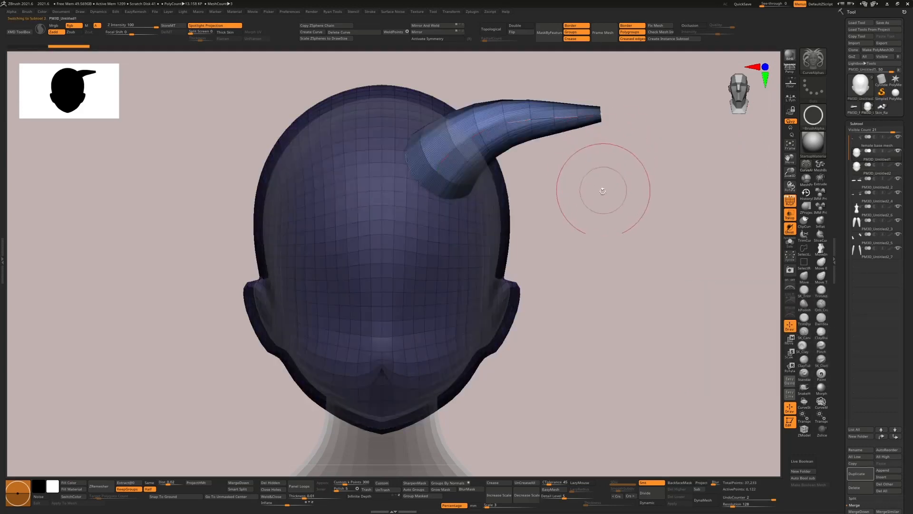
click(789, 217)
drag(750, 226, 704, 223)
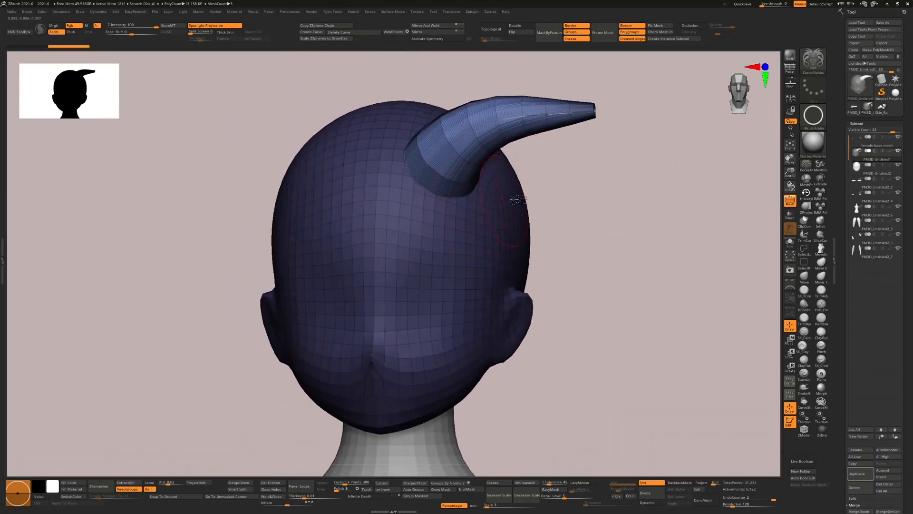
drag(577, 206, 587, 212)
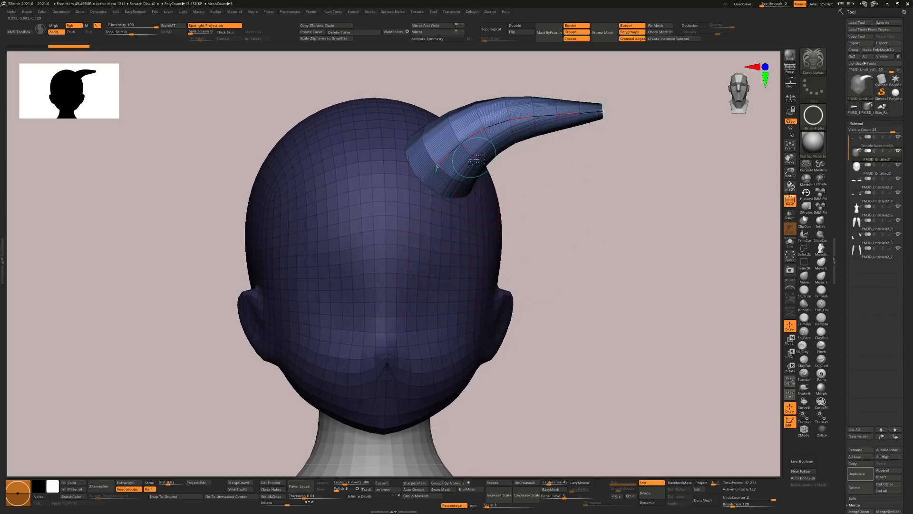
shift+drag(585, 209, 566, 243)
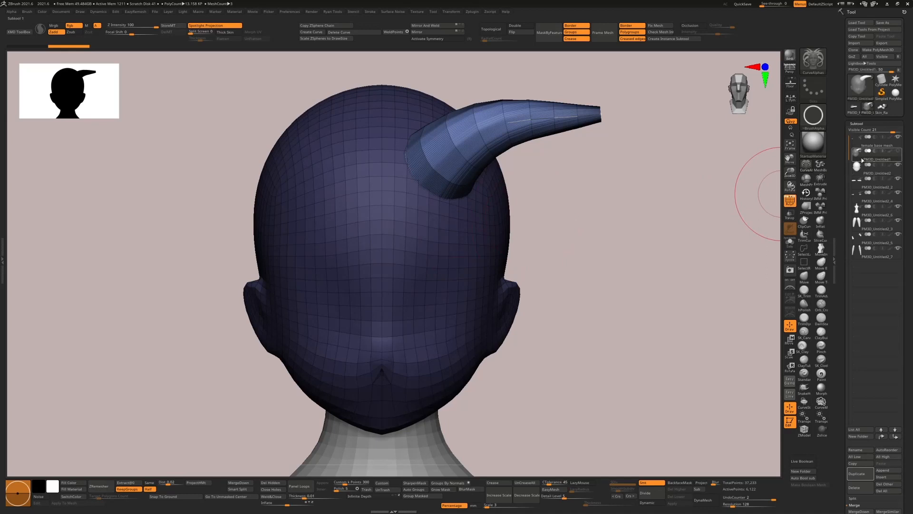
Select the PM3D_Untitled2 head, turn off the polyframe display, and hide and show PM3D_Untitled1 to compare both heads
click(870, 180)
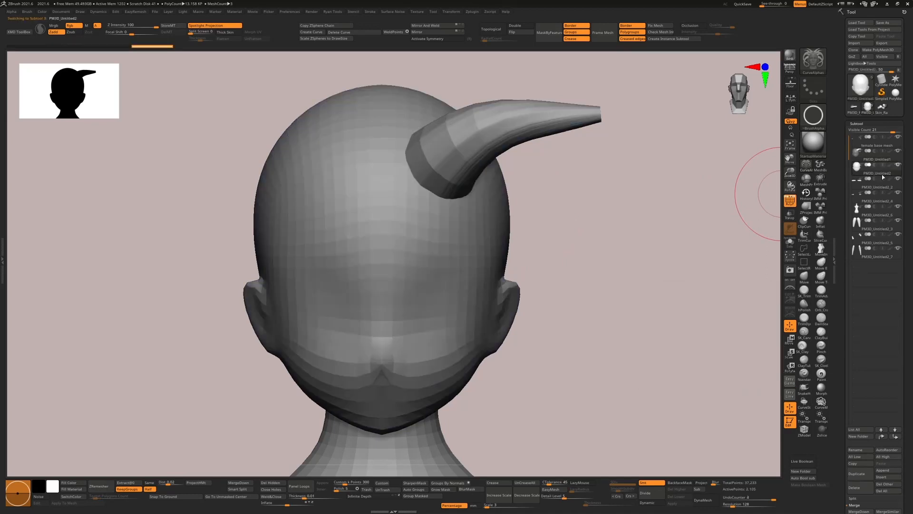
click(897, 165)
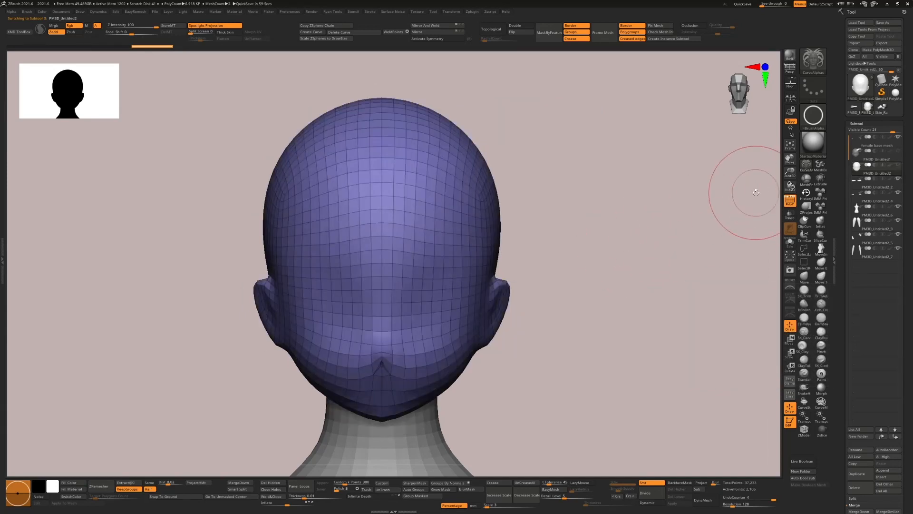
key(shift+f)
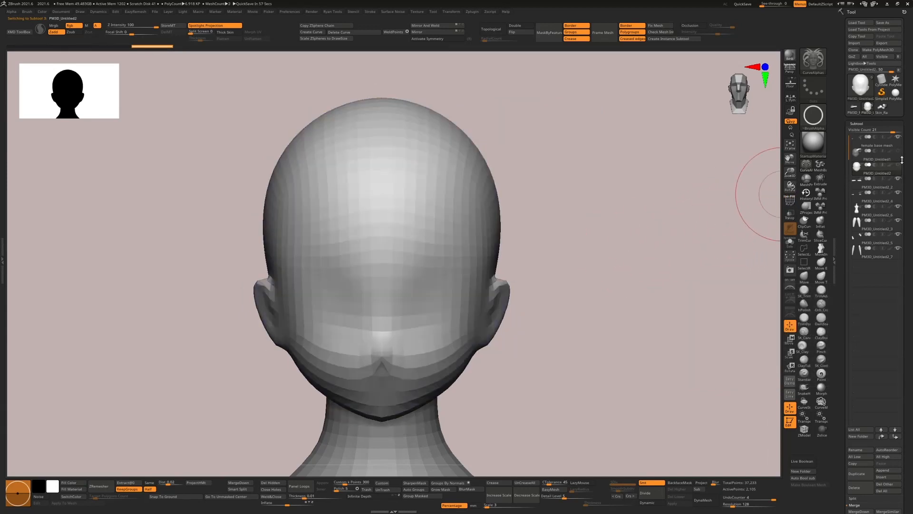
mouse_move(899, 169)
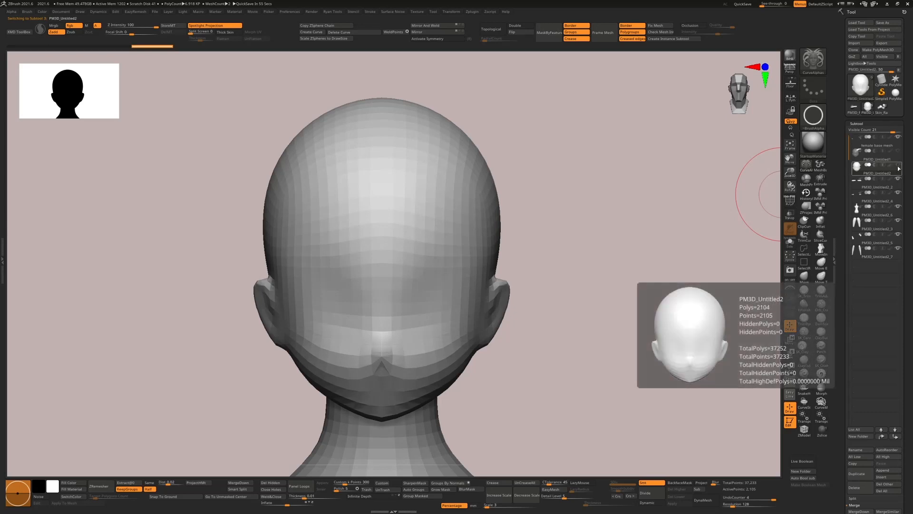
click(898, 152)
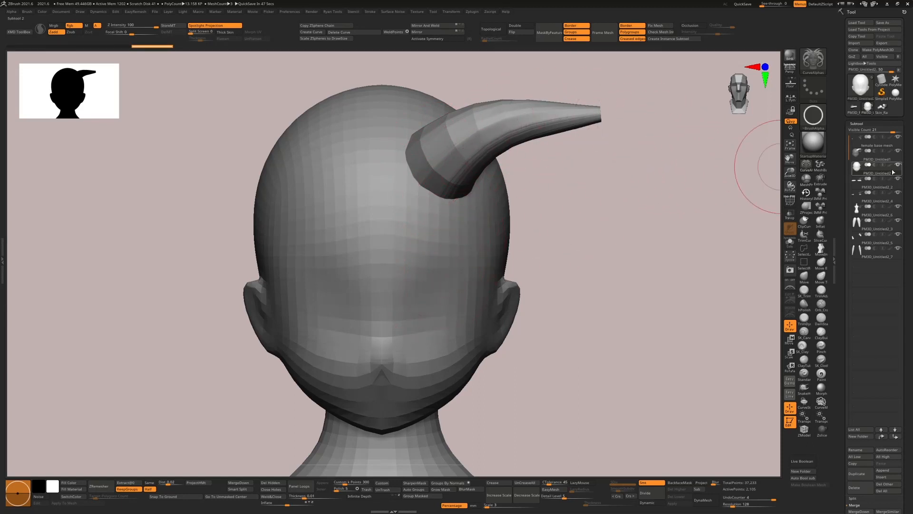
click(898, 151)
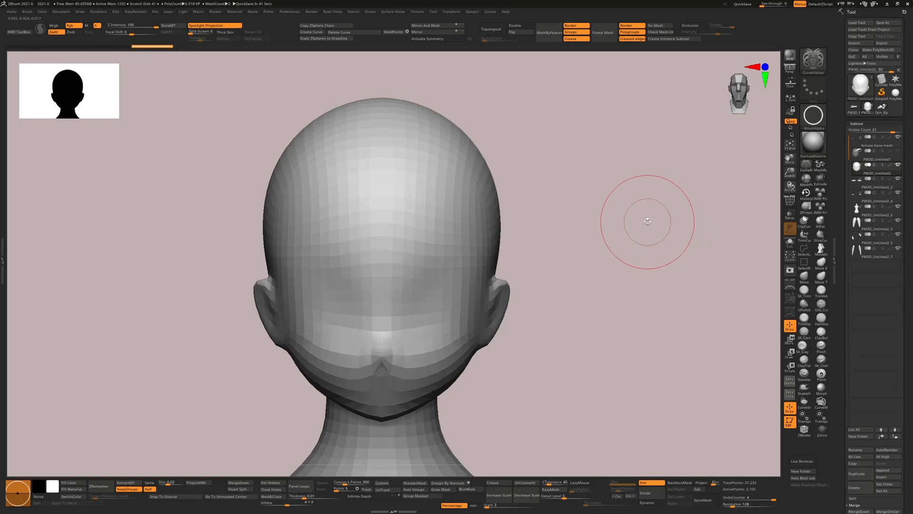
click(898, 151)
drag(704, 224, 631, 244)
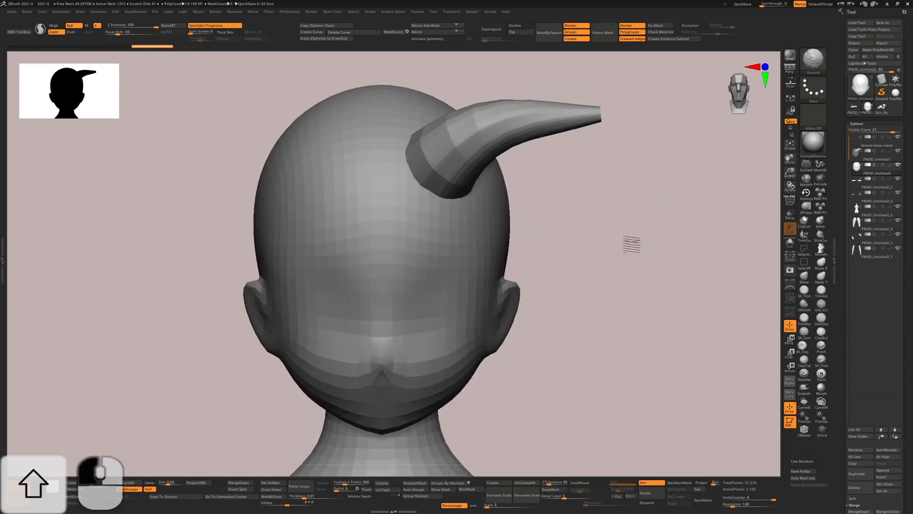
Select the PM3D_Untitled1 subtool and mirror its horn to the opposite side of the head
click(422, 31)
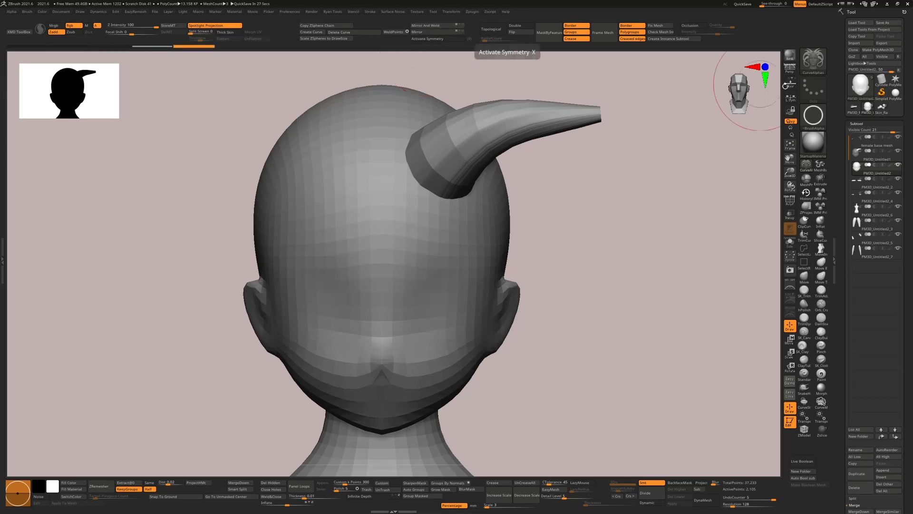
click(883, 160)
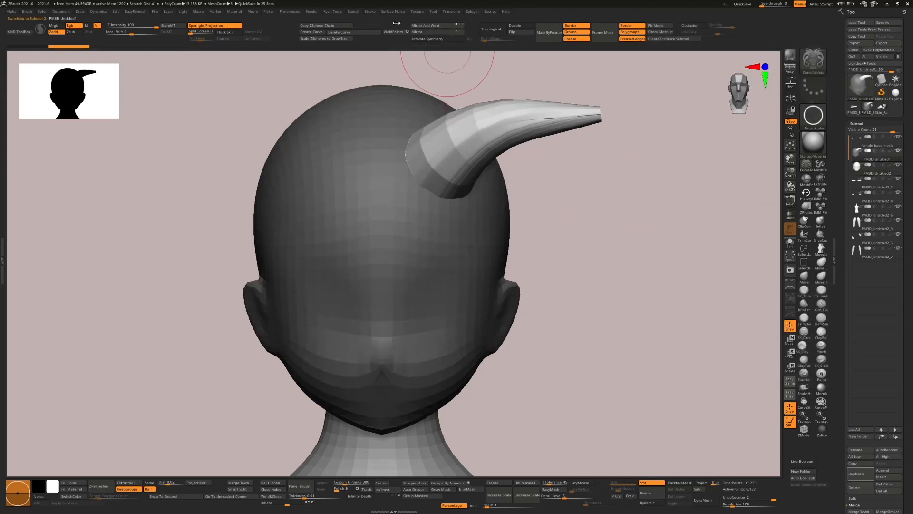
click(419, 32)
click(425, 29)
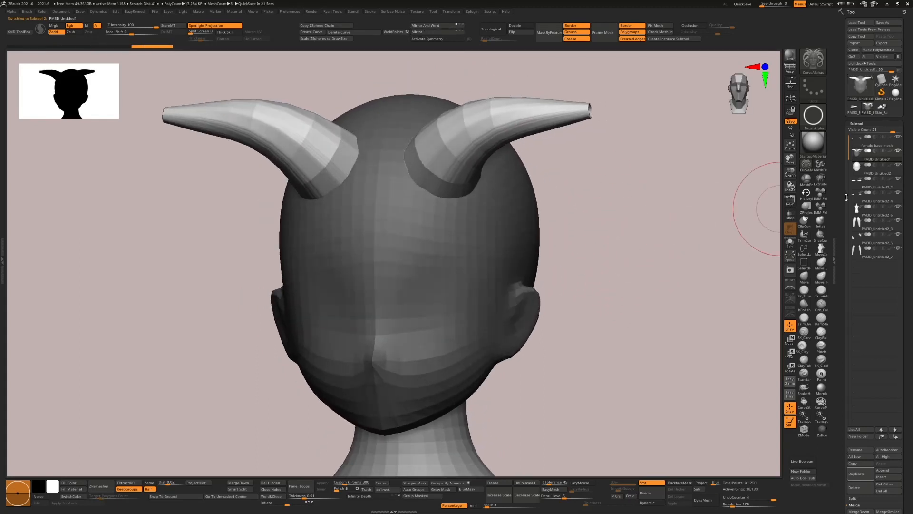
Select the shrunken duplicate head PM3D_Untitled2 and delete that subtool
click(898, 172)
mouse_move(627, 211)
shift+mouse_down()
mouse_move(626, 230)
mouse_move(674, 203)
mouse_move(671, 216)
shift+mouse_up()
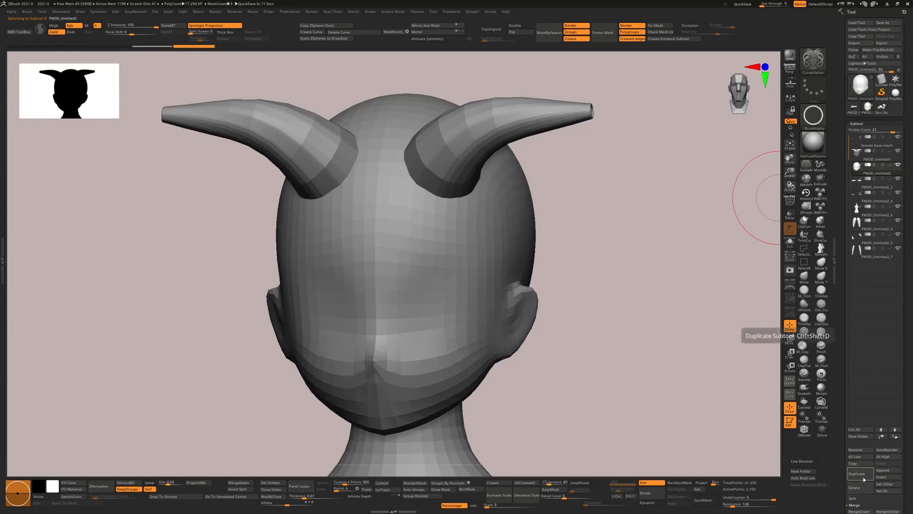
shift+drag(670, 347, 761, 445)
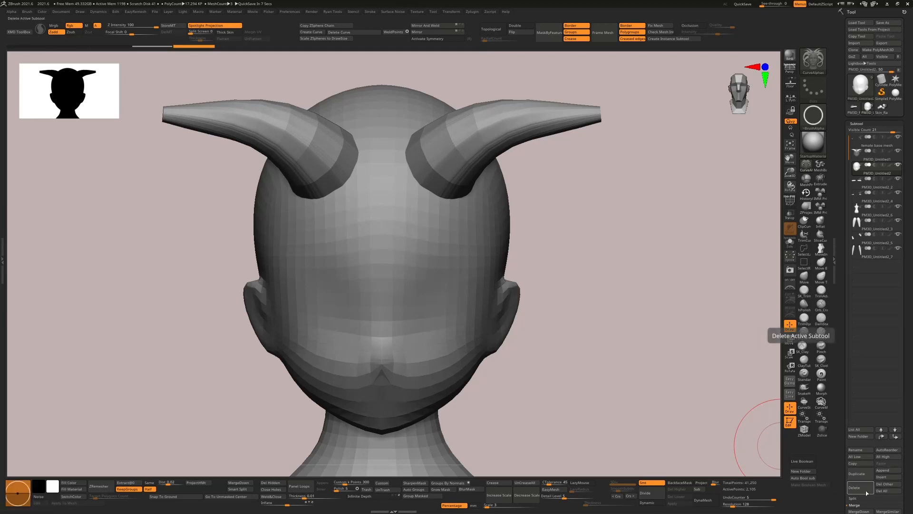
click(866, 491)
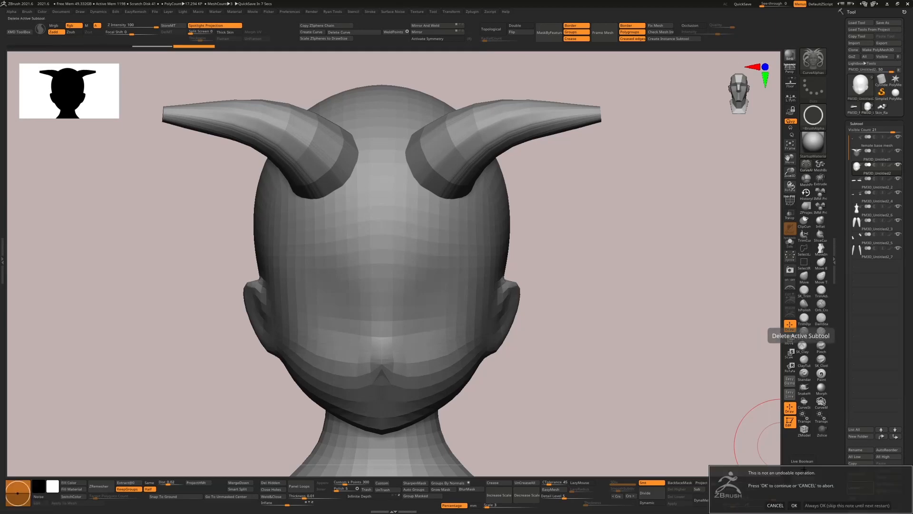
click(794, 504)
Turn symmetry off and draw a single tapered horn rising from the top of the head
drag(392, 114, 483, 58)
drag(535, 252, 585, 247)
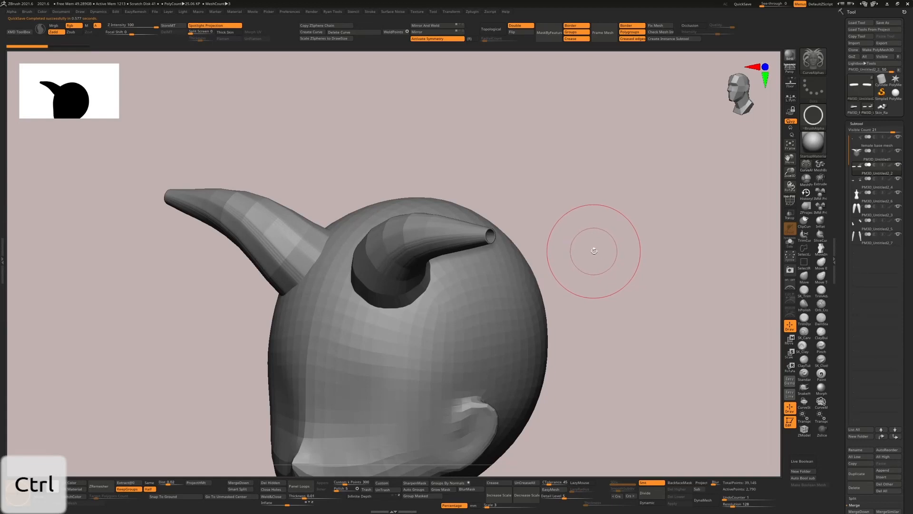
key(x)
drag(607, 254, 621, 267)
mouse_move(426, 222)
mouse_down()
mouse_move(470, 163)
mouse_move(508, 133)
mouse_up()
mouse_move(623, 227)
mouse_down()
mouse_move(607, 233)
mouse_move(575, 216)
mouse_up()
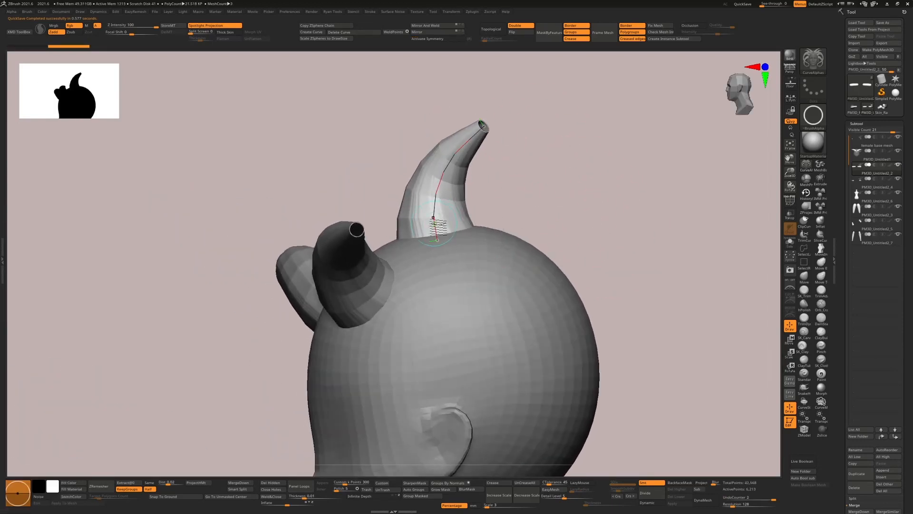
Examine the three horns up close, on the whole figure, and from the front of the head
ctrl+right_drag(434, 217, 442, 229)
drag(584, 164, 608, 184)
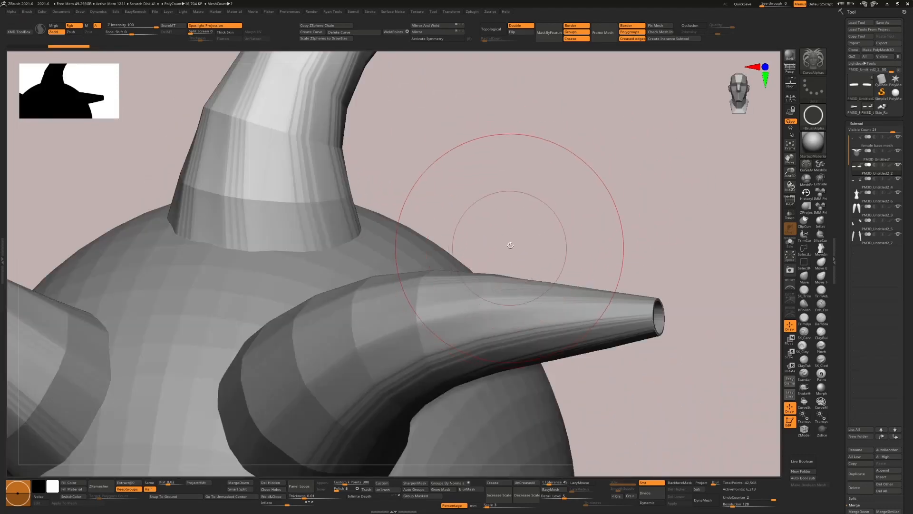
shift+drag(520, 155, 517, 197)
key(f)
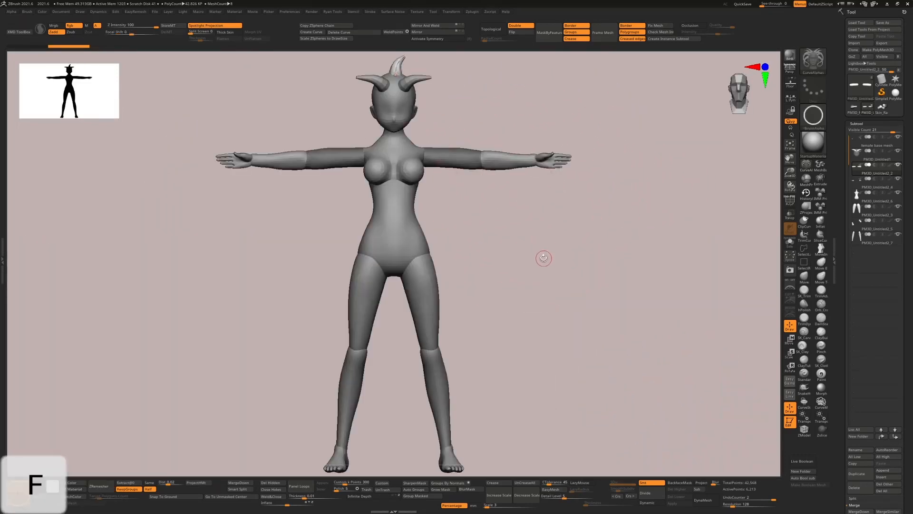
alt+drag(543, 254, 590, 421)
alt+drag(547, 329, 461, 288)
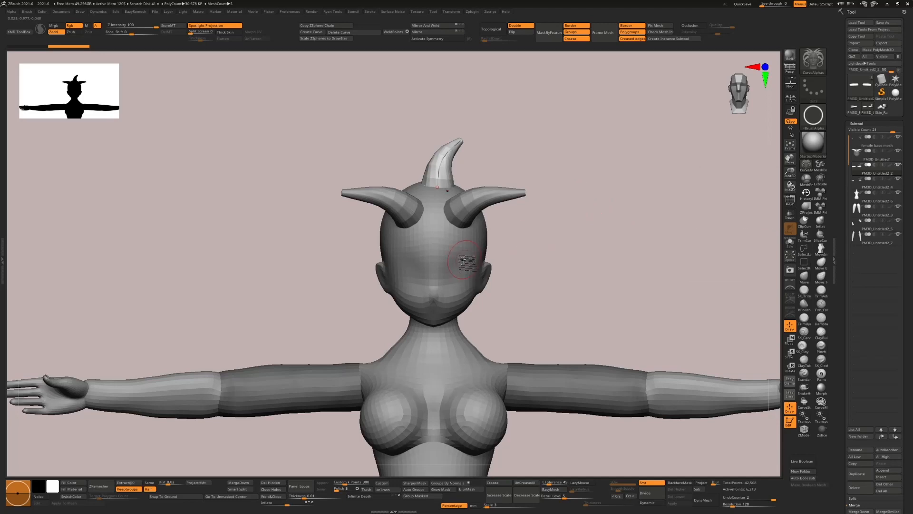
scroll(451, 232, up, 5)
drag(580, 212, 605, 238)
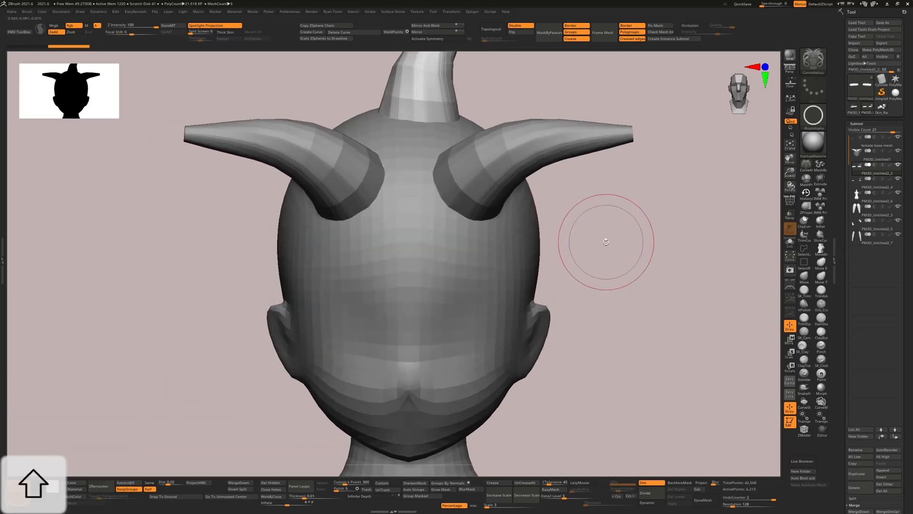
right_drag(407, 323, 678, 281)
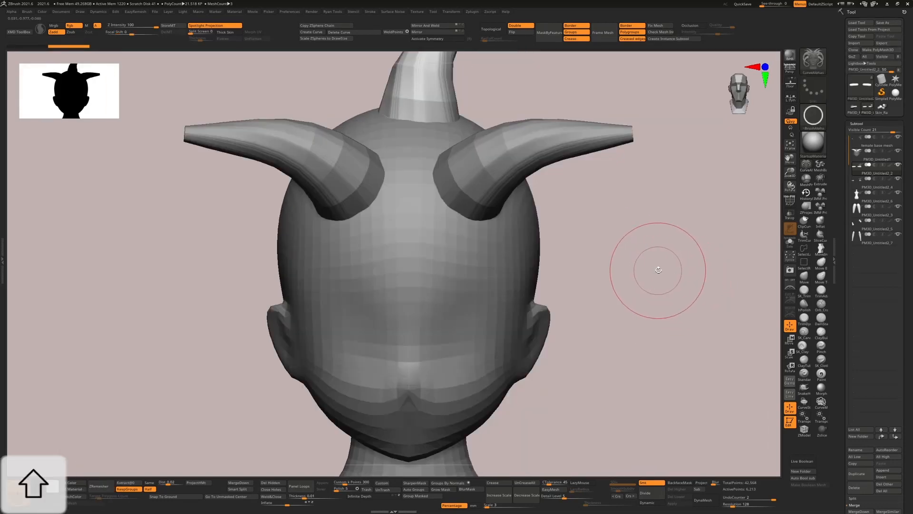
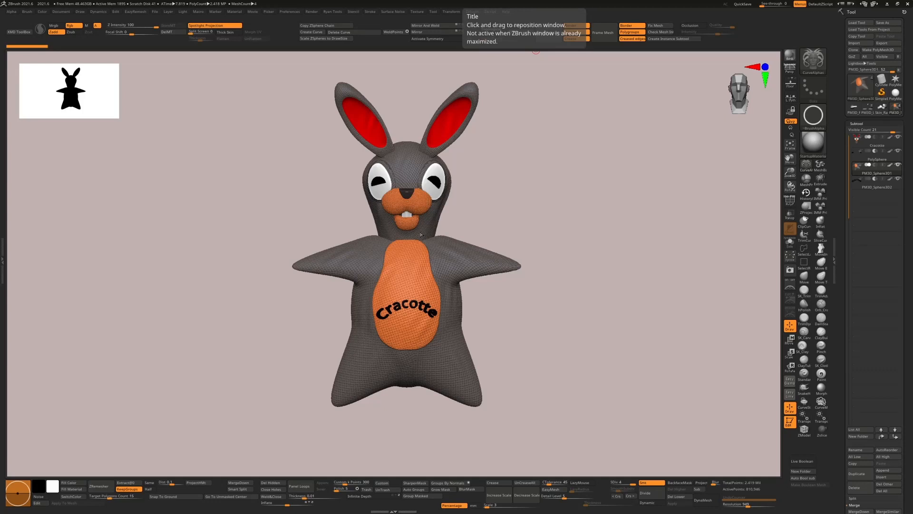
Create an alpha from the rabbit's body mesh, framed to fill the alpha preview
alt+click(417, 166)
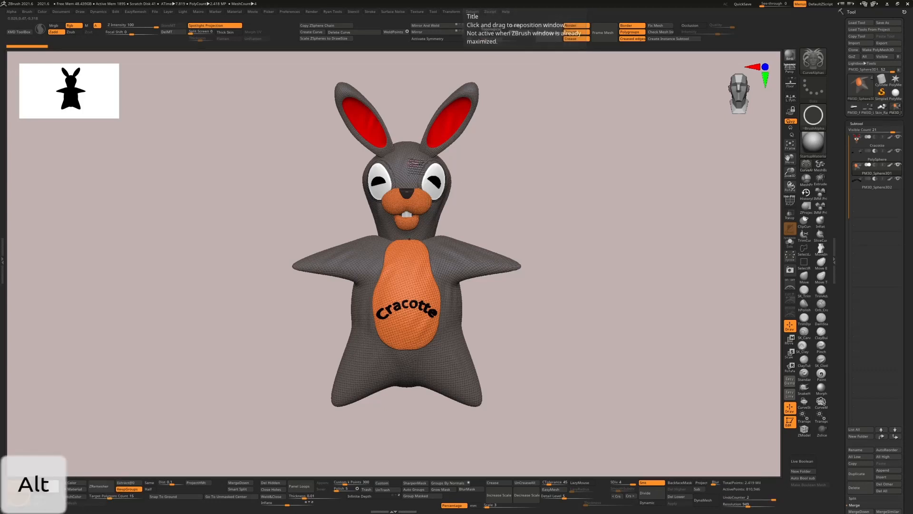
click(16, 13)
mouse_move(31, 13)
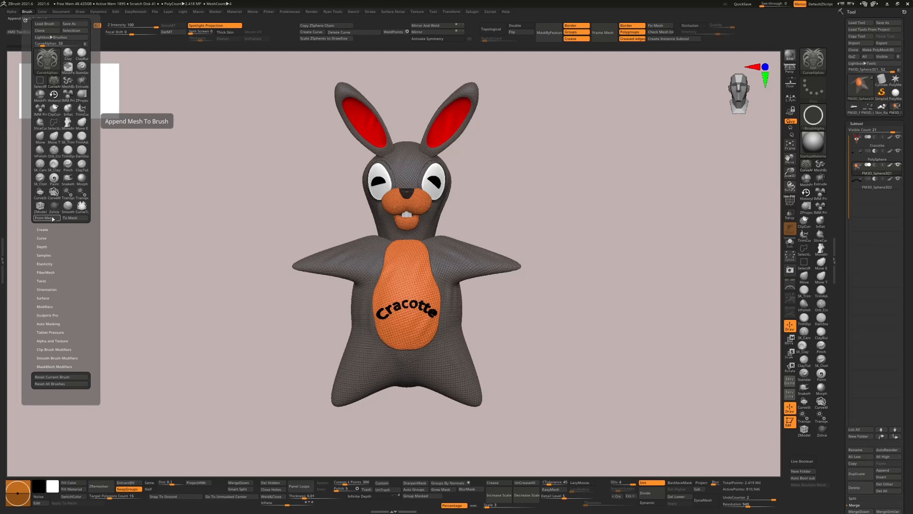
click(12, 11)
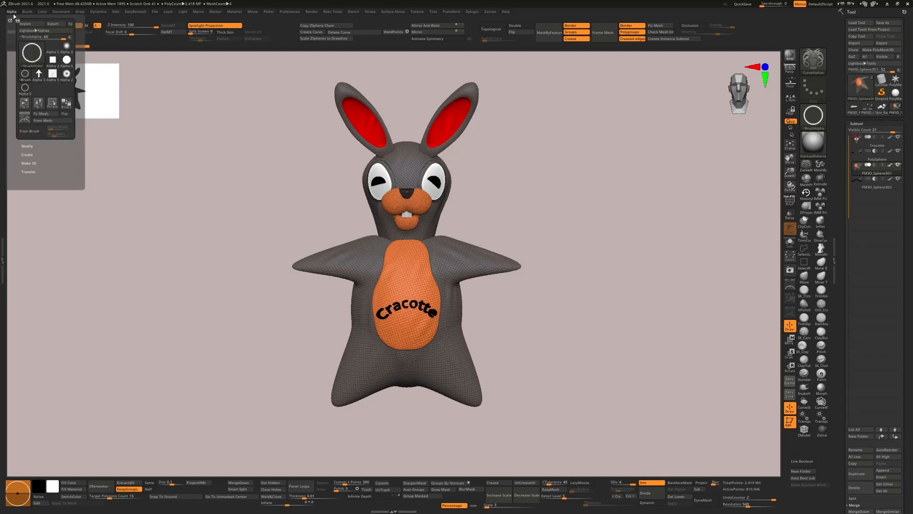
click(40, 121)
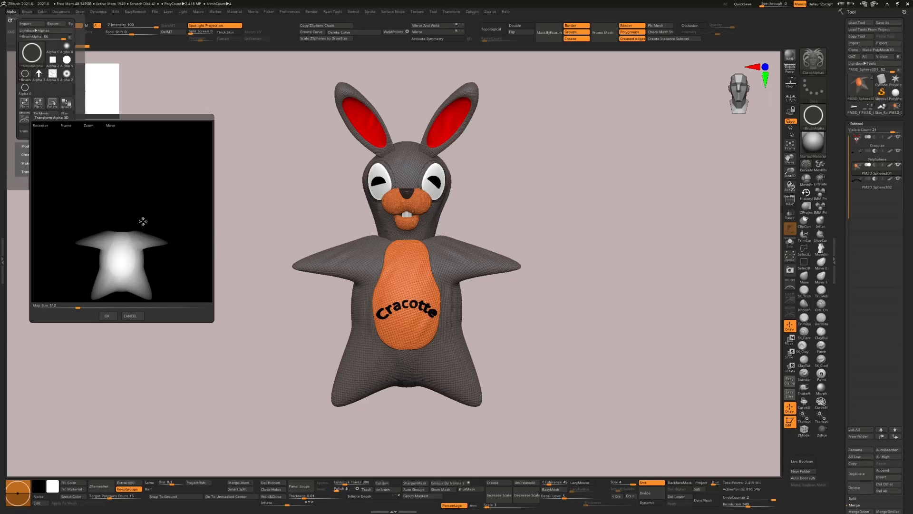
drag(142, 221, 150, 230)
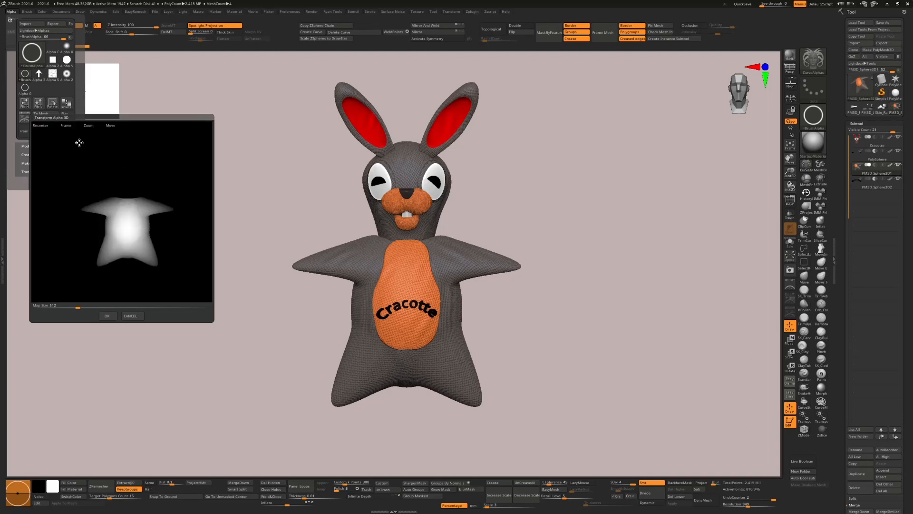
click(66, 126)
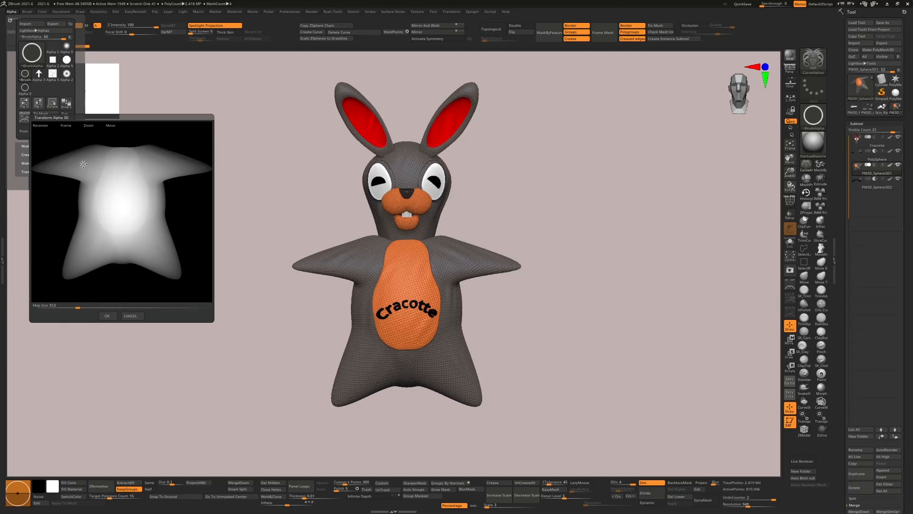
click(113, 317)
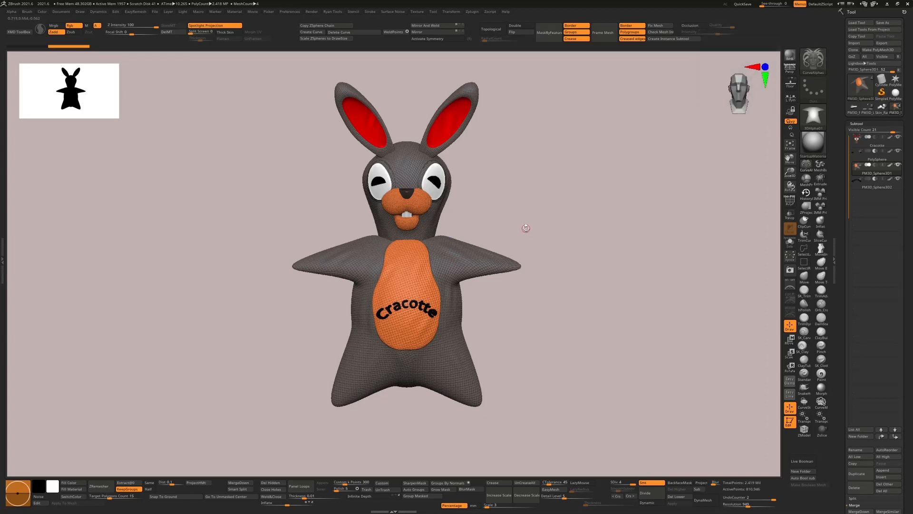
Try to draw a curve from the rabbit's shoulder into empty space using the body alpha as the profile, adjusting the draw size
key(s)
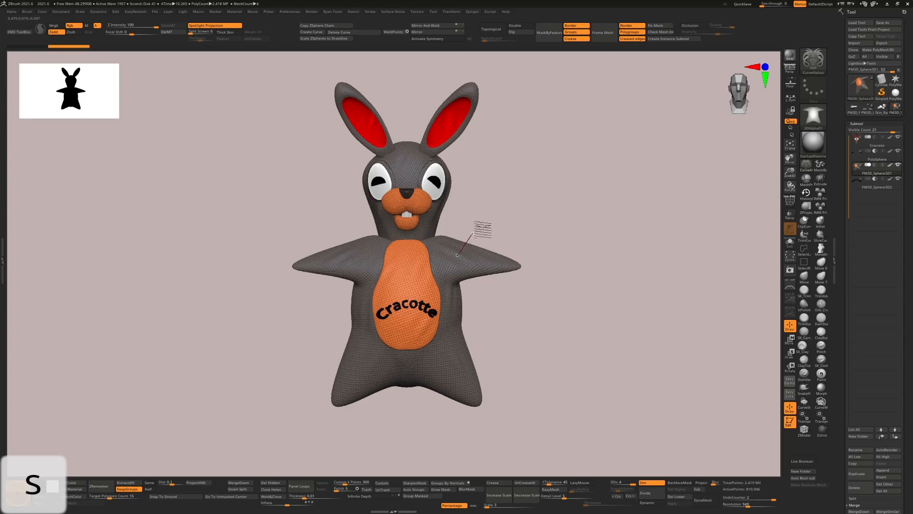
drag(457, 254, 645, 205)
key(s)
click(593, 232)
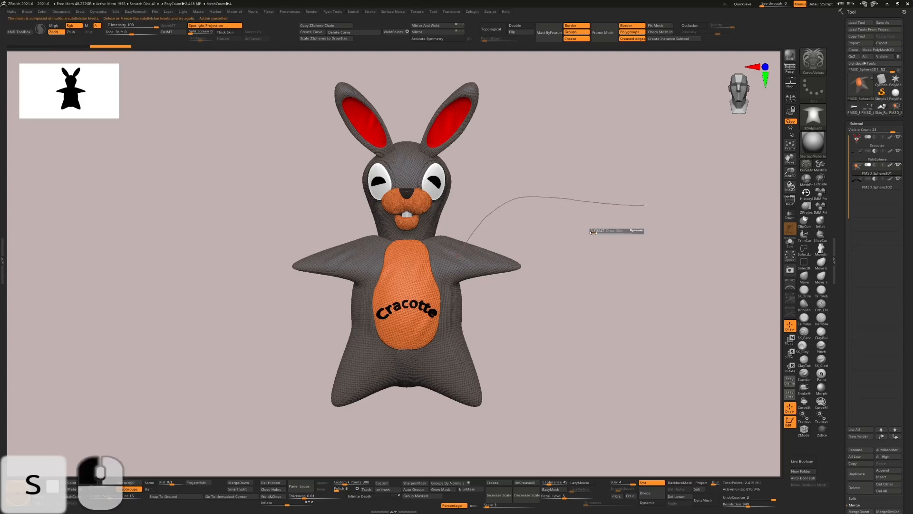
drag(592, 232, 603, 229)
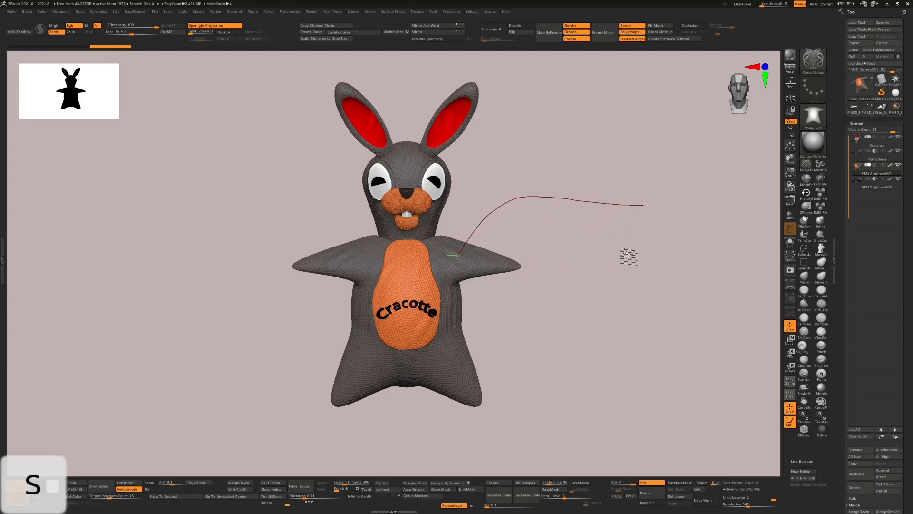
drag(616, 284, 626, 434)
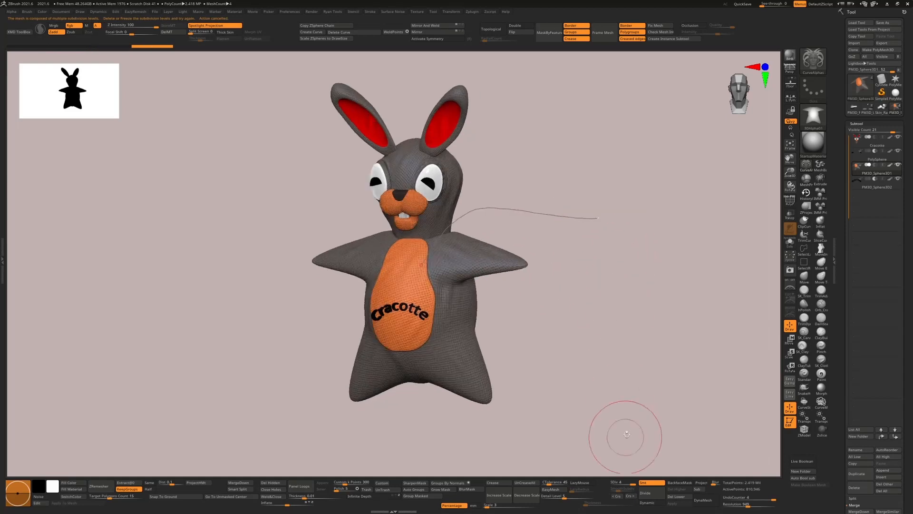
Delete the body's lower subdivision levels and draw curve meshes with the body-shaped profile beside the figure
click(674, 498)
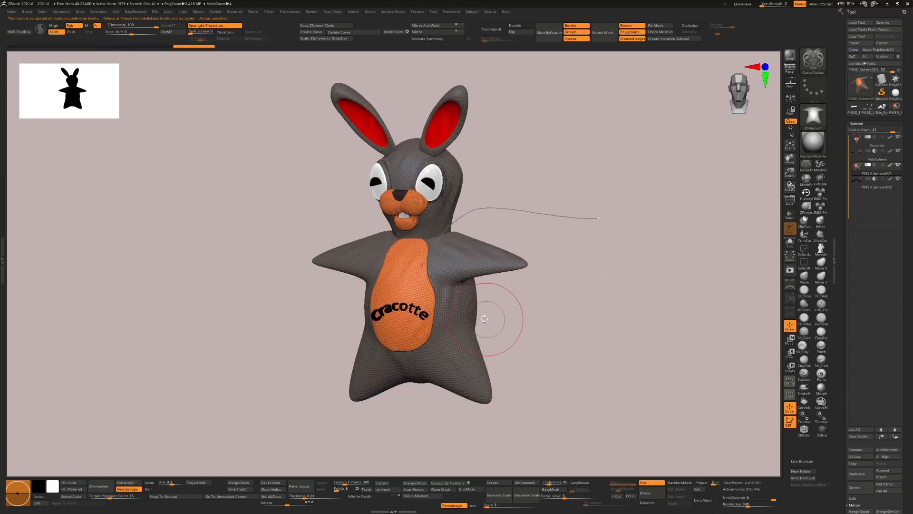
mouse_move(459, 317)
mouse_down()
mouse_move(550, 291)
mouse_move(661, 293)
mouse_up()
drag(639, 358, 604, 366)
ctrl+right_drag(366, 266, 333, 238)
ctrl+right_drag(252, 228, 151, 203)
drag(76, 228, 124, 232)
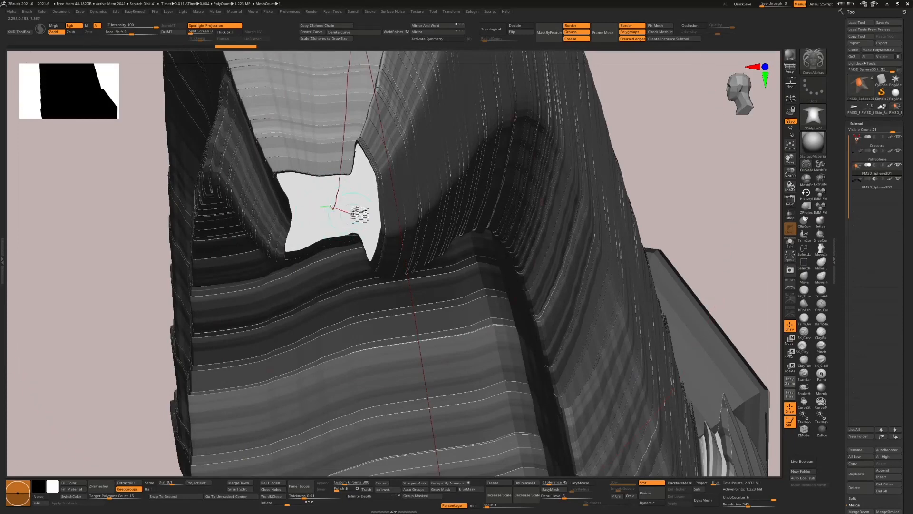
ctrl+right_drag(334, 225, 351, 257)
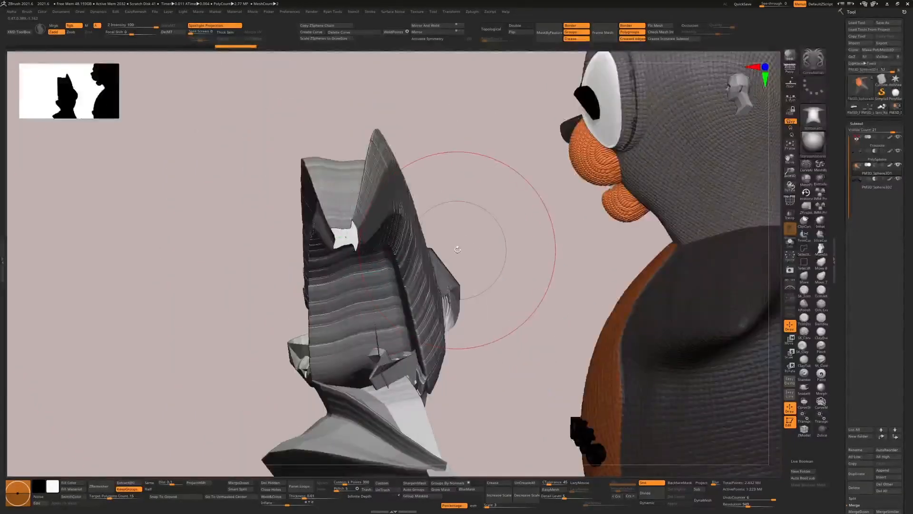
Undo the curve meshes and the subdivision deletion, then return to the front view of the rabbit
key(ctrl+z)
key(ctrl+z)
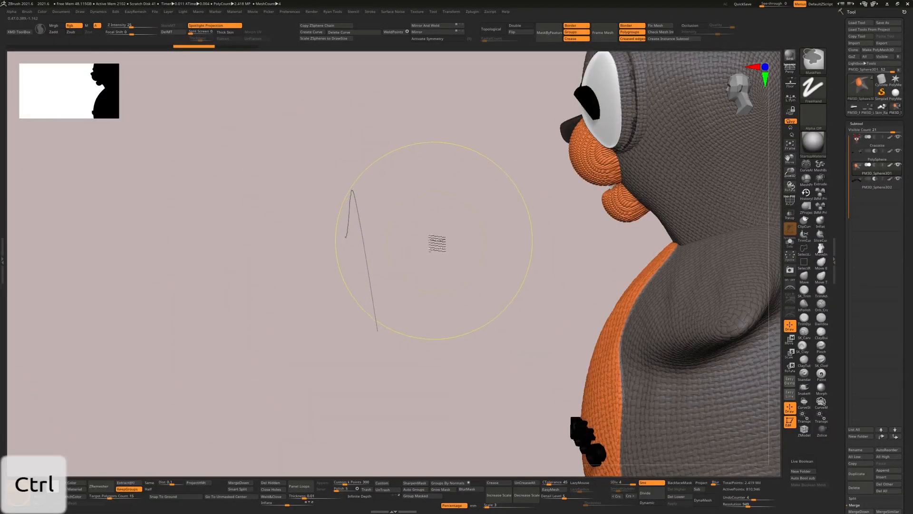
key(ctrl+z)
key(shift)
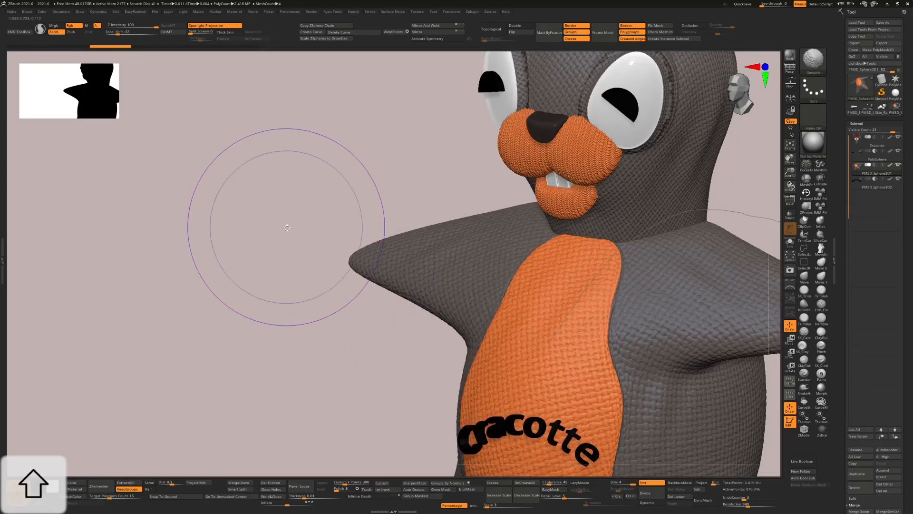
shift+drag(287, 228, 162, 229)
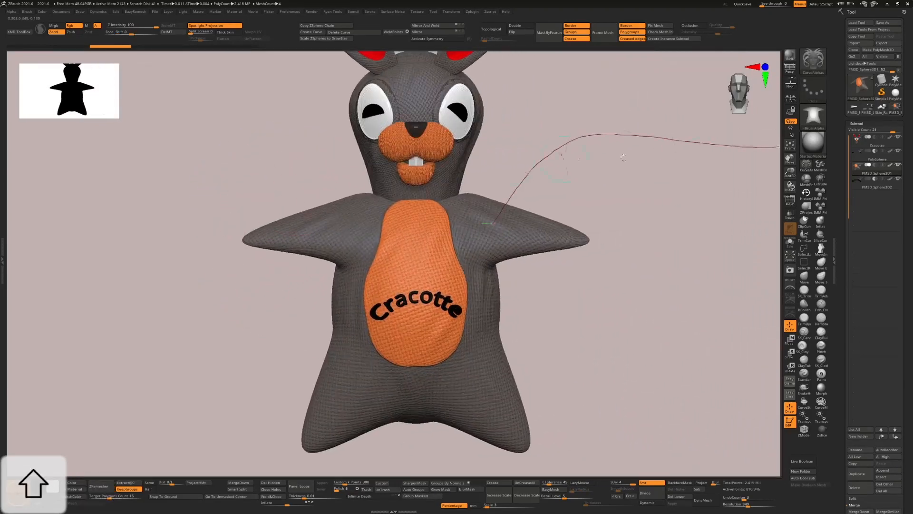
Turn on the Flat option and convert the body alpha into a mesh, centering it in the view
click(11, 12)
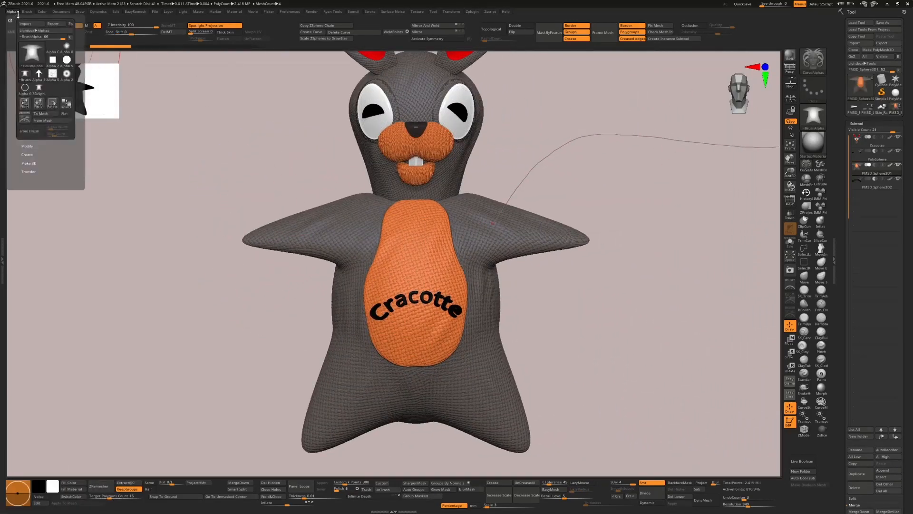
click(65, 105)
click(66, 105)
click(42, 114)
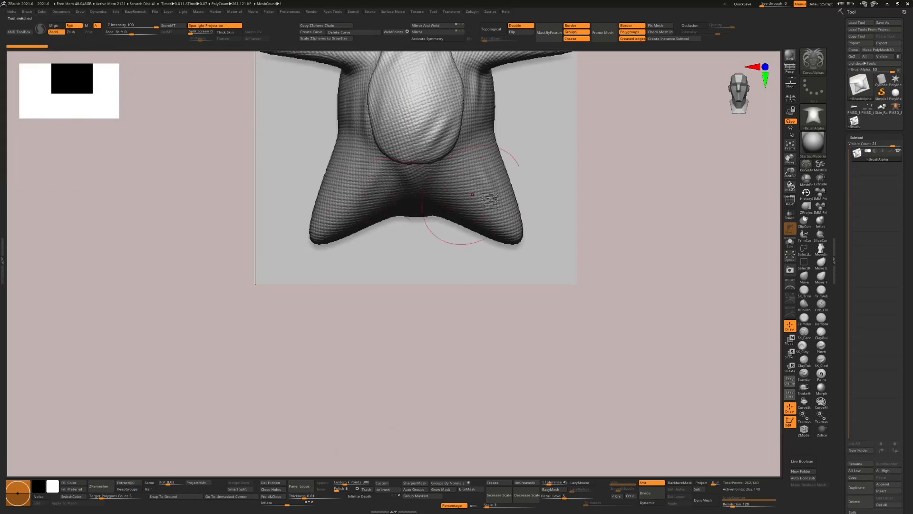
mouse_move(662, 214)
alt+mouse_down()
mouse_move(665, 326)
mouse_move(607, 322)
mouse_move(678, 316)
mouse_move(636, 322)
mouse_move(666, 326)
alt+mouse_up()
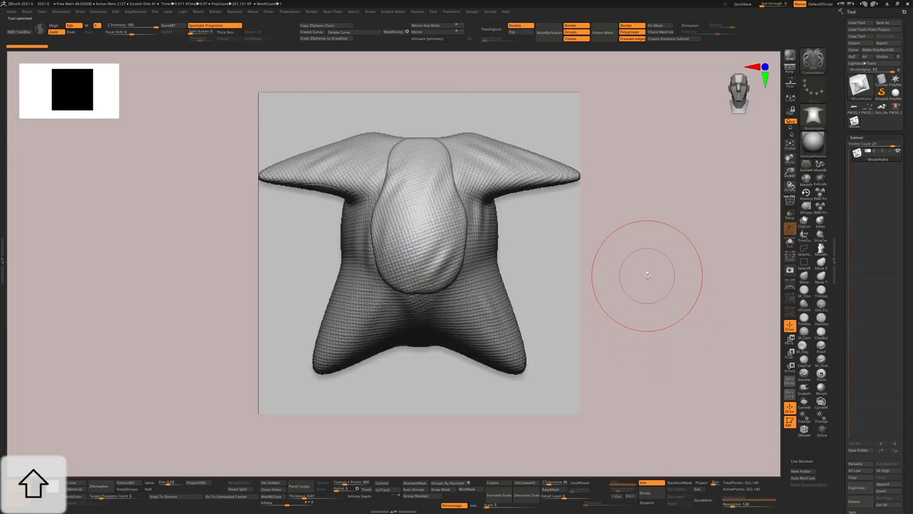
Add the body alpha to Spotlight and use Snapshot3D to turn it into a subtool of the PolyMesh3D_1 sphere
click(13, 13)
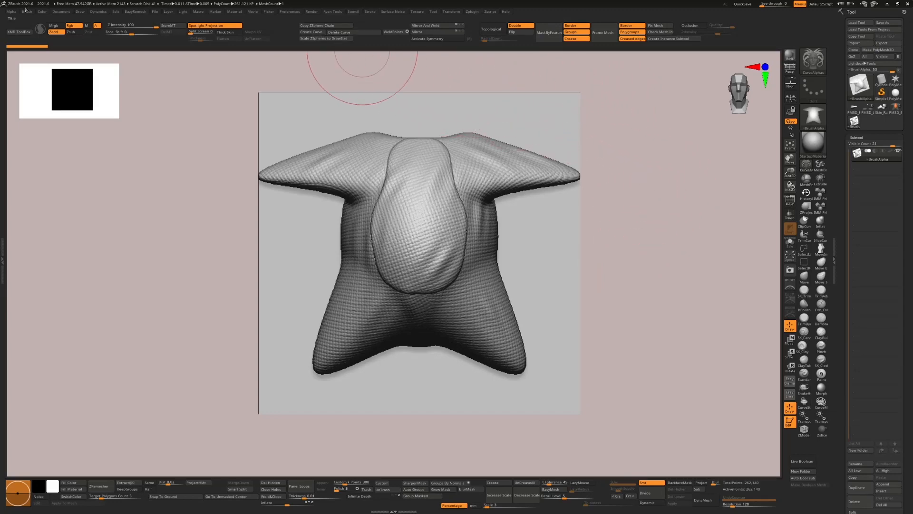
click(11, 12)
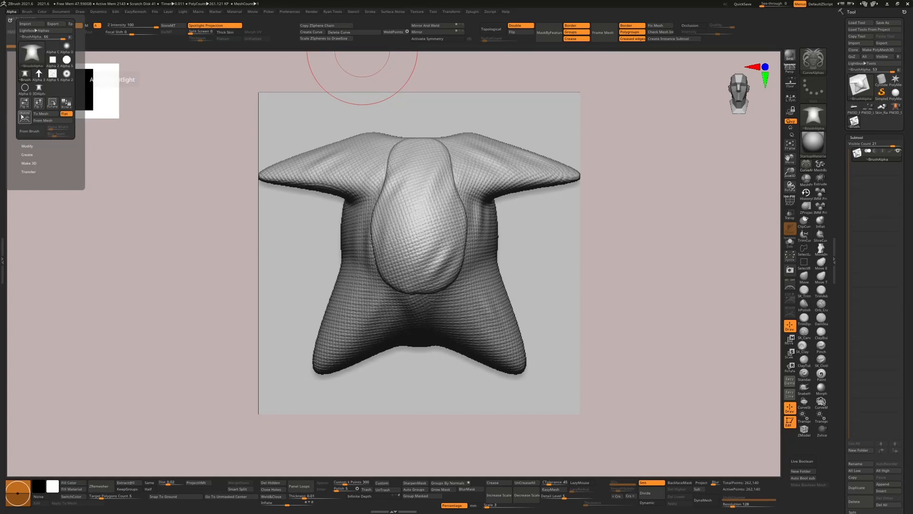
click(22, 116)
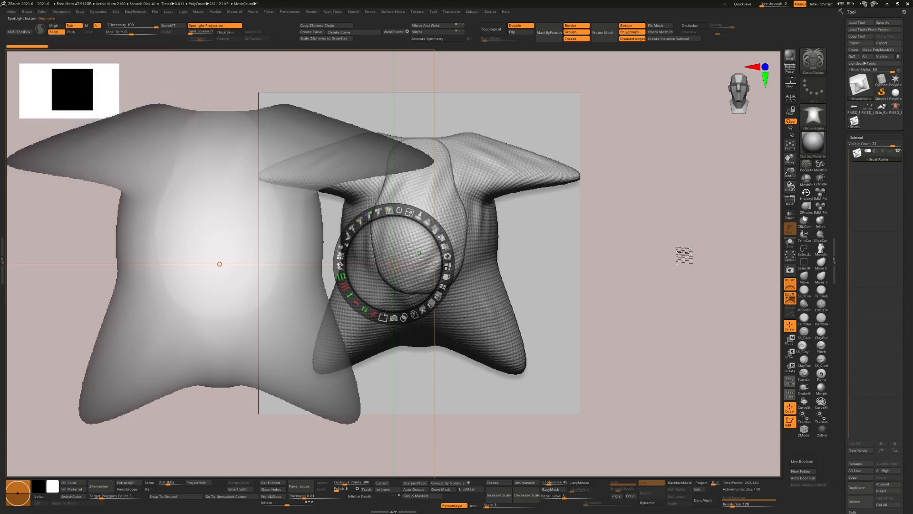
click(894, 94)
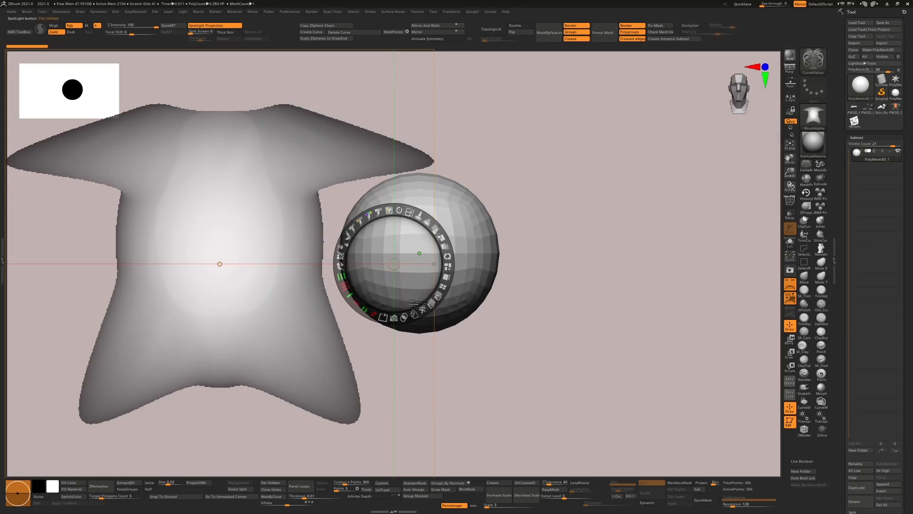
click(394, 318)
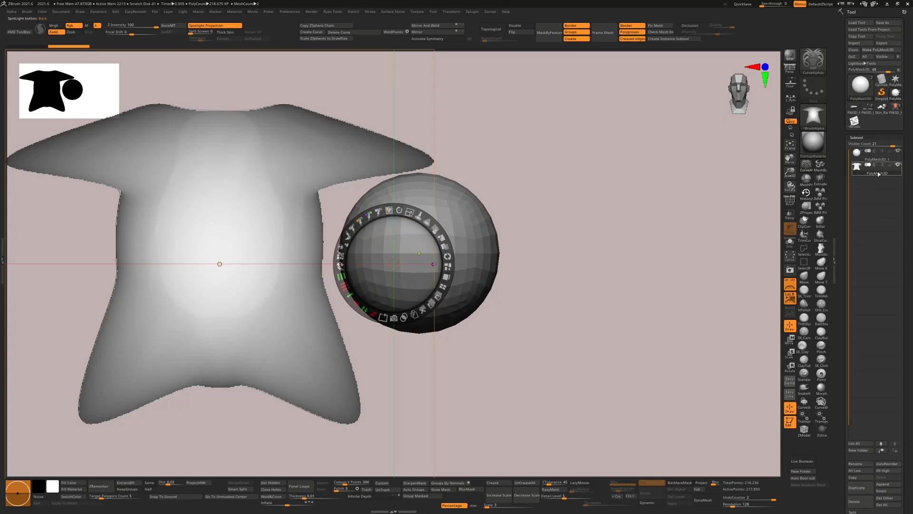
Hide the PolyMesh3D_1 sphere subtool and exit Spotlight, leaving only the extruded body silhouette on the canvas
click(897, 153)
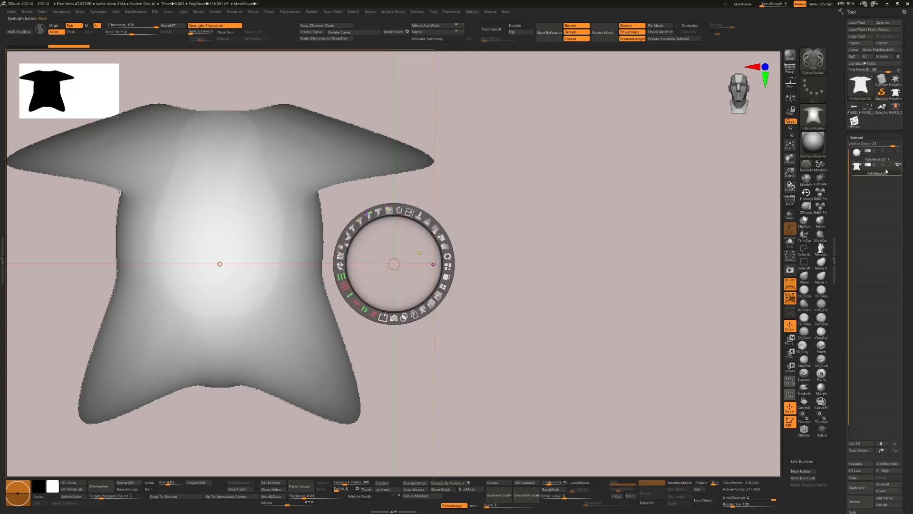
drag(572, 265, 546, 418)
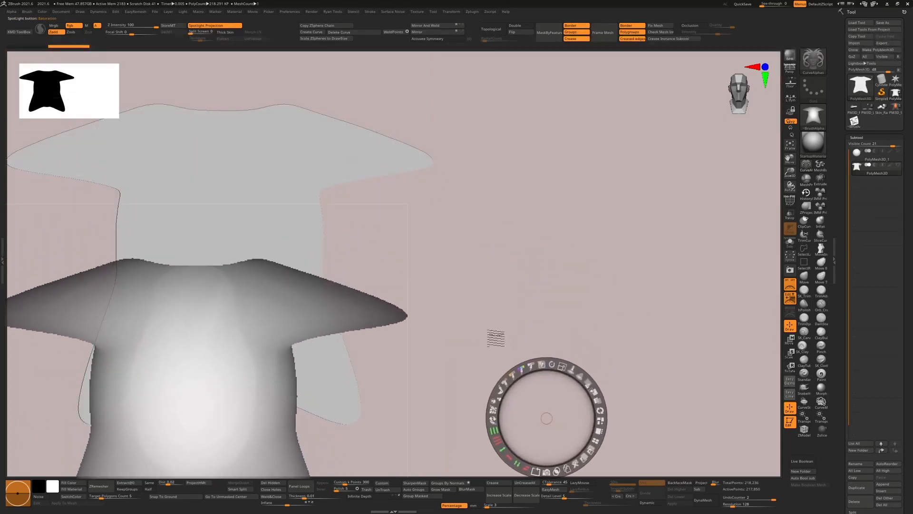
key(f)
drag(464, 278, 494, 341)
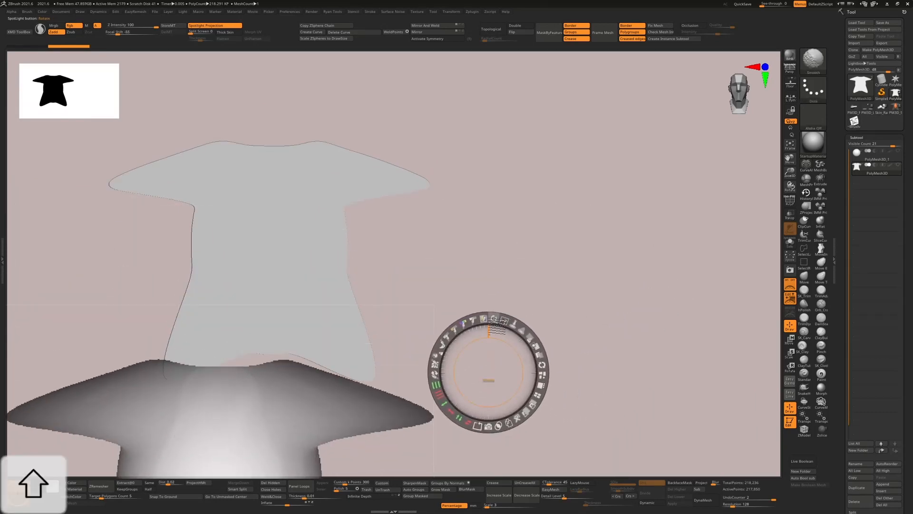
key(shift+z)
drag(479, 271, 510, 304)
right_drag(510, 305, 504, 299)
right_drag(672, 234, 706, 216)
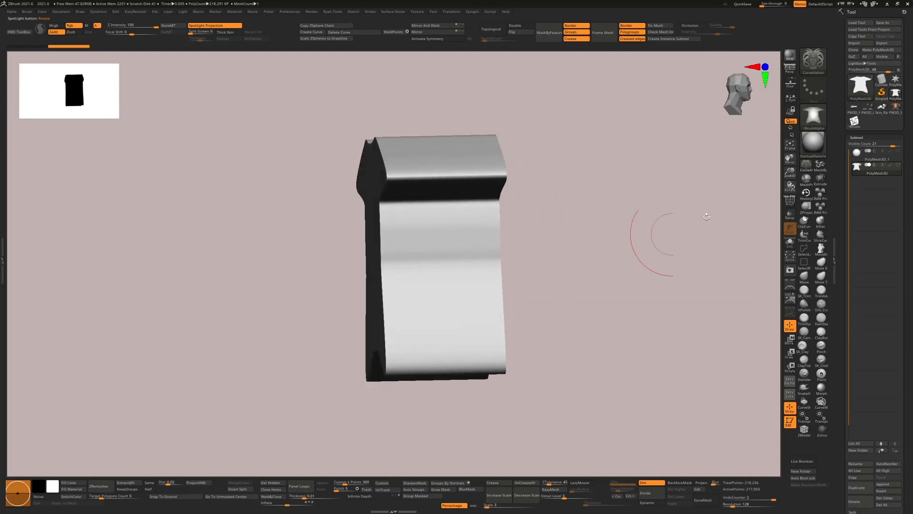
Compare the extruded silhouette with the sphere briefly shown, and examine its thickness from the side and front
click(898, 152)
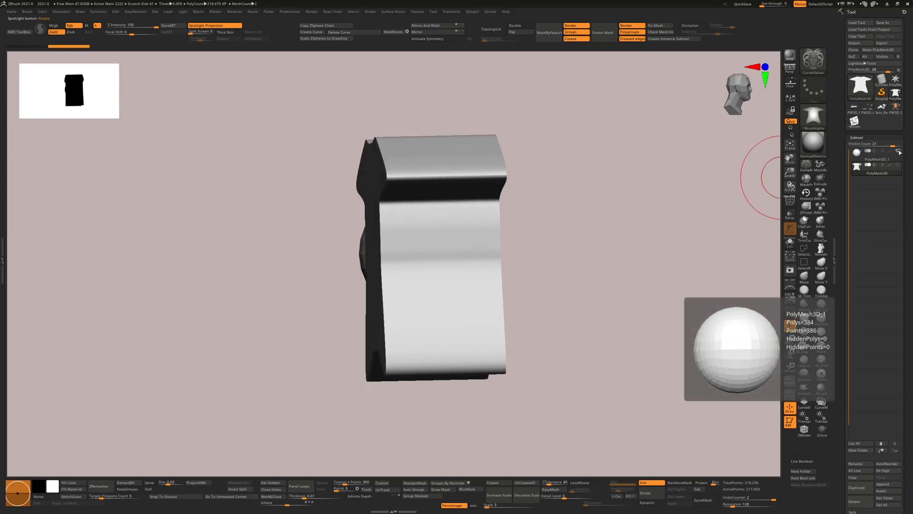
click(899, 151)
right_drag(649, 248, 564, 289)
mouse_move(478, 310)
shift+right_down()
mouse_move(465, 316)
mouse_move(477, 291)
mouse_move(509, 299)
mouse_move(566, 295)
mouse_move(556, 283)
mouse_move(667, 290)
shift+right_up()
mouse_move(571, 293)
ctrl+right_down()
mouse_move(559, 279)
mouse_move(558, 247)
mouse_move(542, 275)
mouse_move(516, 275)
mouse_move(525, 271)
ctrl+right_up()
mouse_move(593, 267)
right_down()
mouse_move(575, 273)
mouse_move(570, 258)
right_up()
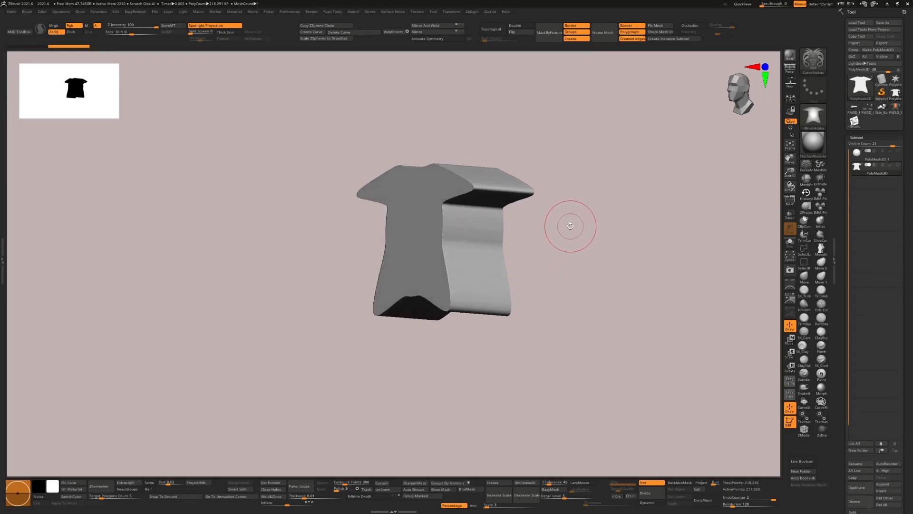
mouse_move(566, 241)
right_down()
mouse_move(585, 245)
mouse_move(552, 238)
mouse_move(571, 253)
right_up()
key(ctrl+shift)
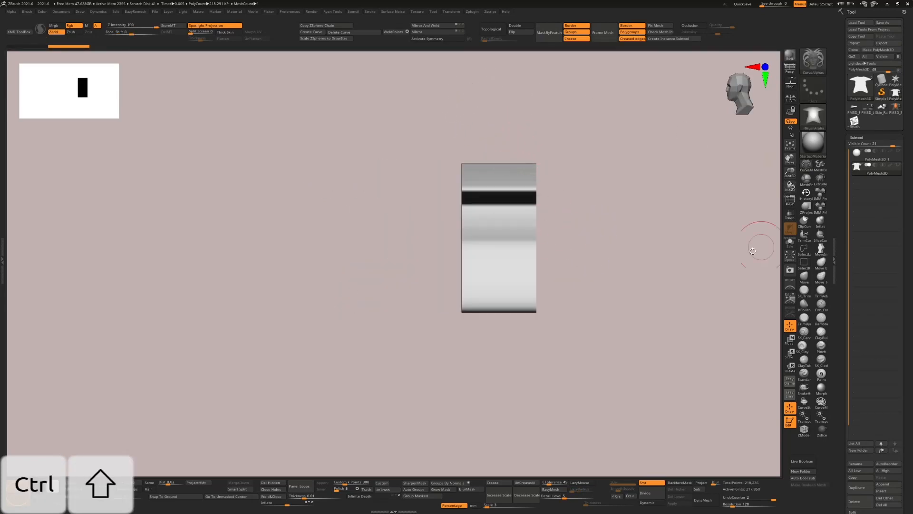
right_drag(752, 250, 764, 201)
Inspect the silhouette mesh's topology with PolyFrame from the front and view its thickness from the side
click(788, 204)
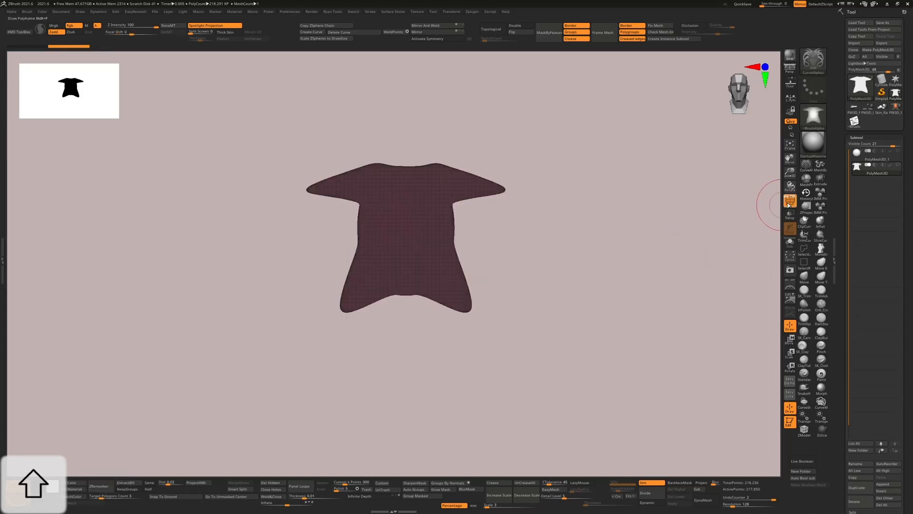
key(f)
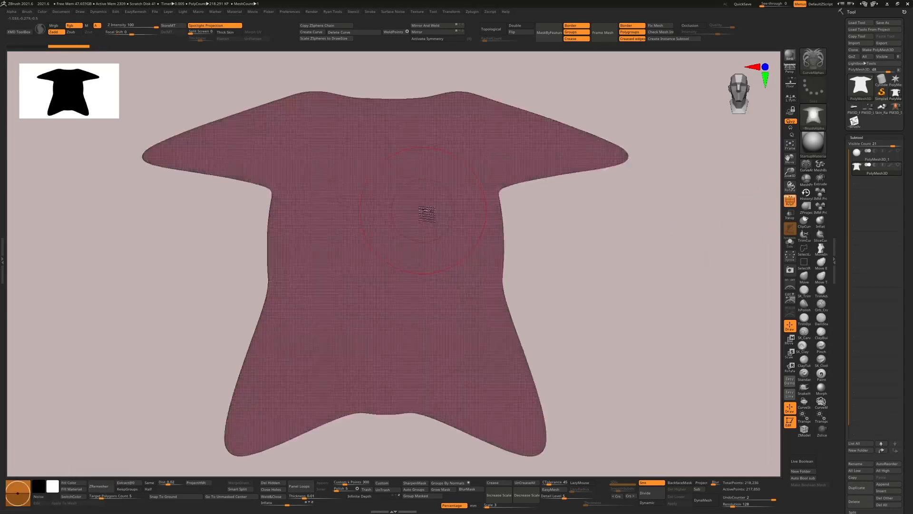
key(f)
click(789, 201)
right_drag(685, 216, 652, 224)
shift+click(791, 202)
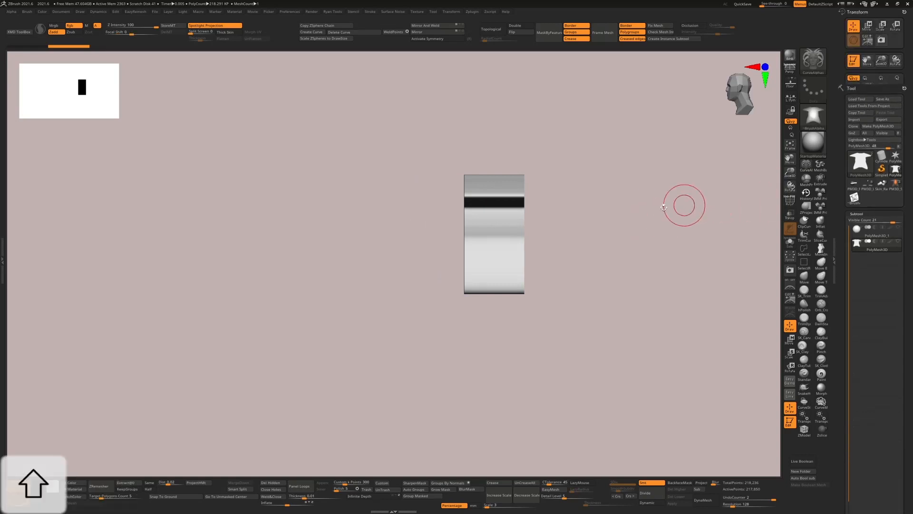
Thin the silhouette mesh with two vertical ClipCurve cuts made from its side view
drag(646, 230, 655, 226)
mouse_move(664, 222)
shift+right_down()
mouse_move(658, 232)
mouse_move(523, 258)
shift+right_up()
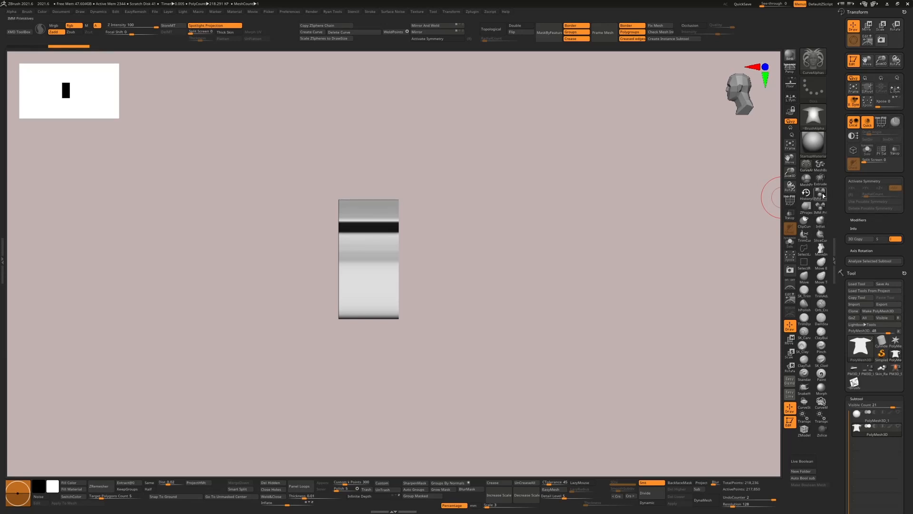
click(808, 224)
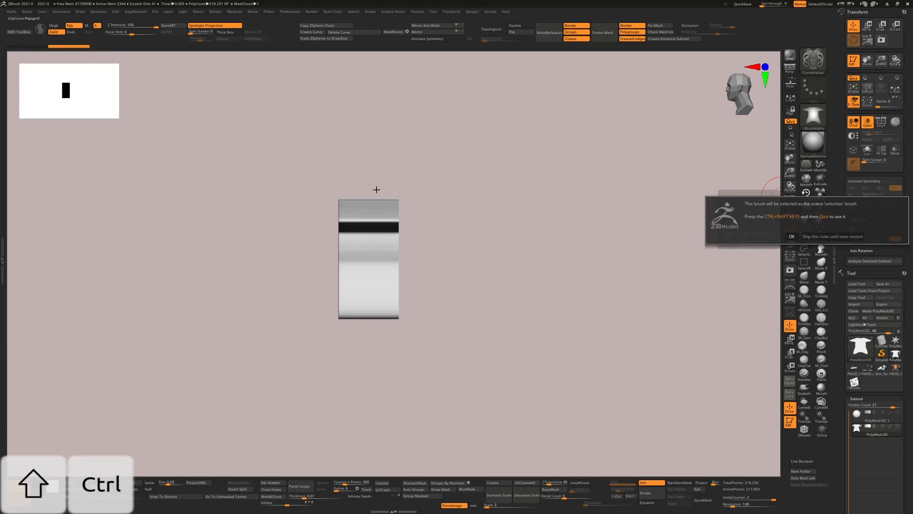
click(821, 236)
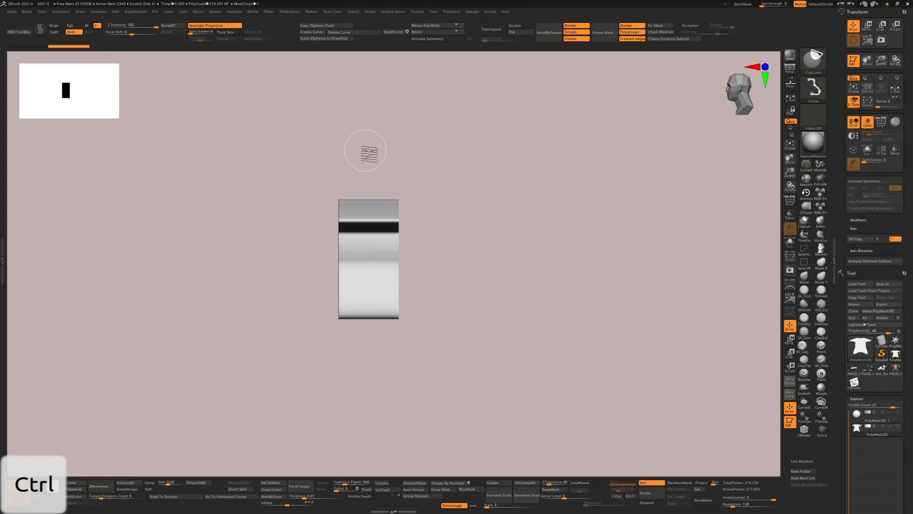
ctrl+drag(367, 148, 363, 412)
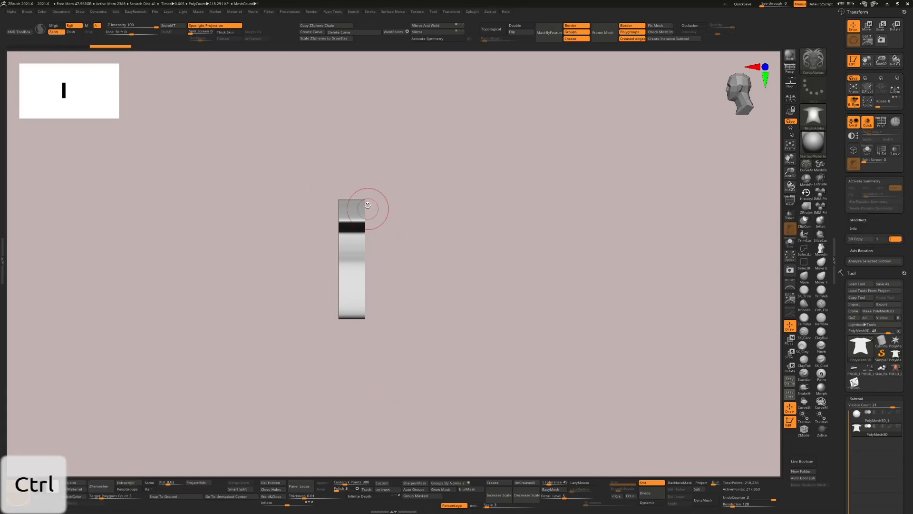
ctrl+shift+drag(350, 167, 349, 397)
drag(420, 323, 539, 304)
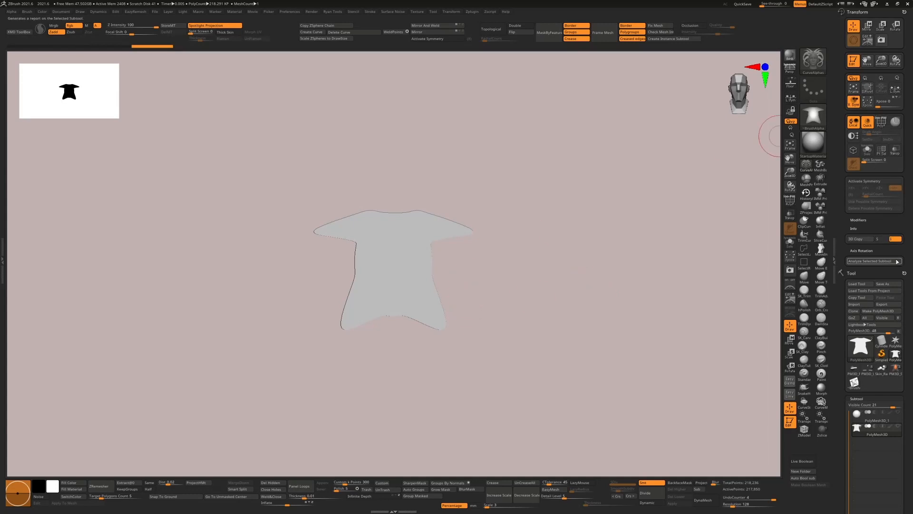
Delete the silhouette subtool, accept the irreversible removal, and frame the remaining sphere
click(905, 12)
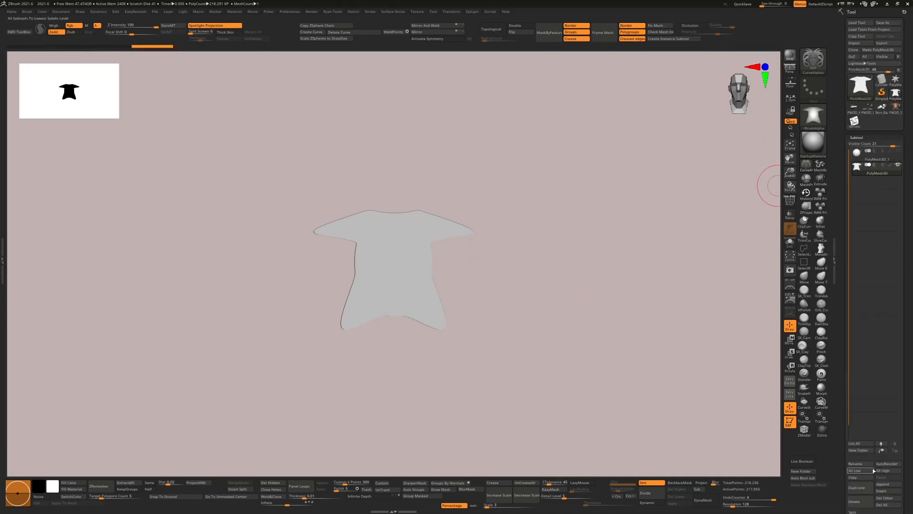
click(863, 500)
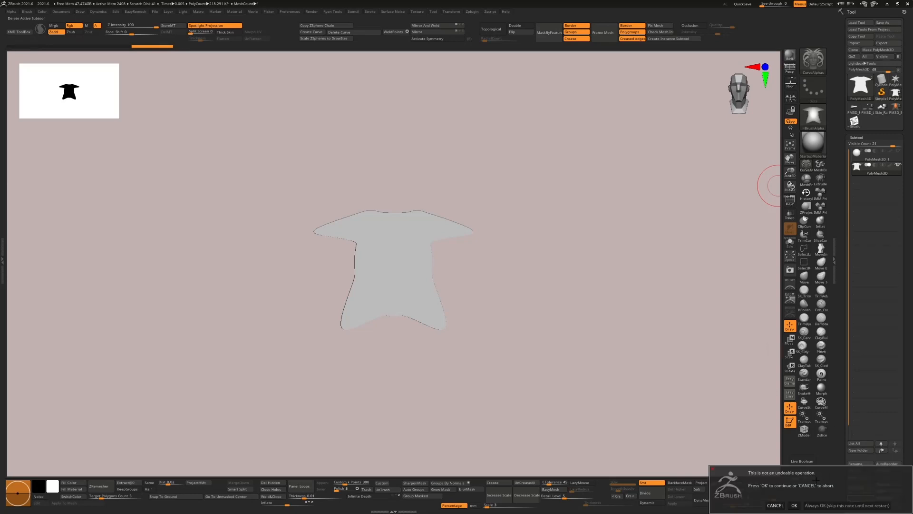
click(794, 505)
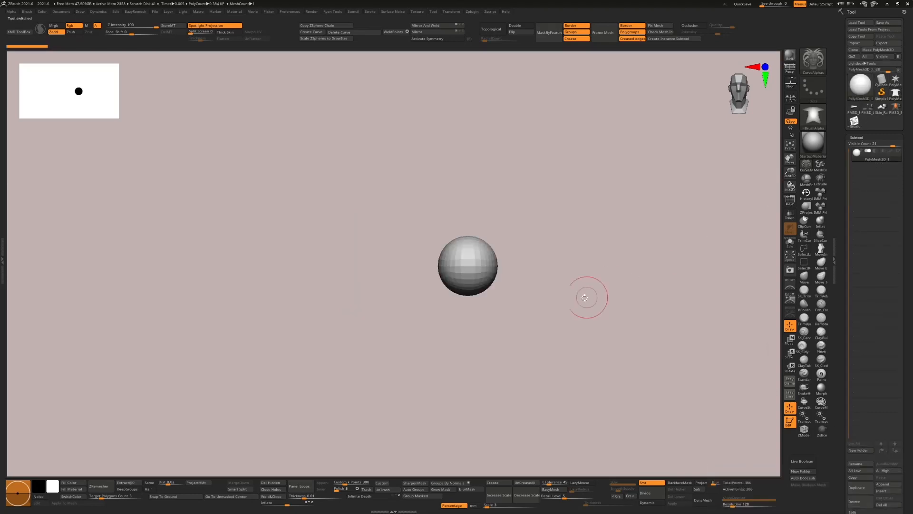
key(f)
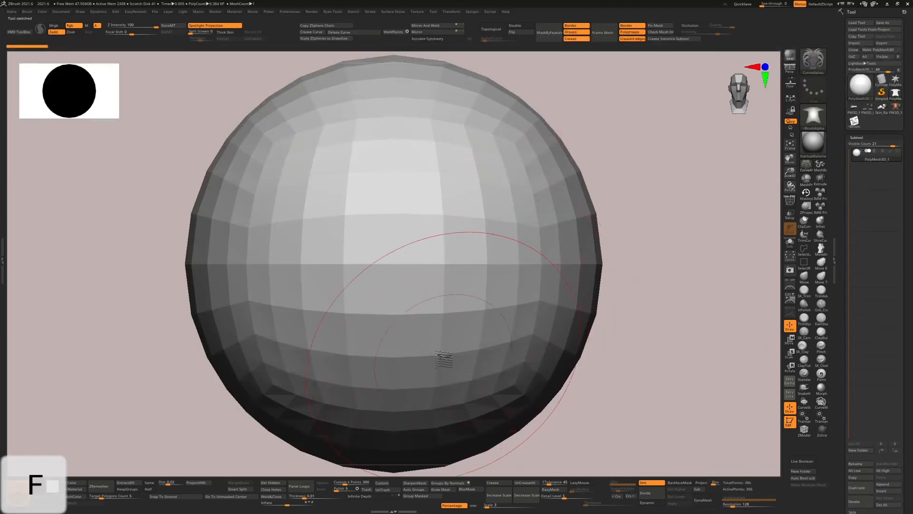
key(f)
Choose the ExtrudeProfile2 brush and draw a roughly horizontal profile extrusion outward from the middle of the sphere
key(b)
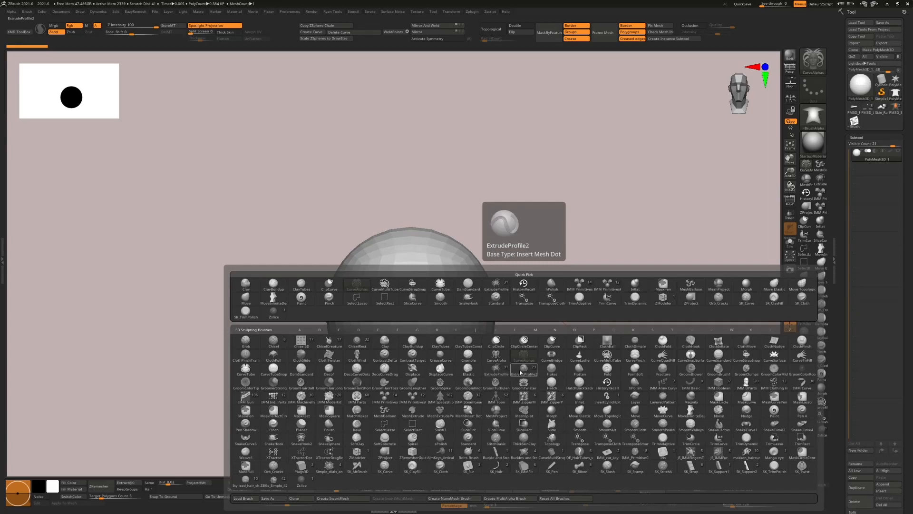
click(522, 370)
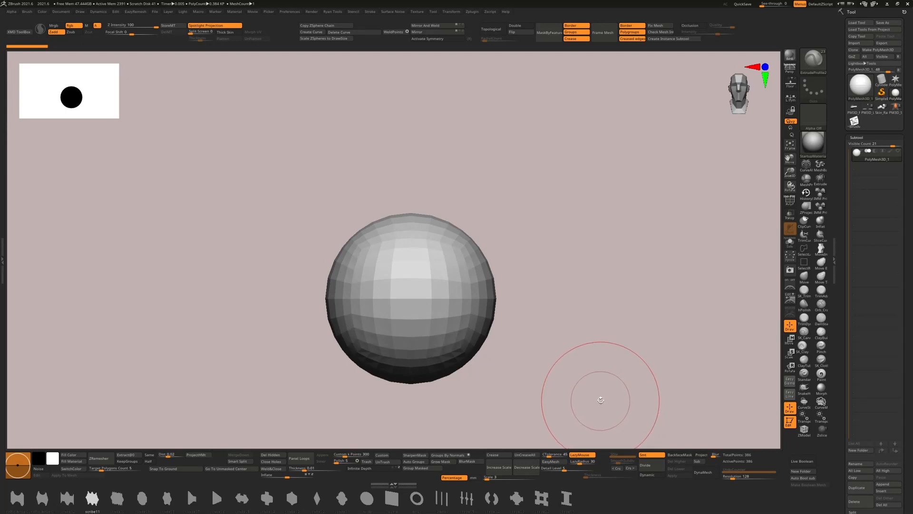
alt+drag(582, 360, 519, 316)
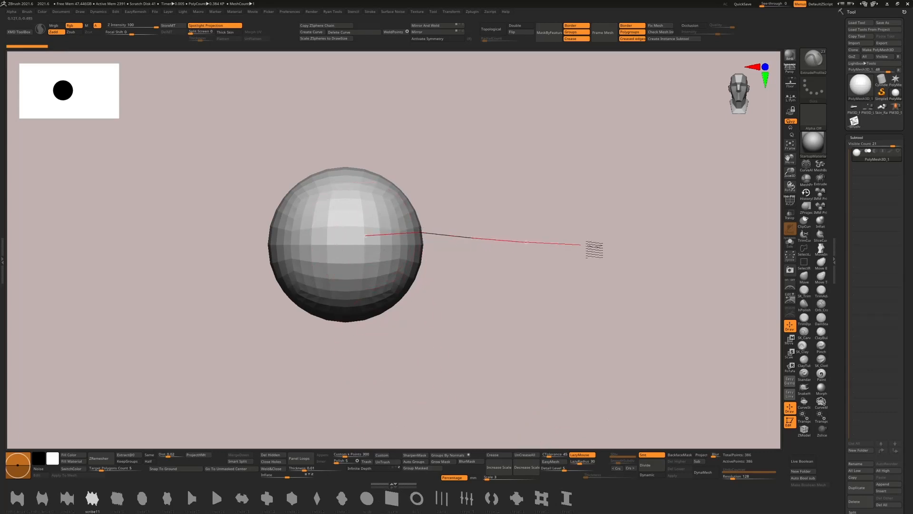
mouse_move(595, 249)
mouse_down()
mouse_move(672, 253)
mouse_move(650, 253)
mouse_move(648, 242)
mouse_up()
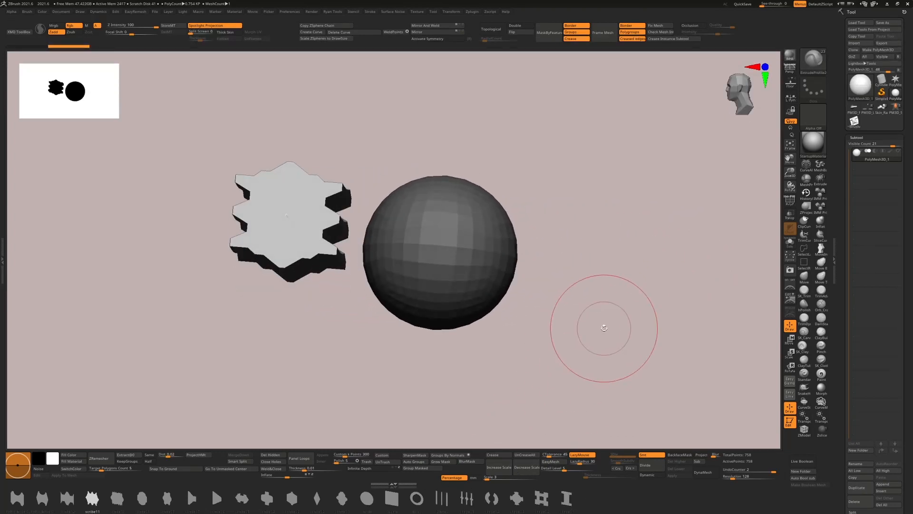
Examine the extruded profile from the side and front, using PolyFrame to show its polygroups and end cap
shift+drag(604, 328, 626, 325)
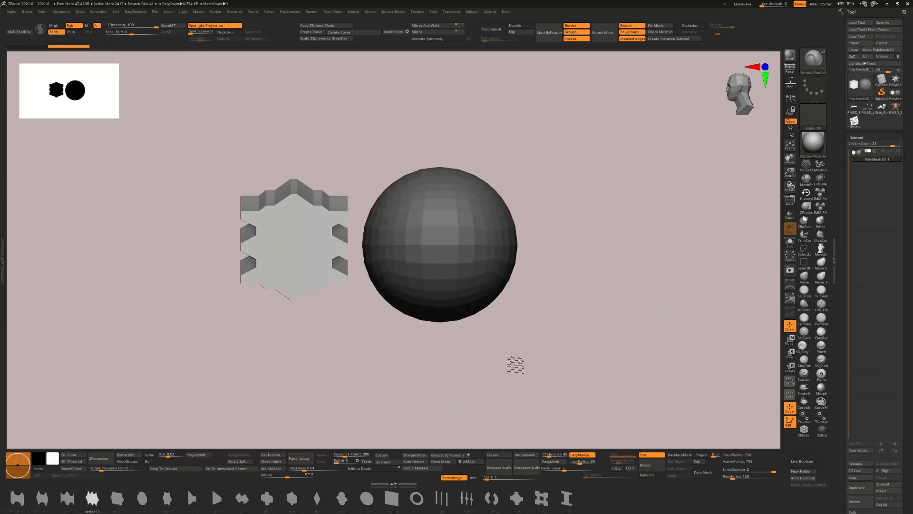
mouse_move(516, 365)
mouse_down()
mouse_move(524, 363)
mouse_move(505, 333)
mouse_up()
key(shift)
click(790, 200)
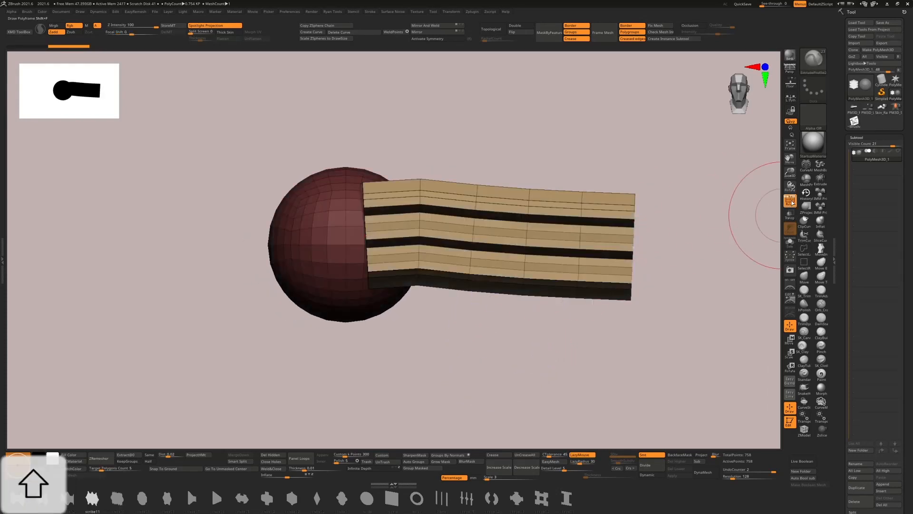
key(ctrl)
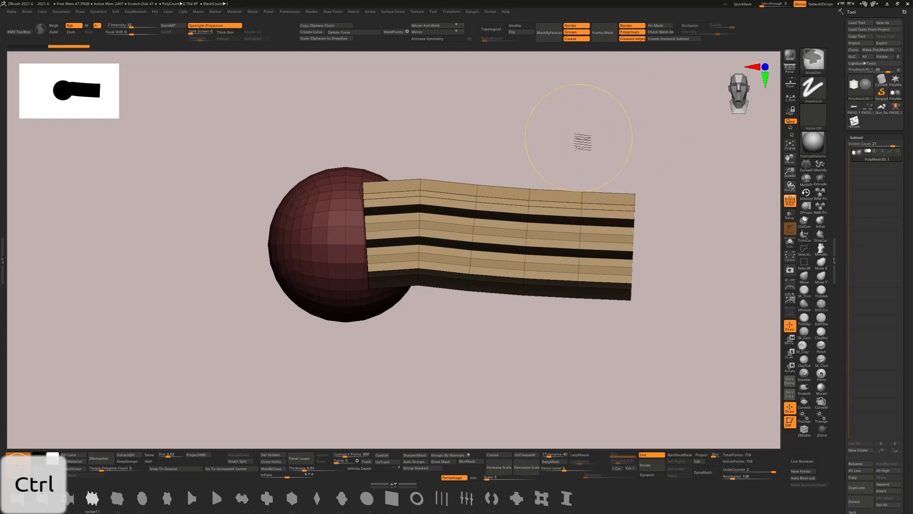
key(ctrl+shift)
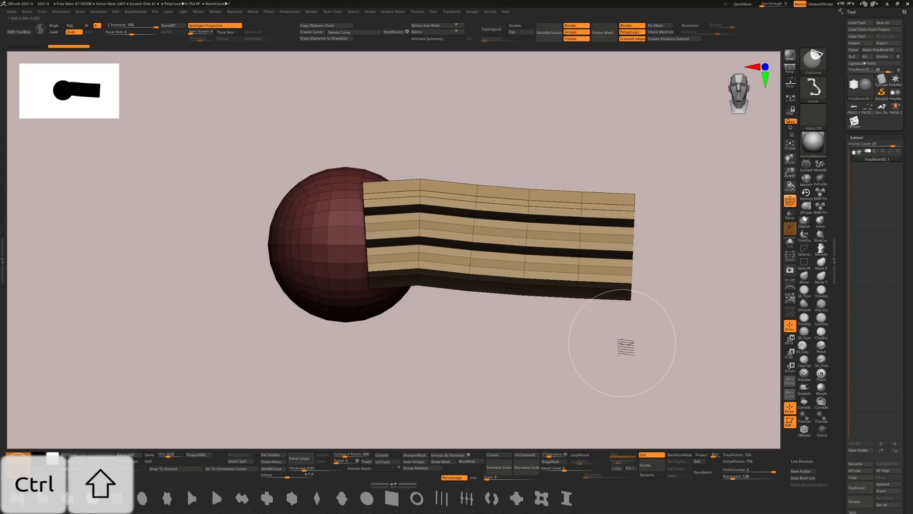
key(ctrl+shift)
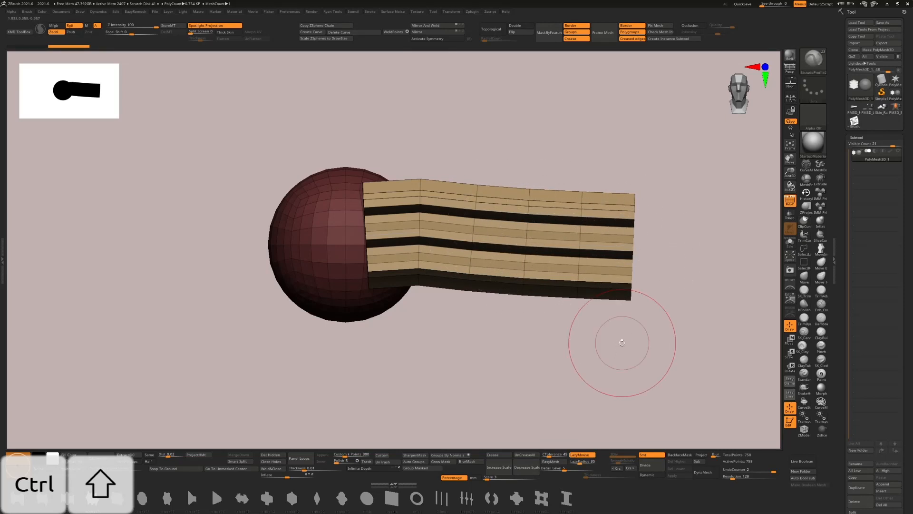
drag(621, 343, 567, 369)
shift+drag(605, 322, 534, 381)
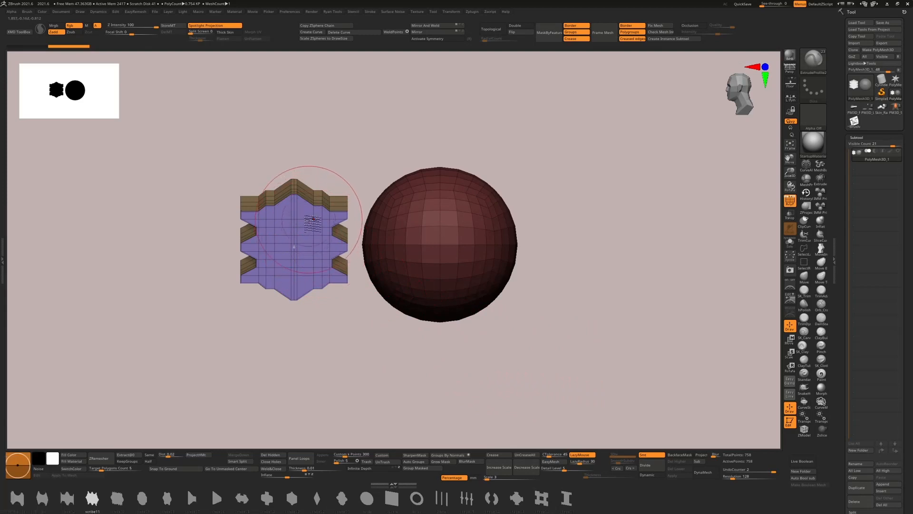
Hide the extrusion's side polygroup, leaving only its end caps and the sphere, and examine them from several angles
ctrl+shift+click(328, 213)
ctrl+shift+click(304, 212)
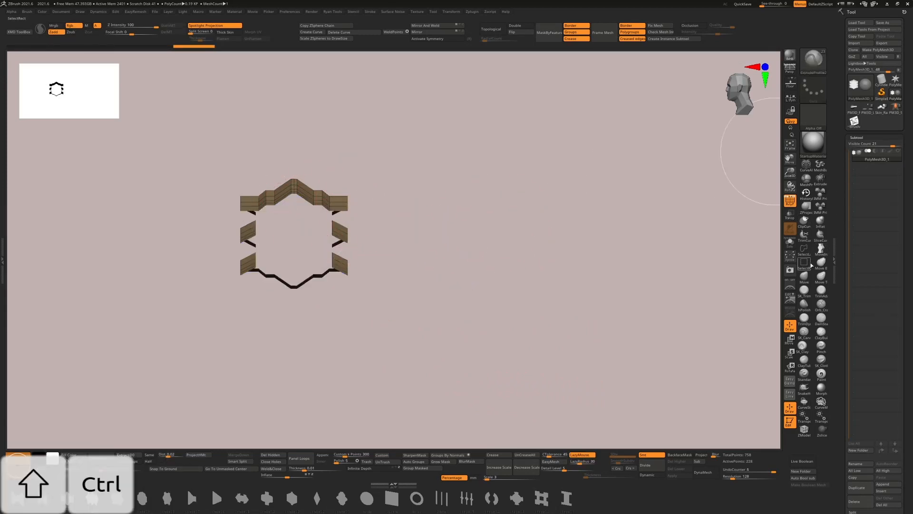
ctrl+shift+click(444, 230)
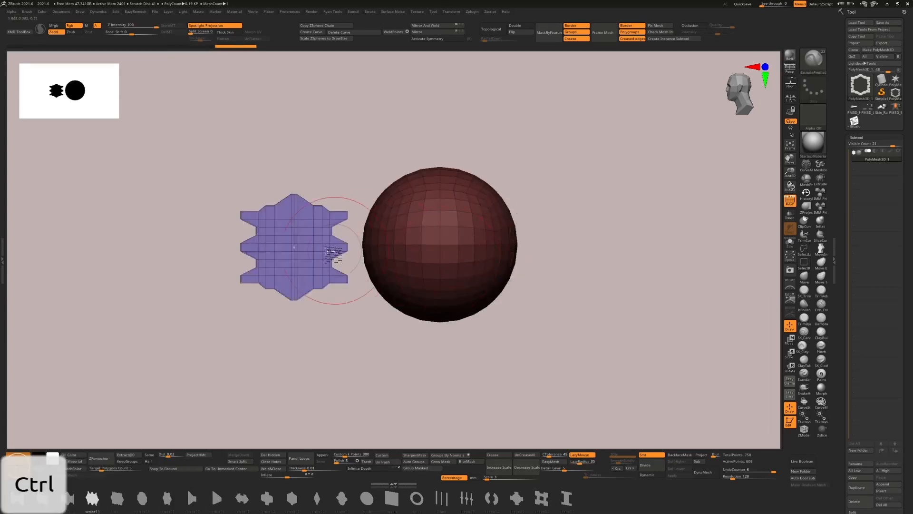
right_drag(335, 250, 363, 261)
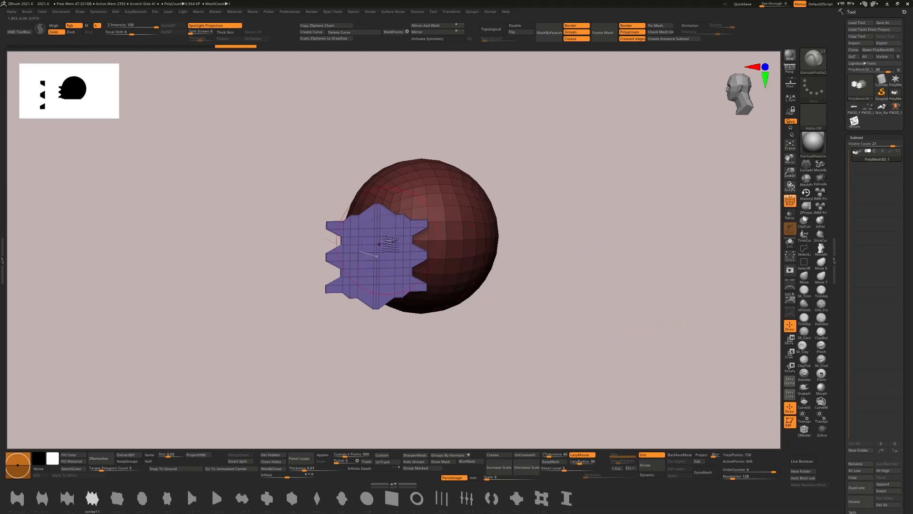
mouse_move(551, 266)
mouse_down()
mouse_move(589, 267)
mouse_move(571, 265)
mouse_up()
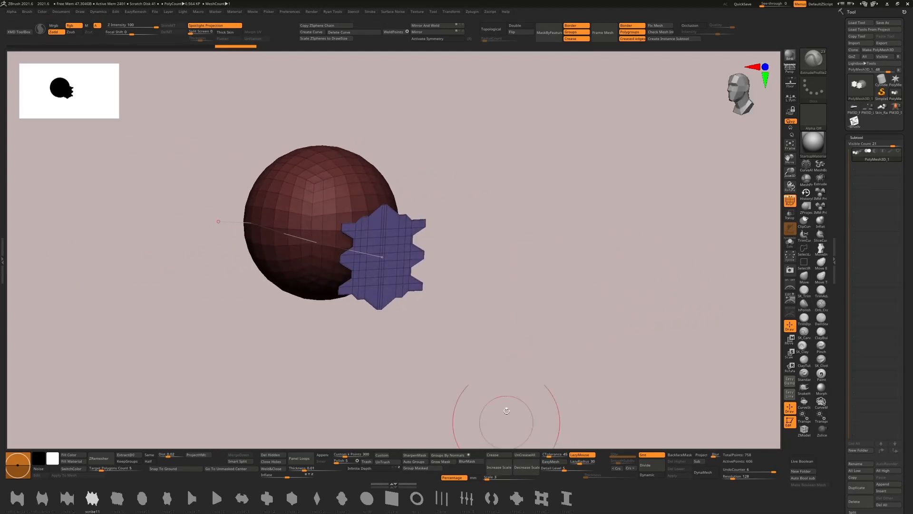
shift+drag(507, 410, 511, 400)
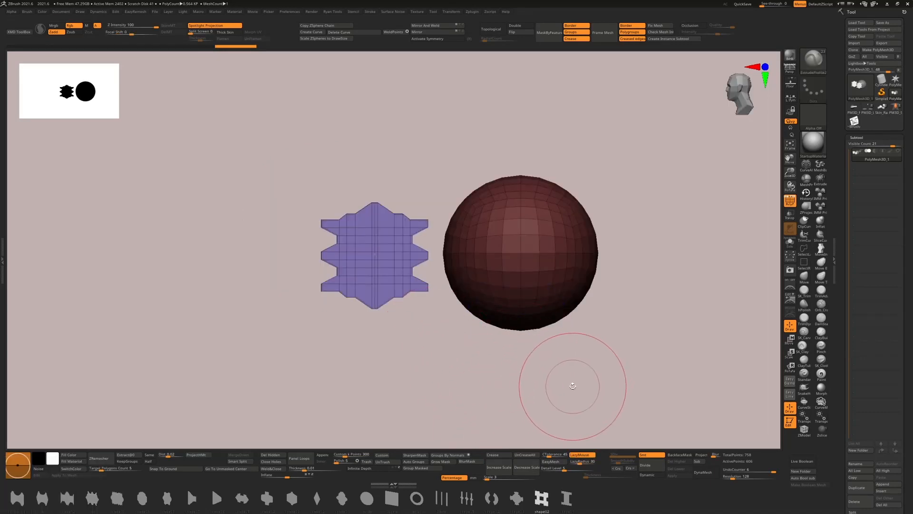
Unhide the extrusion's sides and rebuild it along the existing curve with the notched profile that has a square centre hole
key(w)
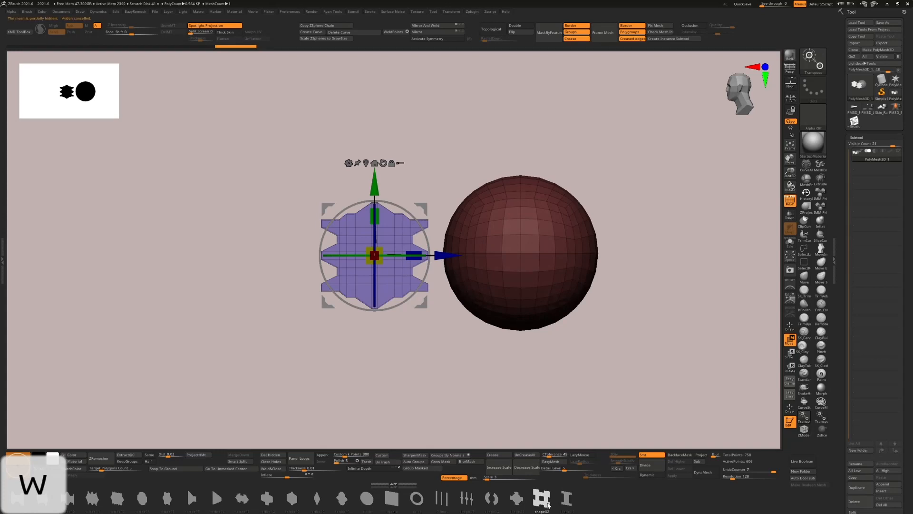
drag(514, 405, 400, 357)
ctrl+shift+click(545, 318)
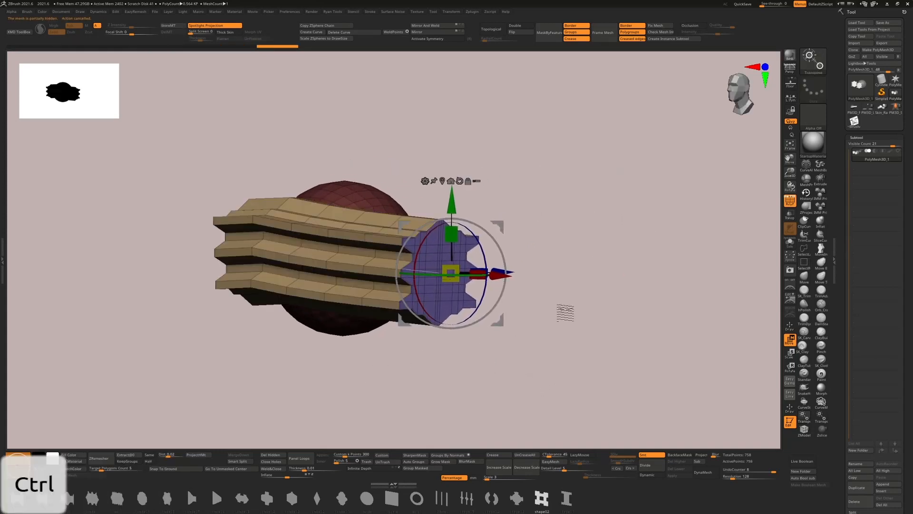
ctrl+click(544, 499)
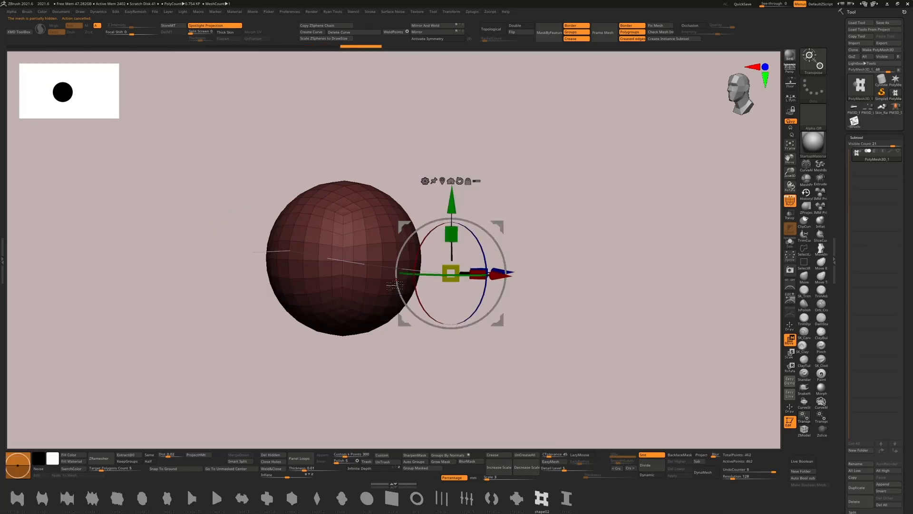
key(q)
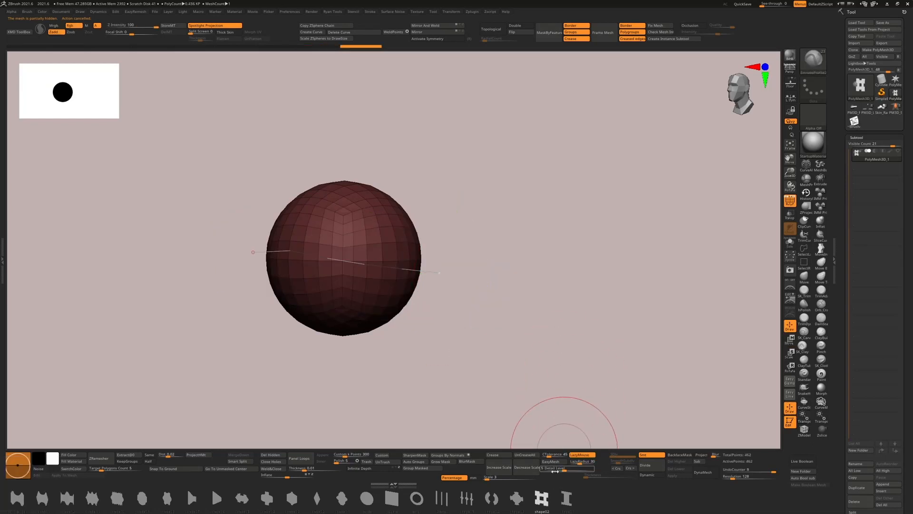
click(542, 498)
click(425, 273)
drag(536, 302, 515, 301)
ctrl+shift+click(542, 310)
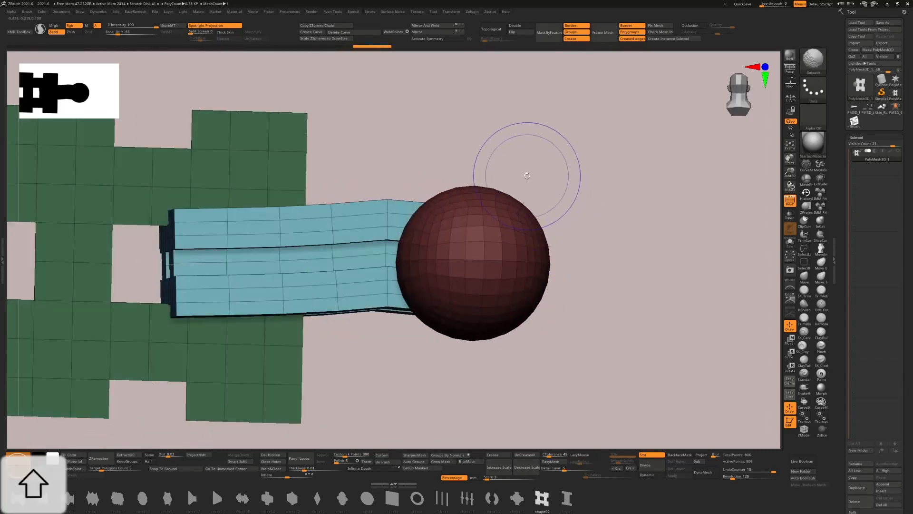
Clear the mask, then hide the rebuilt extrusion's sides and the sphere to isolate its end cap and the large flat profile
mouse_move(527, 172)
shift+mouse_down()
mouse_move(572, 202)
mouse_move(708, 235)
shift+mouse_up()
ctrl+right_drag(452, 222, 461, 247)
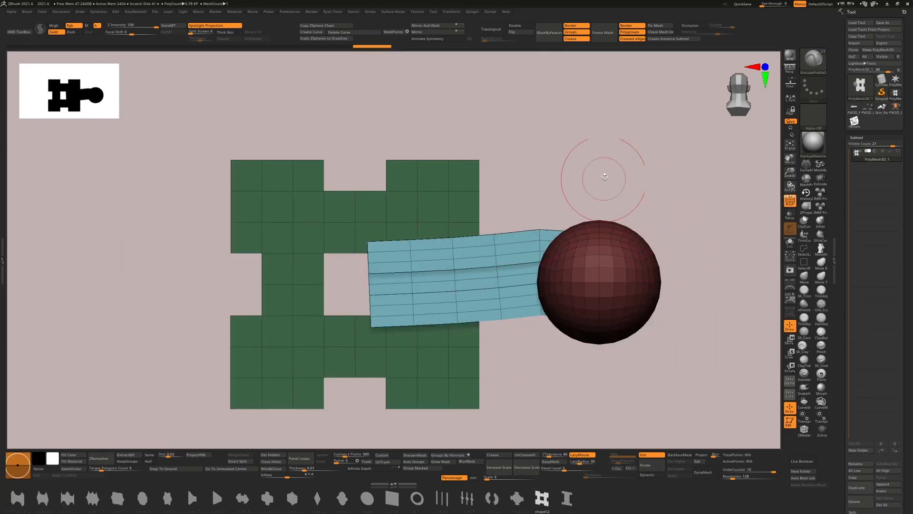
ctrl+drag(585, 153, 556, 181)
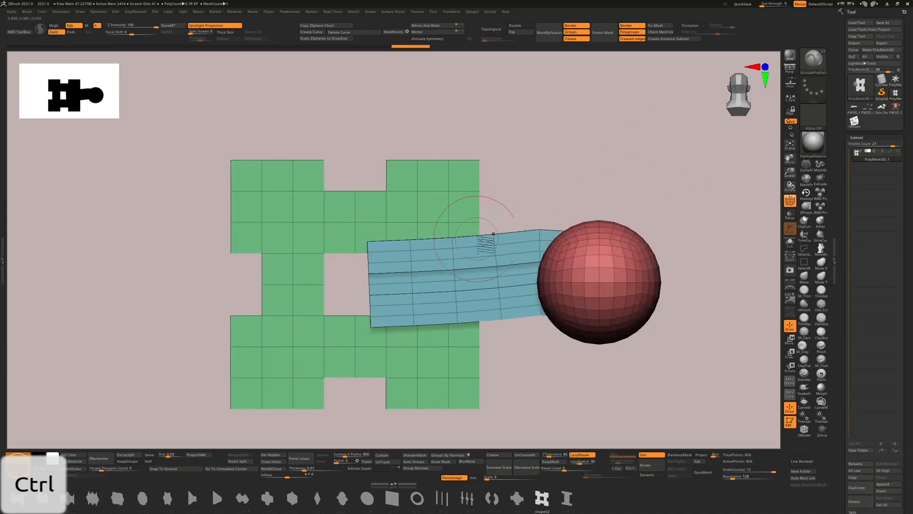
ctrl+shift+click(495, 245)
ctrl+shift+click(500, 250)
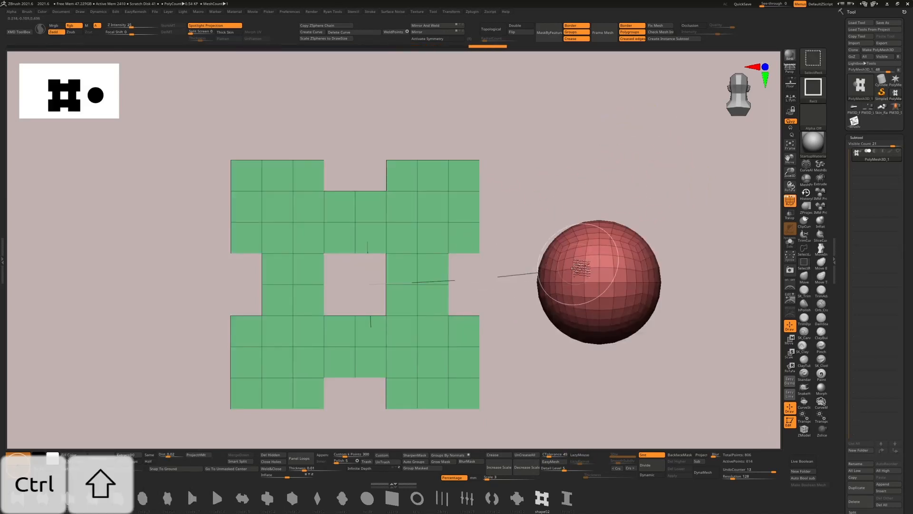
ctrl+shift+click(573, 266)
drag(543, 239, 556, 239)
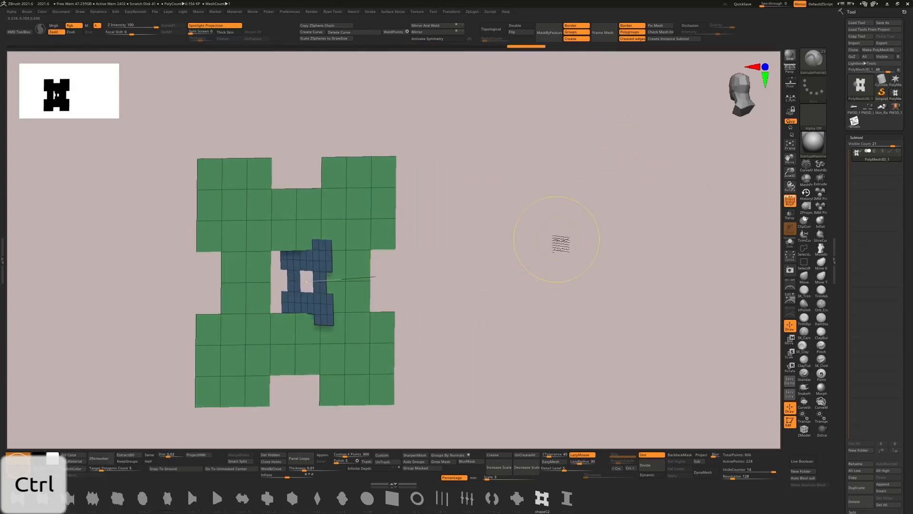
Undo the visibility changes and both profile extrusions, going back to the plain sphere
key(ctrl+z)
key(ctrl+z)
key(ctrl+z)
key(ctrl+z)
key(ctrl+z)
key(ctrl+z)
key(ctrl+z)
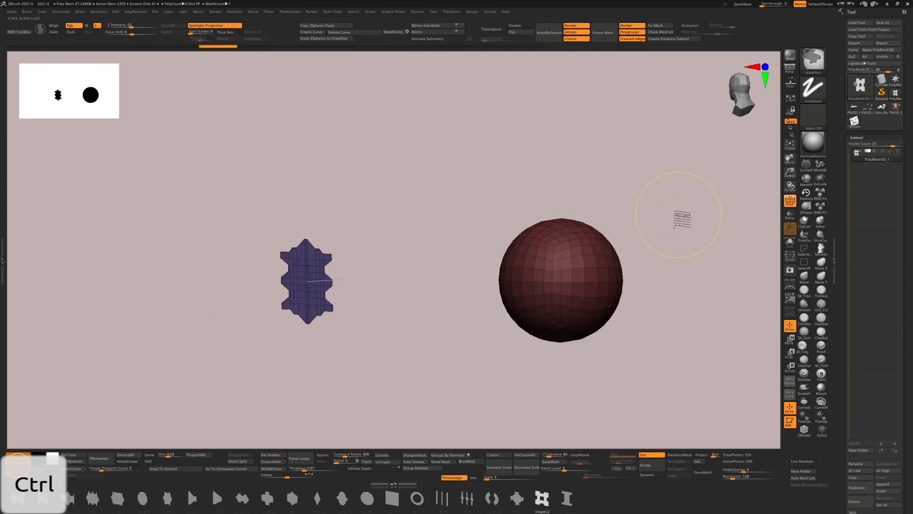
key(ctrl+z)
key(ctrl+z)
key(ctrl+z)
key(ctrl+z)
key(ctrl+z)
key(shift)
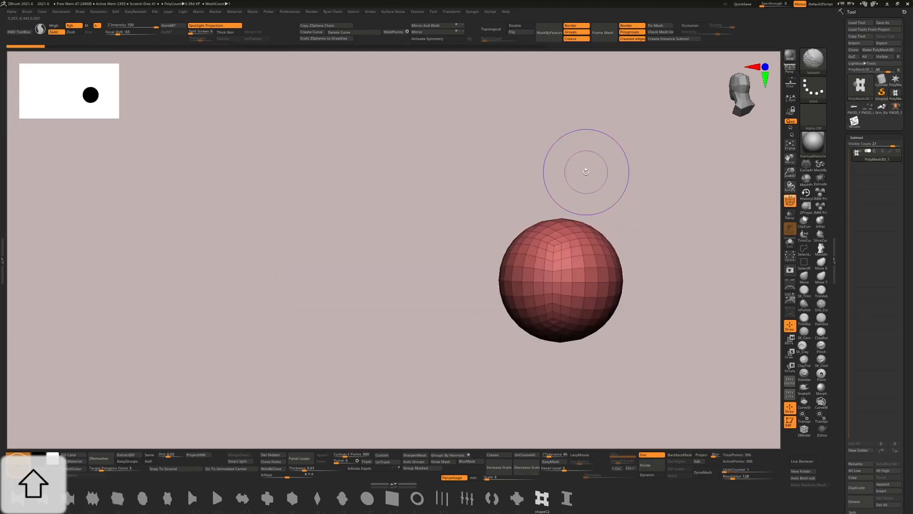
Replace the sphere mesh with the notched double-lobed profile from the ExtrudeProfile2 brush and face it from the front in Draw mode
mouse_move(586, 172)
mouse_down()
mouse_move(619, 203)
mouse_move(481, 233)
mouse_up()
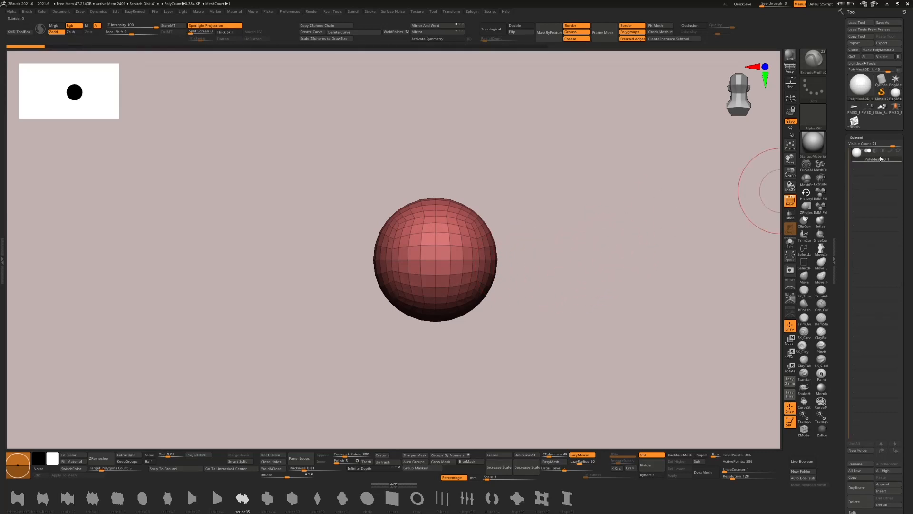
key(w)
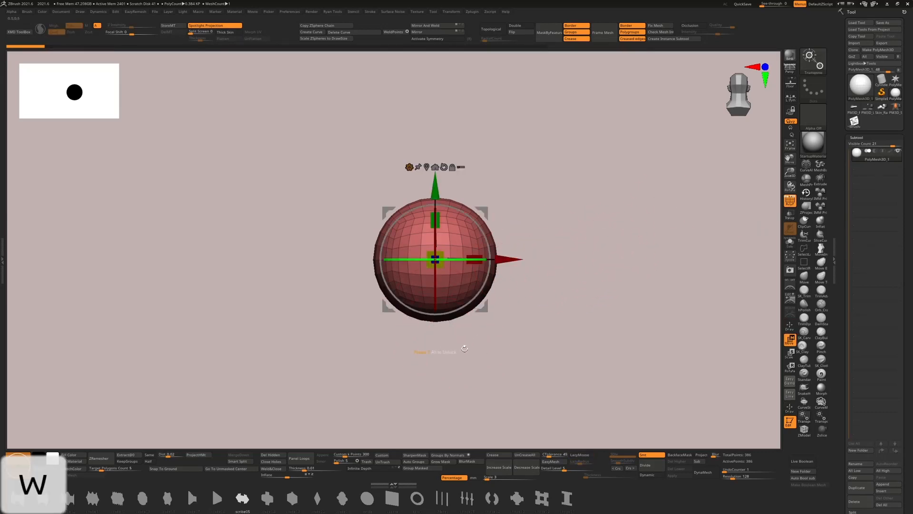
click(237, 496)
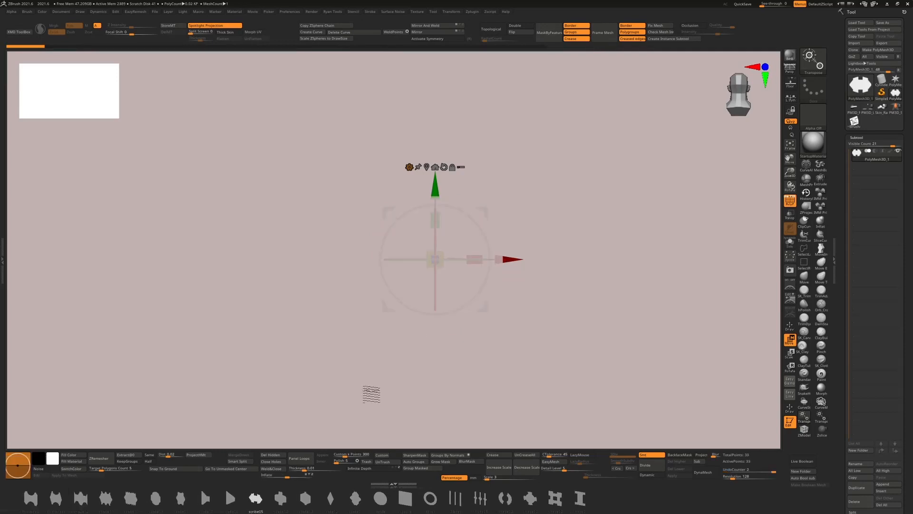
drag(382, 375, 485, 358)
key(q)
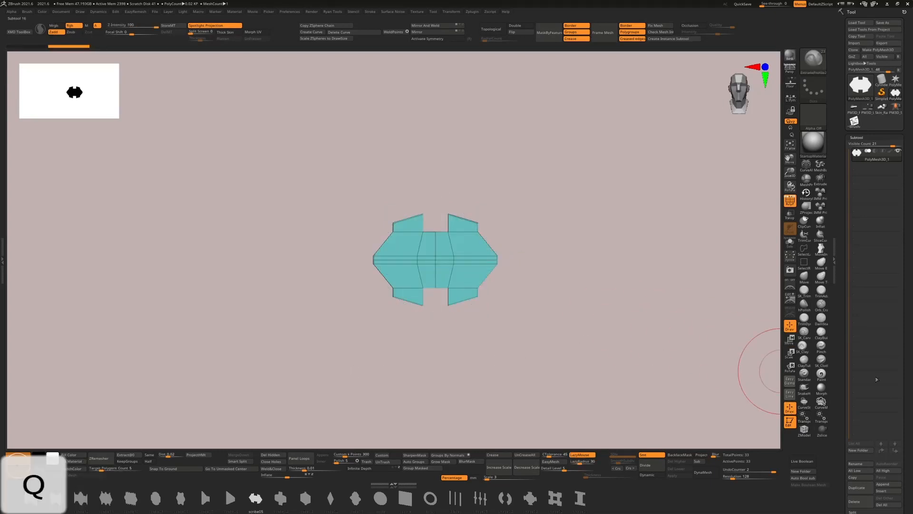
With ZModeler's Extrude Move edge action, pull two arms from the flat profile's right side and one from its upper-left edge
click(804, 429)
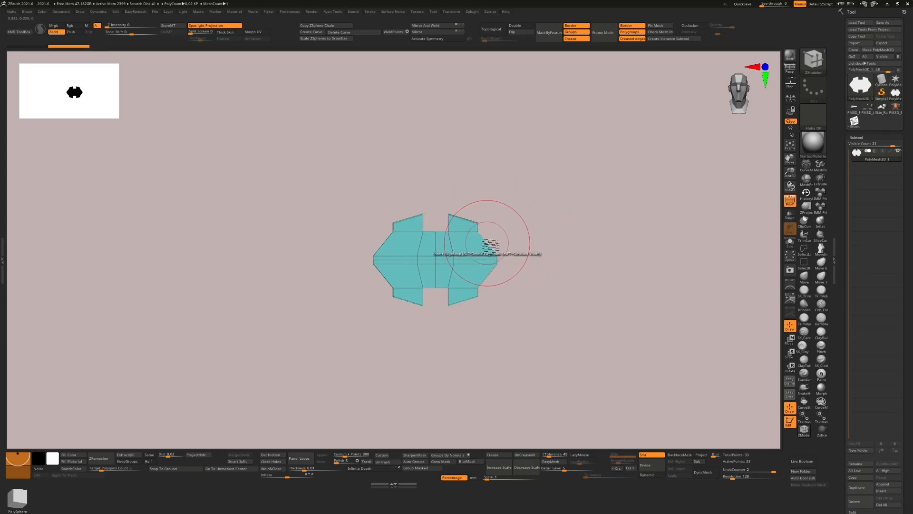
key(space)
click(486, 253)
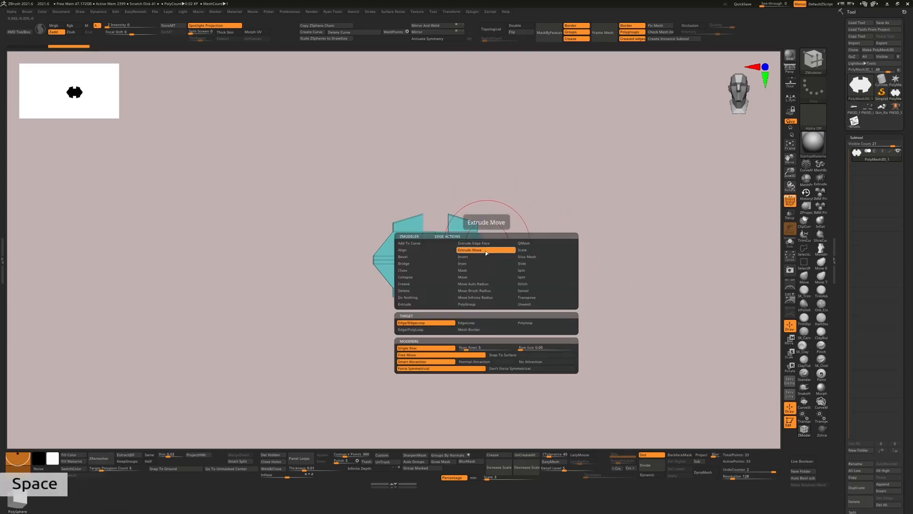
drag(493, 244, 560, 229)
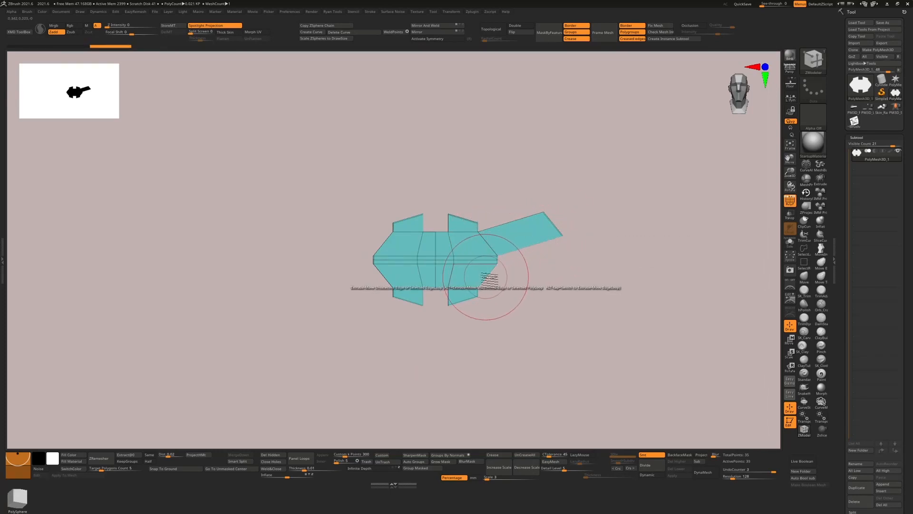
drag(489, 278, 557, 257)
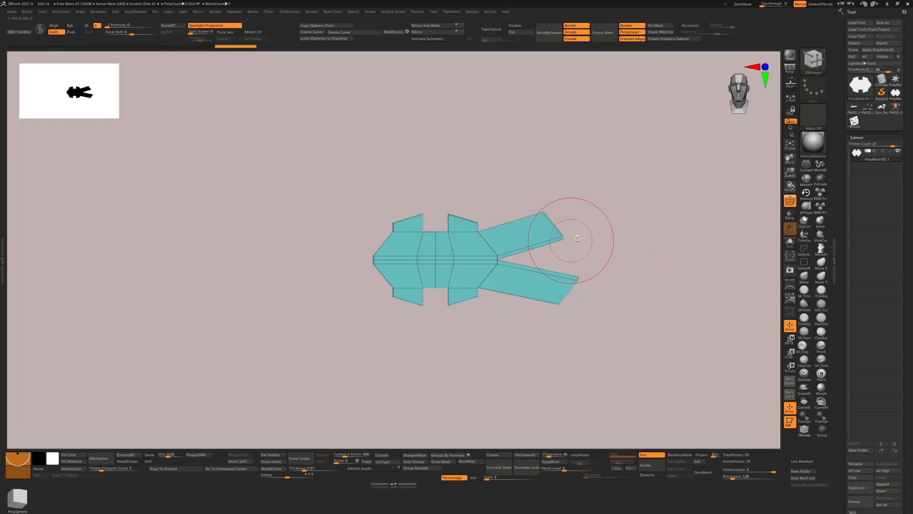
drag(382, 244, 342, 202)
drag(400, 194, 499, 145)
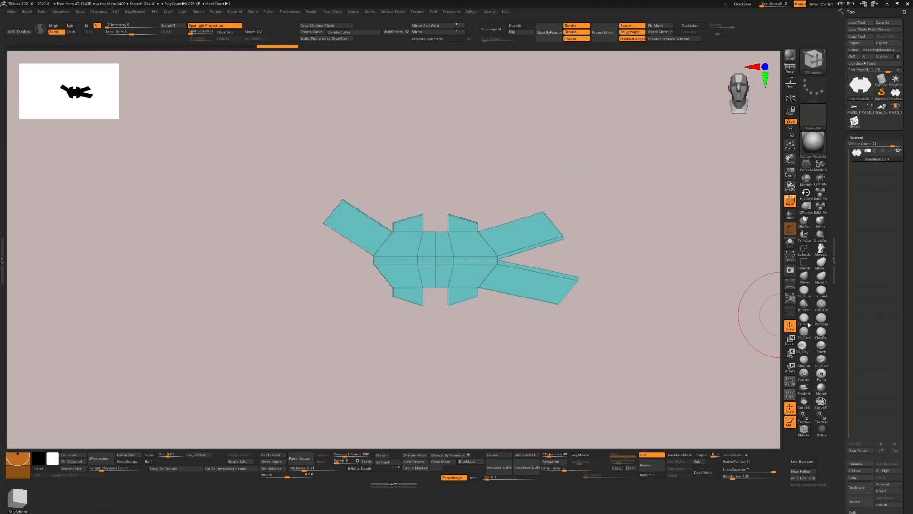
Select the ExtrudeProfile2 brush and add the edited flat mesh to it as a new profile using From Mesh
key(b)
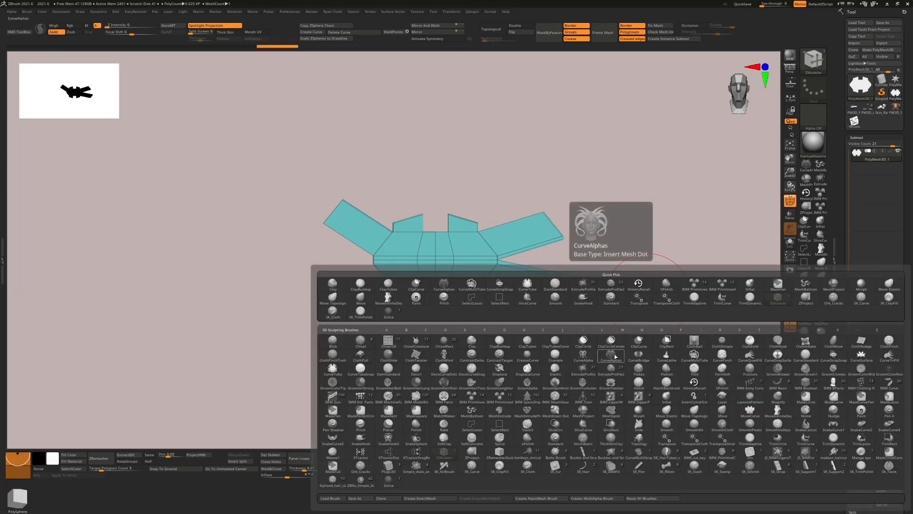
click(615, 357)
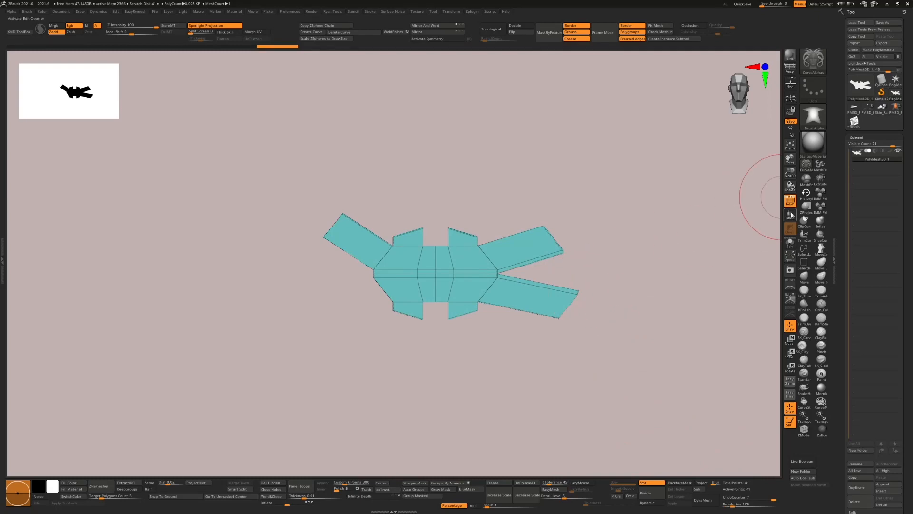
key(b)
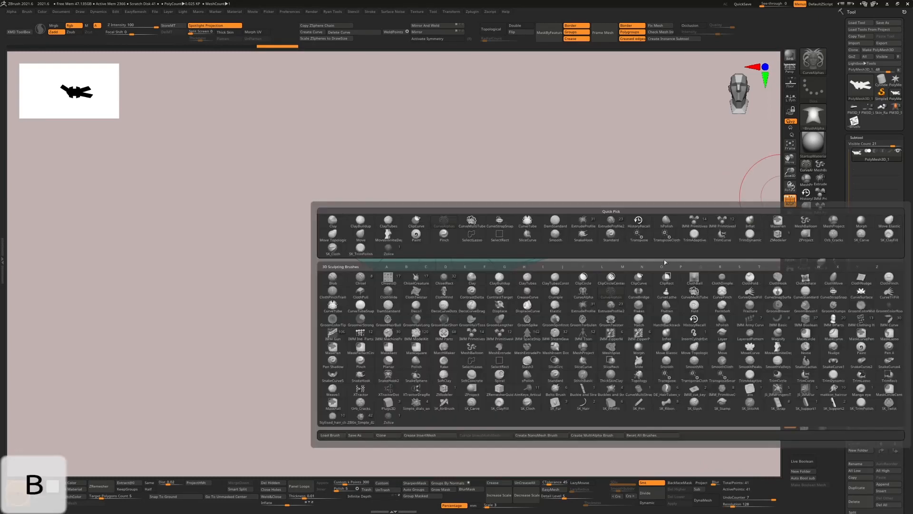
click(612, 308)
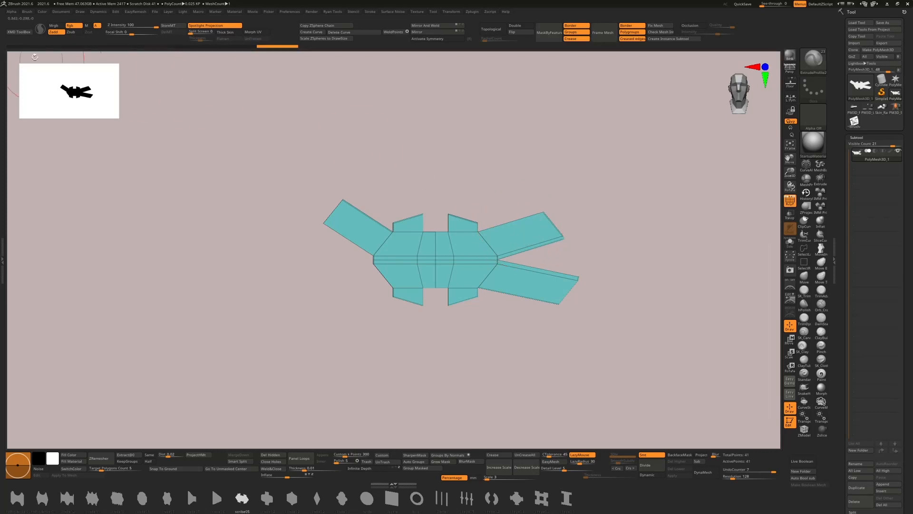
click(15, 13)
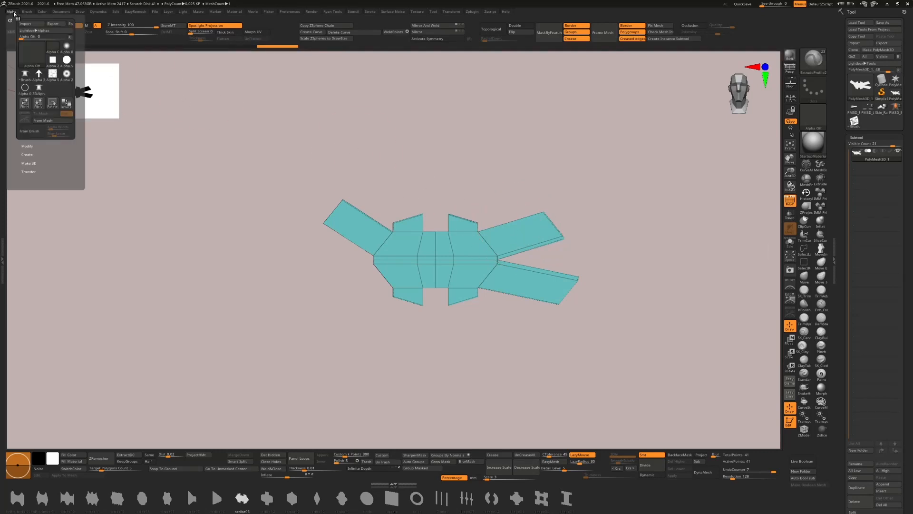
click(29, 12)
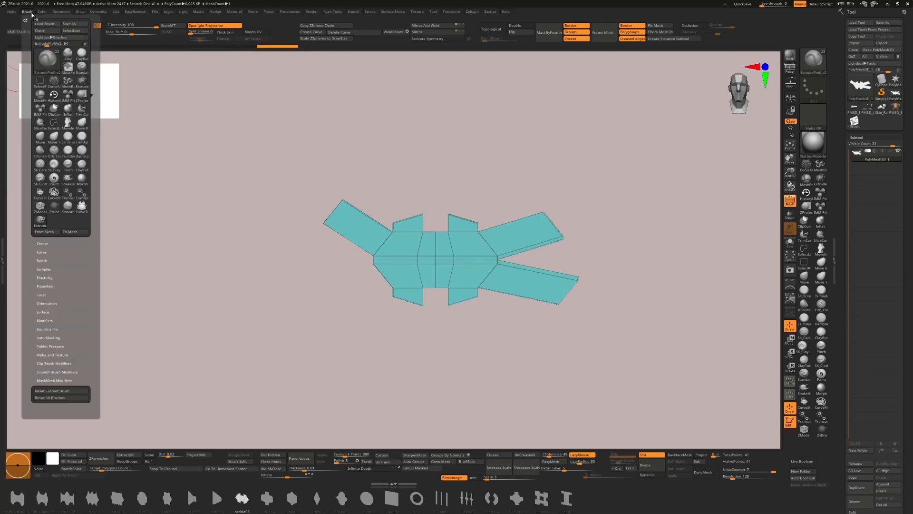
click(47, 232)
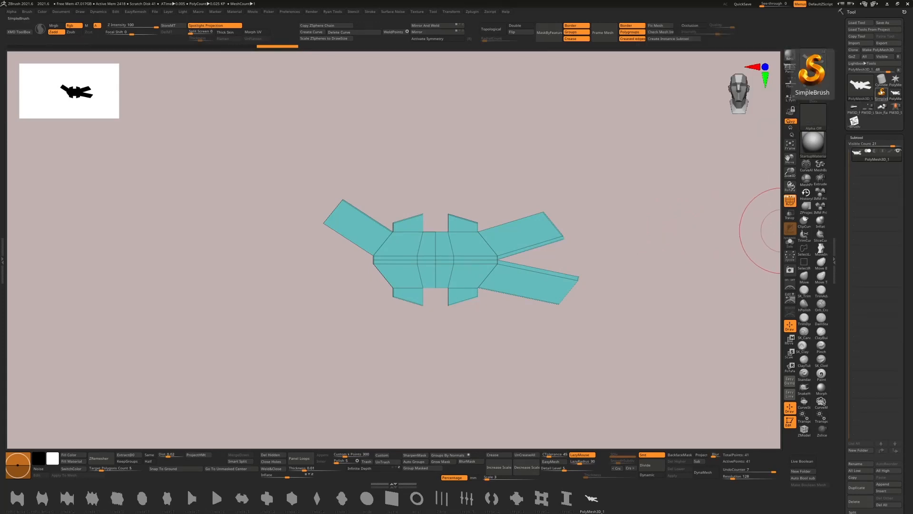
Load the Cylinder3D tool, convert it to a PolyMesh3D, and extrude the custom three-armed profile along a curve beside it
click(879, 80)
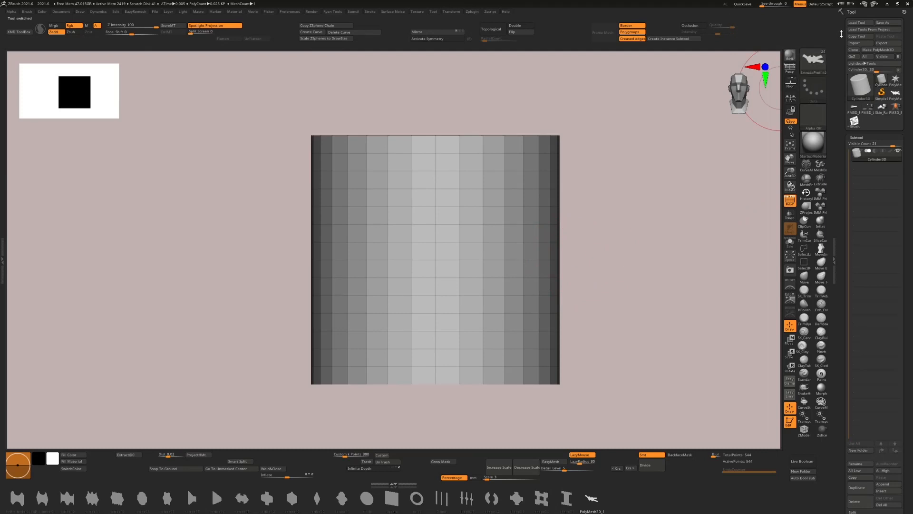
click(881, 53)
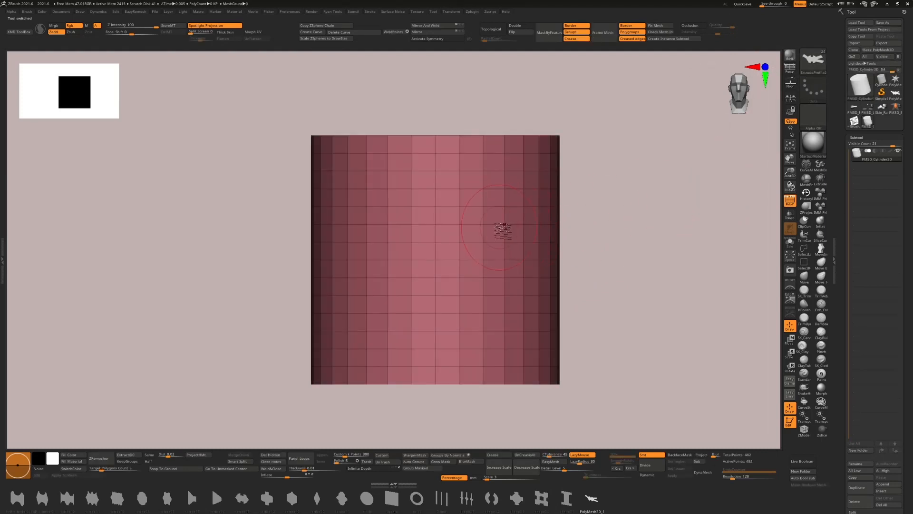
mouse_move(500, 230)
mouse_down()
mouse_move(734, 302)
mouse_move(695, 358)
mouse_move(500, 333)
mouse_move(447, 304)
mouse_move(463, 289)
mouse_move(483, 288)
mouse_move(516, 335)
mouse_move(359, 214)
mouse_move(309, 259)
mouse_move(357, 291)
mouse_up()
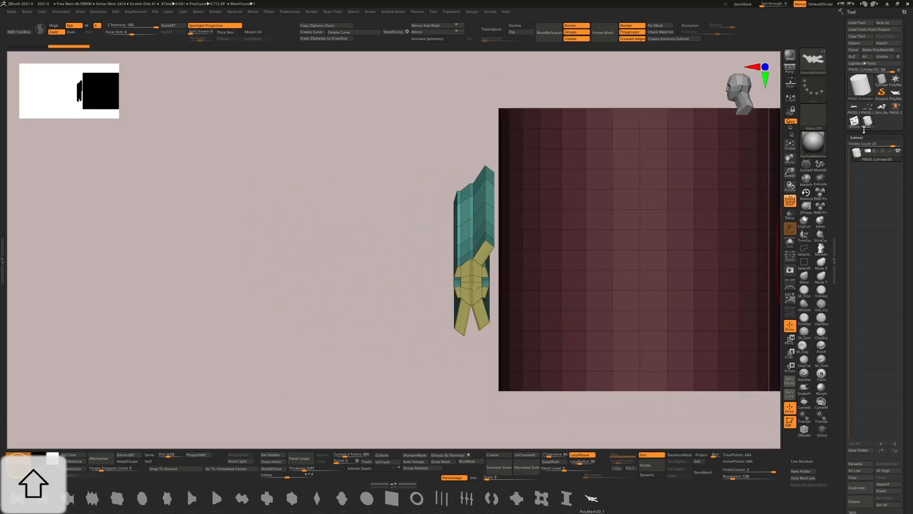
Switch back to the three-armed flat profile mesh and frame it from the front
click(854, 109)
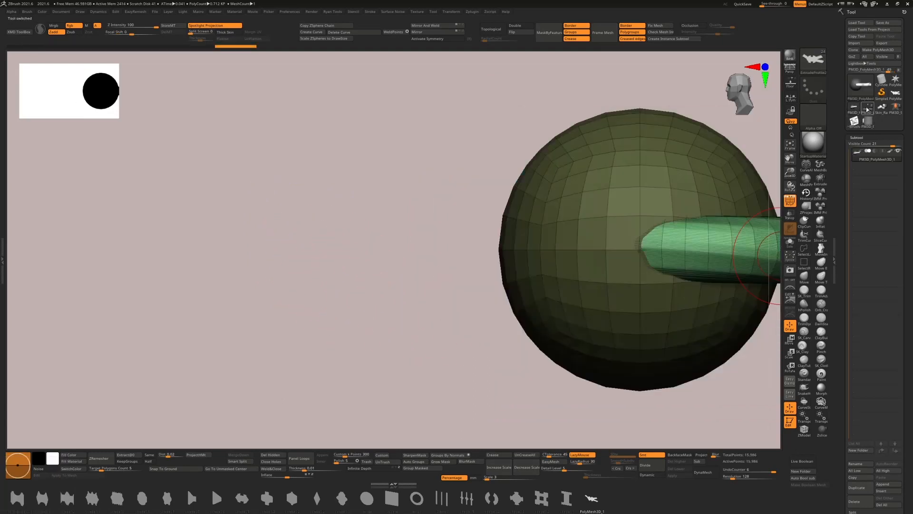
click(881, 107)
click(894, 95)
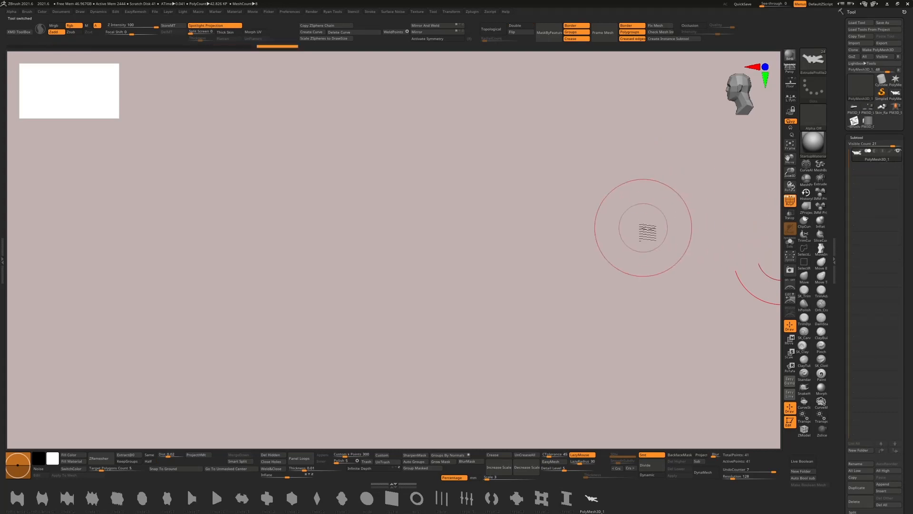
shift+drag(646, 234, 674, 240)
key(f)
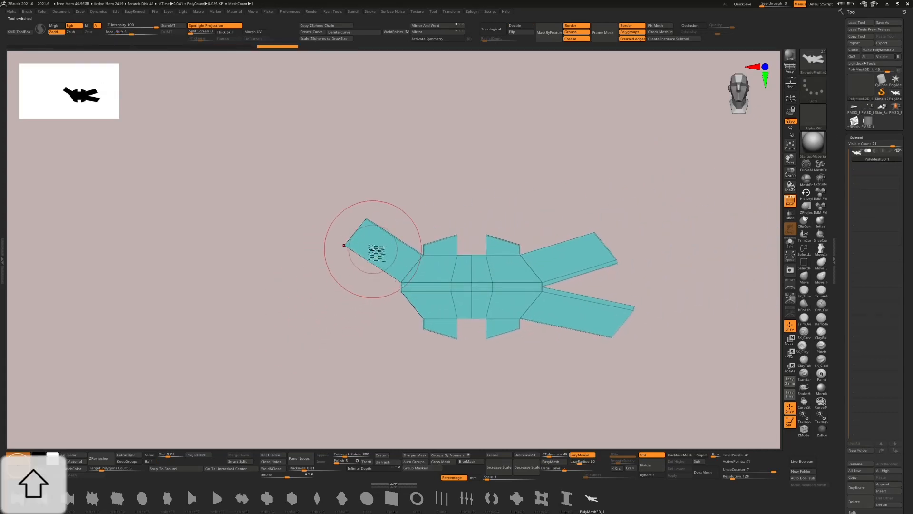
Select the ZModeler brush and bring up its polygon actions over the profile's upper-left arm
key(space)
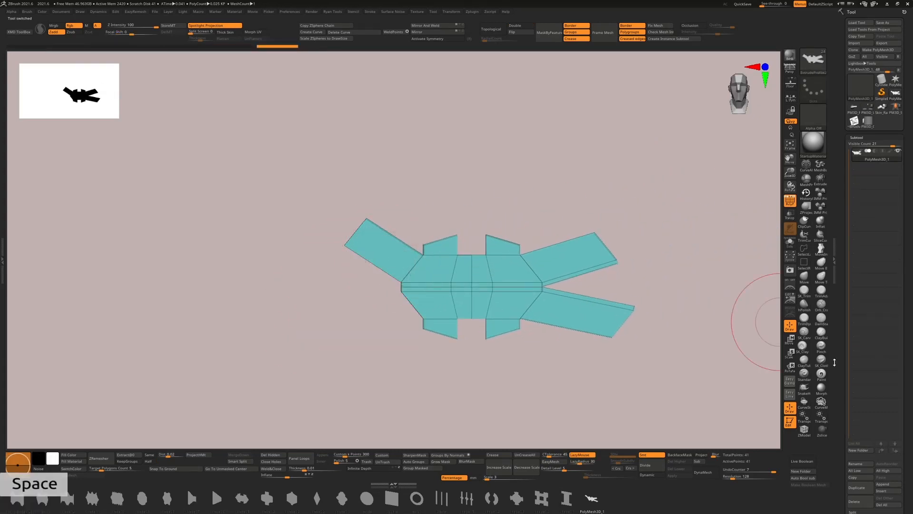
click(804, 429)
key(space)
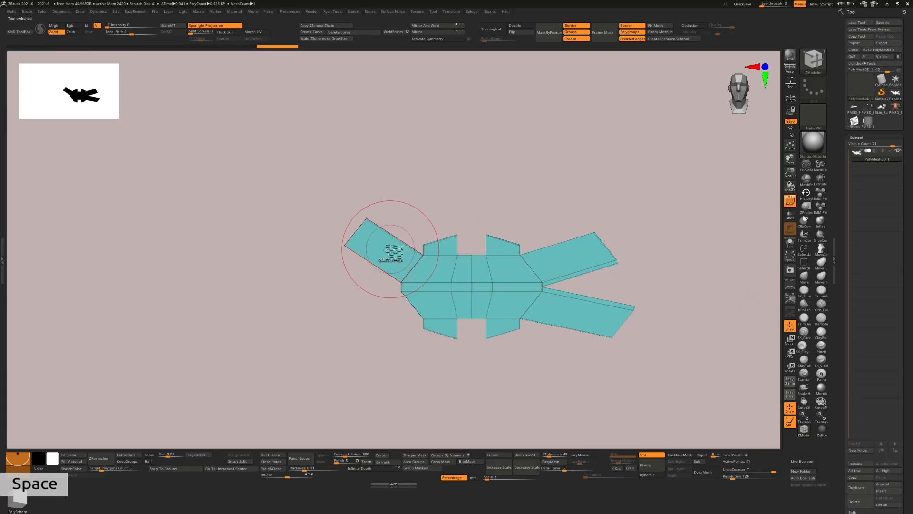
Set the ZModeler polygon action to PolyGroup with a single poly target and assign the upper-left arm face its own polygroup
key(space)
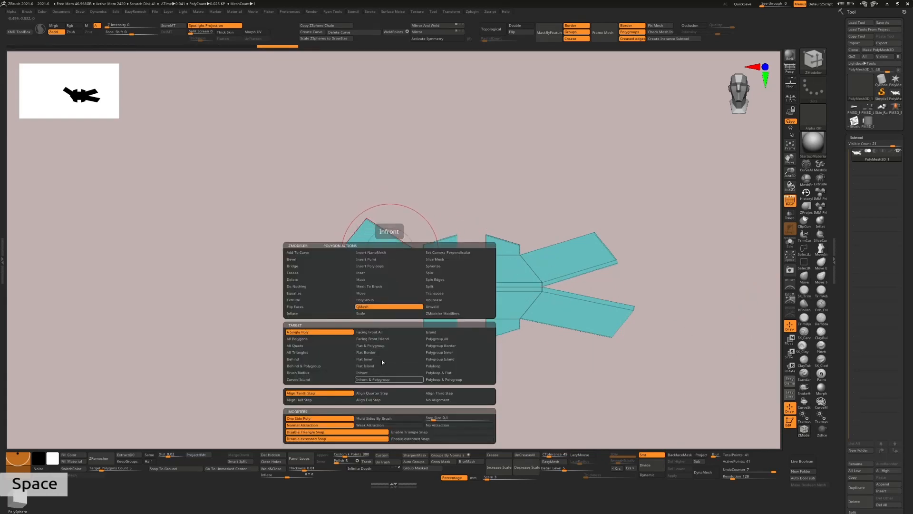
click(373, 300)
click(379, 261)
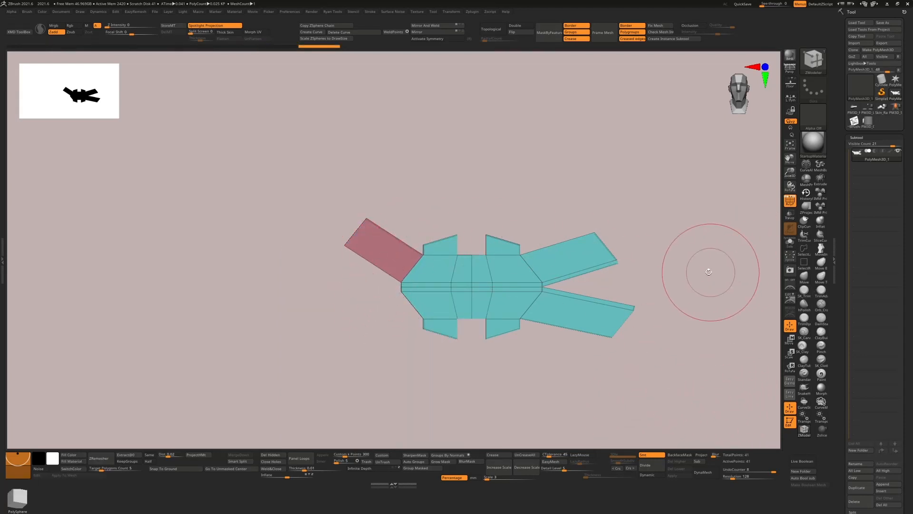
Replace the last mesh stored in the ExtrudeProfile2 brush with the recoloured profile by deleting it and adding the current mesh
key(b)
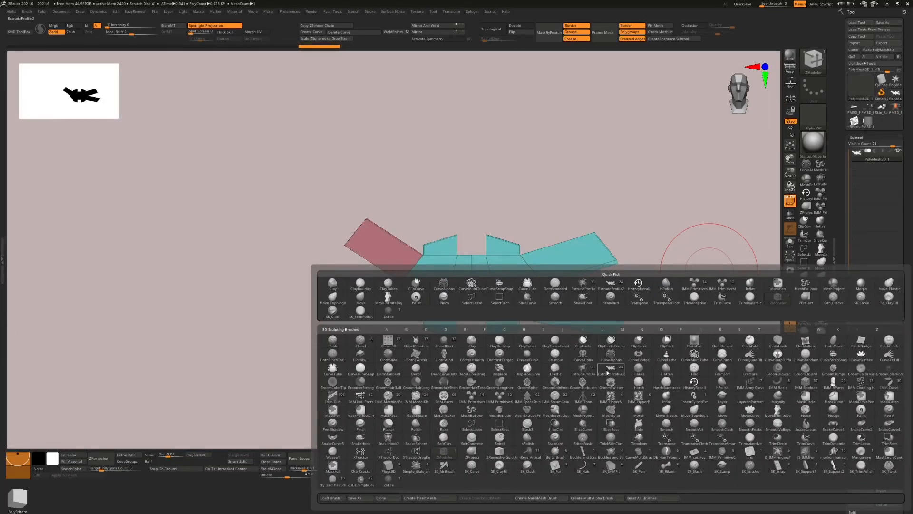
click(607, 373)
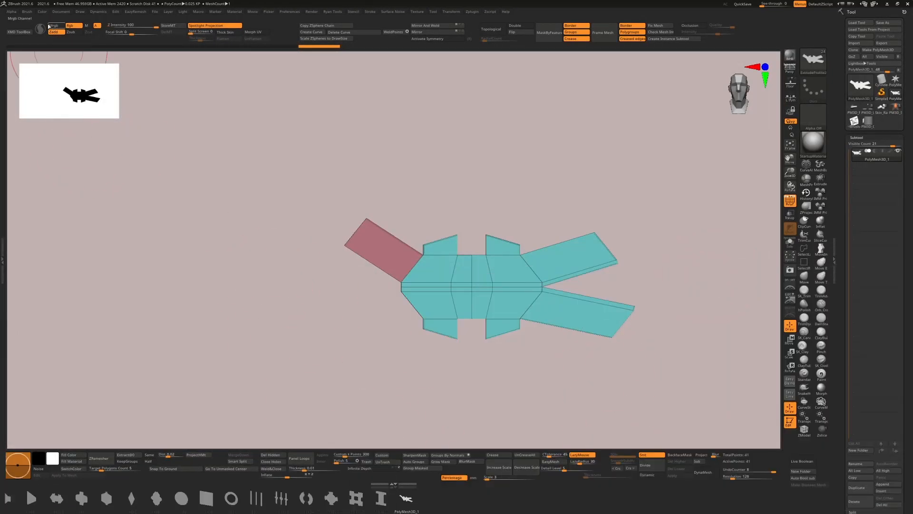
click(15, 14)
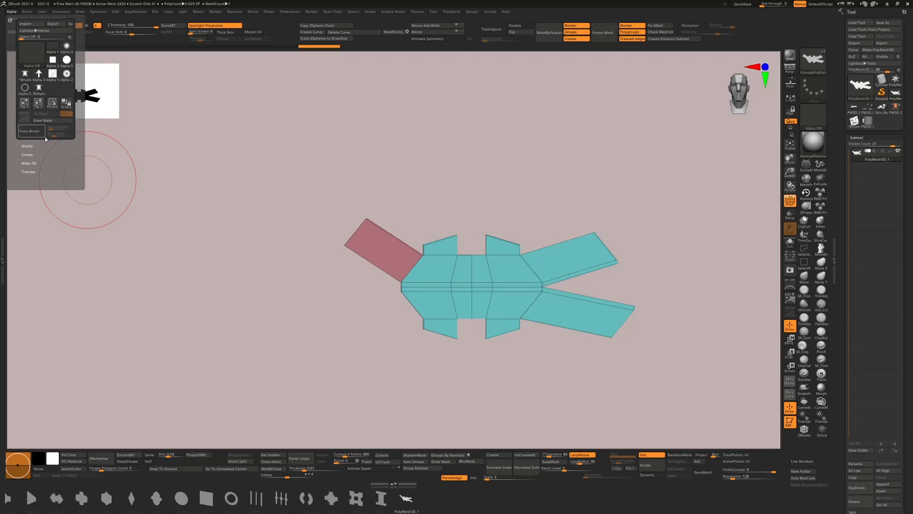
click(28, 12)
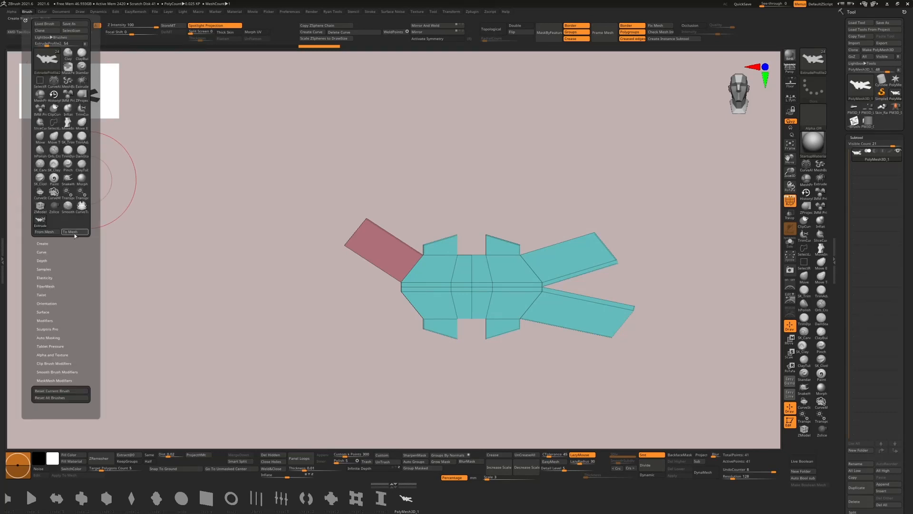
click(41, 243)
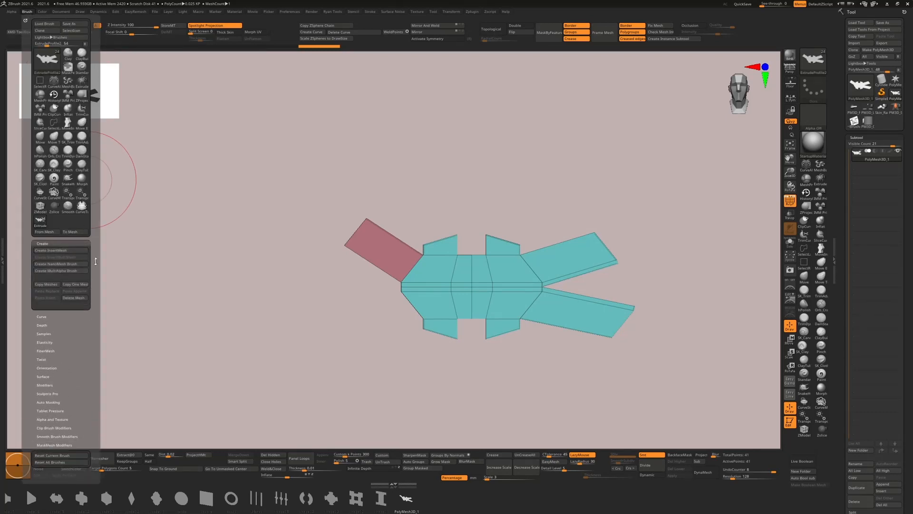
click(76, 300)
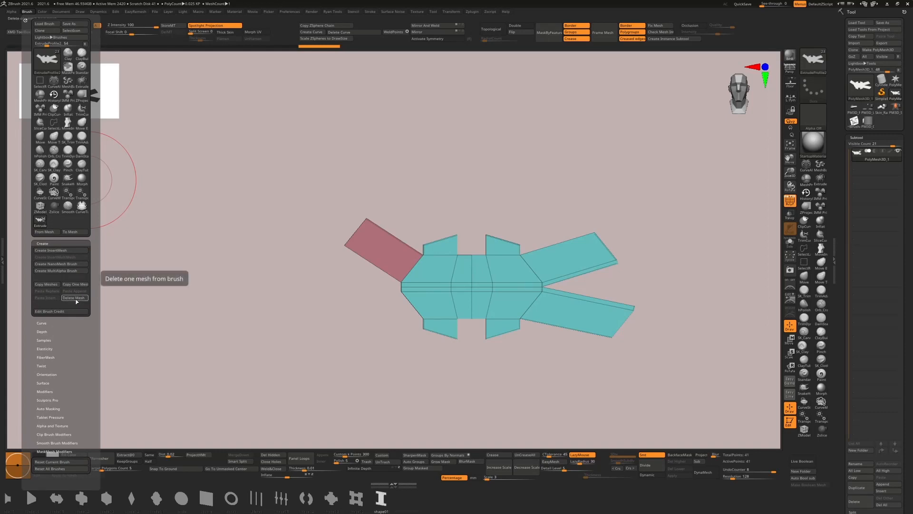
click(39, 233)
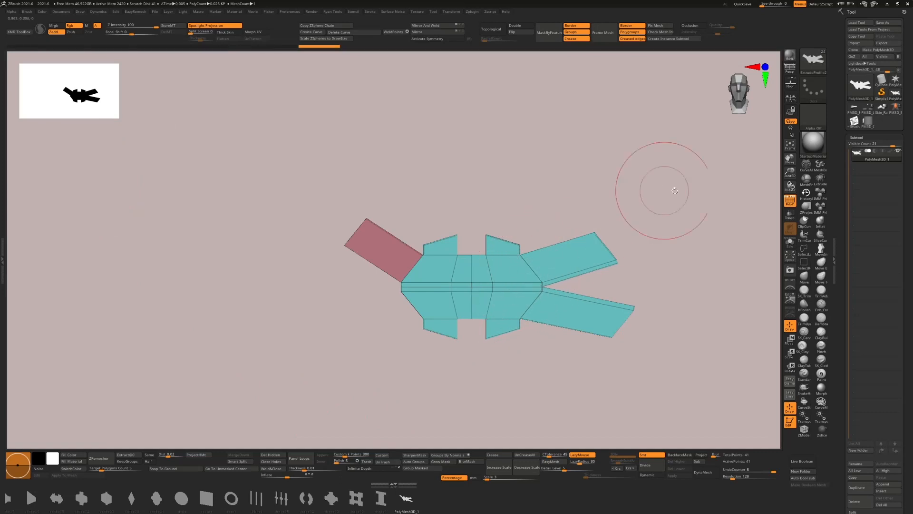
Switch to the cylinder tool, extrude the updated profile along a curve on its side, and examine the extrusion's end-cap polygroups
click(868, 122)
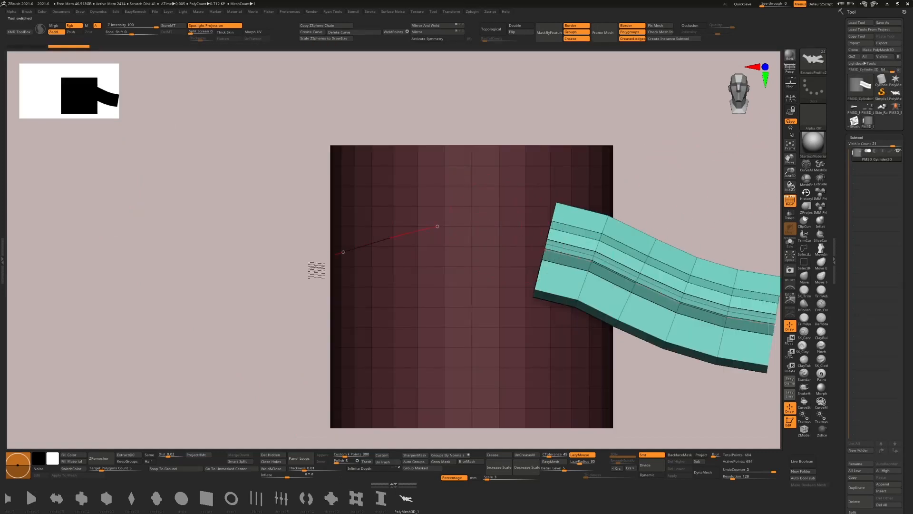
drag(317, 270, 251, 285)
mouse_move(234, 245)
mouse_down()
mouse_move(279, 240)
mouse_move(277, 215)
mouse_up()
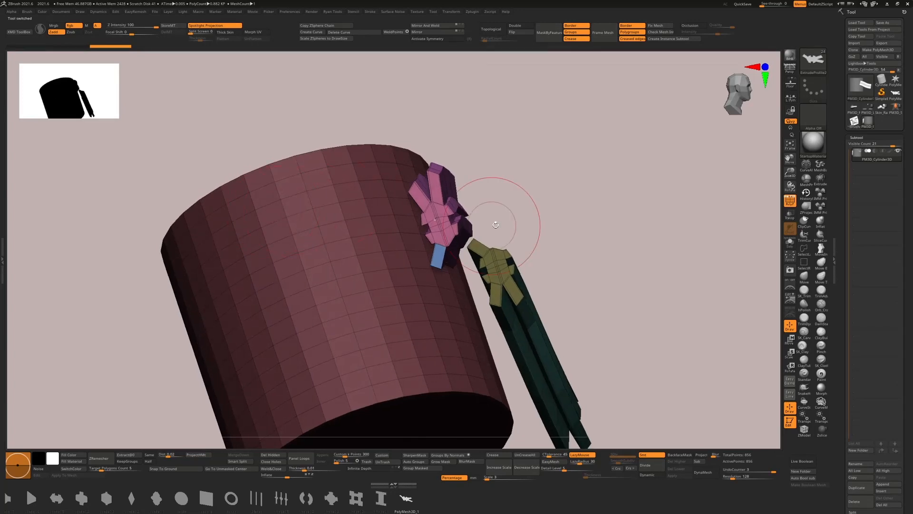
mouse_move(581, 190)
mouse_down()
mouse_move(587, 221)
mouse_move(540, 220)
mouse_move(525, 167)
mouse_move(565, 212)
mouse_move(590, 219)
mouse_move(584, 204)
mouse_up()
alt+drag(494, 217, 625, 222)
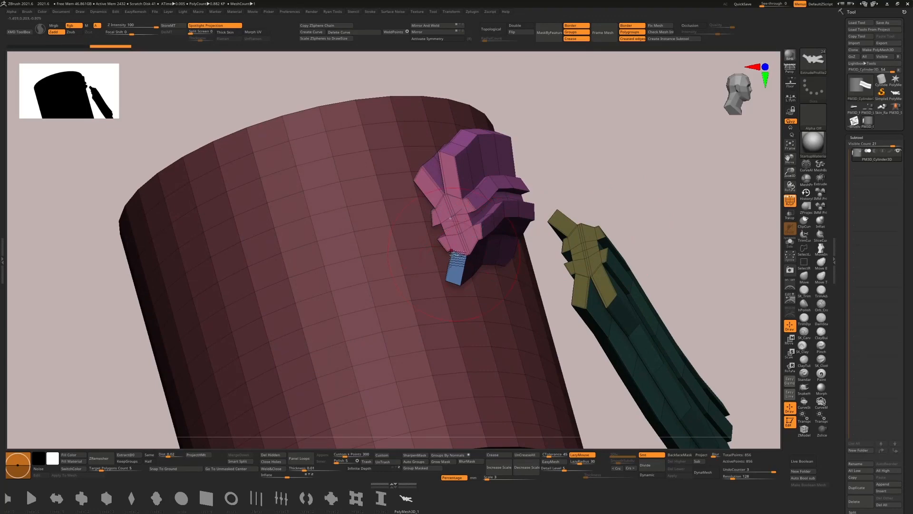
right_drag(471, 270, 506, 261)
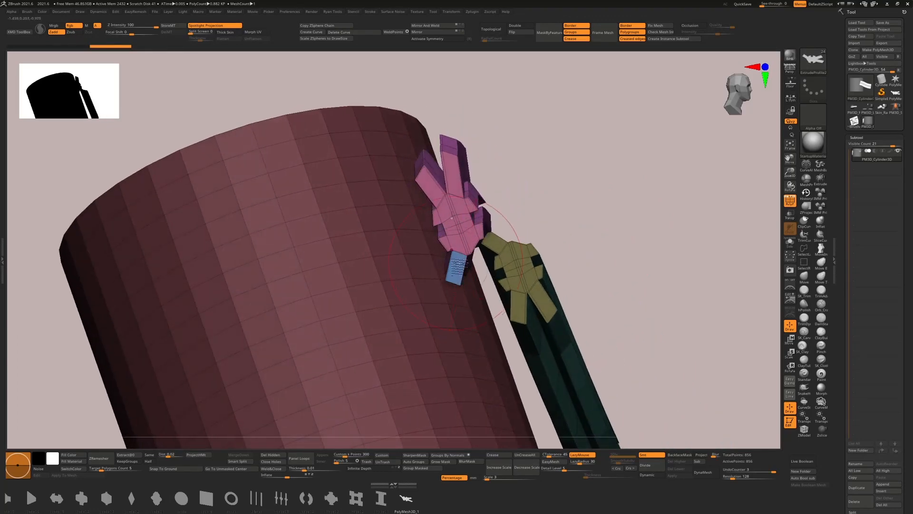
ctrl+right_drag(468, 237, 499, 209)
right_drag(588, 169, 597, 197)
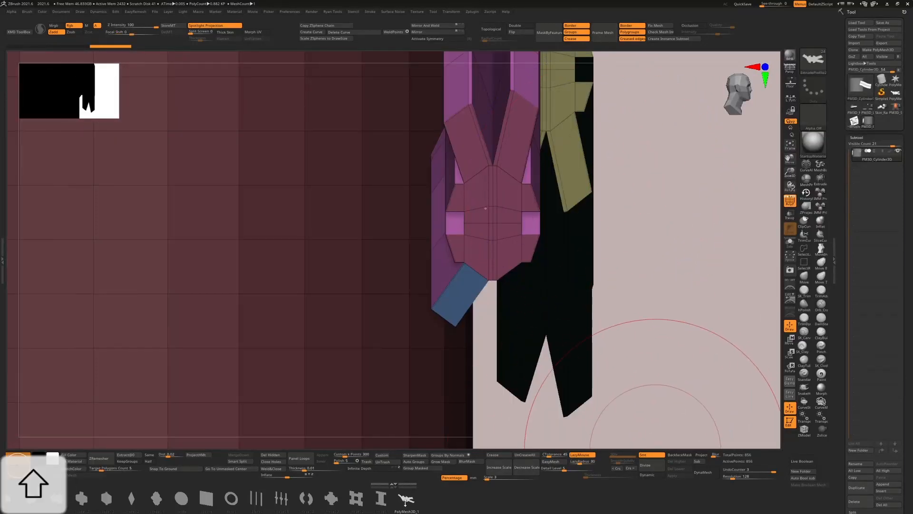
right_drag(673, 235, 618, 289)
mouse_move(547, 295)
alt+right_down()
mouse_move(646, 308)
mouse_move(651, 363)
mouse_move(542, 331)
mouse_move(534, 316)
mouse_move(591, 327)
alt+right_up()
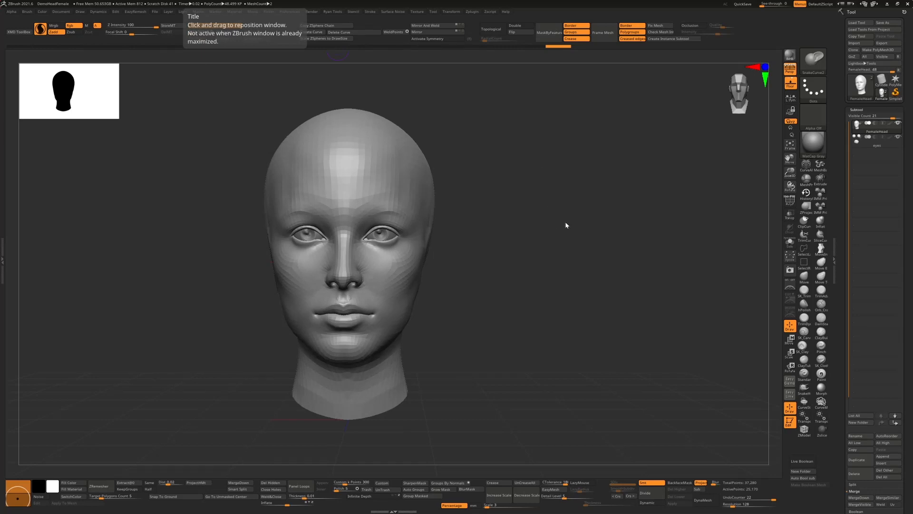
Look over the SnakeCurve variants in the brush library for sculpting the female head
drag(584, 220, 568, 227)
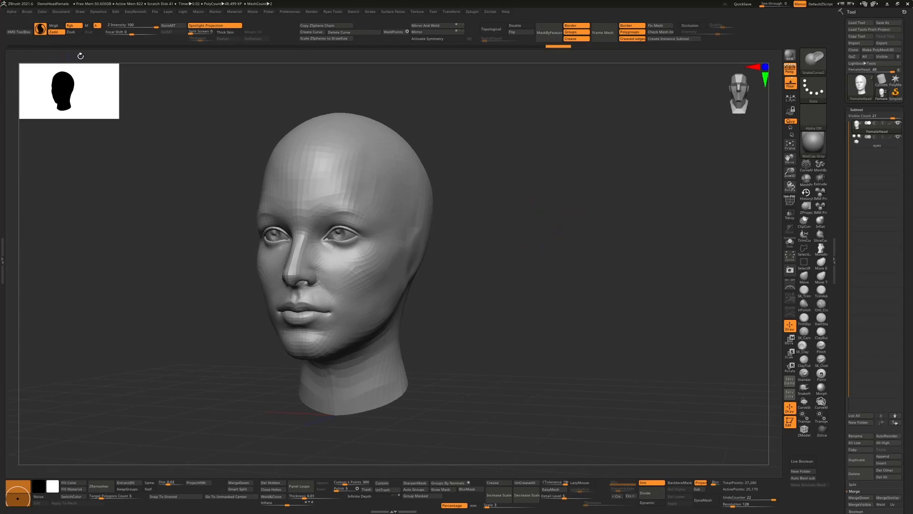
key(b)
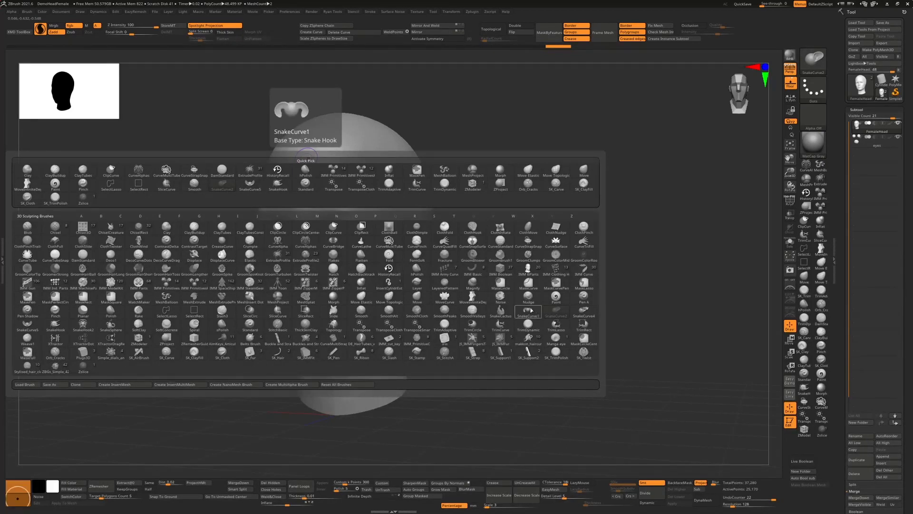
click(588, 316)
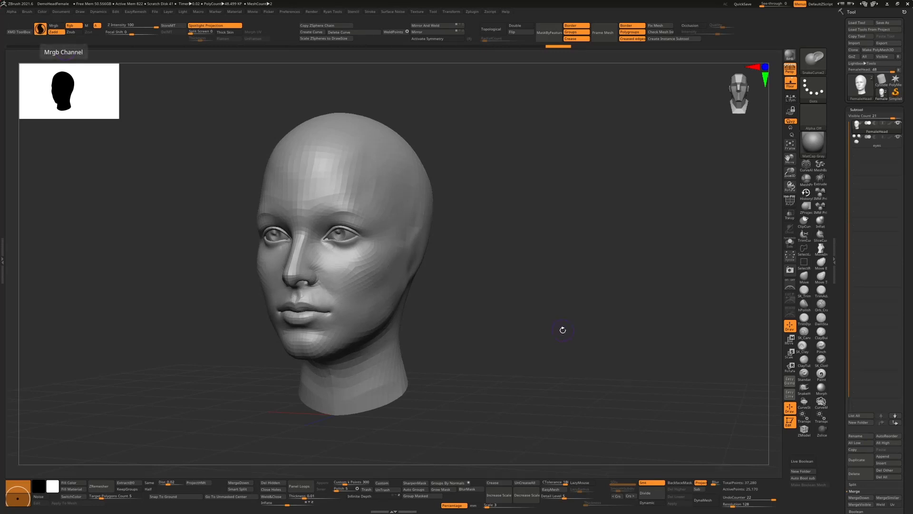
Draw a SnakeCurve arc around the ear area on the side of the head and pull it outward into an ear shape
drag(563, 329, 541, 323)
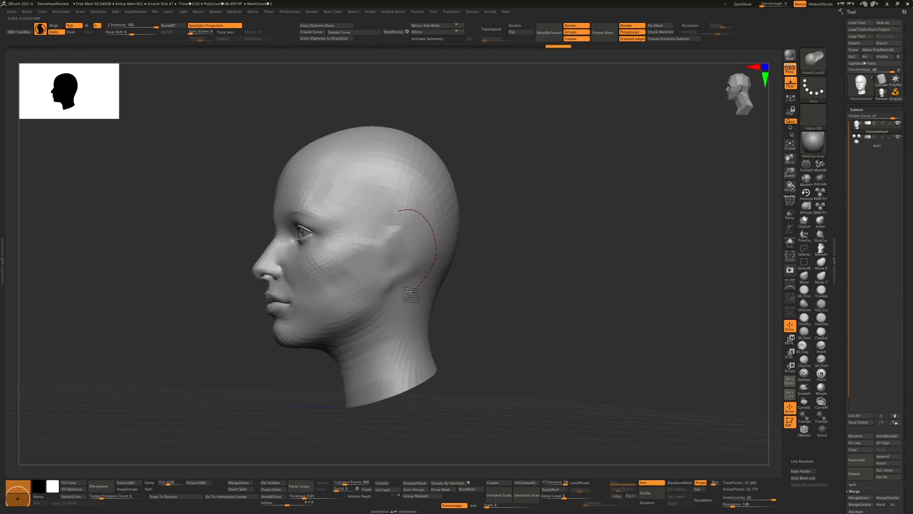
drag(558, 250, 588, 253)
drag(412, 243, 427, 232)
drag(584, 236, 579, 237)
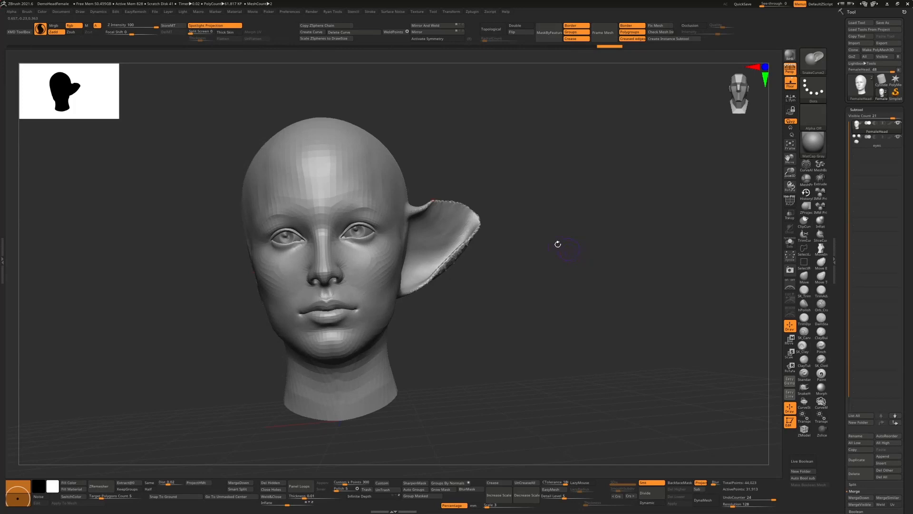
Try stretching the ear upward and outward into a longer point, and undo the stretch
mouse_move(468, 202)
mouse_down()
mouse_move(481, 201)
mouse_move(499, 174)
mouse_move(486, 189)
mouse_up()
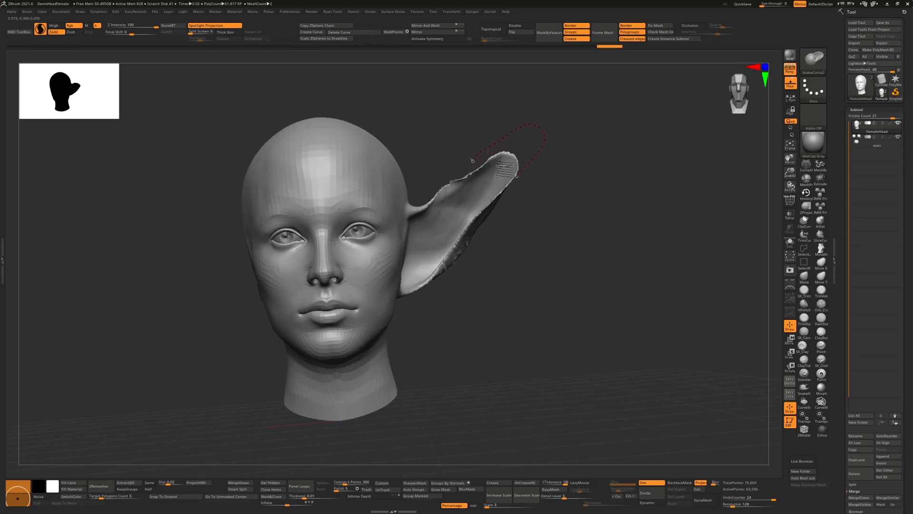
mouse_move(571, 230)
mouse_down()
mouse_move(542, 221)
mouse_move(564, 232)
mouse_move(569, 265)
mouse_up()
key(ctrl+z)
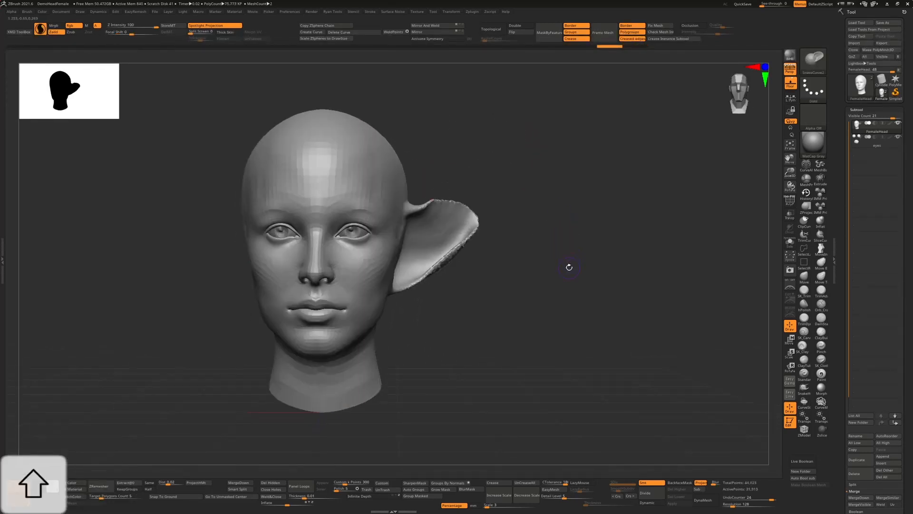
Try a further reshaping of the ear, and undo the ear strokes back to the bare ear curve
mouse_move(485, 255)
alt+mouse_down()
mouse_move(469, 268)
mouse_move(460, 259)
mouse_move(429, 284)
alt+mouse_up()
mouse_move(449, 262)
shift+mouse_down()
mouse_move(441, 277)
mouse_move(529, 261)
shift+mouse_up()
shift+drag(485, 300, 518, 310)
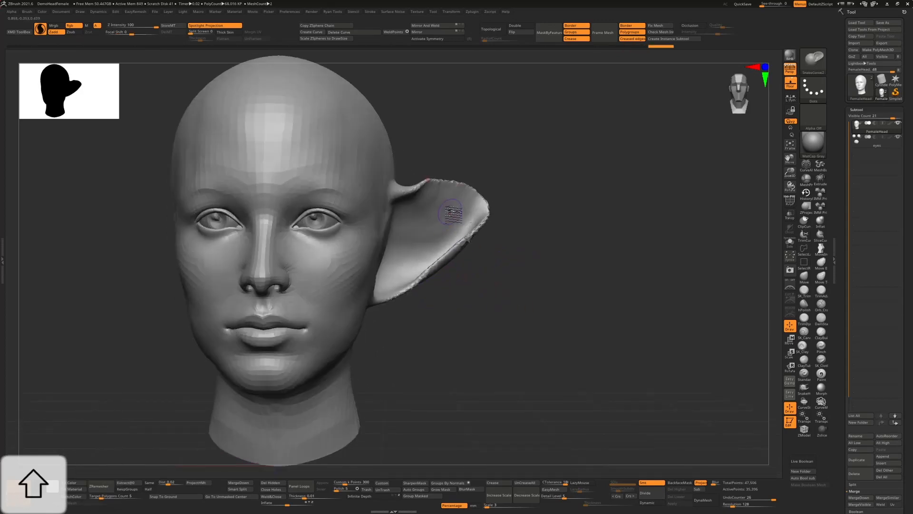
key(ctrl+z)
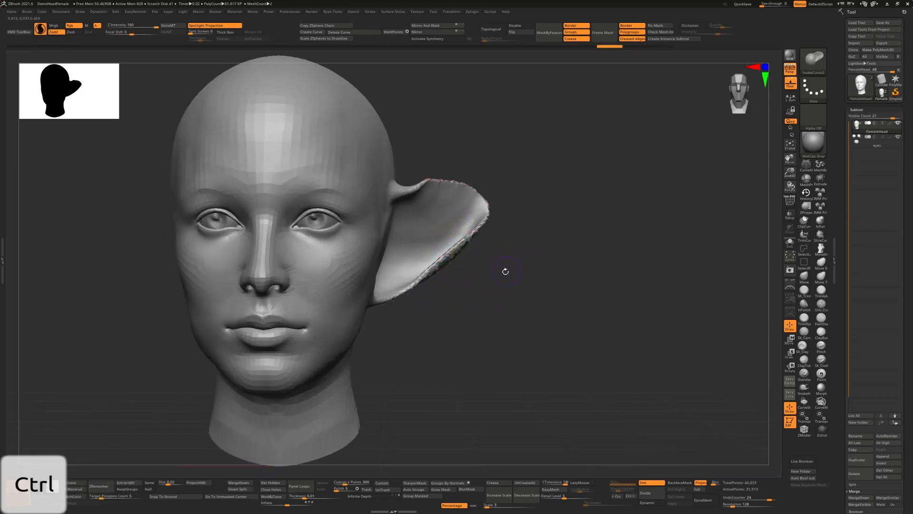
key(ctrl+z)
key(ctrl+z)
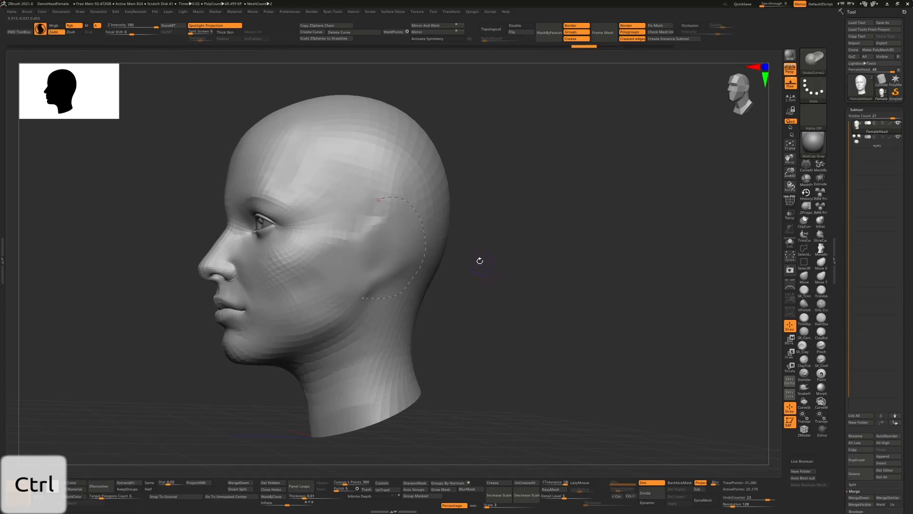
Pull the ear curve up and outward into an elongated ear, extend its tip, and undo these strokes
mouse_move(421, 213)
mouse_down()
mouse_move(426, 205)
mouse_move(415, 191)
mouse_move(441, 188)
mouse_up()
right_drag(442, 189, 509, 199)
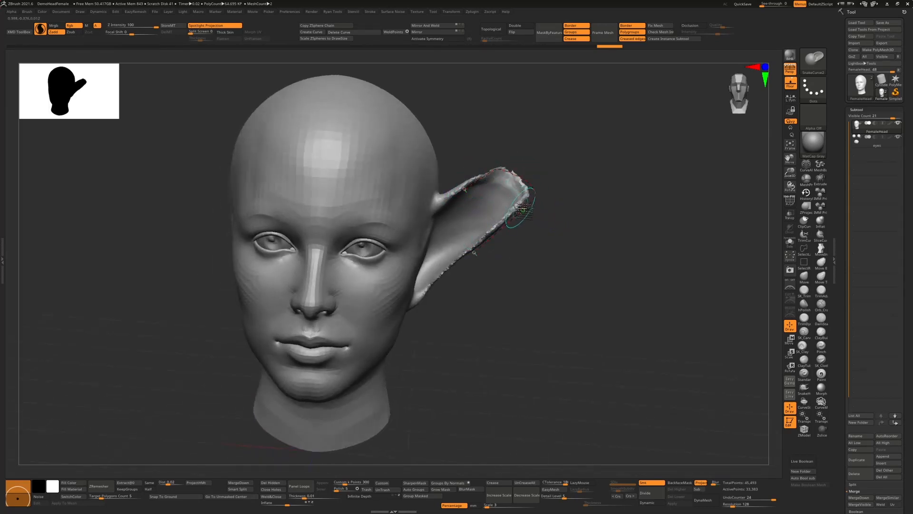
mouse_move(523, 210)
mouse_down()
mouse_move(533, 214)
mouse_move(532, 244)
mouse_move(539, 204)
mouse_up()
right_drag(579, 198, 577, 193)
key(ctrl+z)
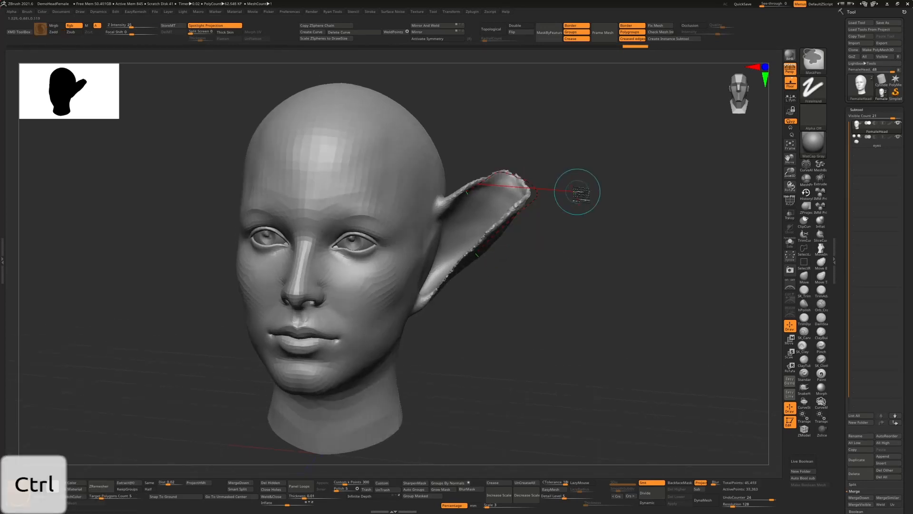
key(ctrl+z)
Draw a curve across the side of the head through the ear area, pull it outward, and undo the pull
mouse_move(541, 228)
shift+right_down()
mouse_move(510, 210)
mouse_move(567, 228)
mouse_move(551, 218)
shift+right_up()
drag(316, 244, 450, 239)
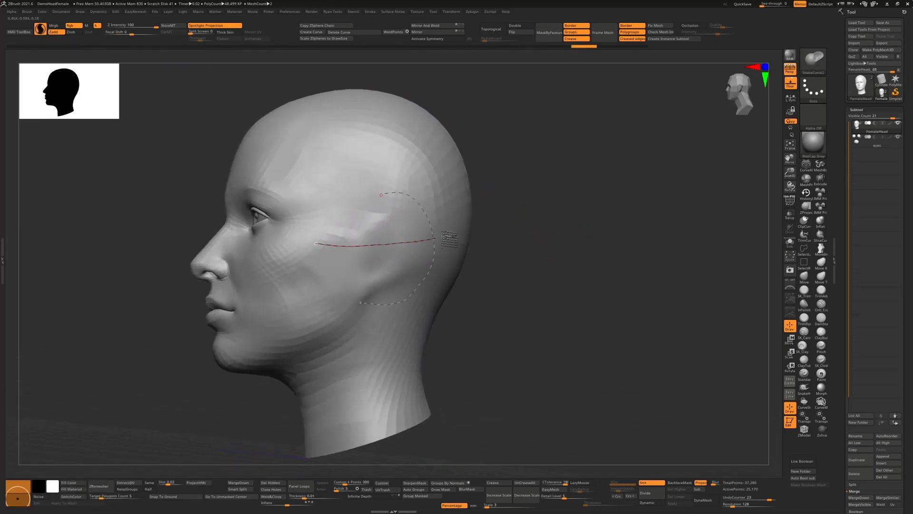
drag(484, 272, 496, 267)
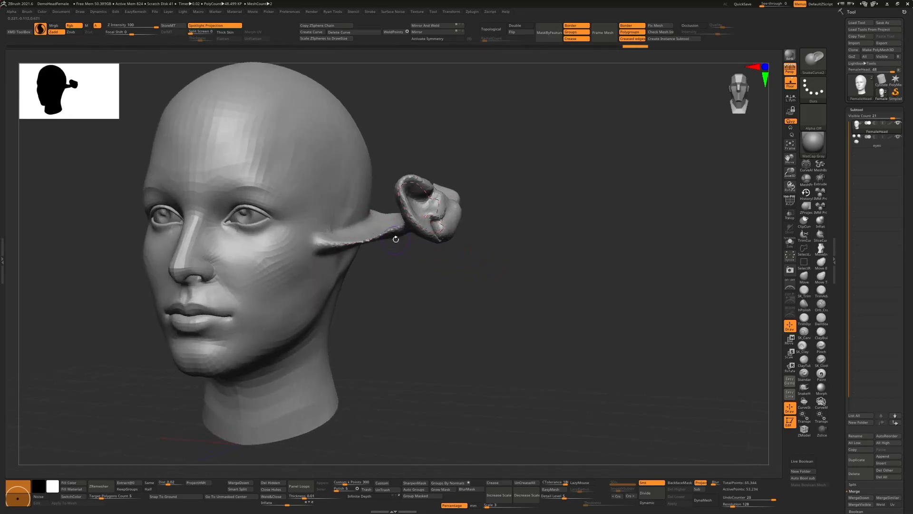
key(ctrl+z)
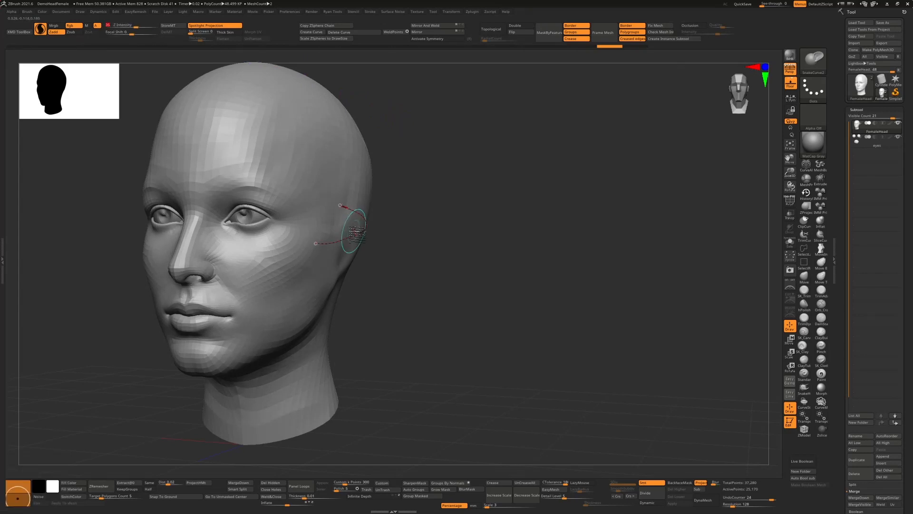
Set the Z Intensity to 76 and pull the curve at the ear outward into a long thin spike with a widened tip
drag(354, 235, 377, 241)
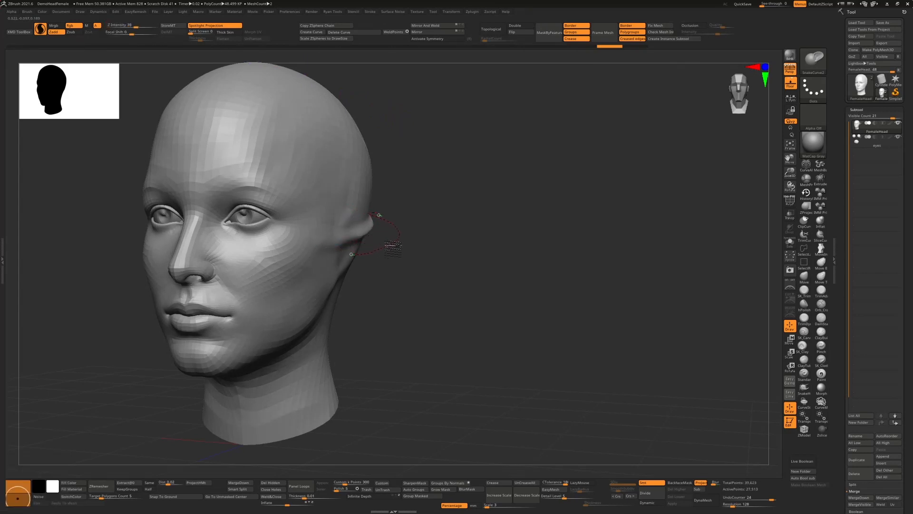
click(149, 27)
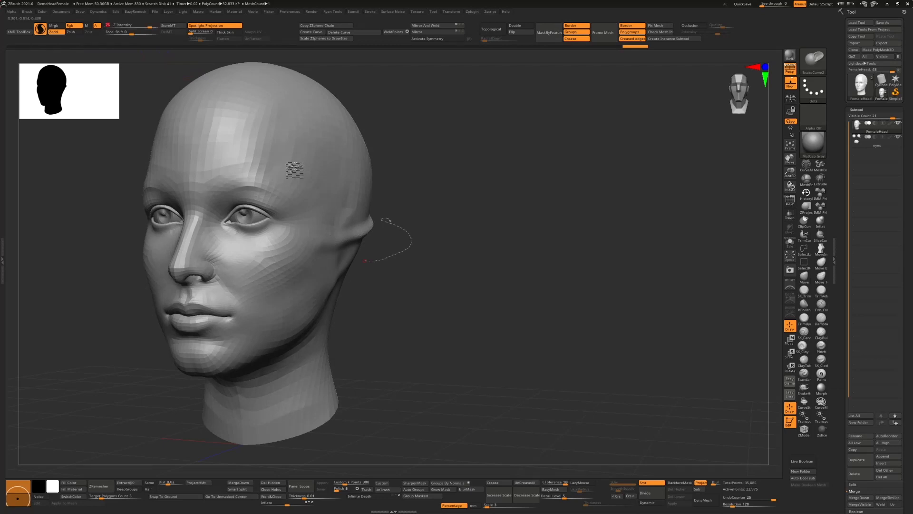
key(ctrl+z)
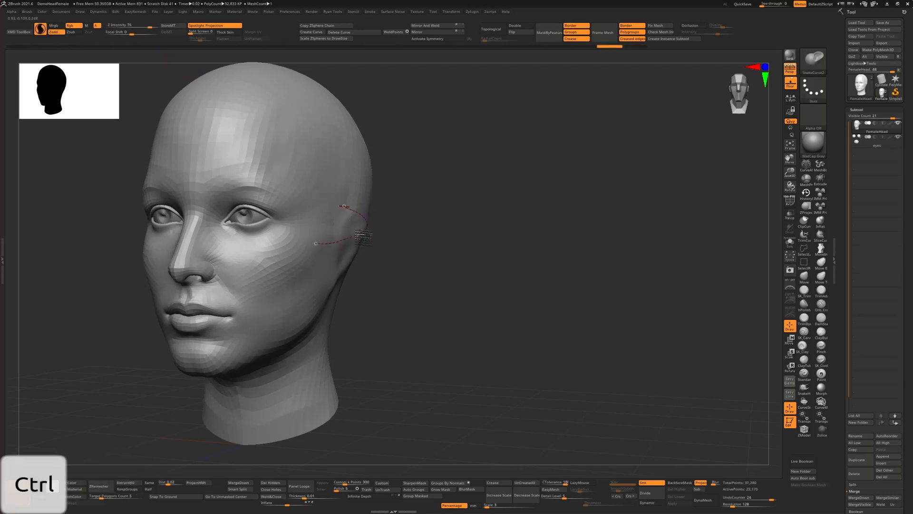
drag(367, 236, 406, 257)
drag(520, 291, 531, 282)
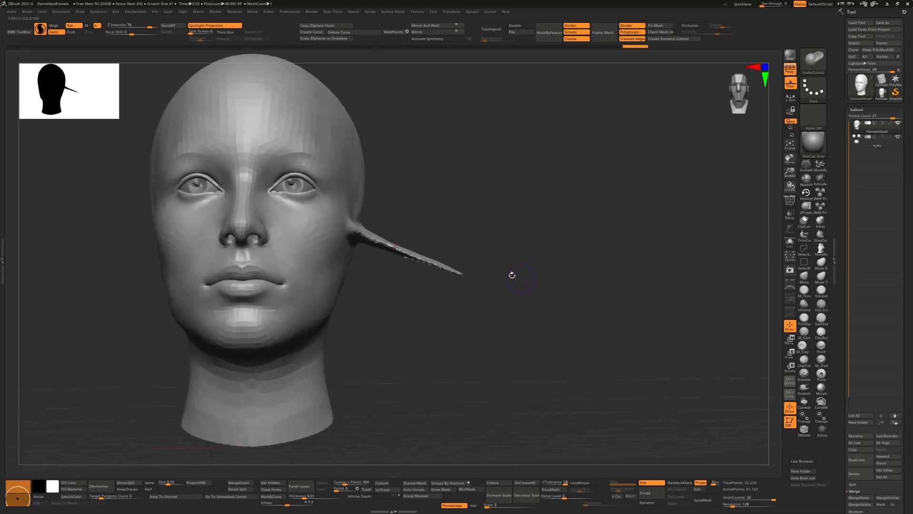
mouse_move(455, 275)
mouse_down()
mouse_move(467, 282)
mouse_move(459, 286)
mouse_up()
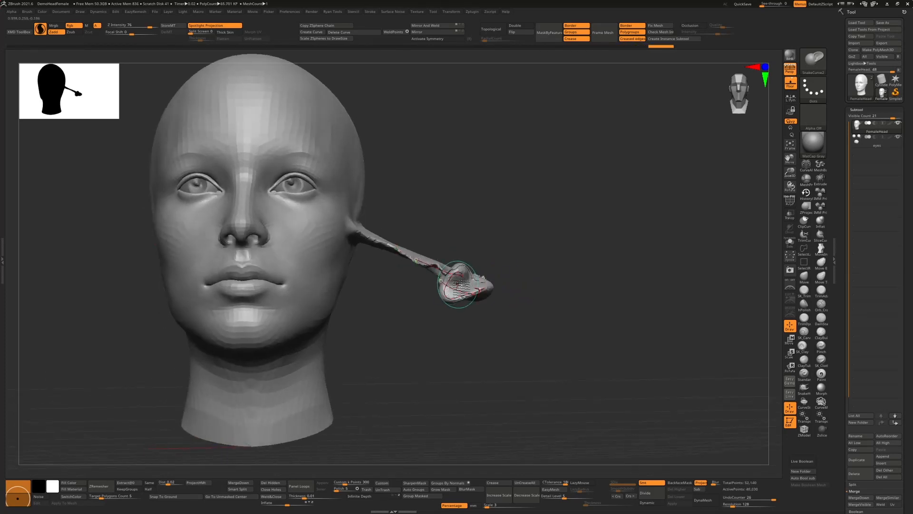
Undo the pulls that formed the long spike at the side of the head
key(ctrl+e)
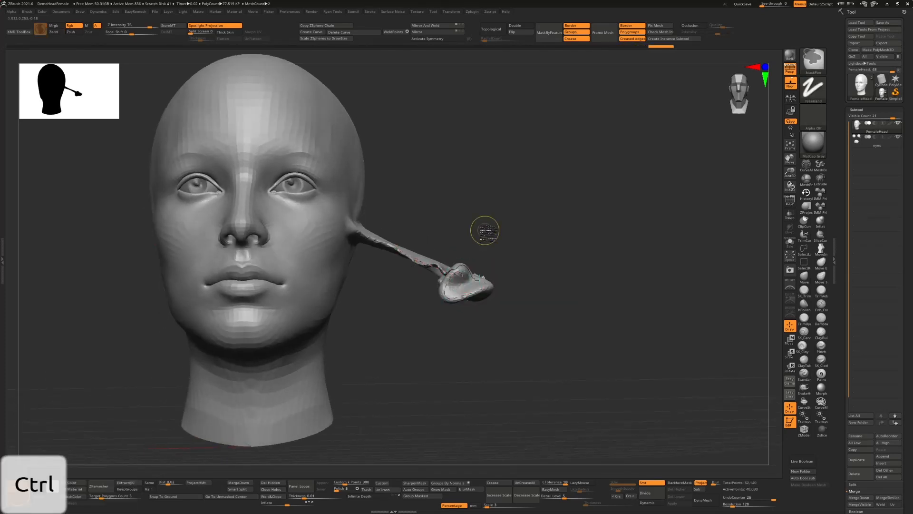
key(ctrl+z)
key(ctrl+z)
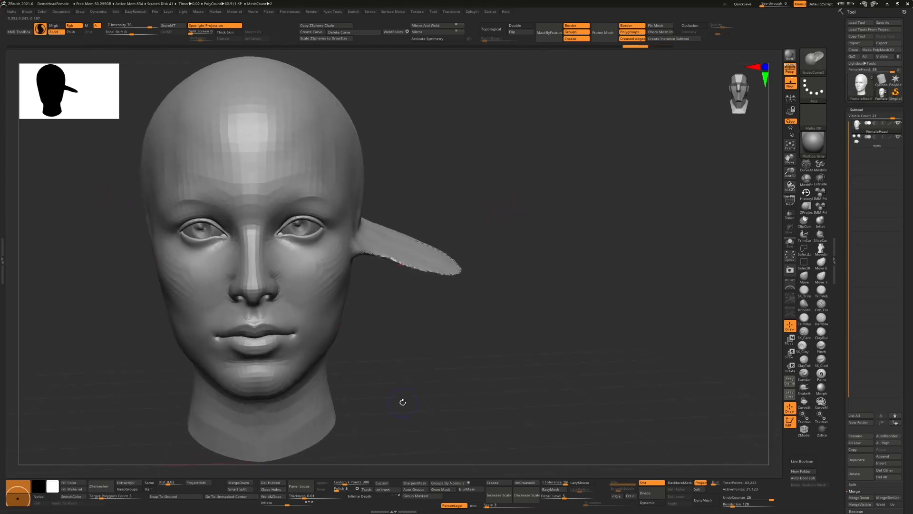
Try reshaping the flat fin on the side of the head by pulling its curve, and undo back to the bare head
mouse_move(401, 235)
mouse_down()
mouse_move(437, 250)
mouse_move(429, 248)
mouse_up()
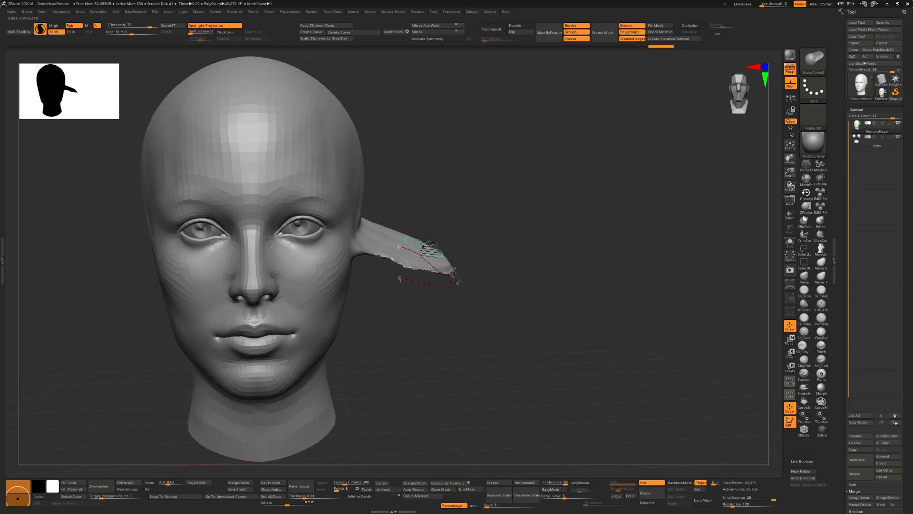
click(466, 222)
drag(457, 207, 420, 205)
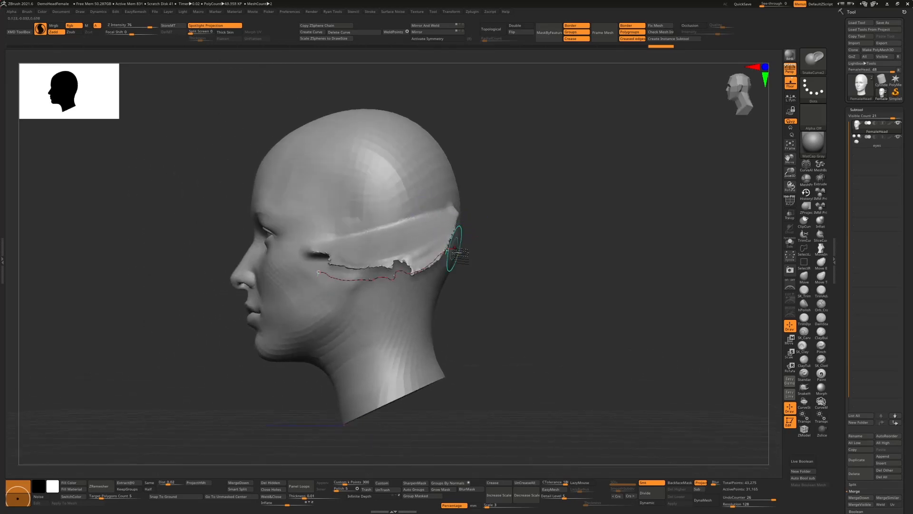
key(ctrl+z)
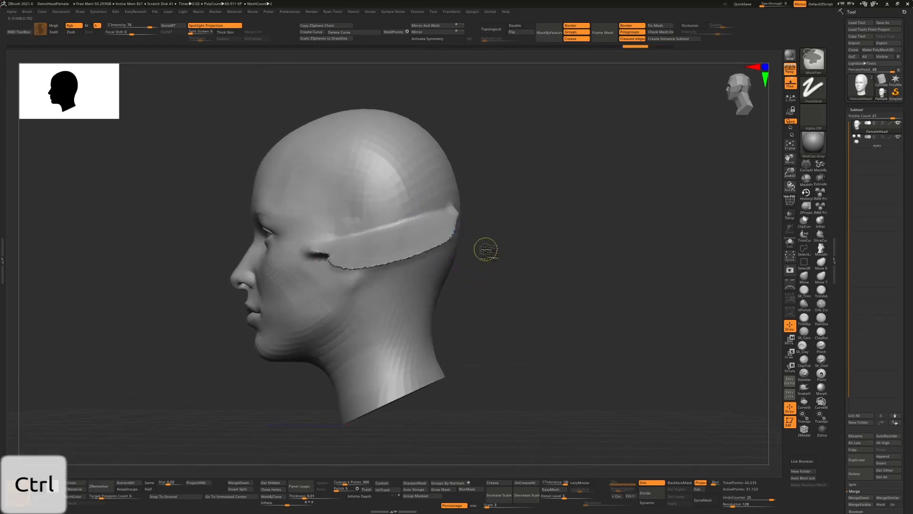
key(ctrl+z)
mouse_move(487, 246)
mouse_down()
mouse_move(523, 257)
mouse_move(421, 230)
mouse_up()
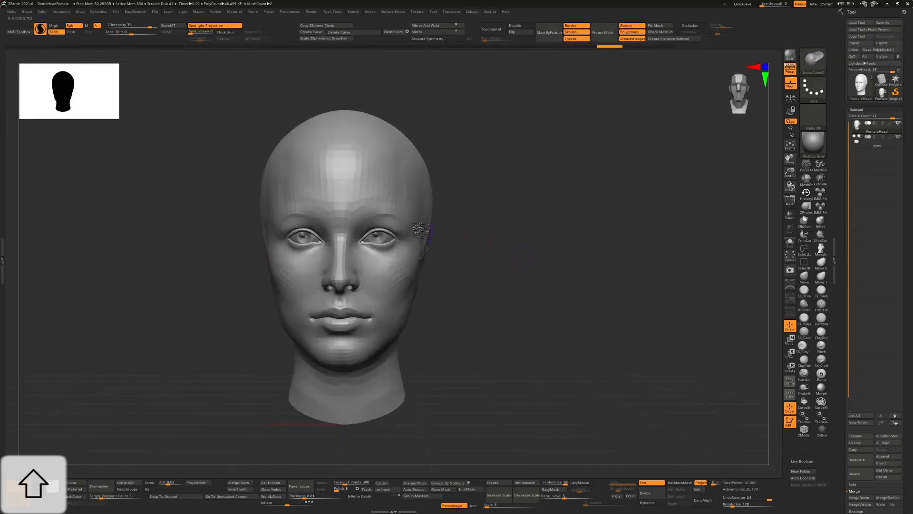
Draw a curve above each eye and pull them out into two protruding brow ridges
mouse_move(355, 205)
mouse_down()
mouse_move(336, 193)
mouse_move(267, 207)
mouse_up()
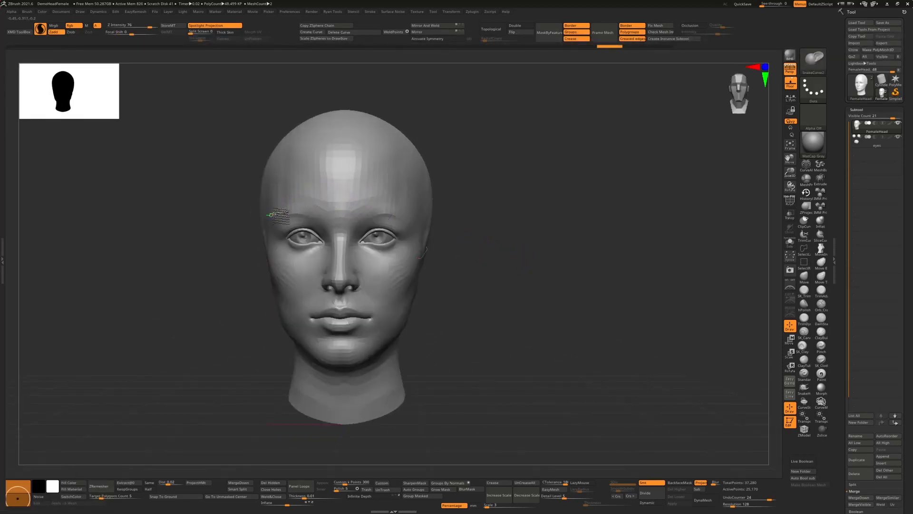
click(358, 194)
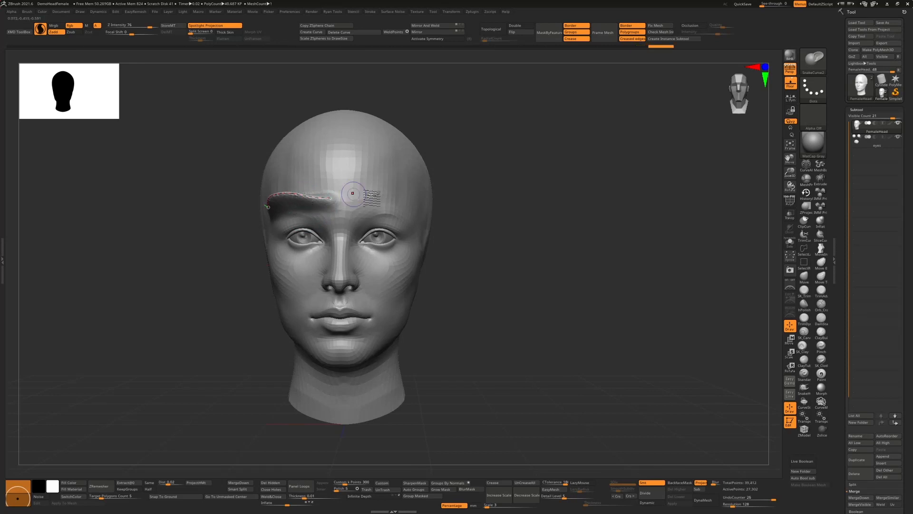
drag(357, 206, 411, 207)
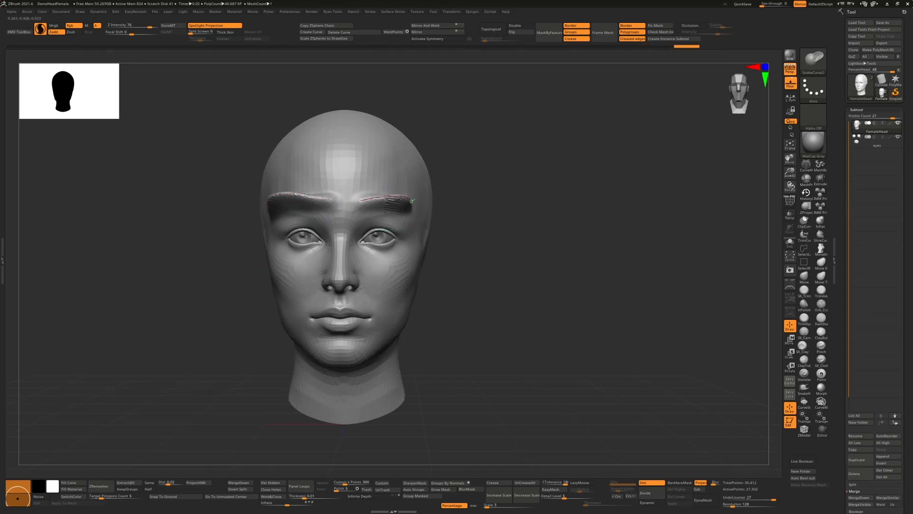
mouse_move(466, 192)
mouse_down()
mouse_move(450, 180)
mouse_move(468, 185)
mouse_up()
Raise a vertical curve ridge down the middle of the forehead and a short horizontal ridge beside it, above one brow
drag(348, 144, 344, 185)
drag(455, 171, 421, 164)
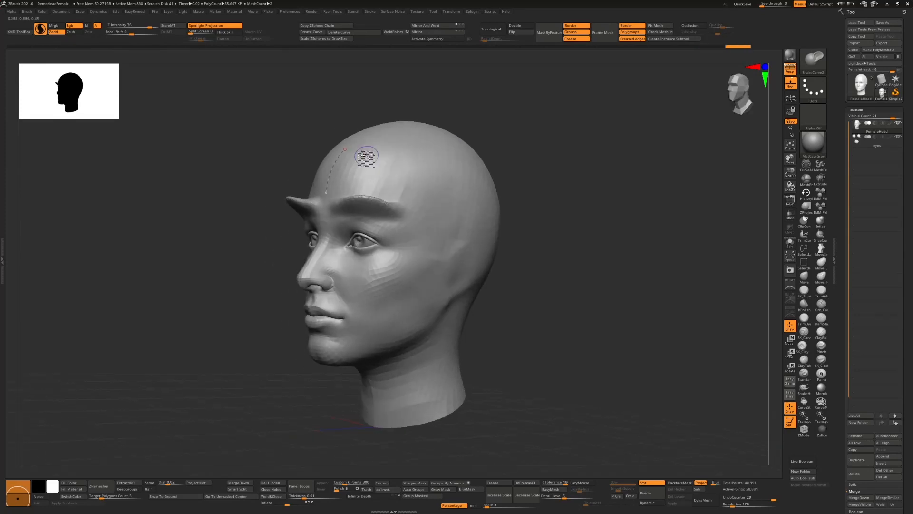
click(323, 167)
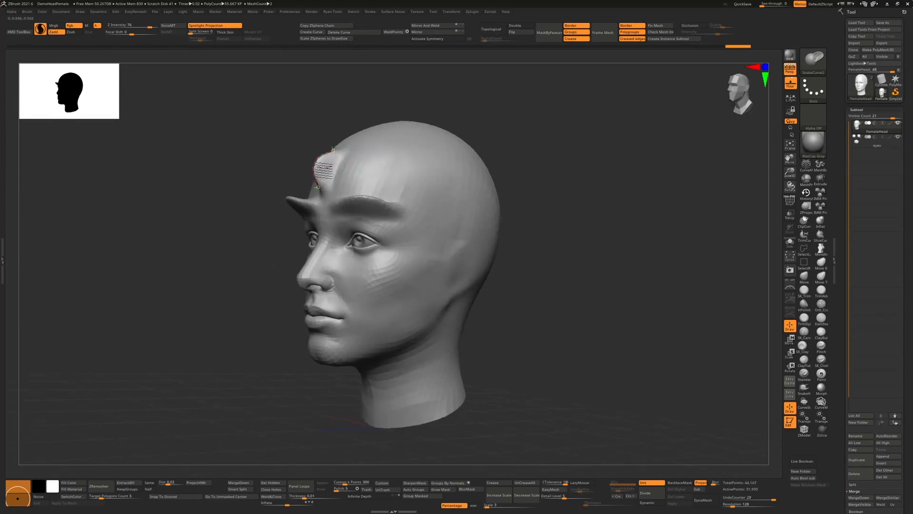
right_drag(369, 156, 394, 163)
drag(379, 179, 402, 178)
click(391, 177)
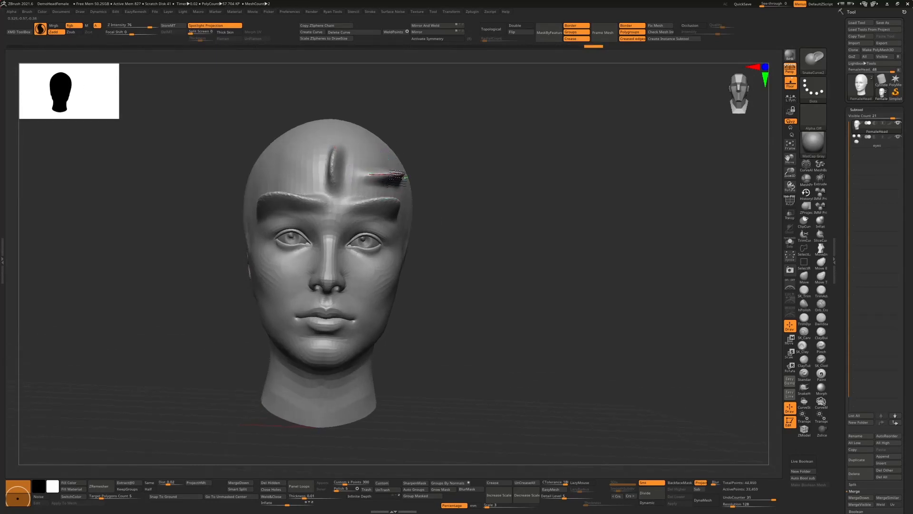
mouse_move(554, 166)
right_down()
mouse_move(520, 171)
mouse_move(587, 218)
mouse_move(655, 224)
right_up()
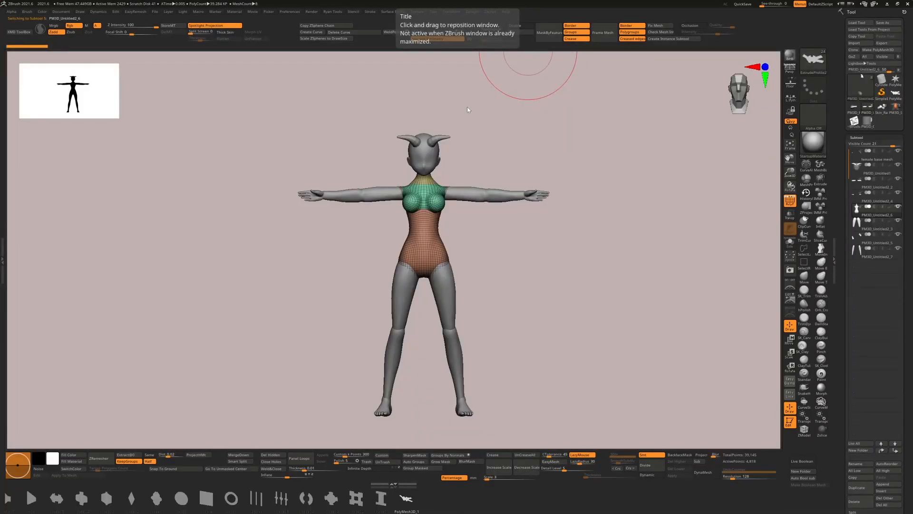
On the horned female figure, choose MeshBalloon as the active masking brush and accept the note about it
ctrl+right_drag(472, 283, 476, 248)
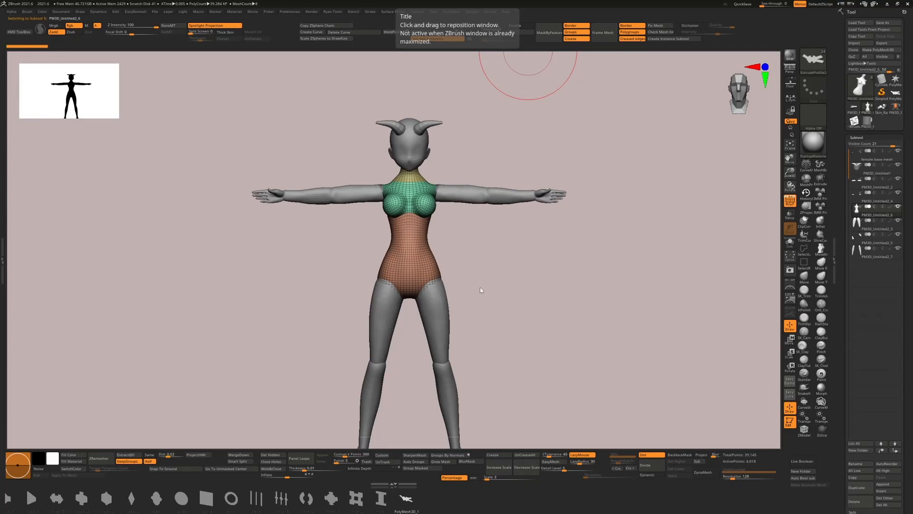
click(27, 12)
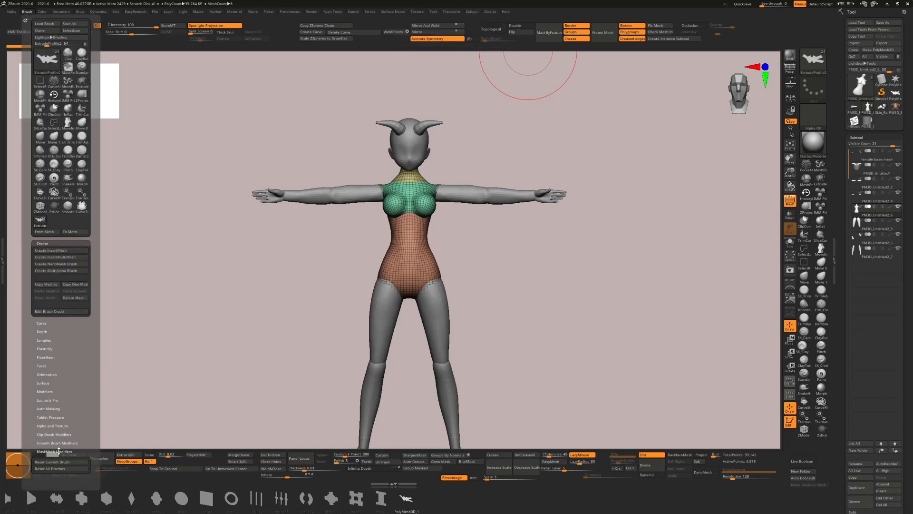
key(ctrl)
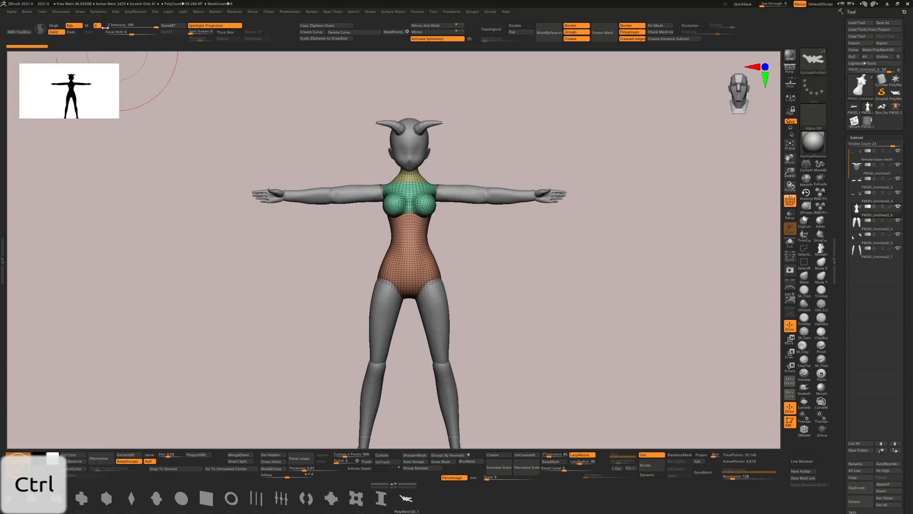
click(26, 12)
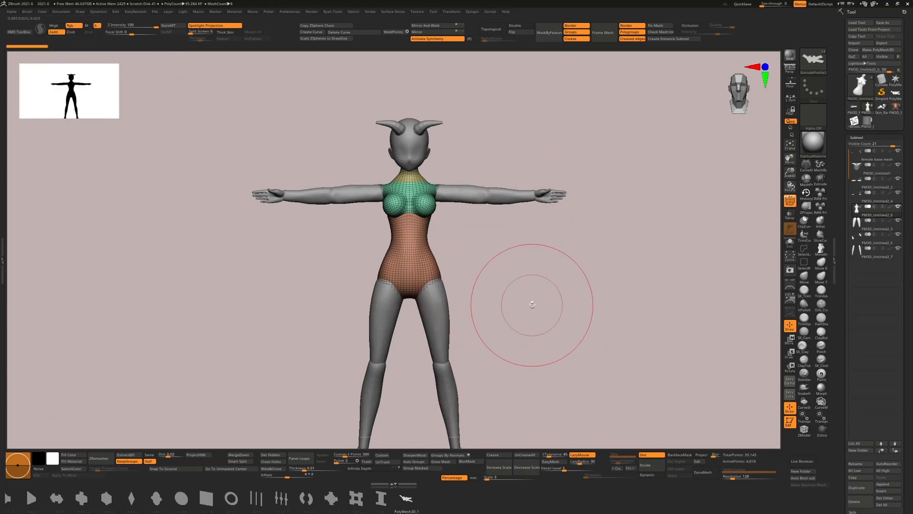
key(b)
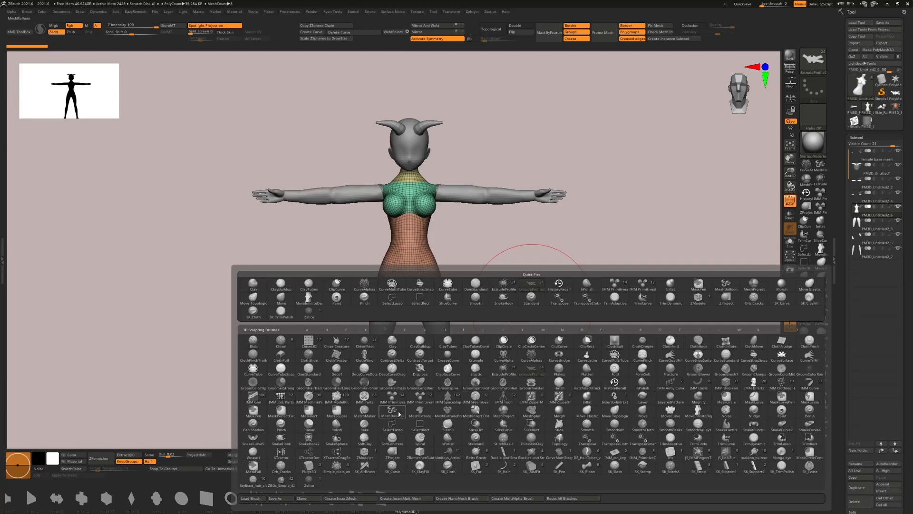
mouse_move(399, 414)
click(389, 412)
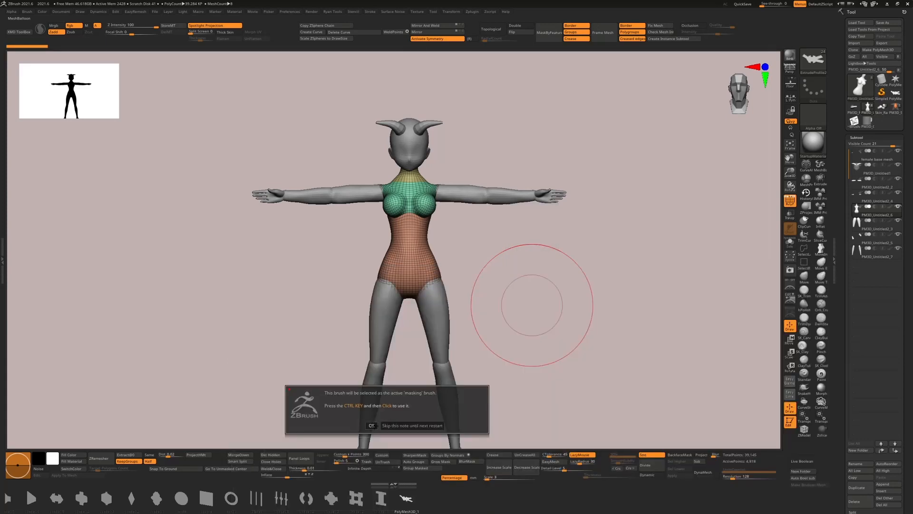
click(372, 425)
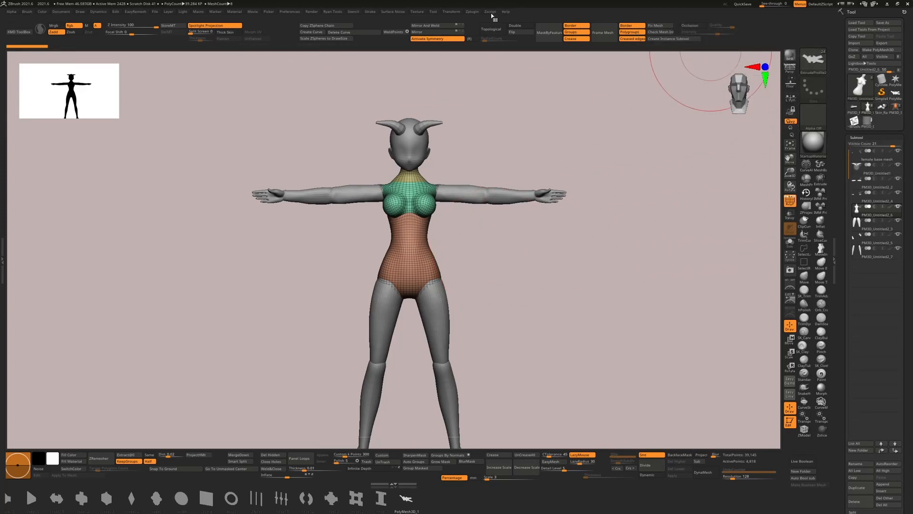
Switch to the cylinder tool and undo the two extruded profile strips on it
click(469, 13)
click(868, 124)
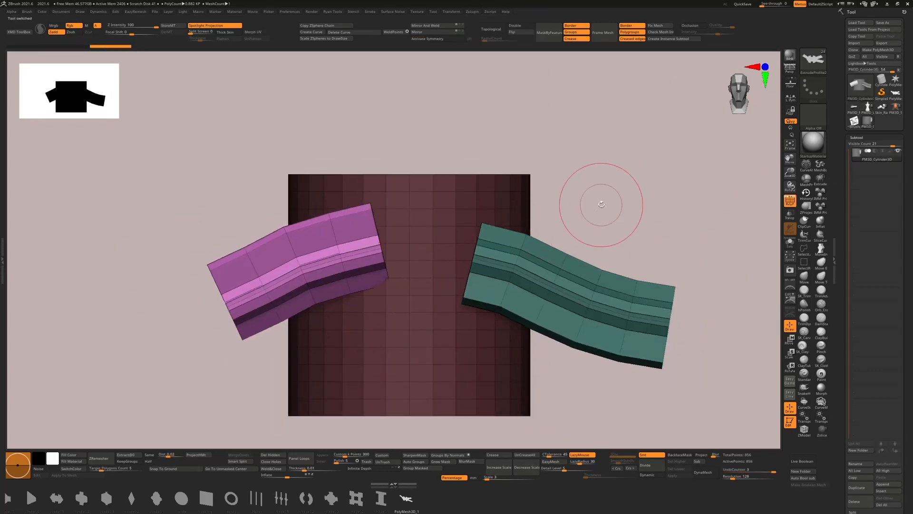
key(ctrl+z)
key(ctrl+z)
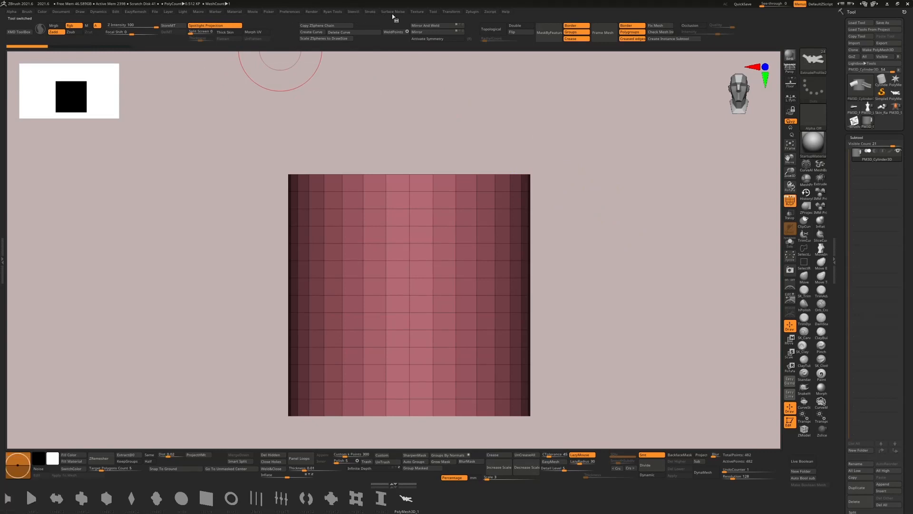
Load the embody_health image onto a plane with the Ryan's Tools EasyPrimitives, and turn off the polyframe display
click(471, 12)
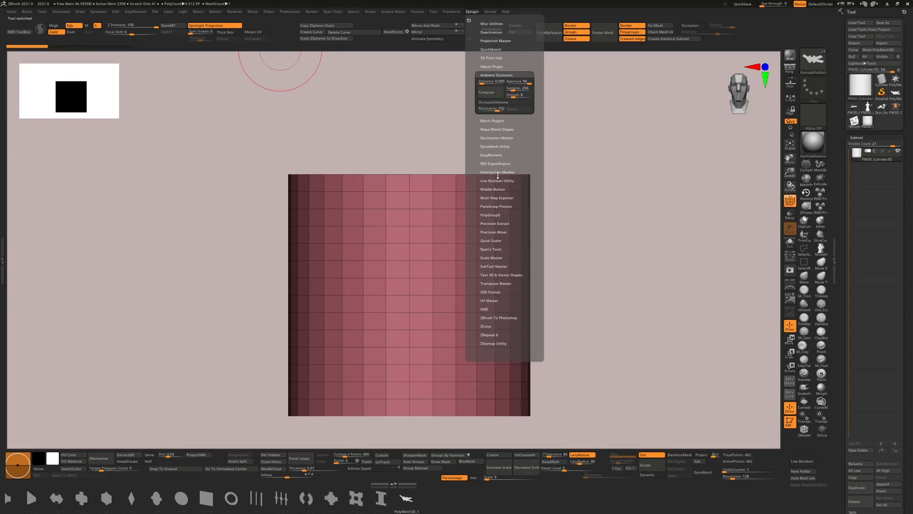
click(498, 248)
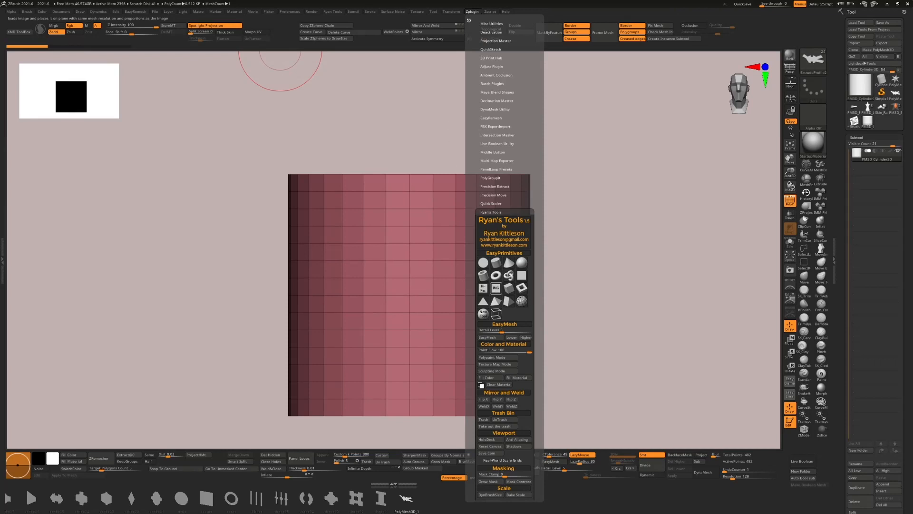
click(496, 288)
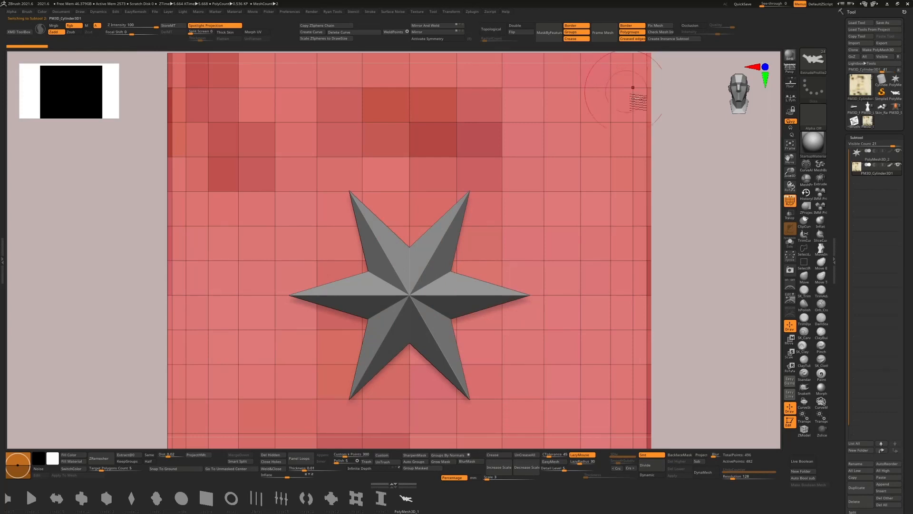
click(793, 203)
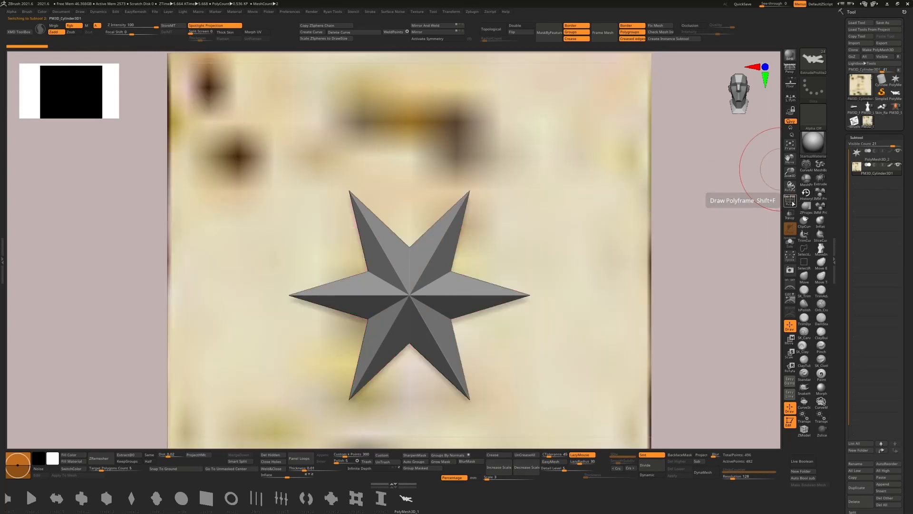
ctrl+right_drag(723, 211, 648, 247)
shift+right_drag(562, 187, 591, 200)
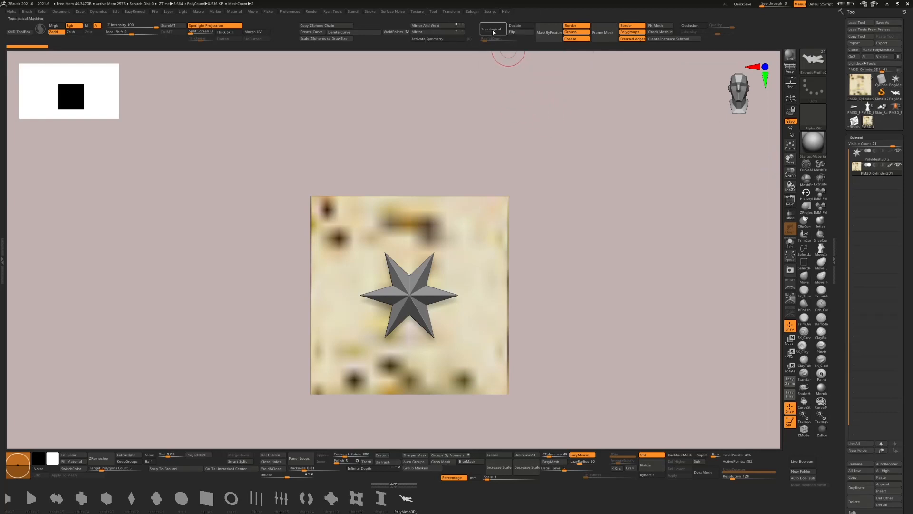
Add the high-resolution VDM template plane from the Ryan's Tools EasyPrimitives and select the embody_health texture
click(473, 13)
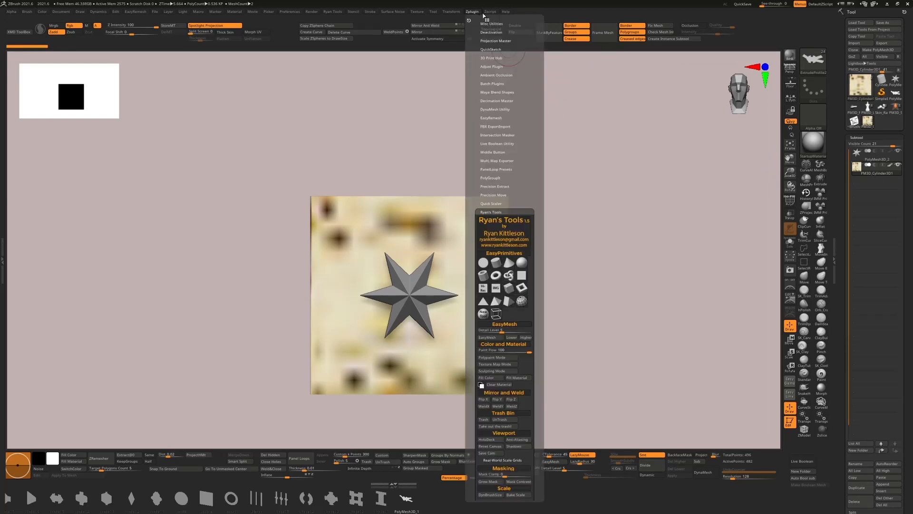
click(483, 288)
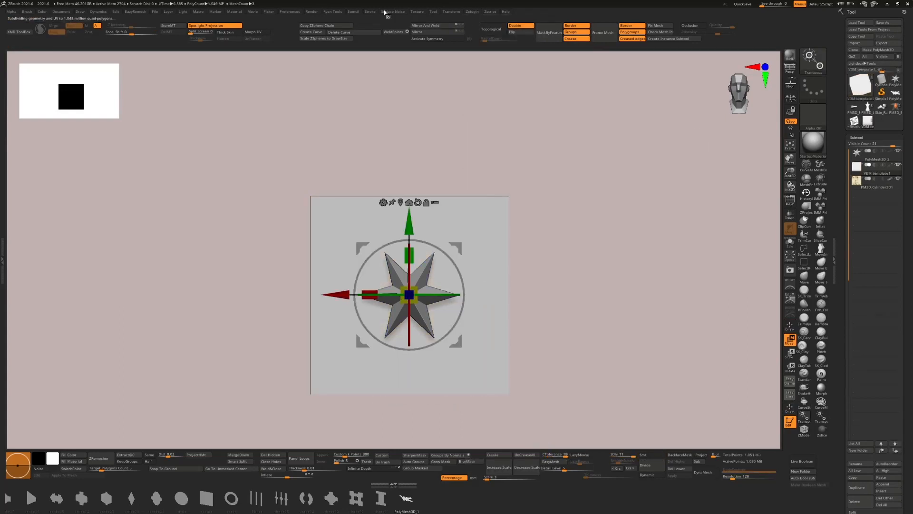
click(412, 14)
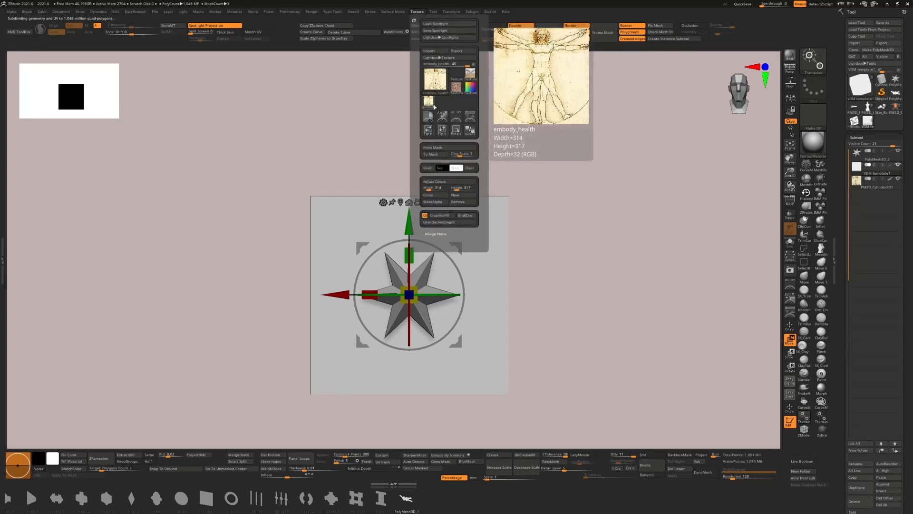
click(428, 101)
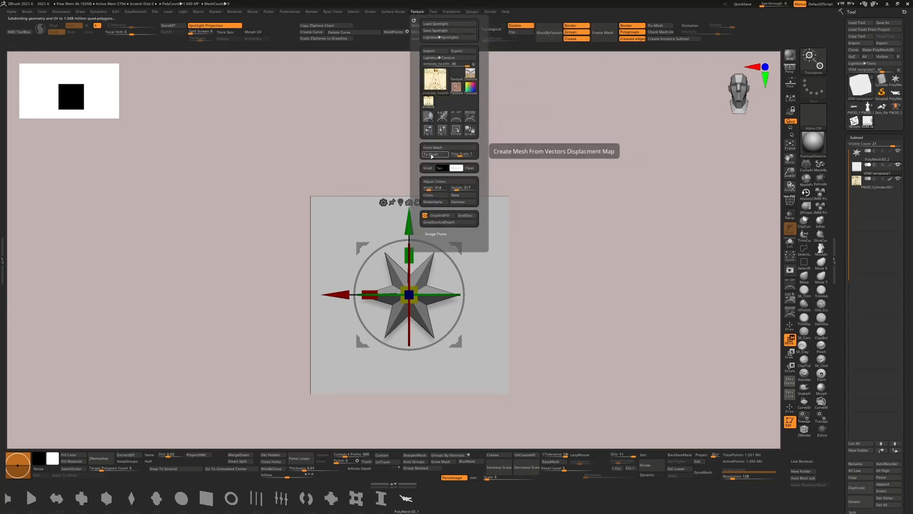
click(431, 155)
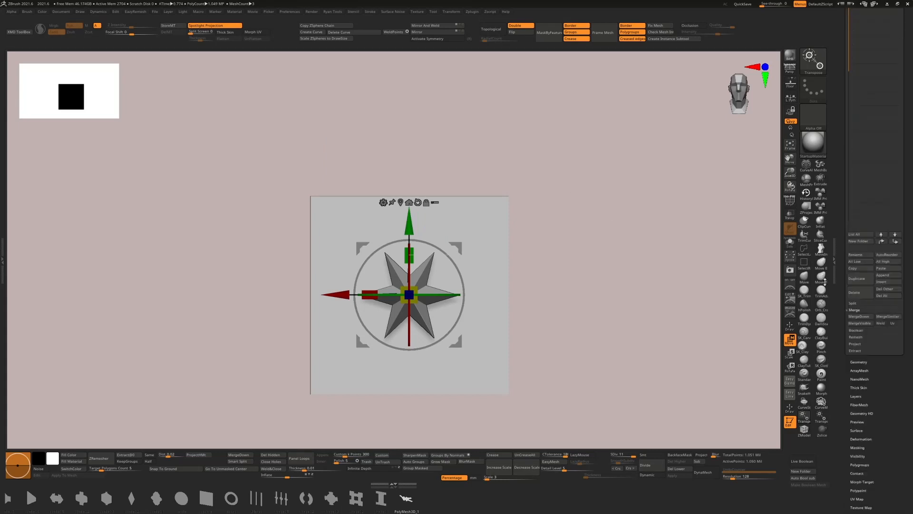
Assign the embody_health texture as the texture map of the VDM template plane
click(873, 338)
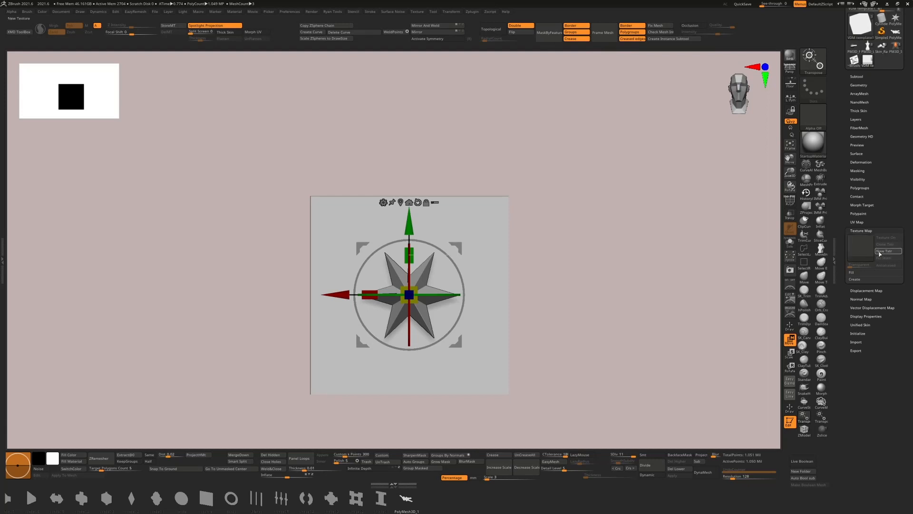
click(879, 252)
click(845, 256)
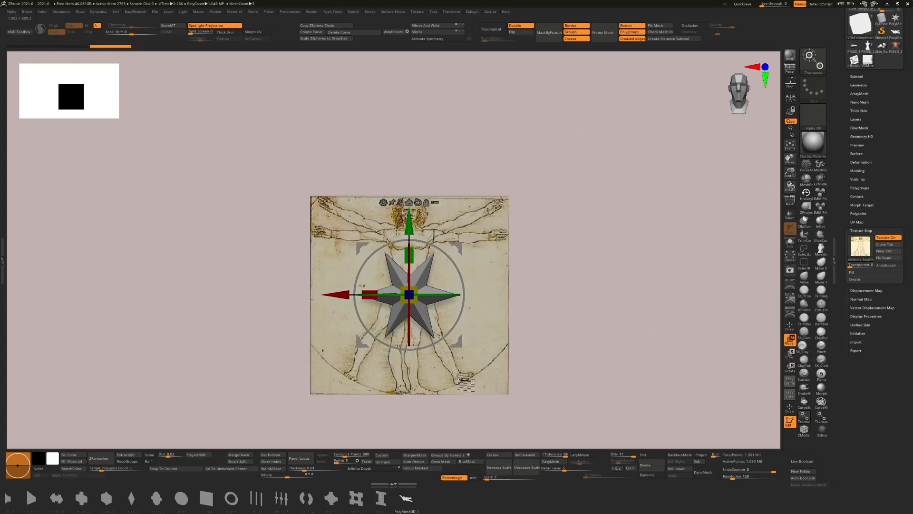
drag(413, 287, 445, 268)
alt+right_drag(517, 293, 495, 250)
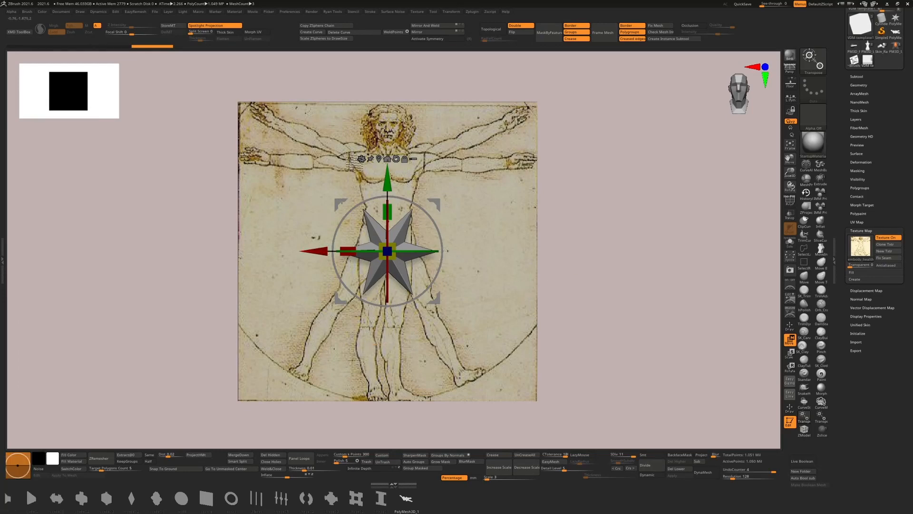
Try to convert the textured VDM template plane into a PolySphere, and switch to the star subtool
click(362, 159)
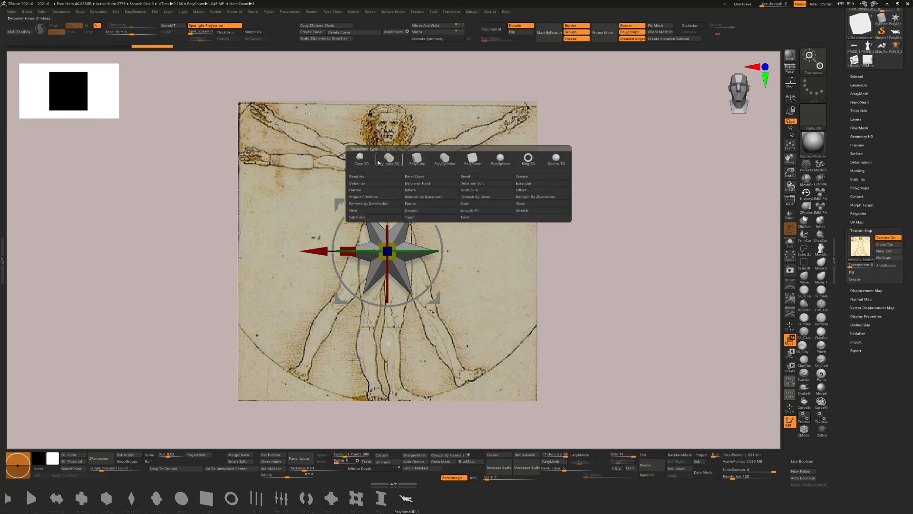
click(497, 158)
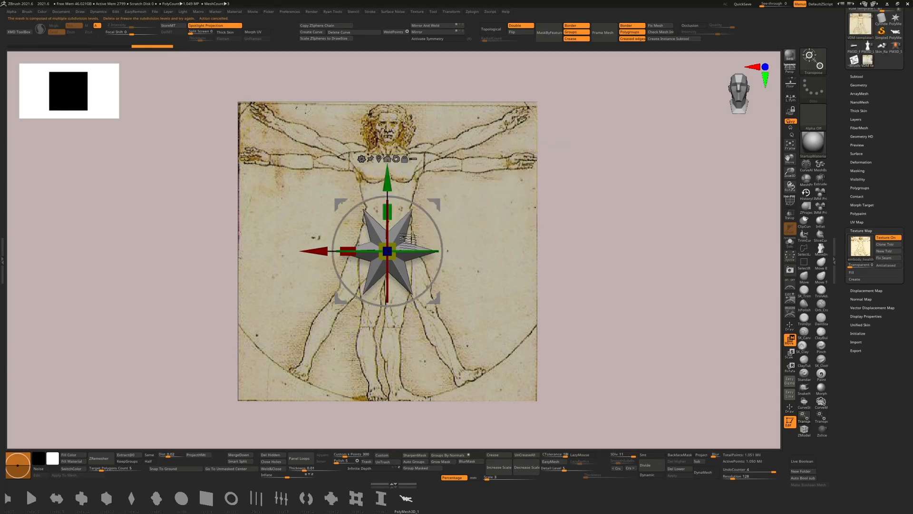
alt+click(407, 240)
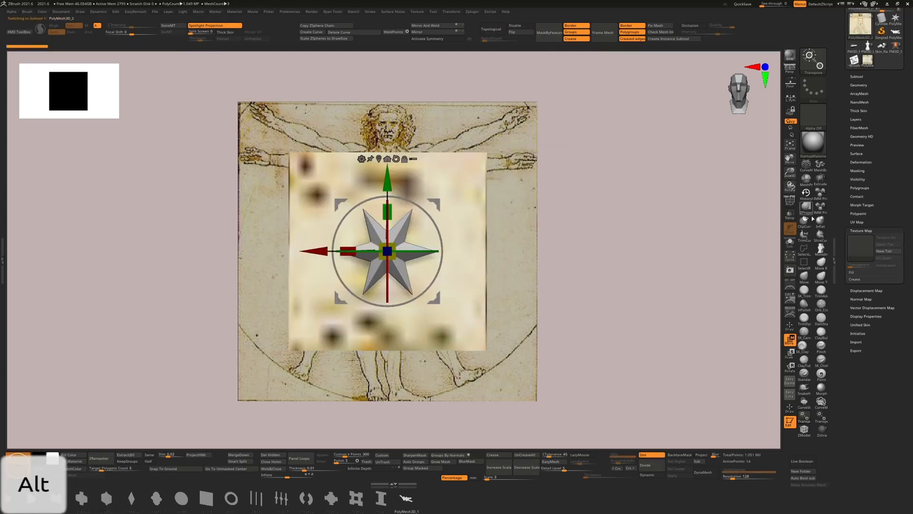
Delete the PM3D_Cylinder3D1 image plane subtool
click(856, 77)
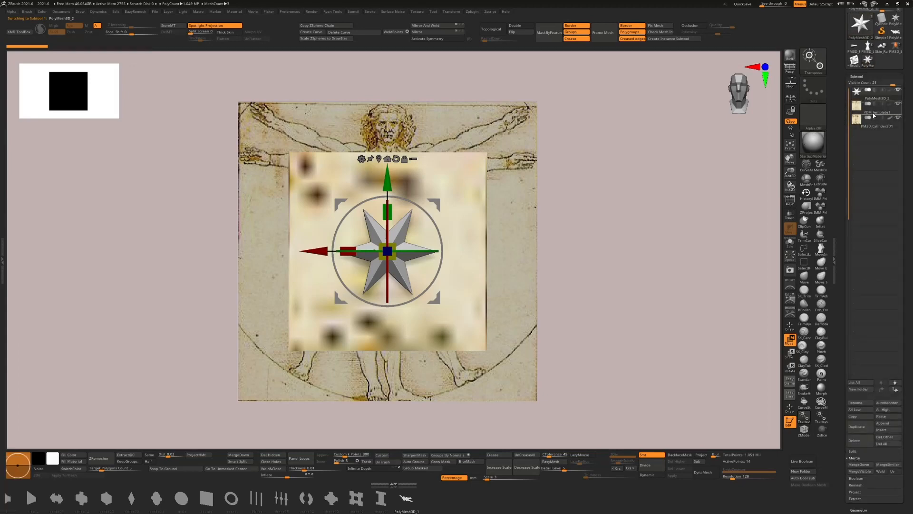
click(874, 112)
click(875, 120)
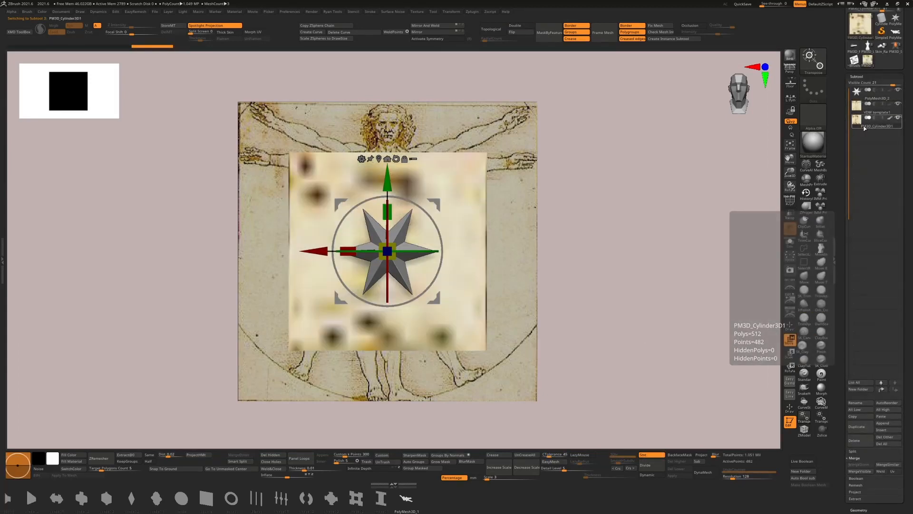
click(859, 441)
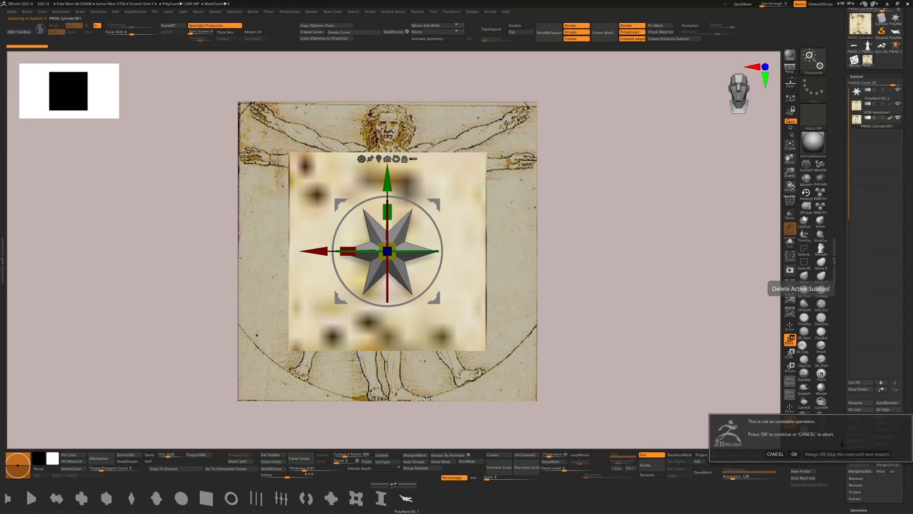
click(795, 454)
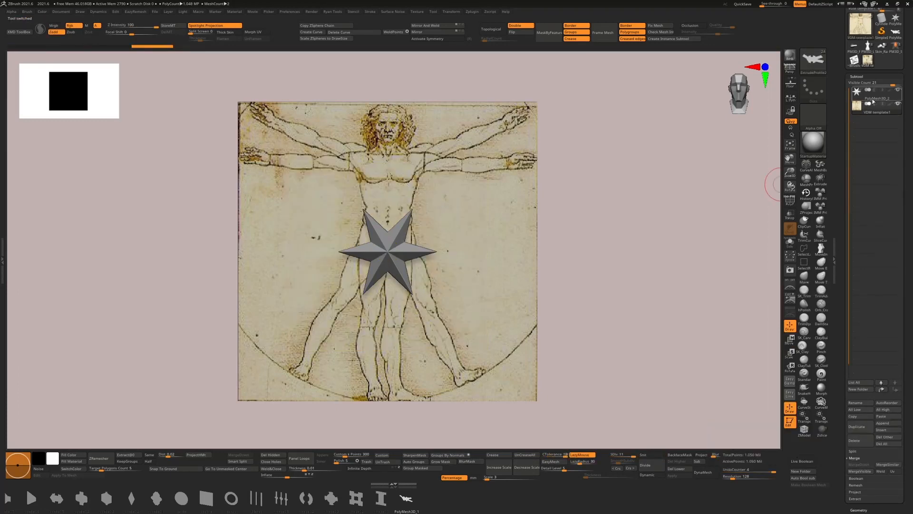
Convert the star subtool PolyMesh3D_2 into a PolySphere with the gizmo's transform types
click(873, 100)
key(w)
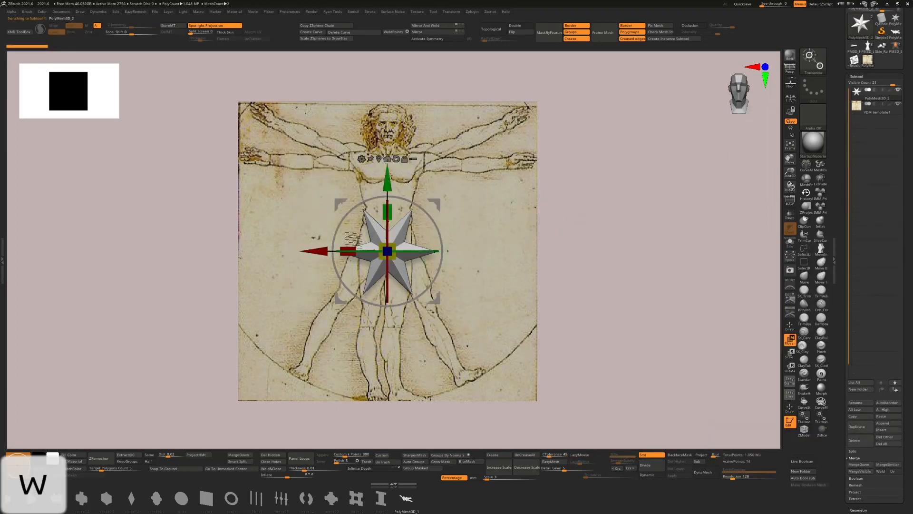
click(362, 158)
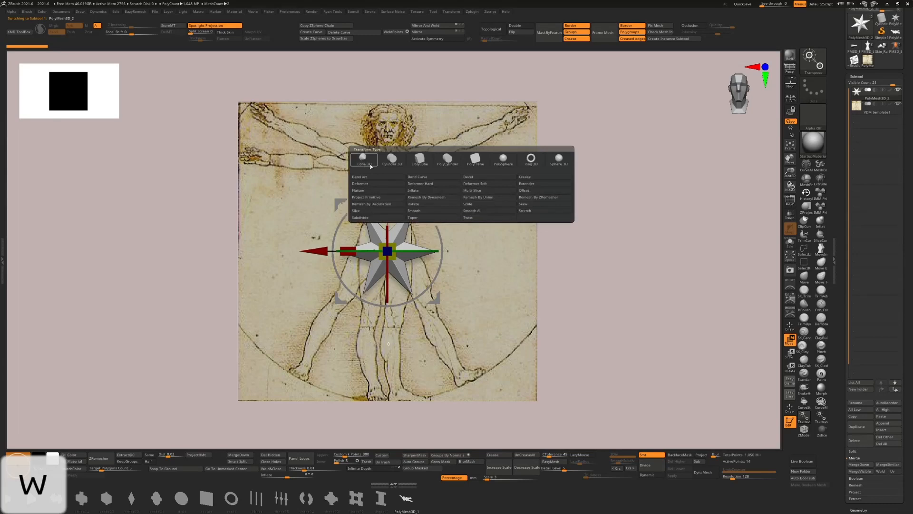
click(503, 161)
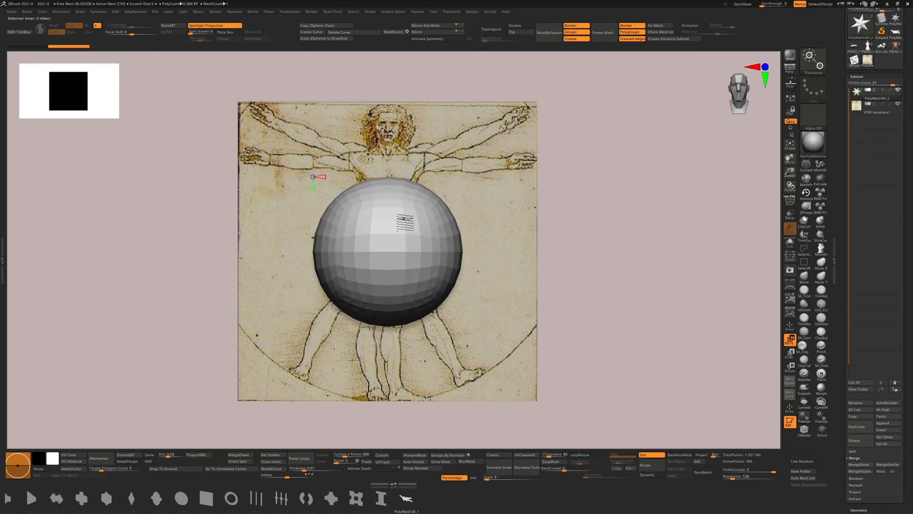
Scale the sphere down to the torso's width, move it up onto the figure's abdomen, and return to draw mode
key(w)
drag(388, 250, 412, 292)
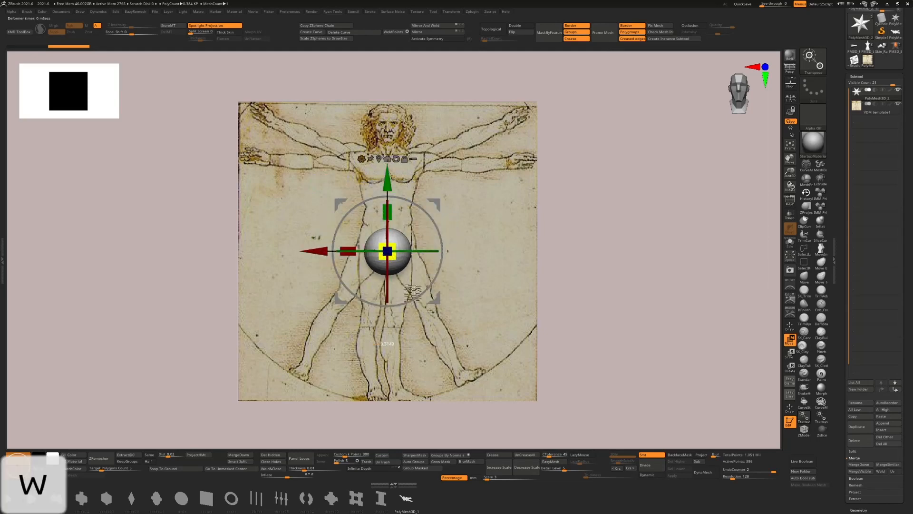
drag(394, 184, 394, 143)
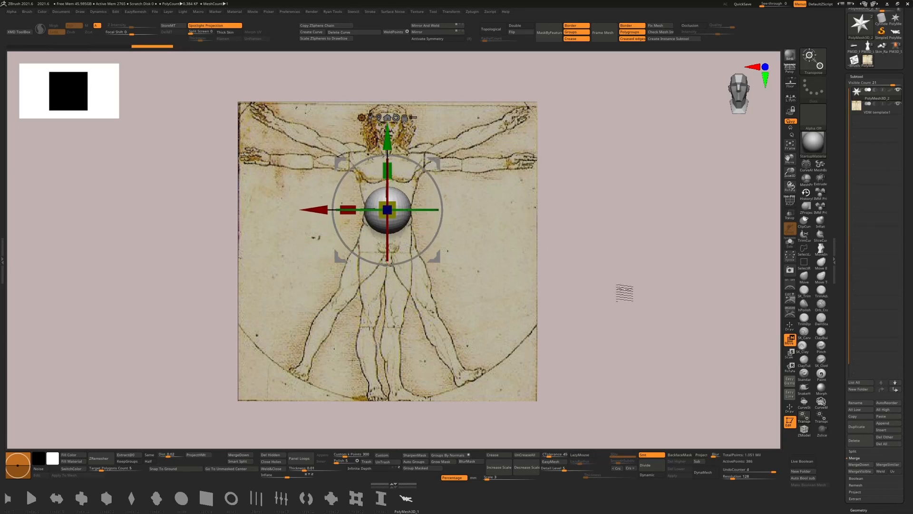
key(q)
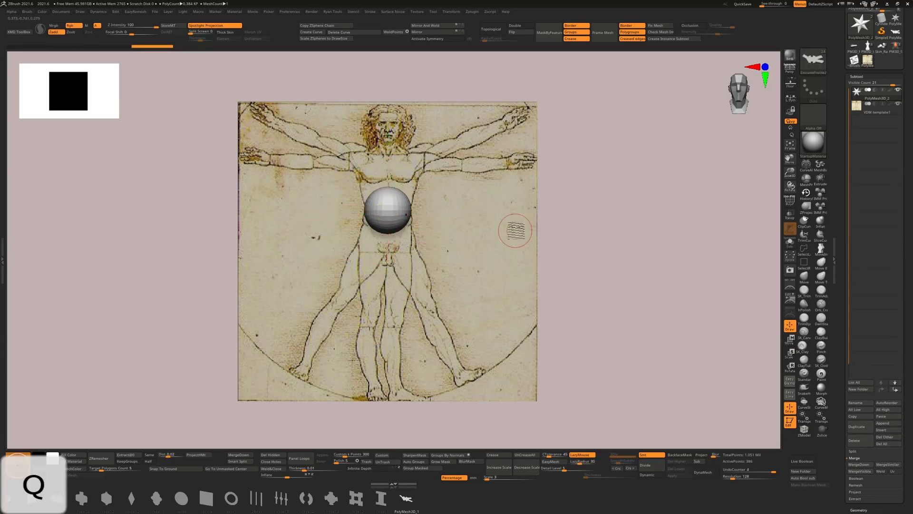
Choose MeshBalloon as the masking brush and suppress its note until the next restart
key(b)
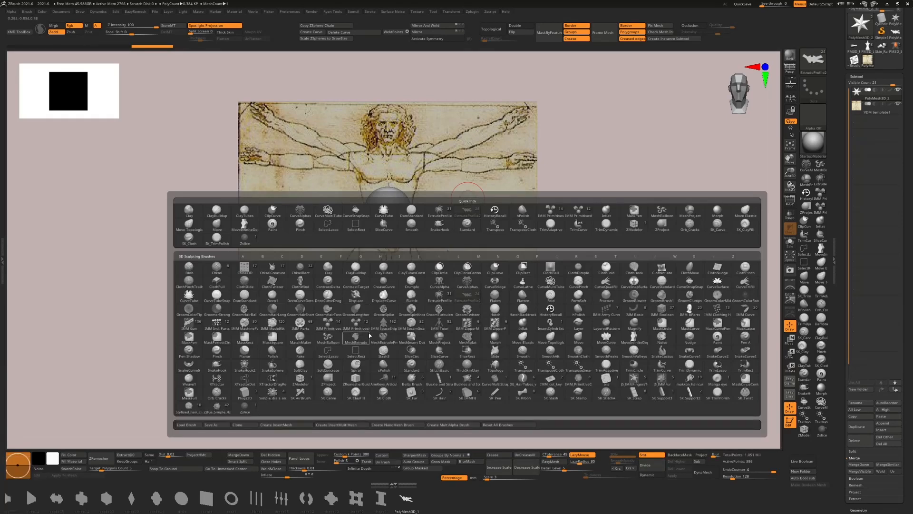
click(339, 341)
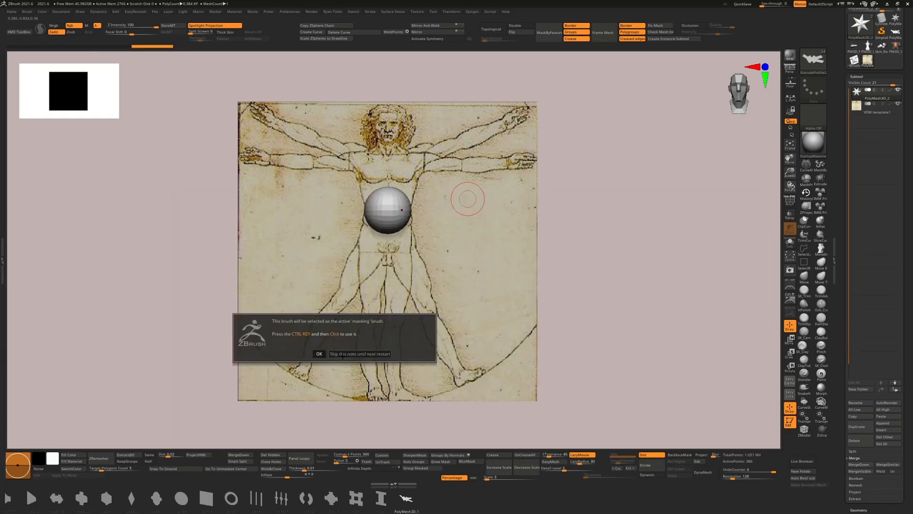
click(342, 354)
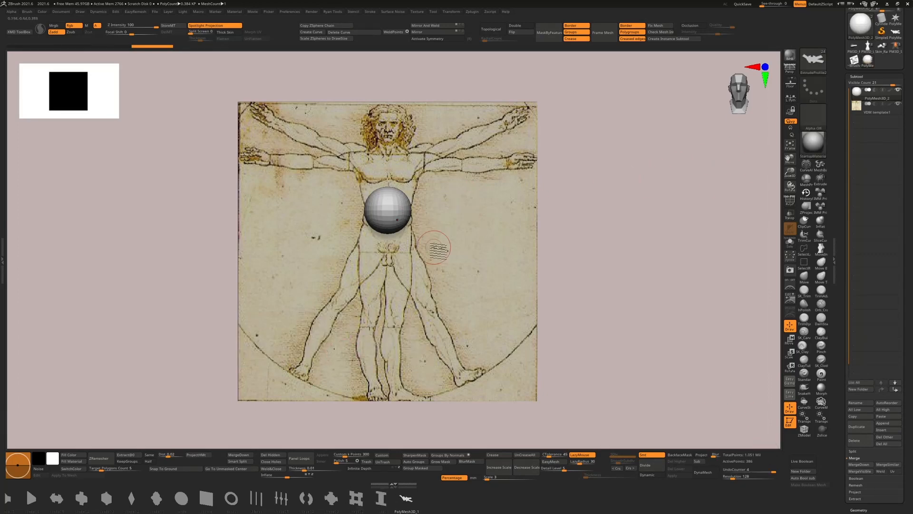
Activate symmetry on the sphere and check the Lasso stroke setting of the MeshBalloon brush
key(ctrl)
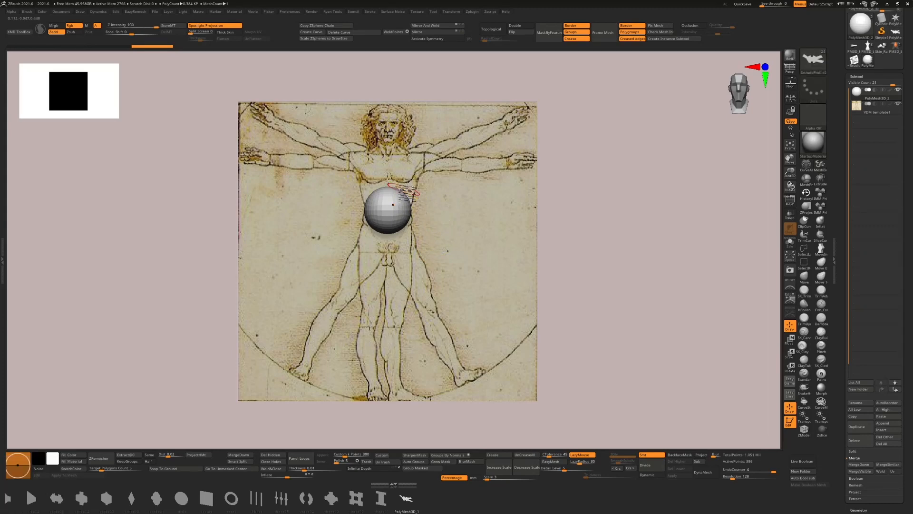
key(x)
key(ctrl)
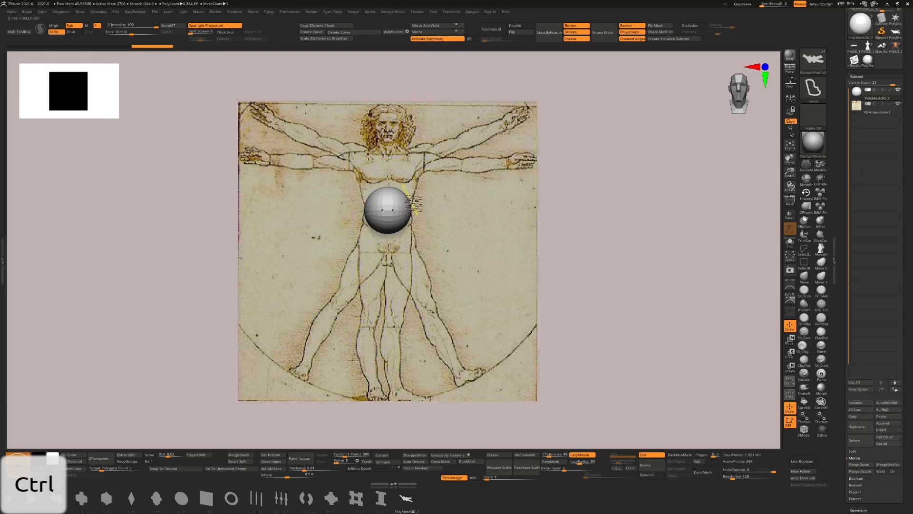
ctrl+drag(418, 207, 397, 182)
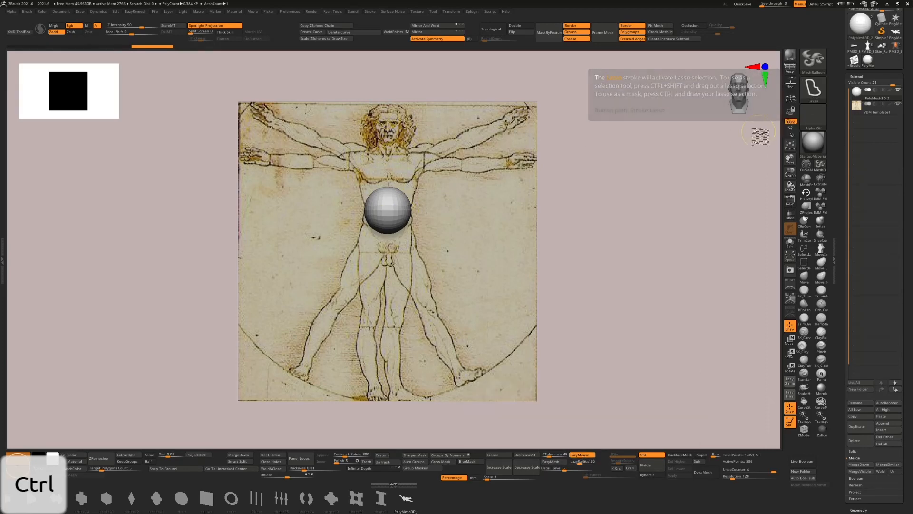
click(814, 87)
drag(687, 135, 693, 136)
Lasso mirrored mesh balloons from the sphere over the figure's horizontal arms and raised arms
ctrl+drag(403, 206, 410, 206)
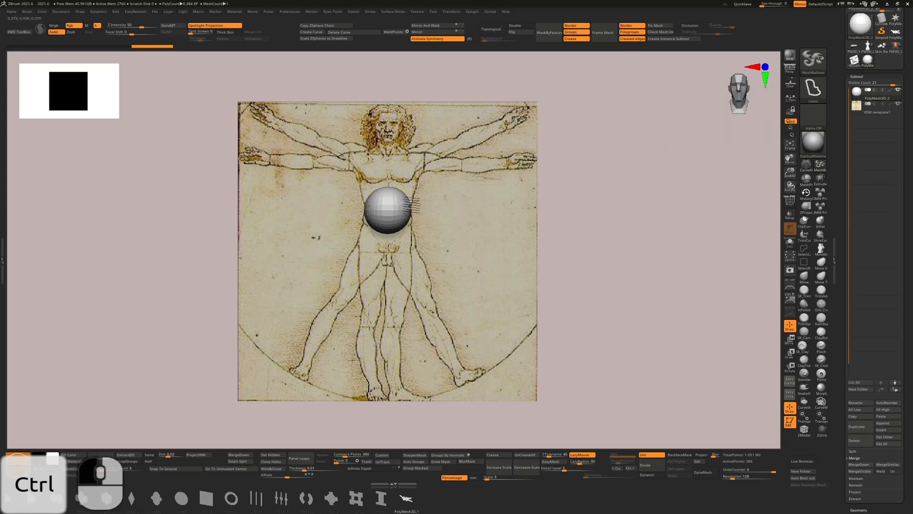
mouse_move(442, 175)
ctrl+mouse_down()
mouse_move(490, 176)
mouse_move(534, 163)
mouse_move(530, 151)
mouse_move(514, 150)
mouse_move(410, 170)
ctrl+mouse_up()
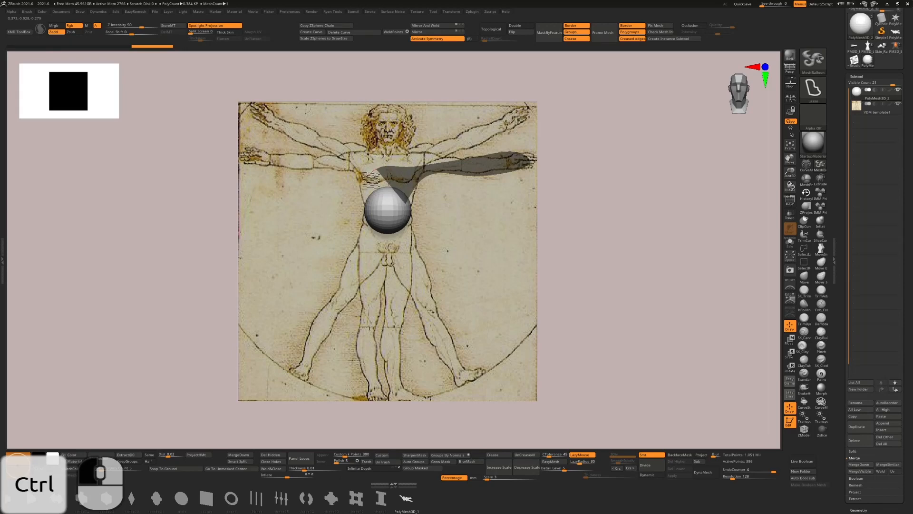
ctrl+drag(371, 178, 370, 179)
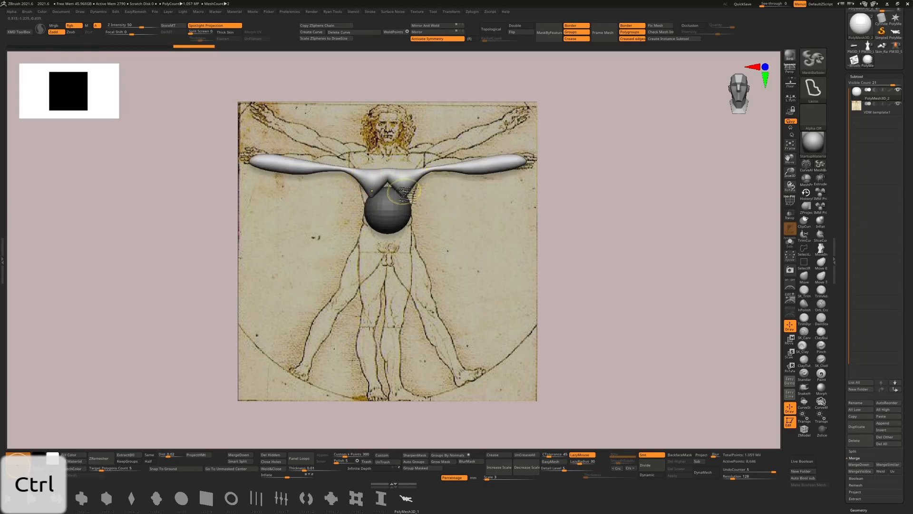
mouse_move(398, 202)
ctrl+mouse_down()
mouse_move(419, 166)
mouse_move(464, 136)
mouse_move(506, 121)
mouse_move(537, 126)
ctrl+mouse_up()
Lasso mesh balloons over the figure's head and neck, the outer thighs, and the outer lower legs
ctrl+drag(360, 170, 364, 160)
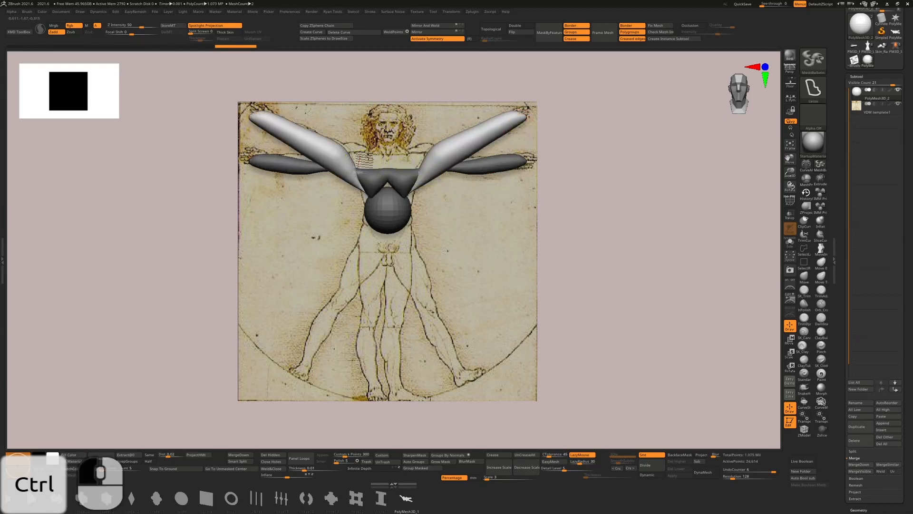
mouse_move(379, 110)
ctrl+mouse_down()
mouse_move(407, 116)
mouse_move(410, 176)
ctrl+mouse_up()
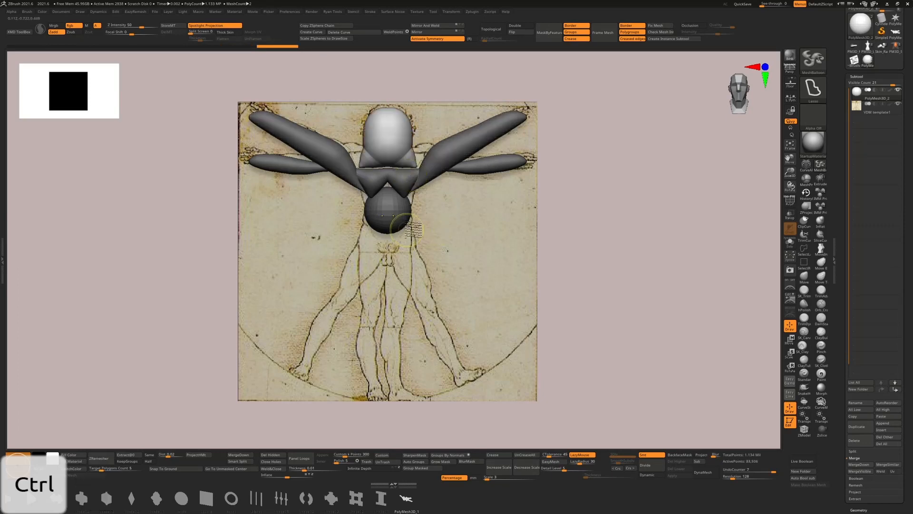
mouse_move(410, 220)
ctrl+mouse_down()
mouse_move(460, 351)
mouse_move(403, 263)
mouse_move(408, 230)
ctrl+mouse_up()
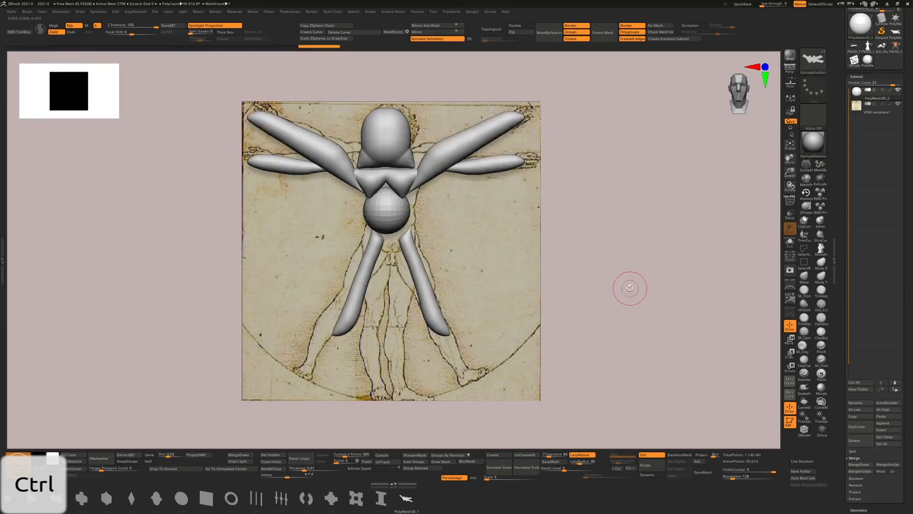
mouse_move(634, 295)
mouse_down()
mouse_move(609, 292)
mouse_move(632, 295)
mouse_move(636, 284)
mouse_move(631, 296)
mouse_up()
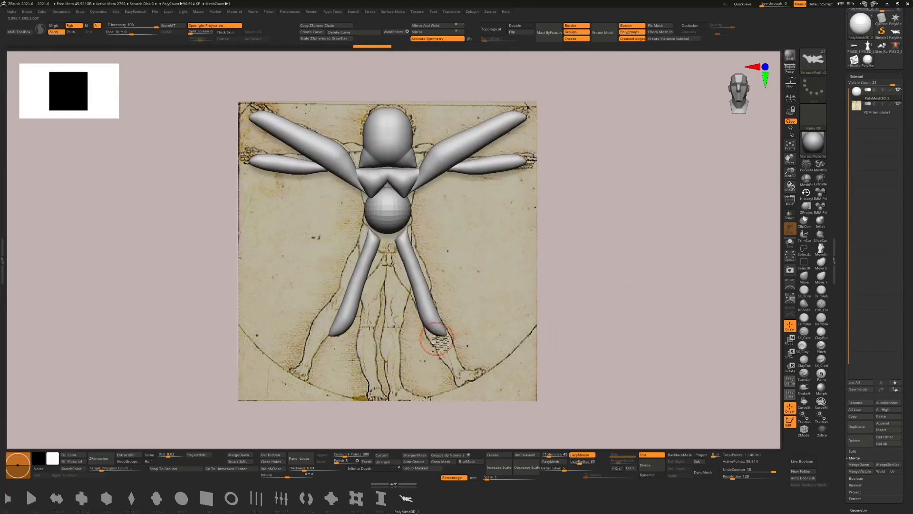
mouse_move(432, 335)
ctrl+mouse_down()
mouse_move(445, 370)
mouse_move(487, 369)
mouse_move(435, 332)
ctrl+mouse_up()
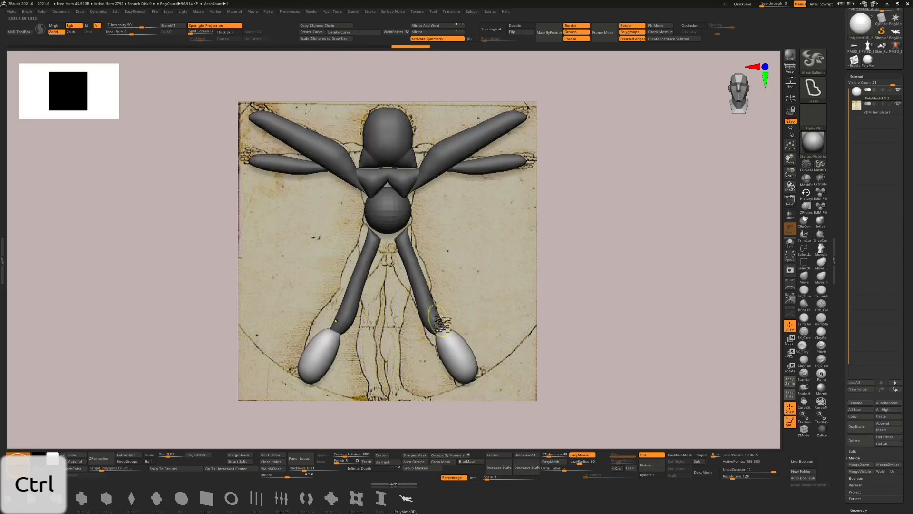
Undo the head, thigh and lower leg balloons, keeping the two pairs of arms in the front view
mouse_move(582, 316)
mouse_down()
mouse_move(597, 317)
mouse_move(573, 314)
mouse_move(609, 316)
mouse_move(600, 308)
mouse_move(642, 295)
mouse_move(632, 300)
mouse_move(630, 284)
mouse_move(610, 283)
mouse_up()
key(ctrl+z)
key(ctrl+z)
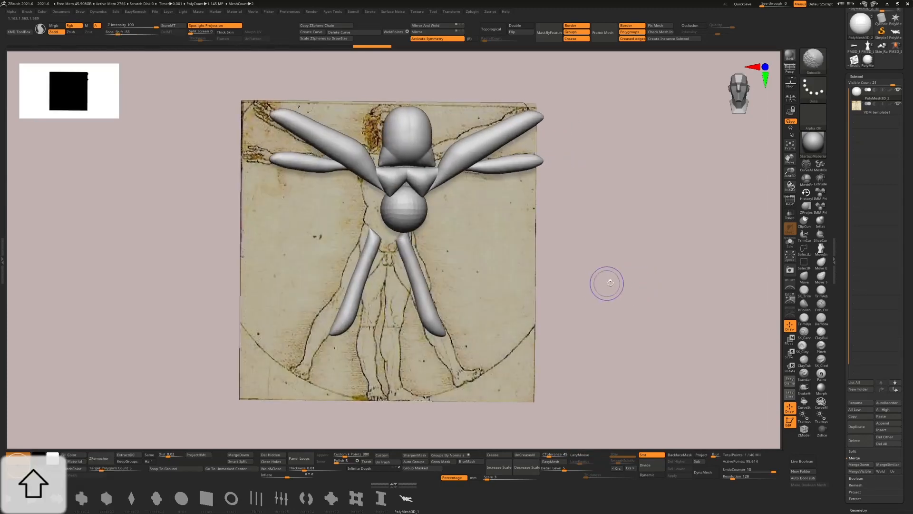
key(ctrl+z)
key(ctrl+z)
key(ctrl+z)
key(ctrl+z)
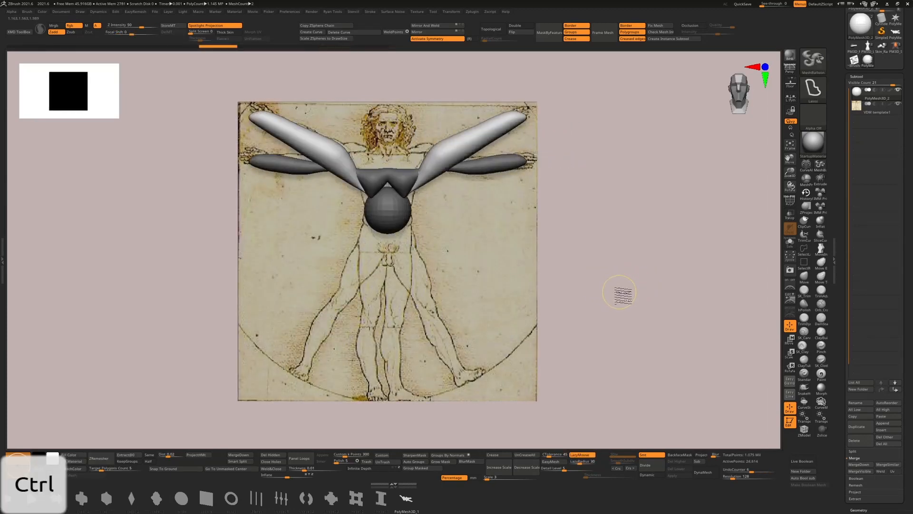
mouse_move(620, 297)
shift+mouse_down()
mouse_move(603, 299)
mouse_move(620, 297)
shift+mouse_up()
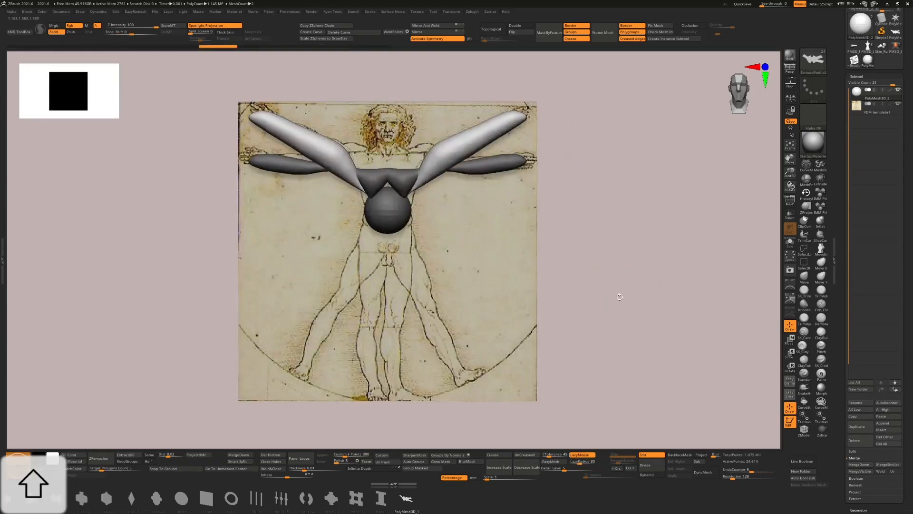
Lasso mirrored mesh balloons over the figure's outer thighs, knees and lower legs, redoing the first thigh stroke
key(ctrl)
mouse_move(376, 223)
ctrl+mouse_down()
mouse_move(346, 293)
mouse_move(366, 321)
mouse_move(387, 224)
ctrl+mouse_up()
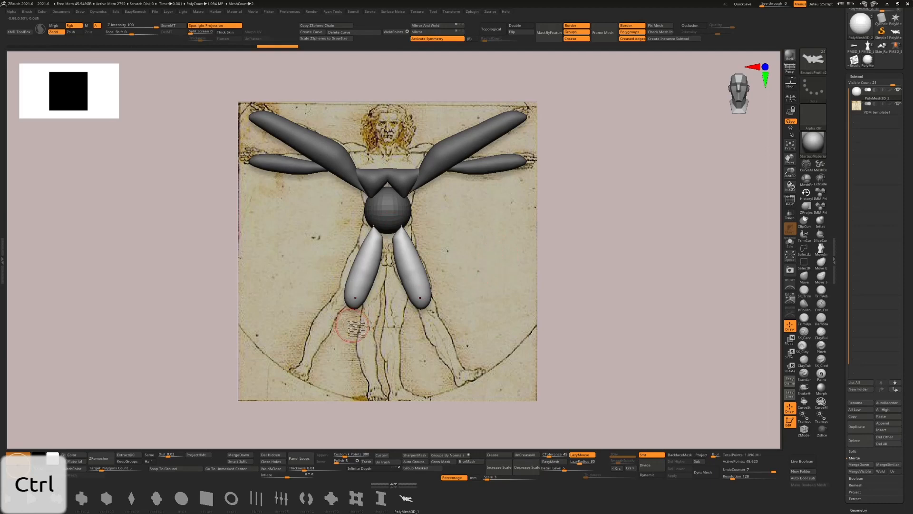
key(ctrl+z)
mouse_move(369, 221)
ctrl+mouse_down()
mouse_move(335, 293)
mouse_move(340, 316)
mouse_move(354, 311)
mouse_move(386, 232)
ctrl+mouse_up()
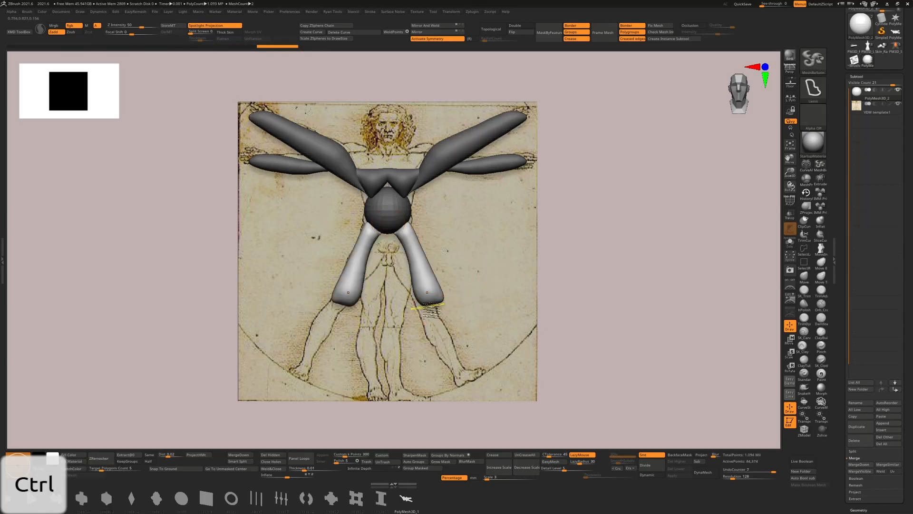
mouse_move(426, 306)
ctrl+mouse_down()
mouse_move(425, 316)
mouse_move(447, 307)
mouse_move(430, 295)
ctrl+mouse_up()
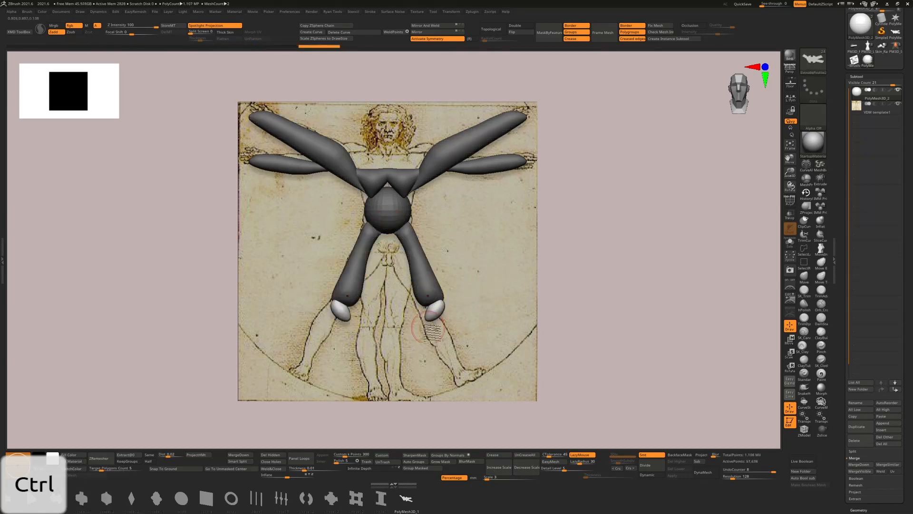
mouse_move(428, 328)
ctrl+mouse_down()
mouse_move(468, 402)
mouse_move(476, 333)
mouse_move(437, 295)
ctrl+mouse_up()
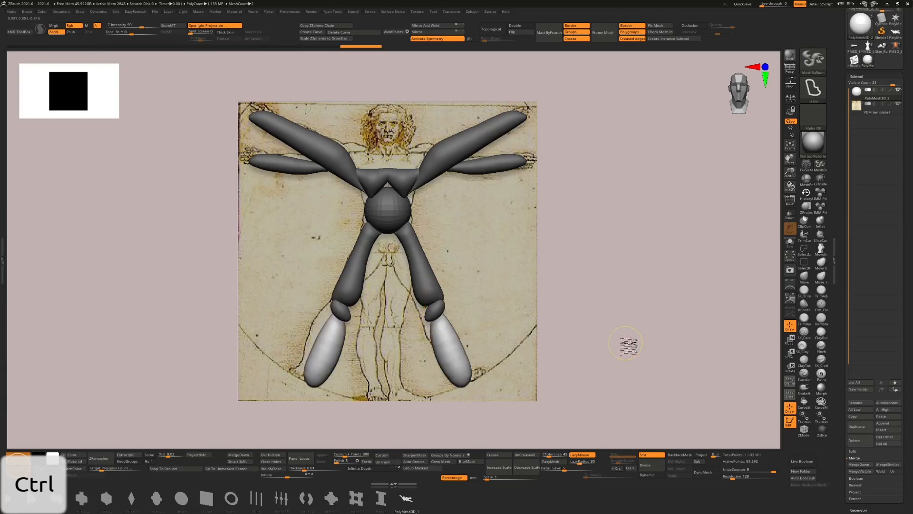
Try a mesh balloon stroke over the figure's chest, and undo the last balloon strokes
mouse_move(355, 148)
ctrl+mouse_down()
mouse_move(380, 161)
mouse_move(428, 161)
mouse_move(356, 185)
mouse_move(353, 149)
ctrl+mouse_up()
key(ctrl+z)
key(ctrl+z)
key(ctrl+z)
key(ctrl+z)
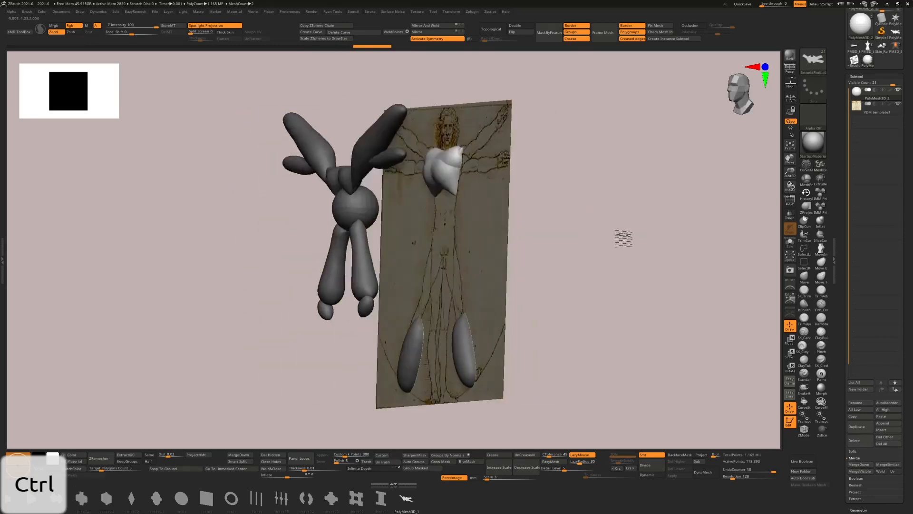
Undo the remaining balloon strokes back to the plain sphere, returning to the front view over the drawing
key(ctrl+z)
key(ctrl+z)
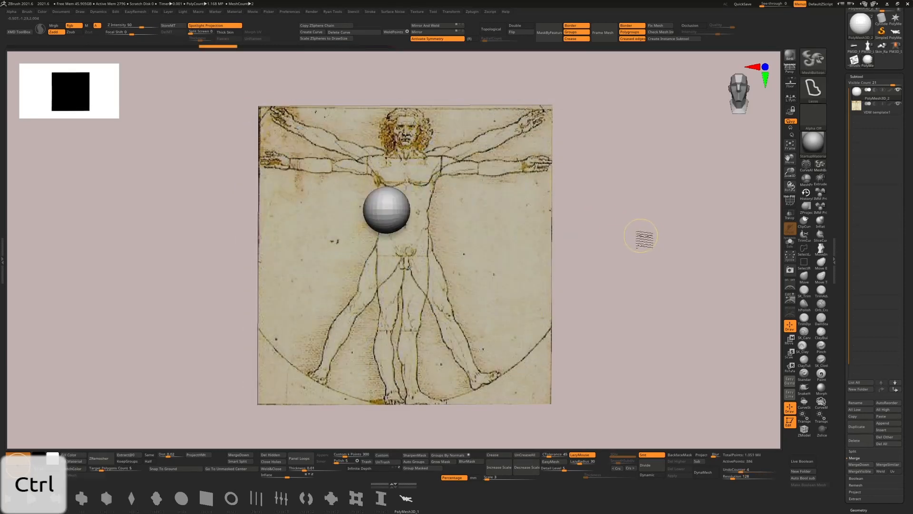
shift+drag(639, 234, 635, 240)
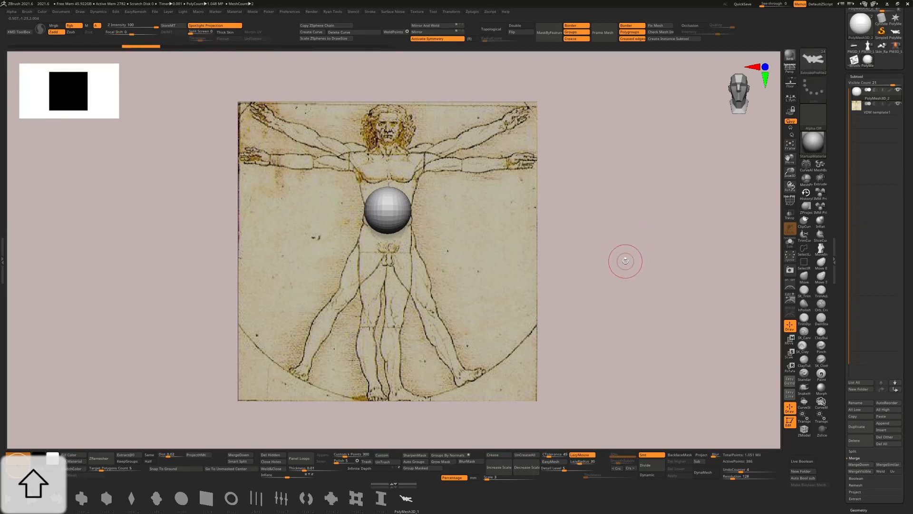
click(898, 105)
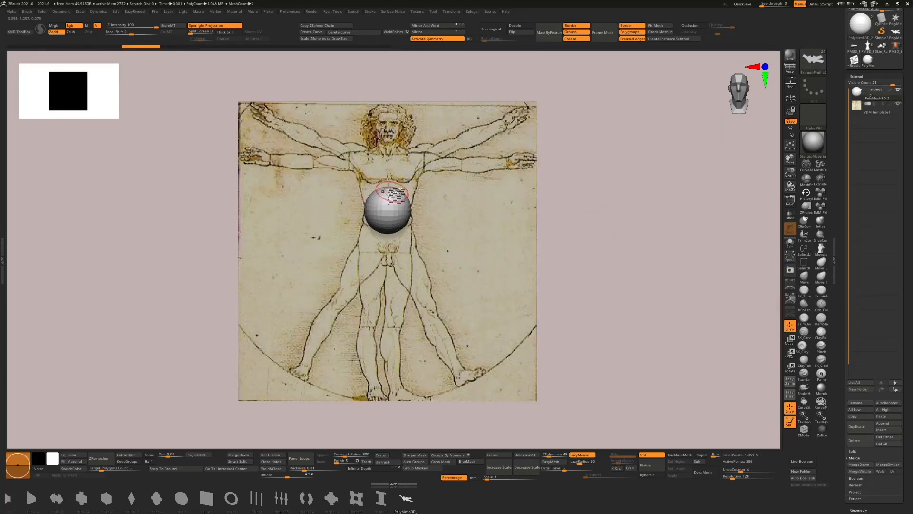
Try mirrored mesh balloons over the figure's chest and shoulders and along both outspread legs, checking them from an angle
key(ctrl)
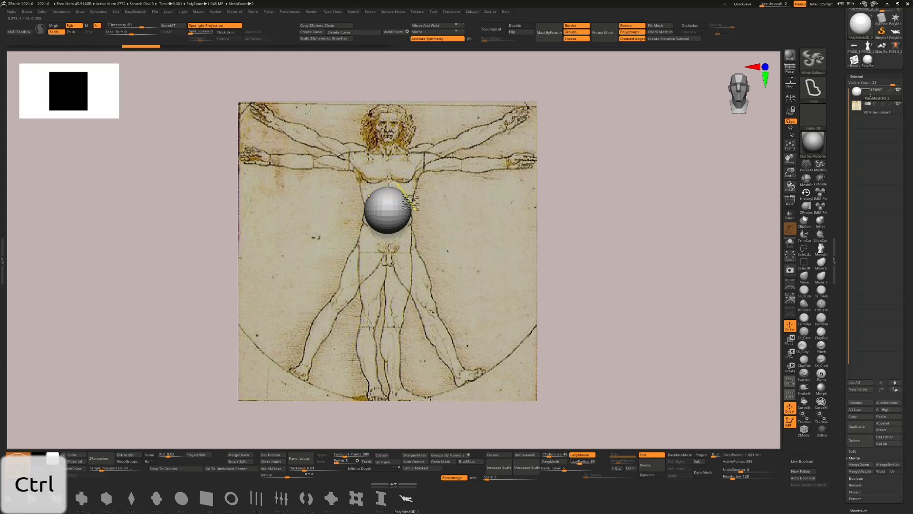
ctrl+drag(408, 205, 416, 192)
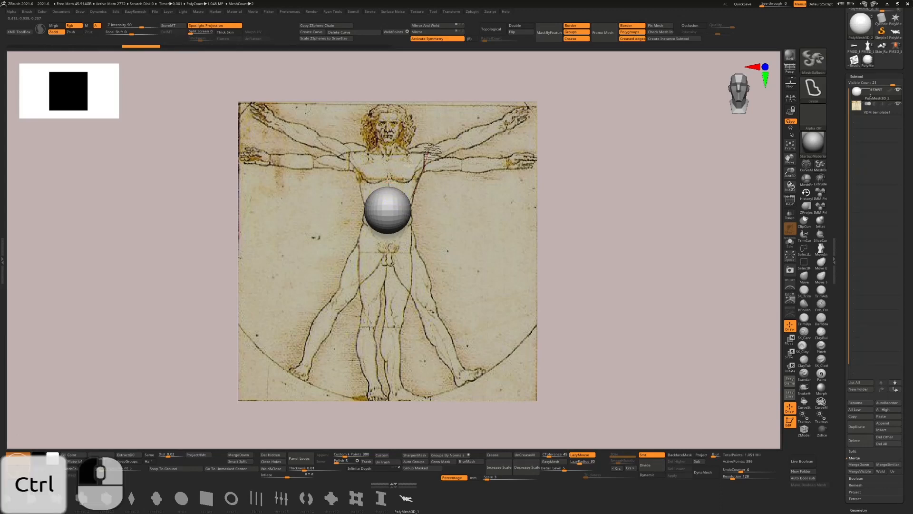
mouse_move(432, 150)
ctrl+mouse_down()
mouse_move(384, 148)
mouse_move(388, 183)
mouse_move(379, 188)
mouse_move(400, 190)
mouse_move(391, 196)
ctrl+mouse_up()
ctrl+drag(387, 155, 388, 160)
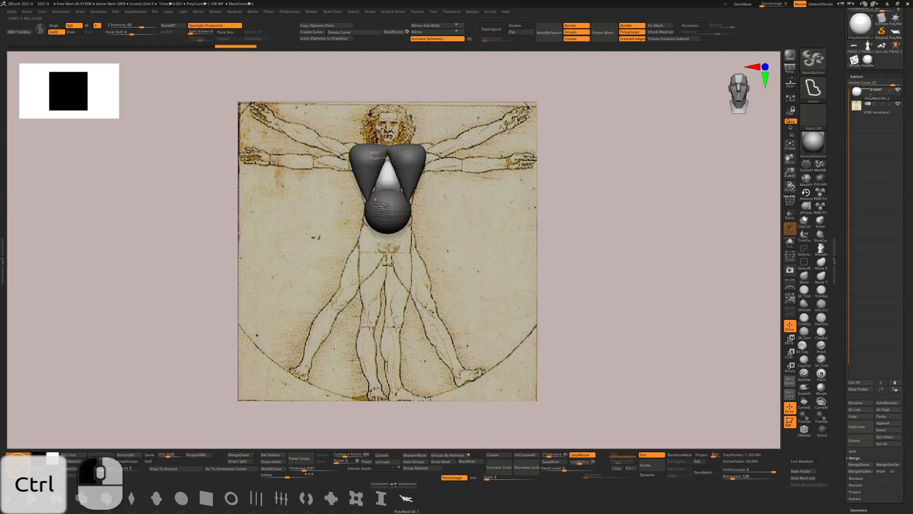
ctrl+drag(381, 208, 421, 185)
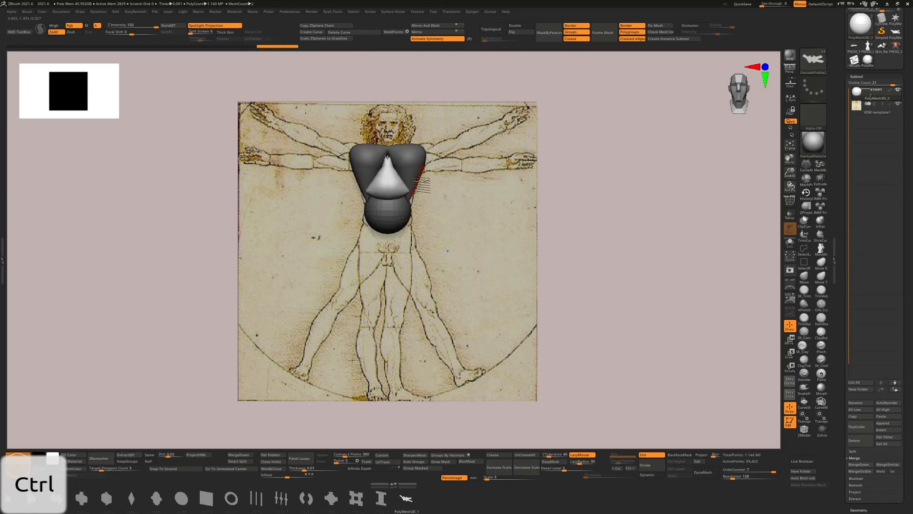
mouse_move(596, 209)
mouse_down()
mouse_move(571, 210)
mouse_move(604, 212)
mouse_move(603, 204)
mouse_move(601, 228)
mouse_up()
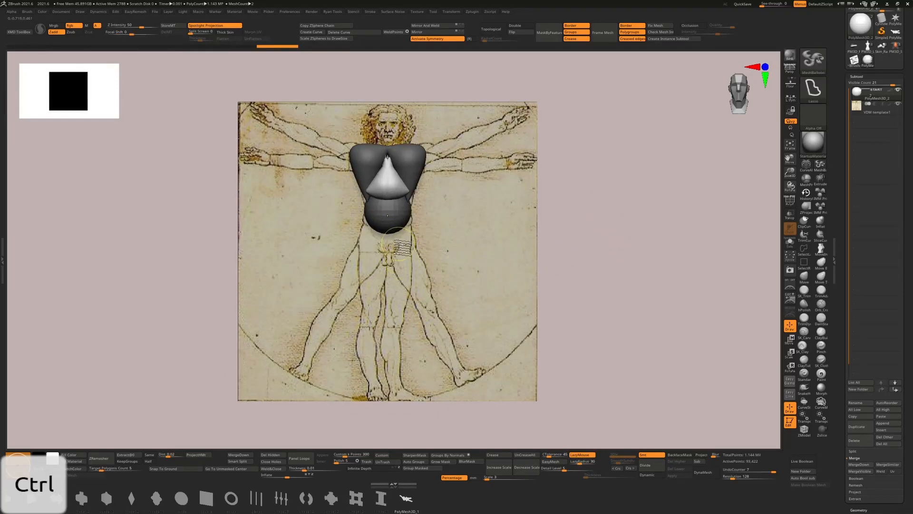
mouse_move(398, 238)
ctrl+mouse_down()
mouse_move(486, 353)
mouse_move(476, 348)
ctrl+mouse_up()
mouse_move(615, 298)
mouse_down()
mouse_move(583, 302)
mouse_move(603, 301)
mouse_move(610, 285)
mouse_up()
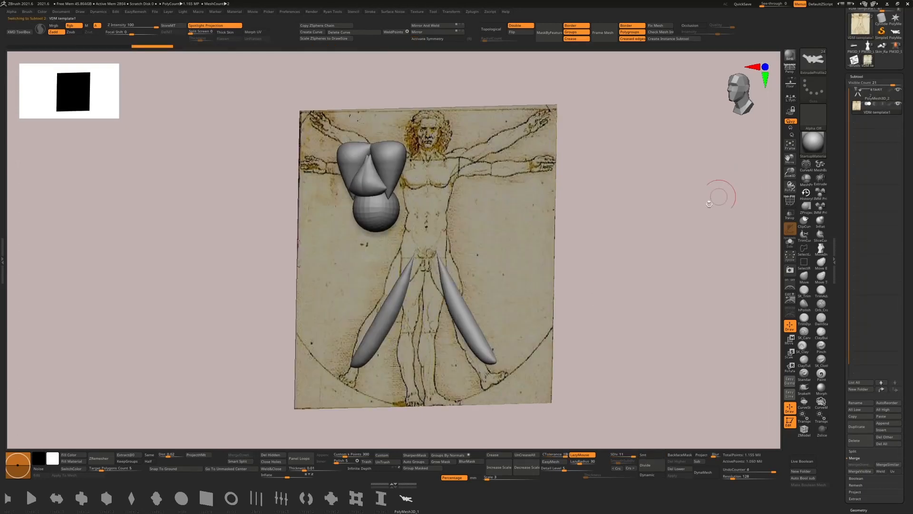
Undo the last image plane changes, redo one to restore the drawing, and make the balloon mesh active in the front view
drag(709, 204, 686, 230)
key(ctrl+z)
key(ctrl+z)
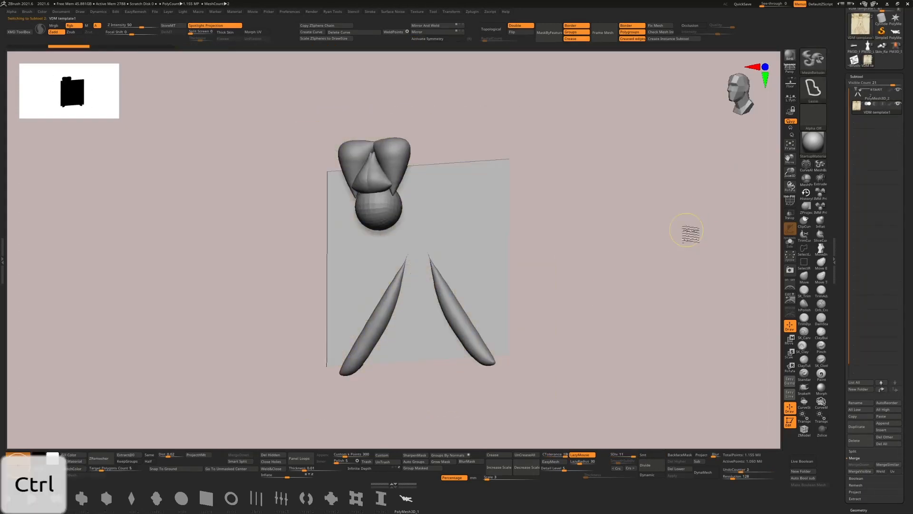
key(ctrl+shift+z)
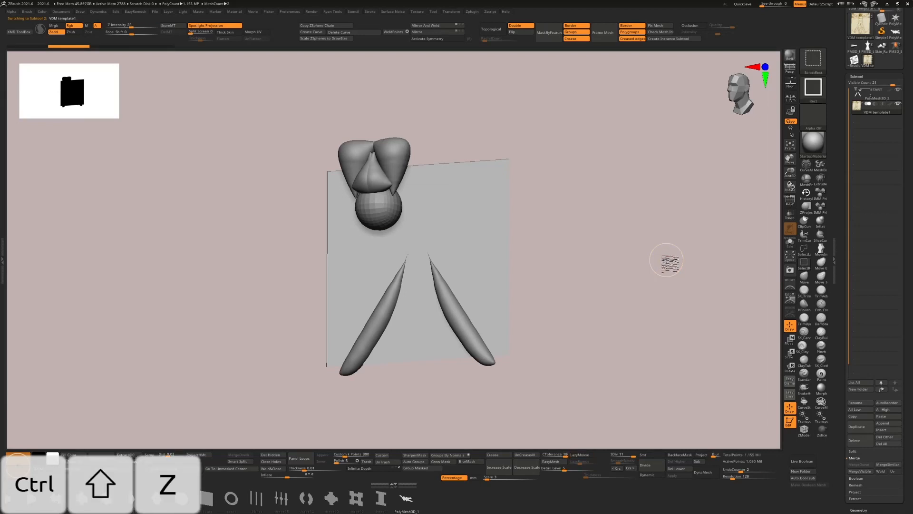
shift+drag(694, 218, 711, 241)
click(877, 97)
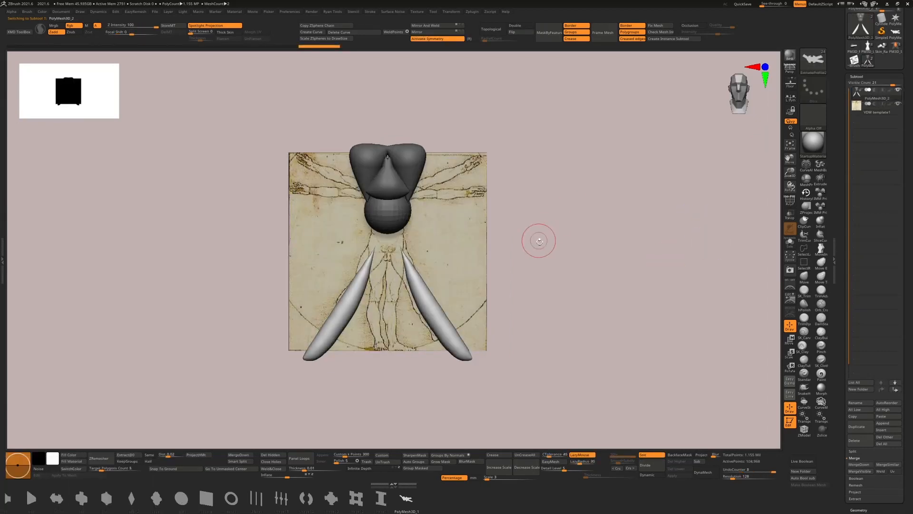
Undo the chest, shoulder and leg balloons back to the plain sphere
key(ctrl+z)
key(ctrl+z)
key(ctrl+z)
key(ctrl+z)
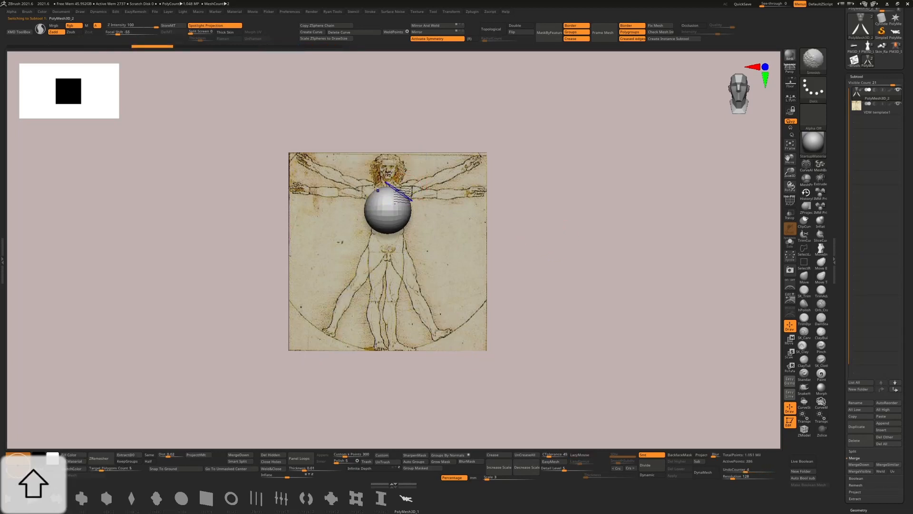
Lasso mirrored mesh balloons over both pairs of arms, the outer thighs, the lower legs and the feet
mouse_move(386, 182)
ctrl+mouse_down()
mouse_move(413, 200)
mouse_move(391, 205)
ctrl+mouse_up()
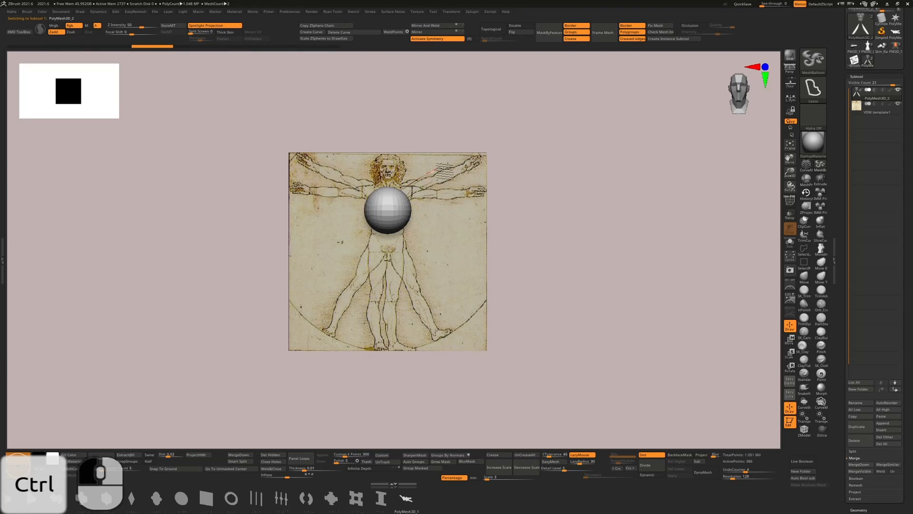
mouse_move(445, 170)
ctrl+mouse_down()
mouse_move(468, 170)
mouse_move(474, 186)
mouse_move(390, 207)
ctrl+mouse_up()
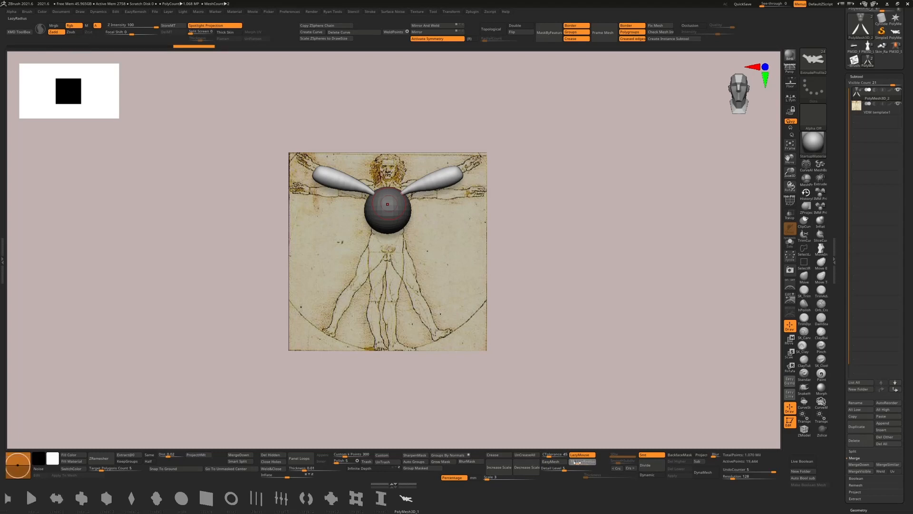
mouse_move(405, 199)
ctrl+mouse_down()
mouse_move(467, 194)
mouse_move(404, 197)
mouse_move(419, 178)
ctrl+mouse_up()
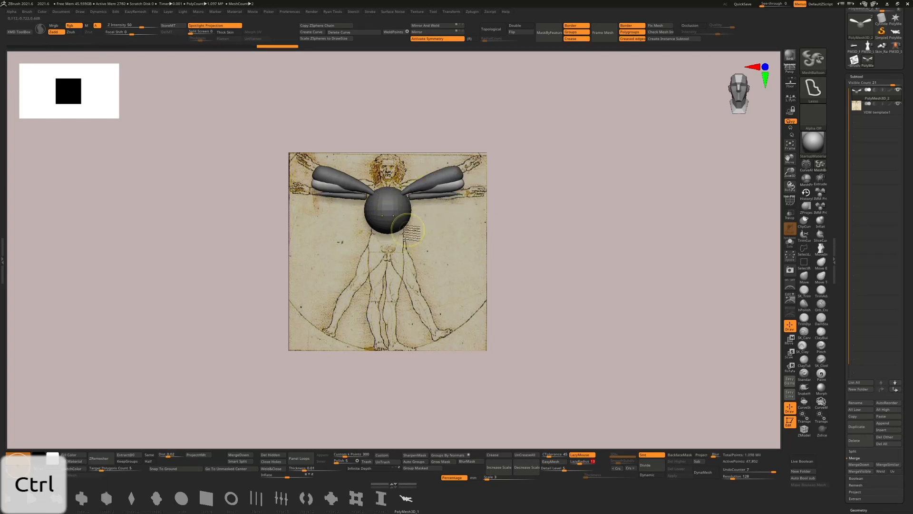
mouse_move(397, 233)
ctrl+mouse_down()
mouse_move(418, 309)
mouse_move(425, 284)
mouse_move(401, 227)
mouse_move(413, 290)
mouse_move(398, 228)
ctrl+mouse_up()
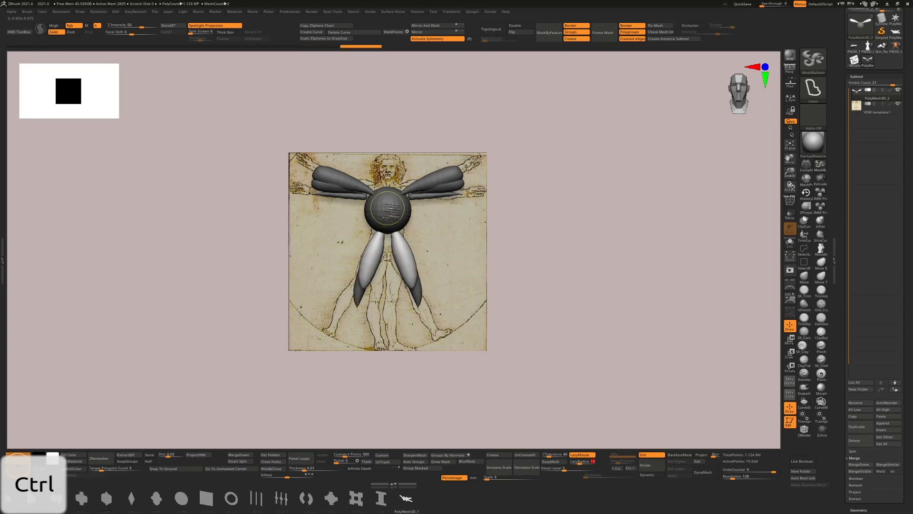
mouse_move(417, 300)
ctrl+mouse_down()
mouse_move(433, 334)
mouse_move(426, 311)
mouse_move(432, 328)
mouse_move(434, 314)
mouse_move(432, 347)
mouse_move(418, 352)
ctrl+mouse_up()
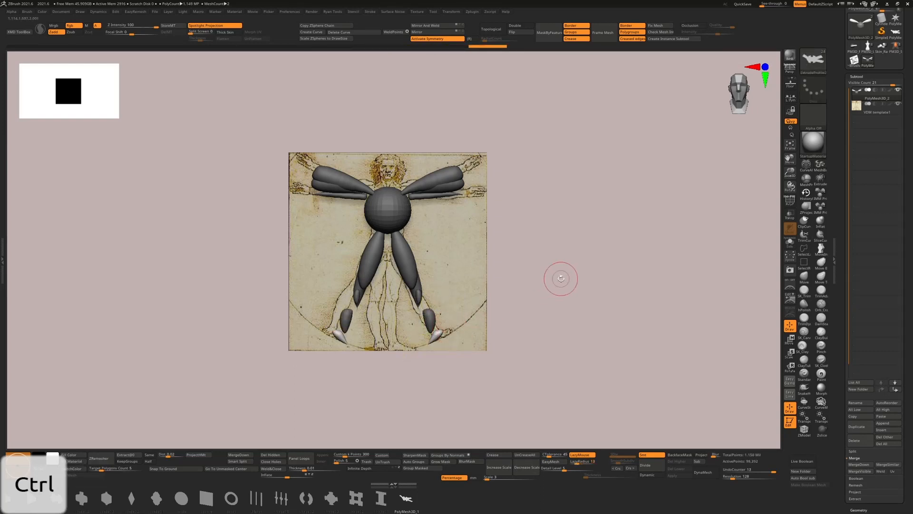
Undo all the arm, leg and foot balloons until only the plain sphere remains
drag(560, 278, 558, 282)
key(ctrl+z)
key(ctrl+z)
key(ctrl+z)
key(ctrl+z)
key(ctrl+z)
key(ctrl+z)
key(ctrl+z)
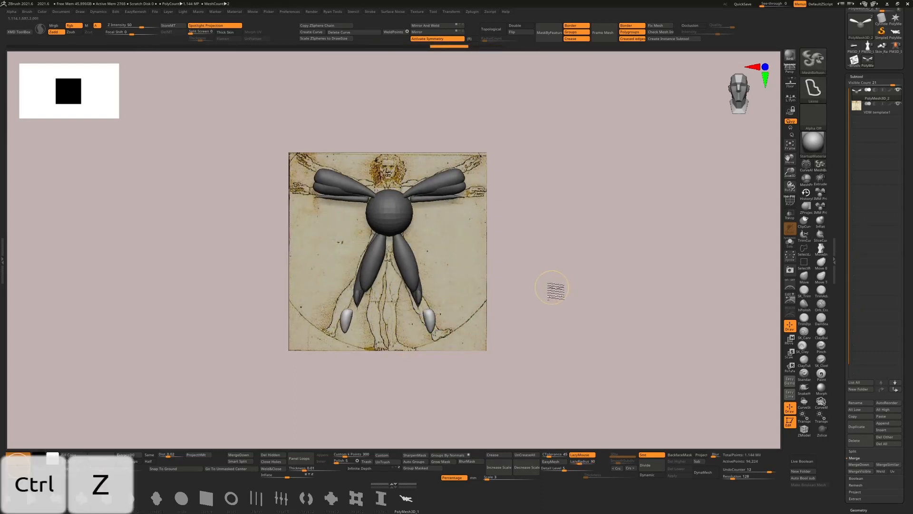
key(ctrl+z)
key(ctrl+z)
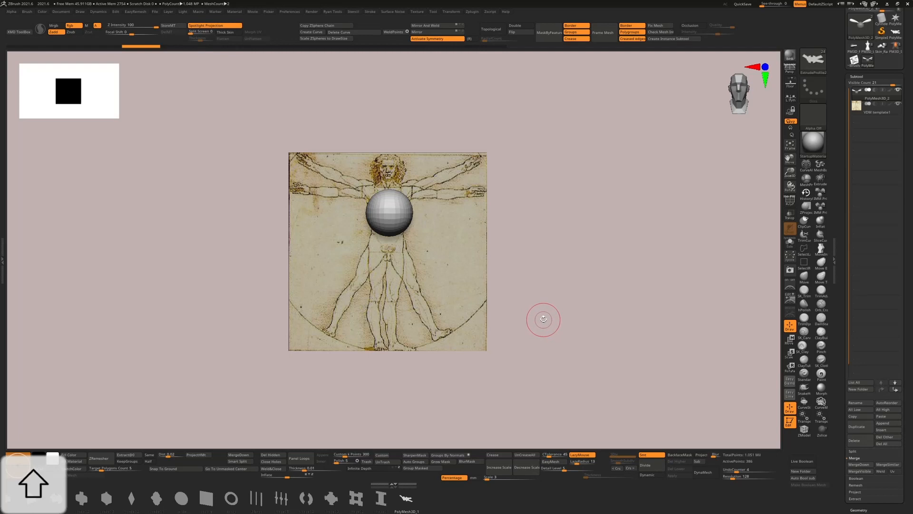
Stretch the sphere into a tapered torso from the figure's shoulders to hips with an enlarged Move brush, undoing the first pull
click(804, 278)
key(s)
drag(555, 287, 563, 288)
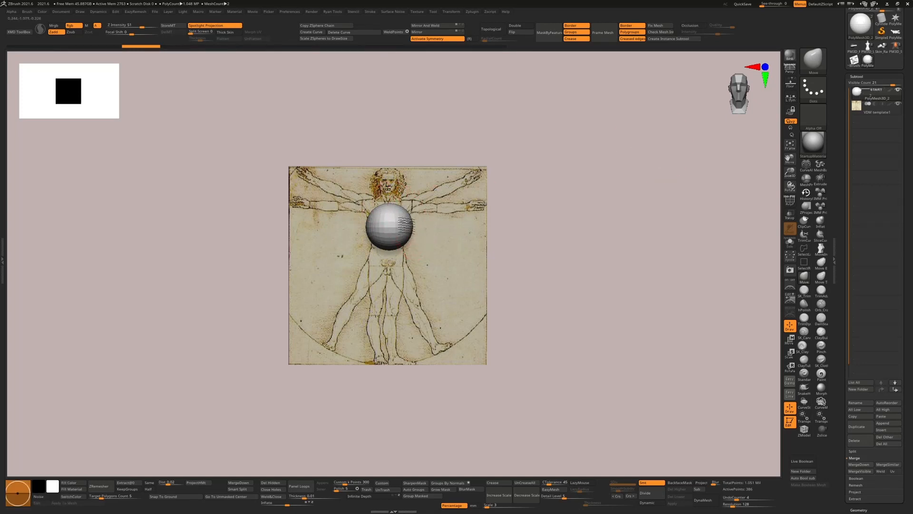
drag(711, 239, 633, 242)
shift+drag(572, 272, 567, 289)
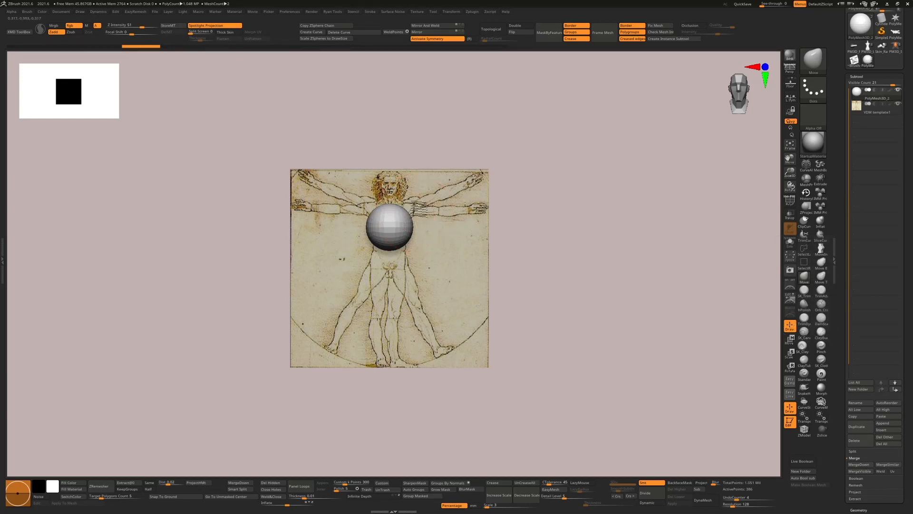
ctrl+drag(663, 283, 678, 312)
mouse_move(400, 227)
mouse_down()
mouse_move(401, 259)
mouse_move(402, 188)
mouse_up()
key(ctrl+z)
key(ctrl+z)
key(ctrl+z)
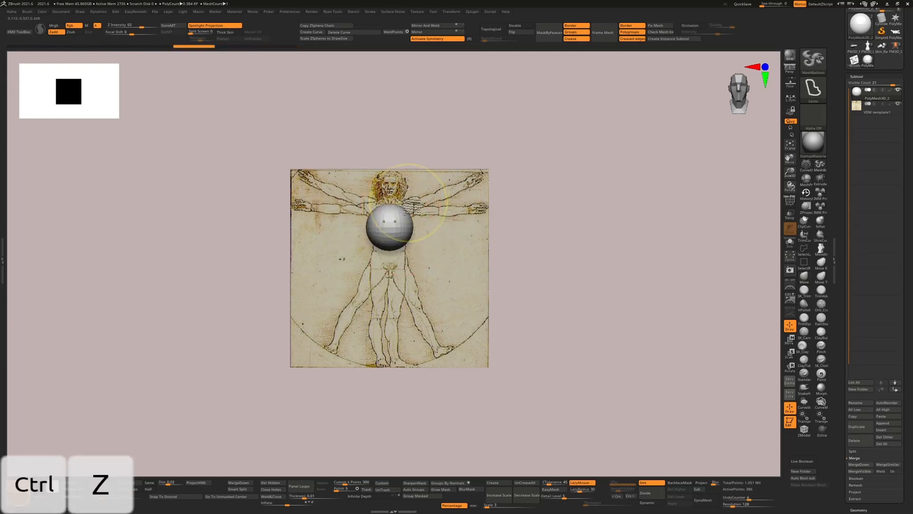
mouse_move(396, 219)
mouse_down()
mouse_move(420, 205)
mouse_move(394, 276)
mouse_up()
drag(408, 207, 411, 211)
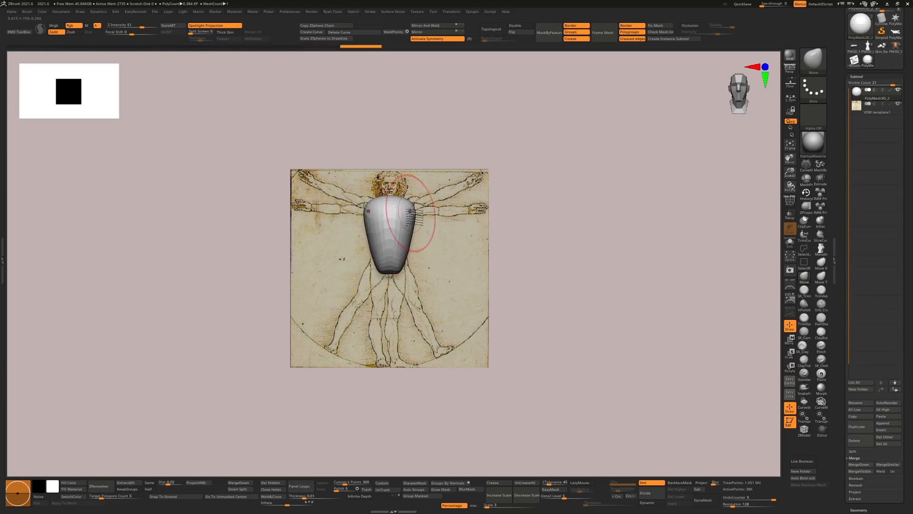
Turn on transparency with ghost mode off for the image plane behind the torso
click(790, 241)
click(791, 239)
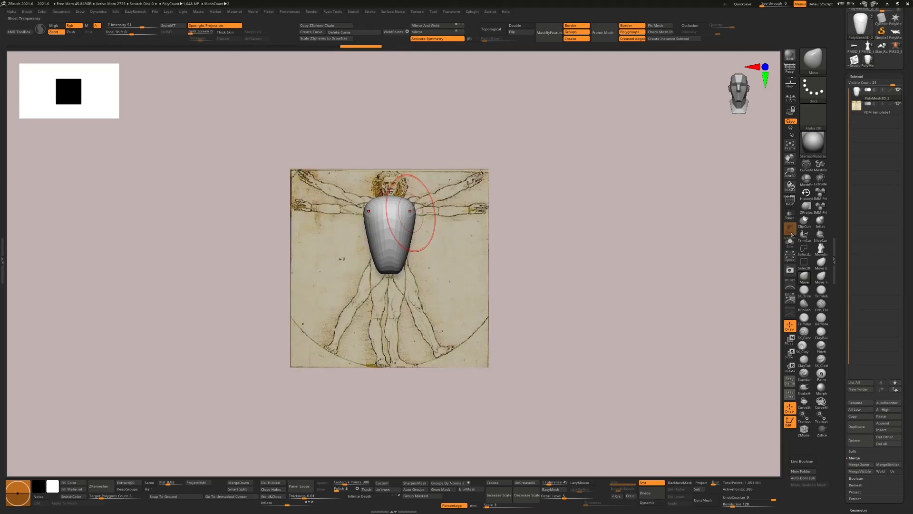
click(791, 215)
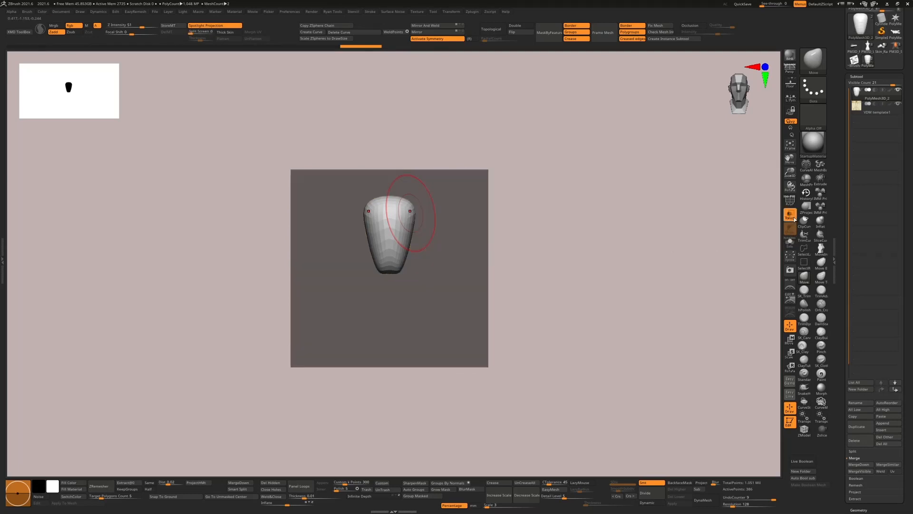
click(789, 228)
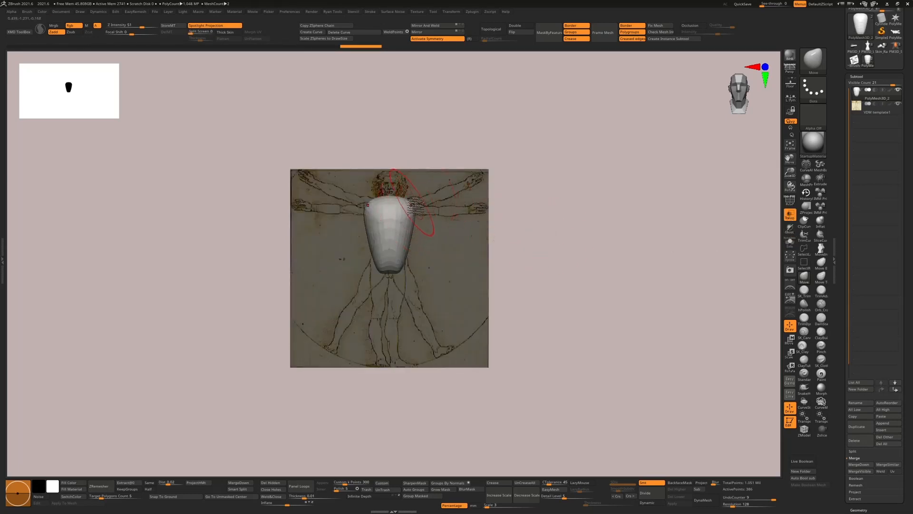
Refine the torso's sides, shoulders and base against the drawing with the Move brush
drag(407, 262, 378, 203)
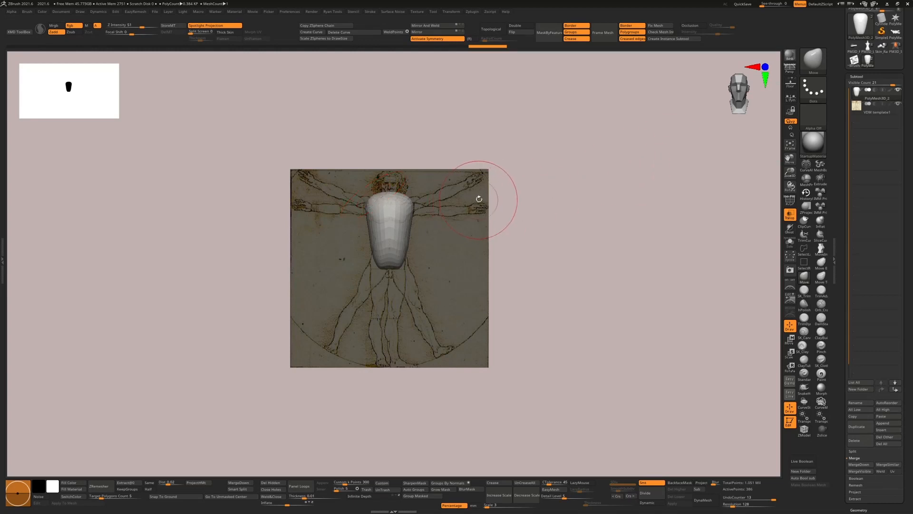
key(ctrl)
ctrl+drag(549, 191, 553, 205)
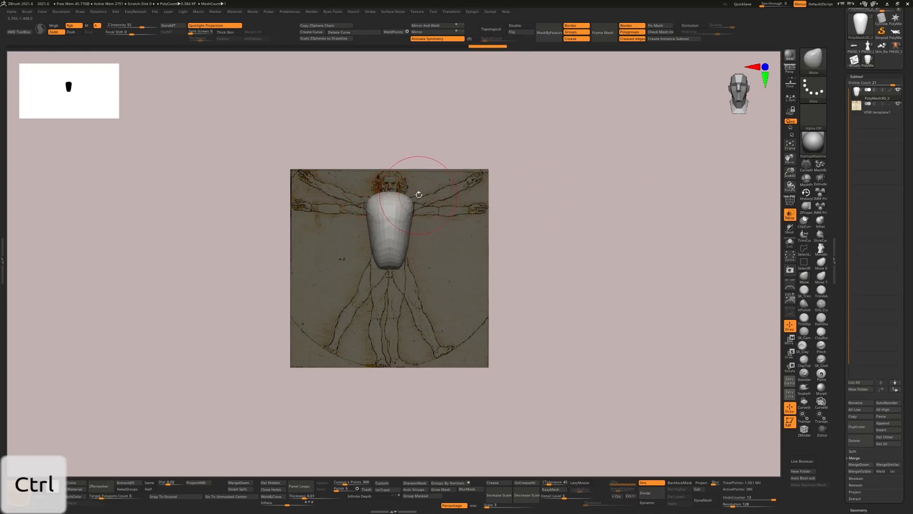
Lasso mirrored mesh balloons over the raised arms and the outer thighs, undoing the stray last stroke on the thigh
ctrl+drag(420, 195, 404, 211)
mouse_move(442, 182)
ctrl+mouse_down()
mouse_move(492, 167)
mouse_move(457, 199)
mouse_move(390, 221)
ctrl+mouse_up()
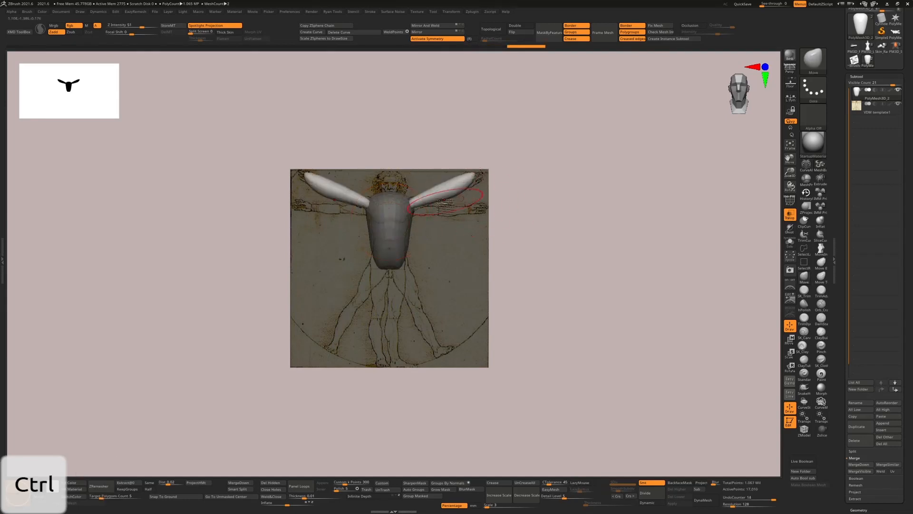
ctrl+drag(400, 268, 396, 267)
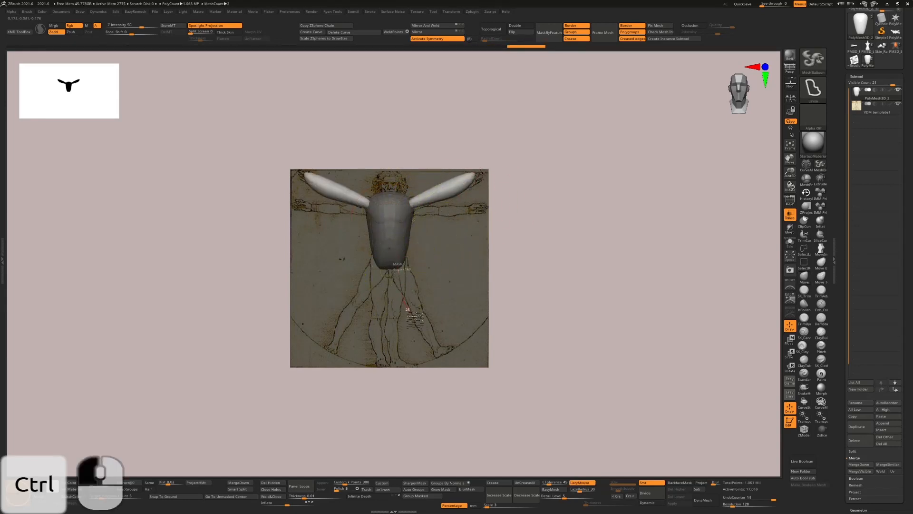
mouse_move(420, 311)
ctrl+mouse_down()
mouse_move(417, 254)
mouse_move(400, 264)
ctrl+mouse_up()
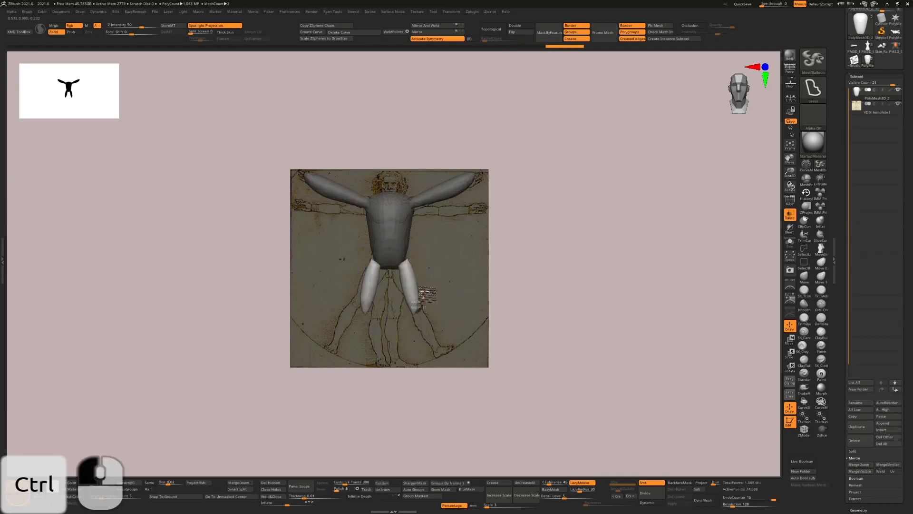
ctrl+drag(423, 291, 414, 291)
key(ctrl+z)
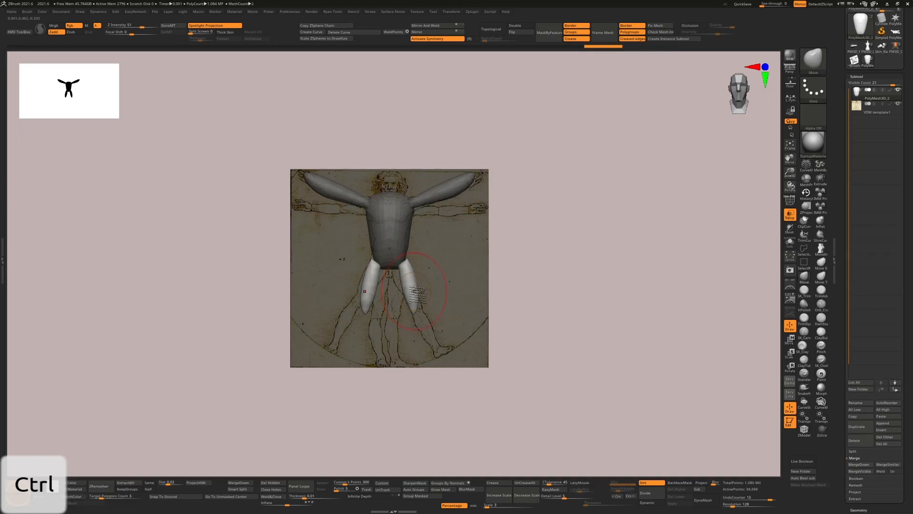
Lower the LazyMouse radius of the MeshBalloon masking brush to 7
click(583, 483)
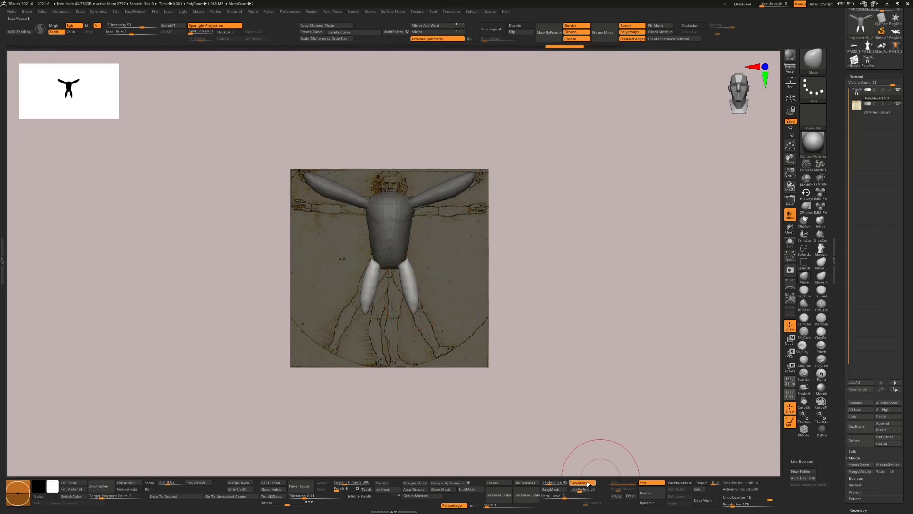
key(ctrl)
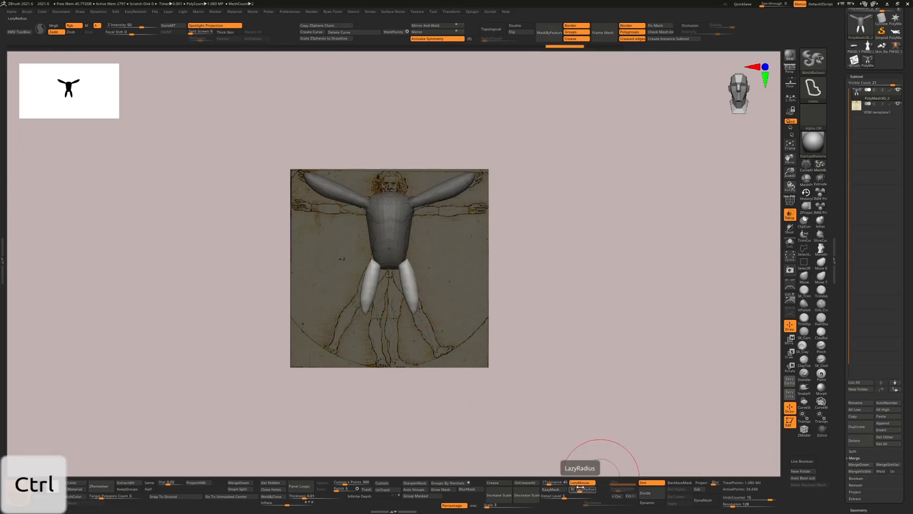
click(583, 483)
ctrl+drag(582, 490, 575, 490)
key(ctrl)
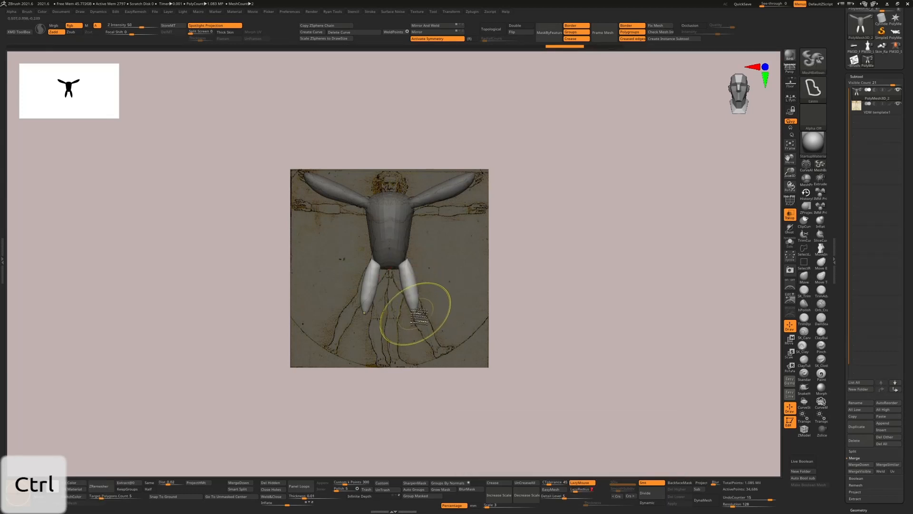
Lasso mirrored mesh balloons over the outer knees, lower legs and feet of the drawing
mouse_move(417, 315)
ctrl+mouse_down()
mouse_move(430, 352)
mouse_move(450, 352)
ctrl+mouse_up()
key(b)
key(m)
key(v)
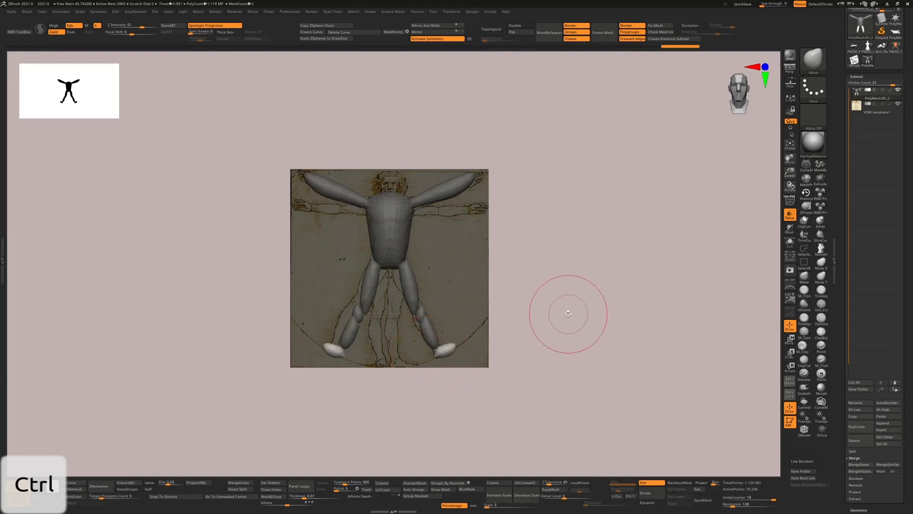
Lasso a mesh balloon over the head of the drawing, above the torso
mouse_move(379, 188)
ctrl+mouse_down()
mouse_move(409, 190)
mouse_move(395, 200)
ctrl+mouse_up()
key(b)
key(m)
key(v)
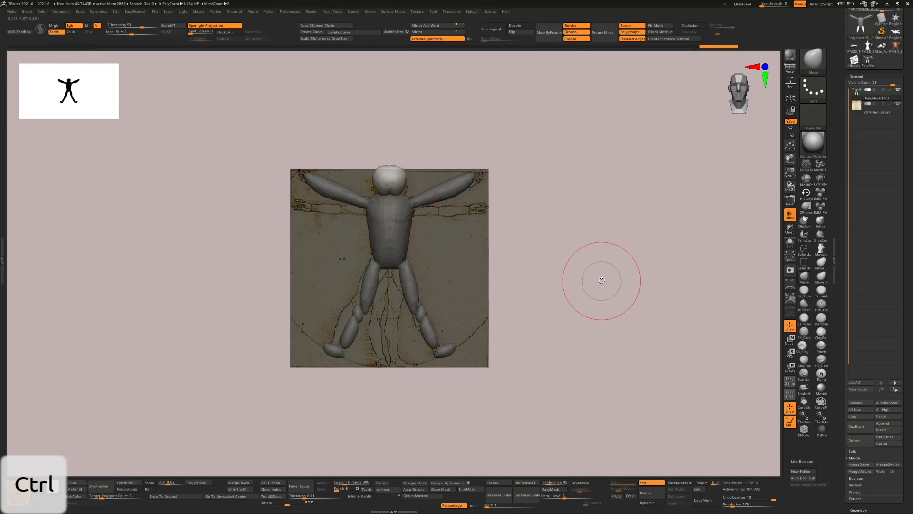
mouse_move(603, 249)
mouse_down()
mouse_move(605, 261)
mouse_move(591, 264)
mouse_move(625, 265)
mouse_move(589, 267)
mouse_move(607, 257)
mouse_up()
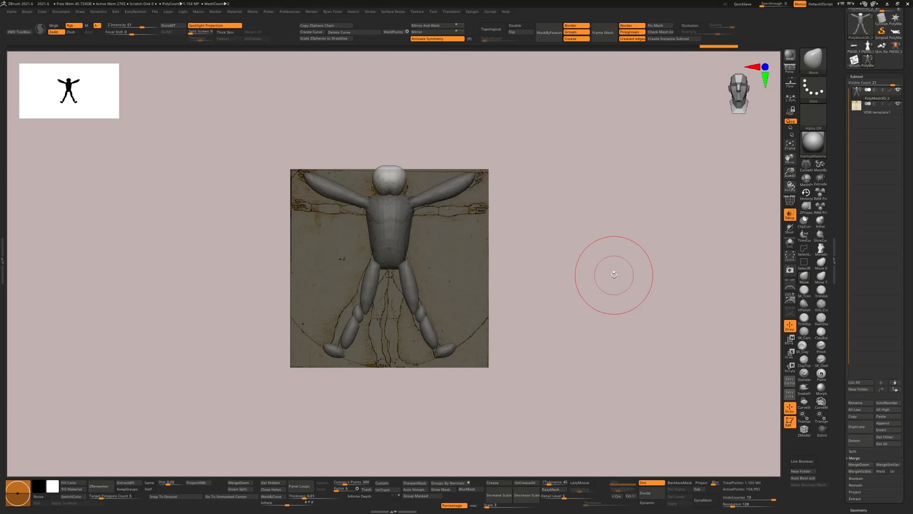
Turn on Polyframe to display the polygroups and wireframe of the blocked-out figure
key(ctrl)
click(790, 199)
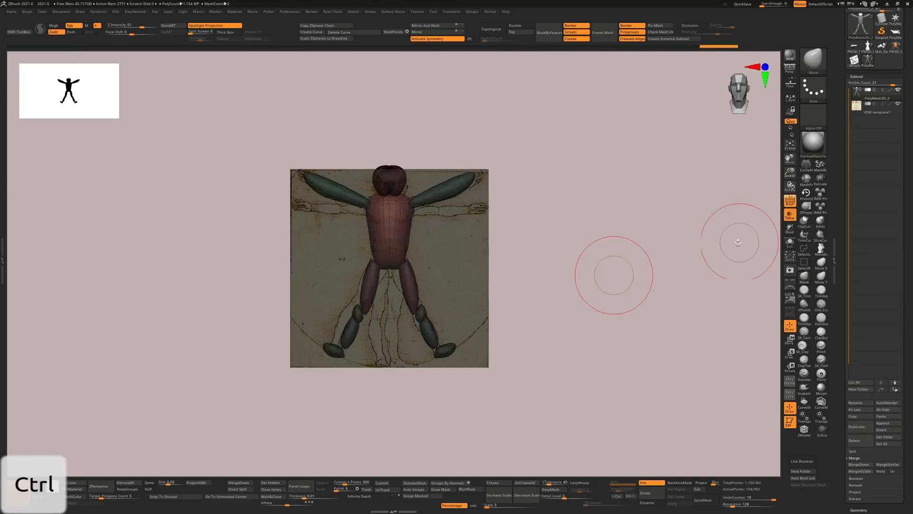
alt+drag(483, 224, 476, 225)
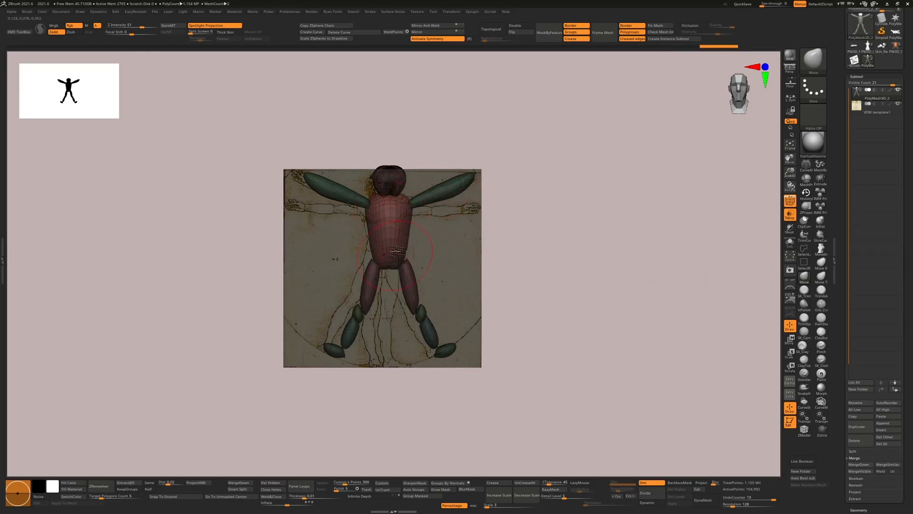
key(shift)
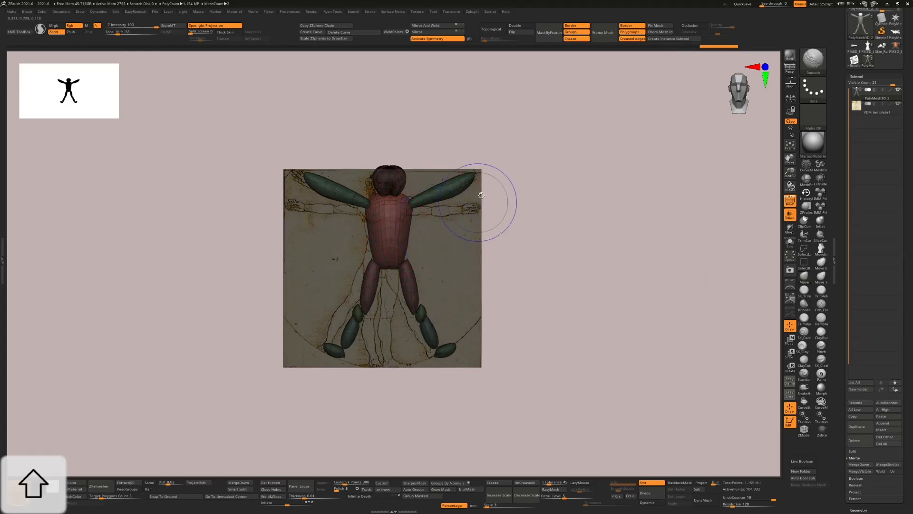
Examine the MeshBalloon brush's MaskMesh Resolution and Bevel modifiers, and the figure's polyframe from the side and front
key(ctrl)
click(27, 12)
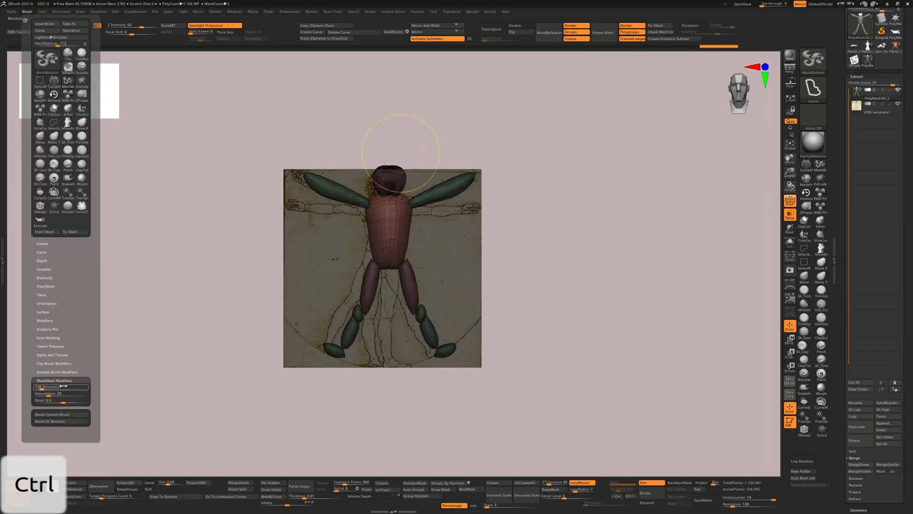
mouse_move(41, 387)
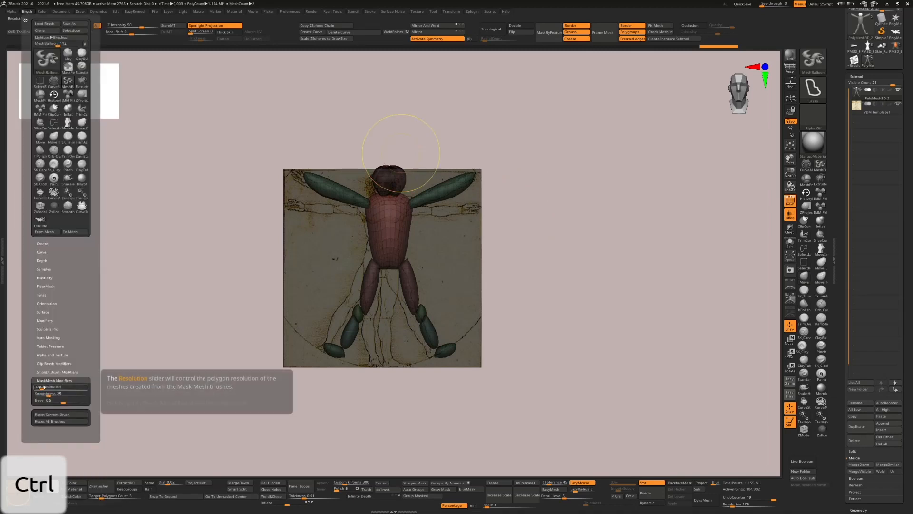
mouse_move(62, 401)
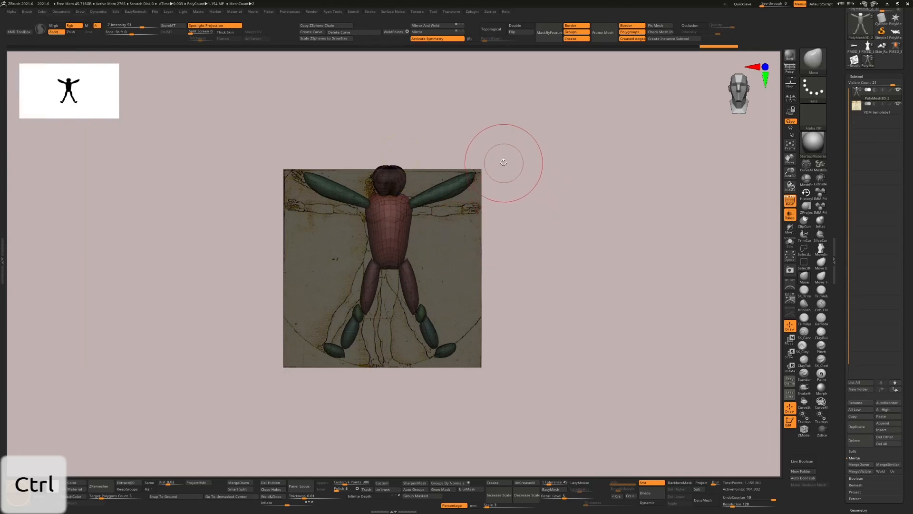
key(s)
mouse_move(520, 234)
mouse_down()
mouse_move(566, 249)
mouse_move(552, 244)
mouse_move(774, 181)
mouse_up()
click(789, 199)
click(789, 200)
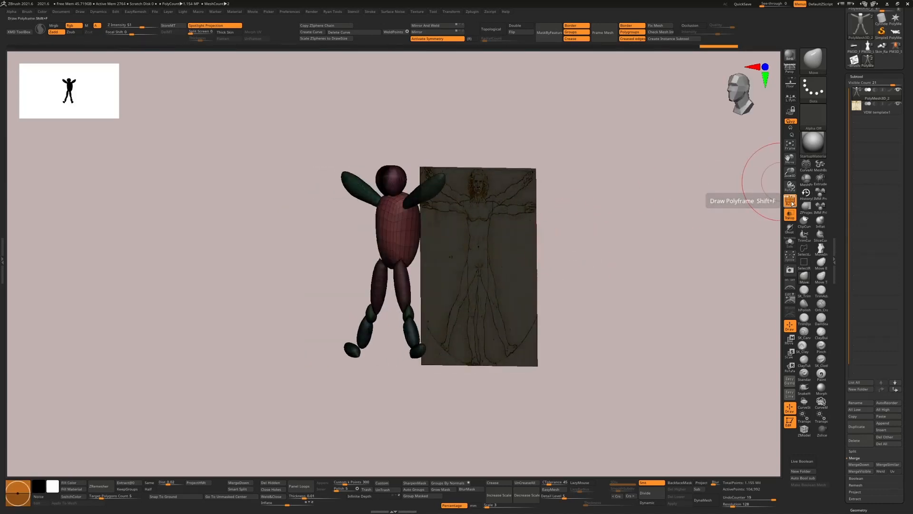
shift+drag(704, 246, 679, 298)
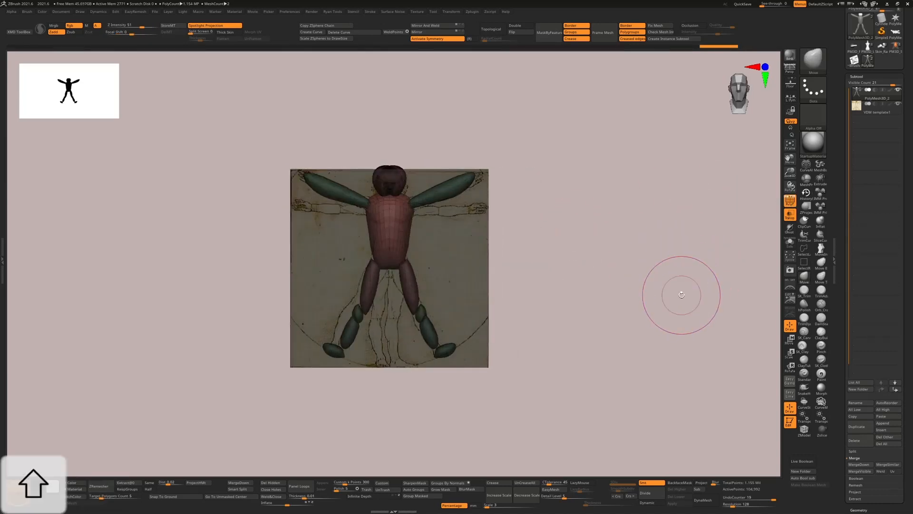
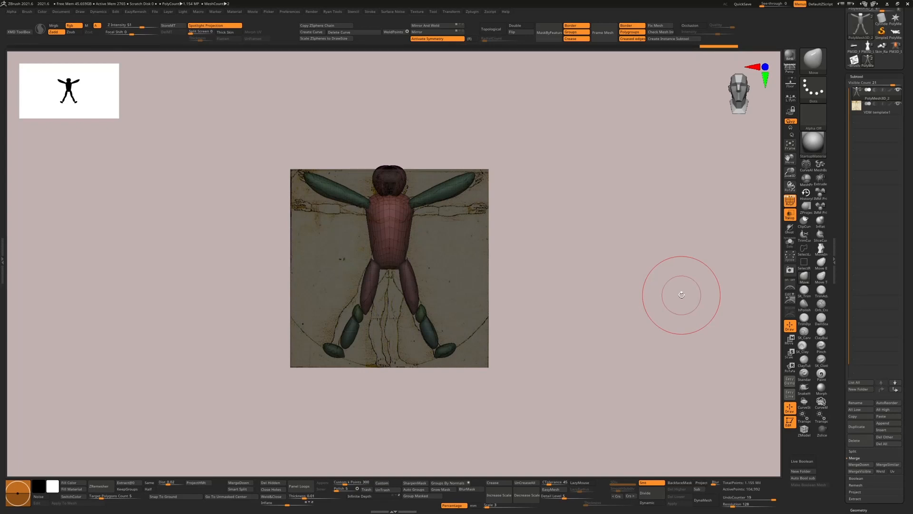
Switch to the PM3D_PolyMesh3D_1 sphere, frame it in the view and reduce the brush draw size
key(ctrl)
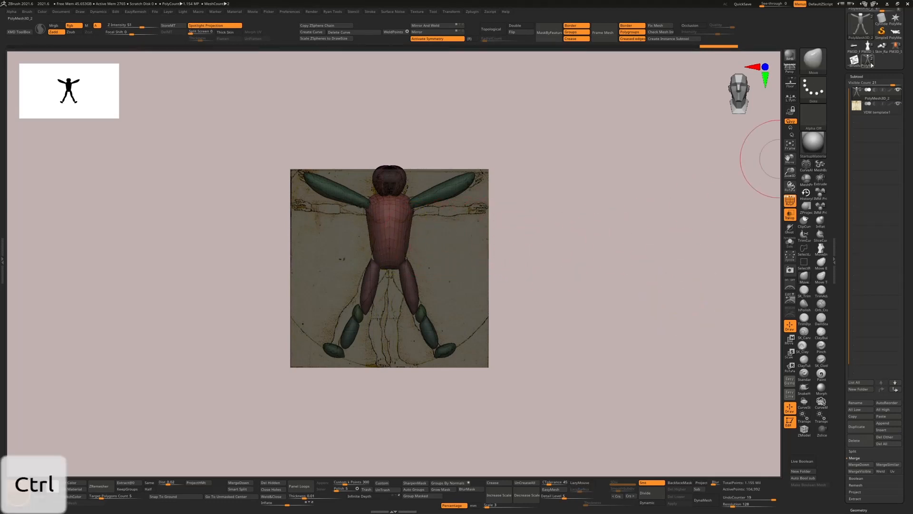
click(861, 47)
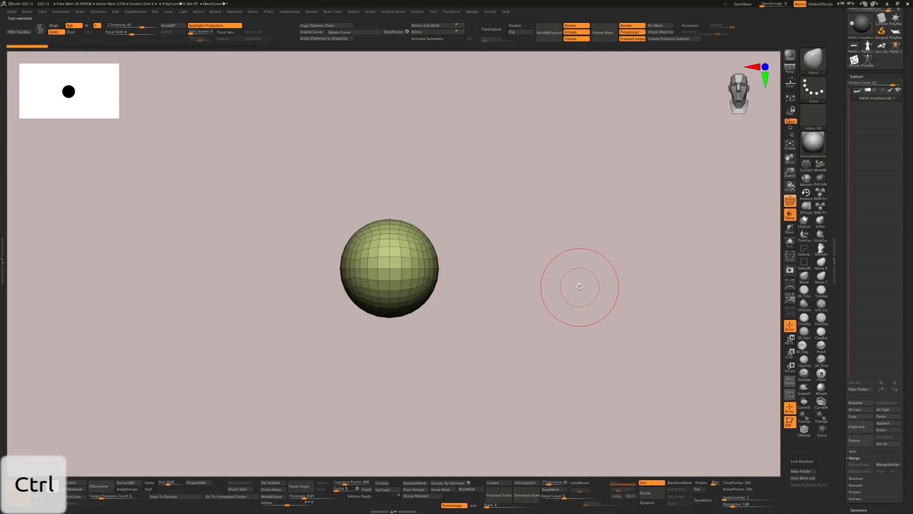
key(f)
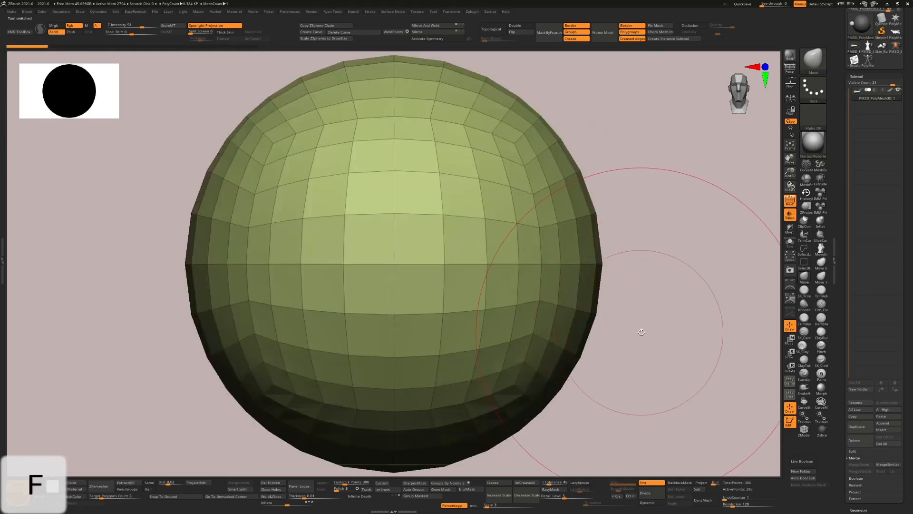
key(s)
drag(646, 336, 641, 329)
Try extruding a lassoed shape from the sphere with the MeshExtrude masking brush, and undo it
key(b)
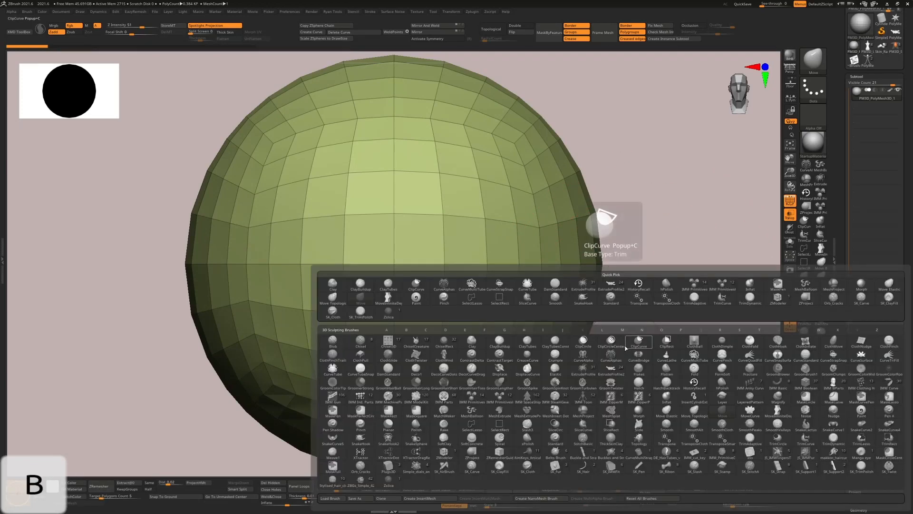
click(493, 413)
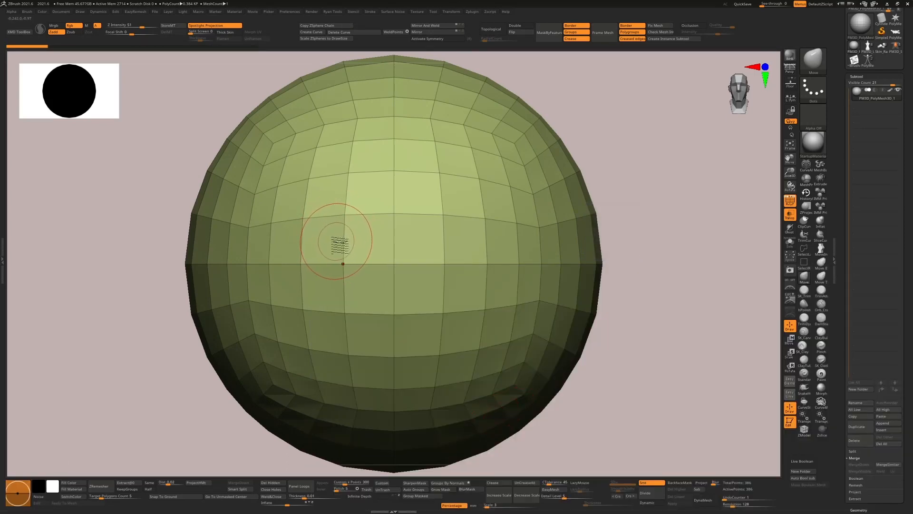
key(ctrl)
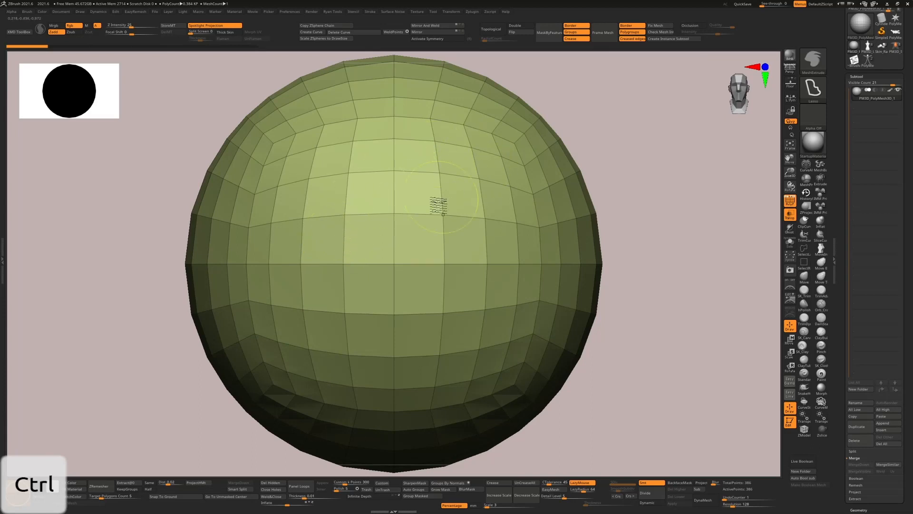
mouse_move(285, 185)
ctrl+mouse_down()
mouse_move(513, 187)
mouse_move(449, 304)
mouse_move(336, 319)
mouse_move(290, 273)
mouse_move(385, 205)
mouse_move(357, 204)
mouse_move(327, 237)
mouse_move(281, 254)
ctrl+mouse_up()
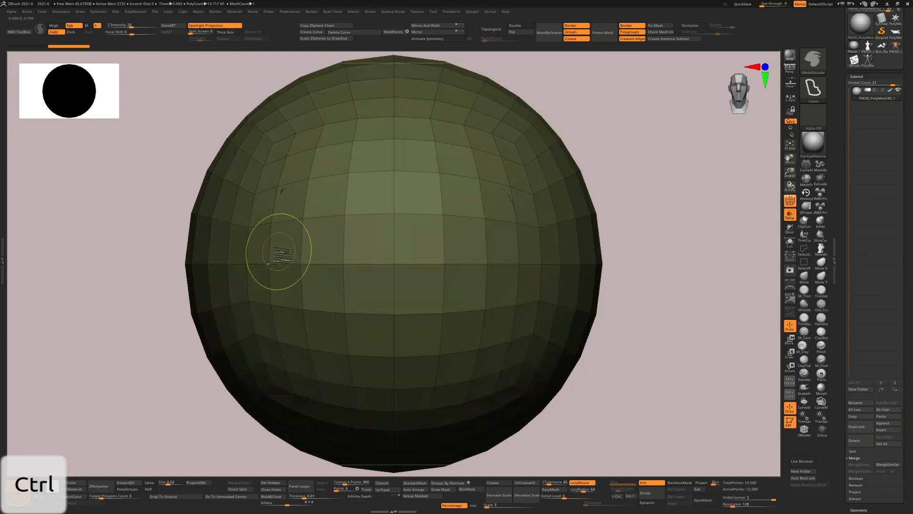
key(ctrl+z)
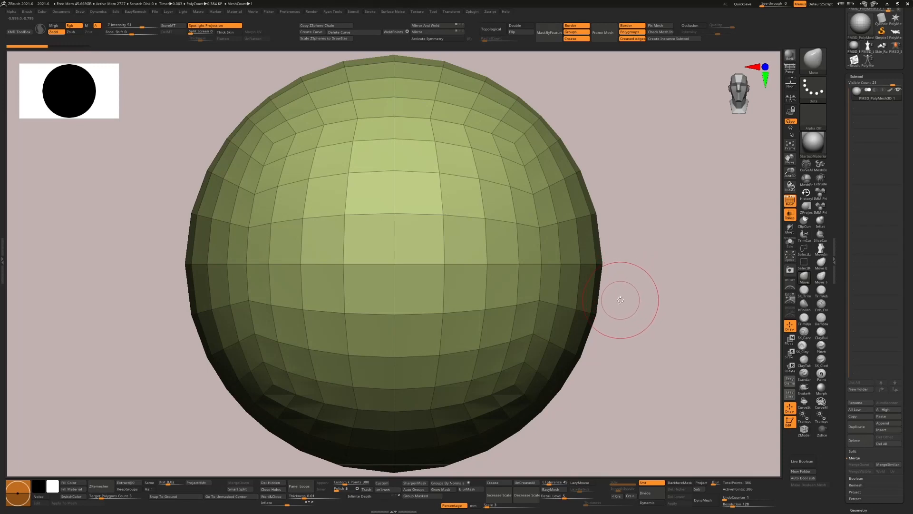
Choose the MeshExtrudePropDepth masking brush and extrude a circular disc at the sphere's front centre, undoing the first circle
key(v)
key(b)
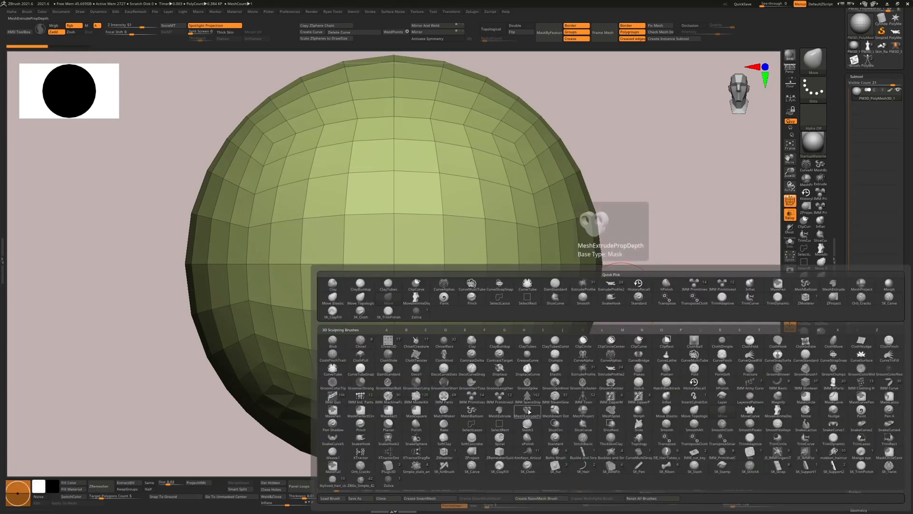
click(527, 411)
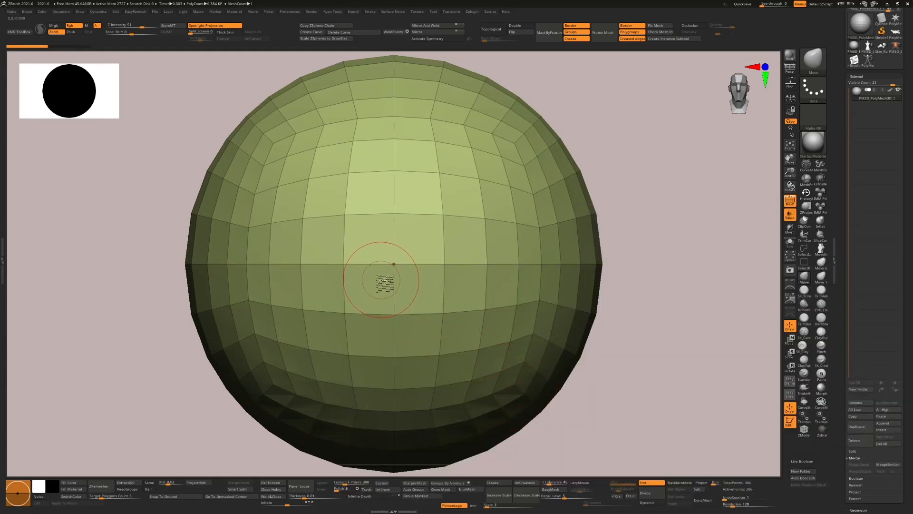
ctrl+drag(381, 279, 475, 195)
key(ctrl+z)
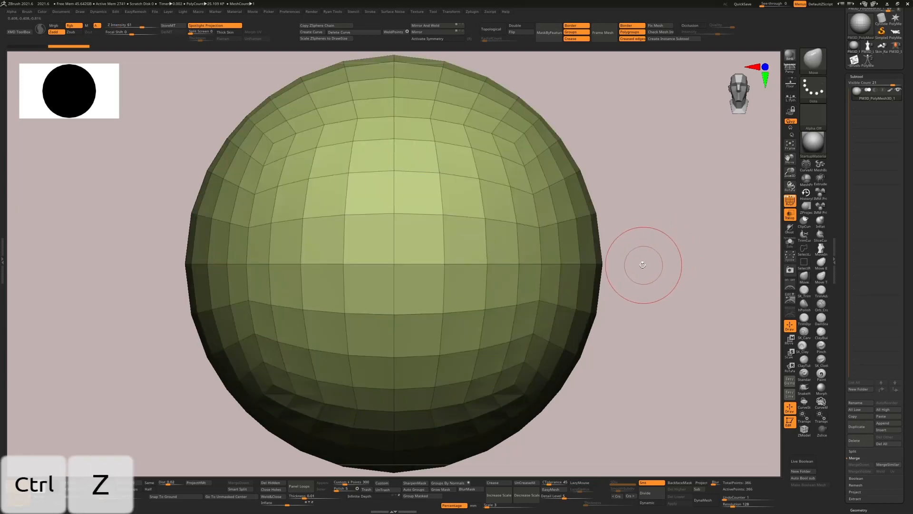
ctrl+drag(399, 258, 473, 309)
drag(671, 305, 673, 307)
right_drag(651, 302, 641, 299)
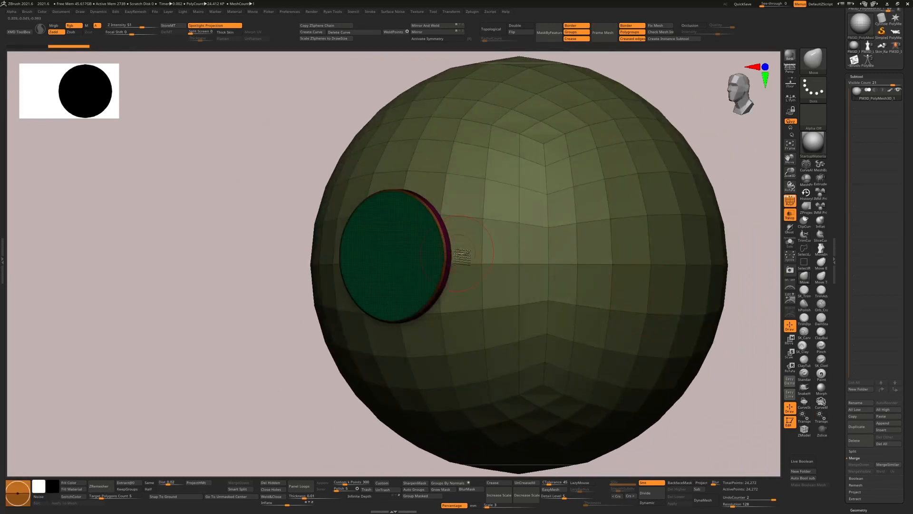
shift+right_drag(744, 235, 748, 253)
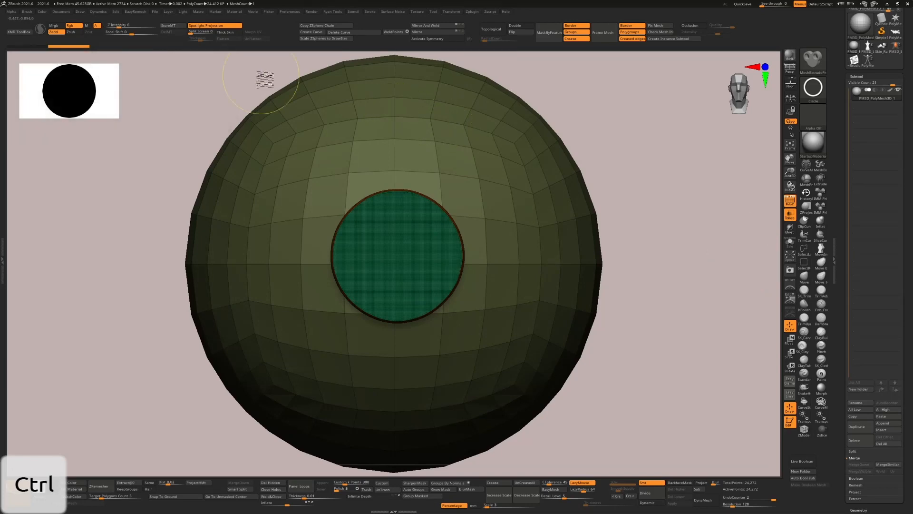
Raise the masking brush's Z Intensity, extrude another circle near the sphere's side, and undo the circular extrusions
drag(120, 26, 142, 18)
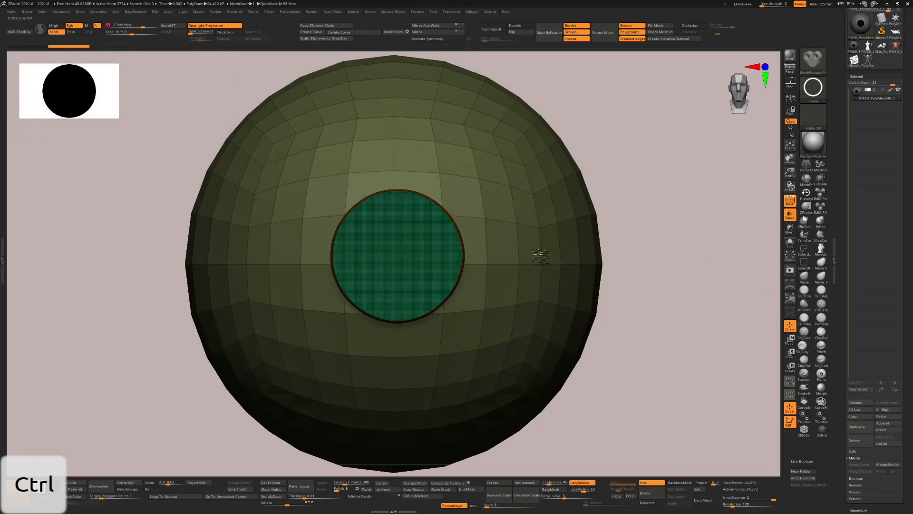
ctrl+drag(538, 253, 563, 330)
mouse_move(662, 342)
right_down()
mouse_move(645, 349)
mouse_move(683, 371)
right_up()
key(ctrl+z)
key(ctrl+z)
key(ctrl+z)
Switch the masking brush to the Lasso stroke, try extruding a straight-edged, notched polygon across the sphere's front, and undo it
ctrl+click(818, 93)
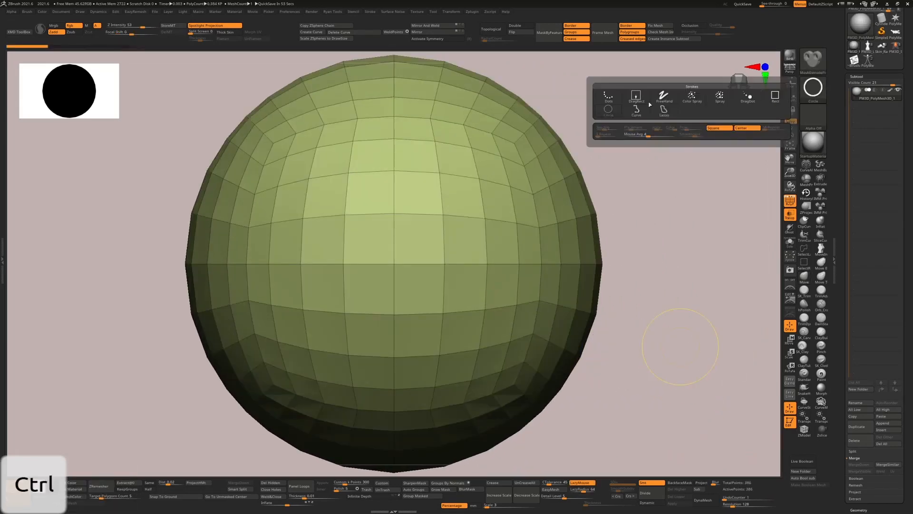
click(663, 110)
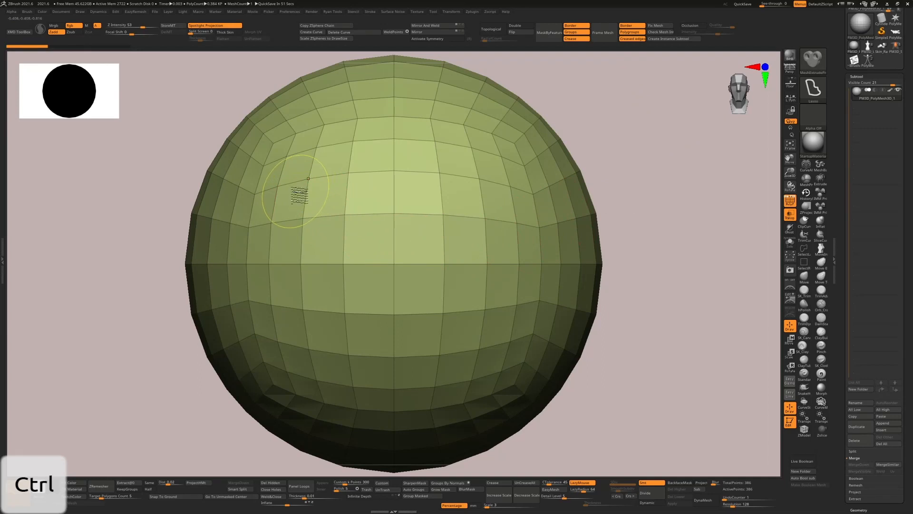
ctrl+drag(291, 193, 307, 192)
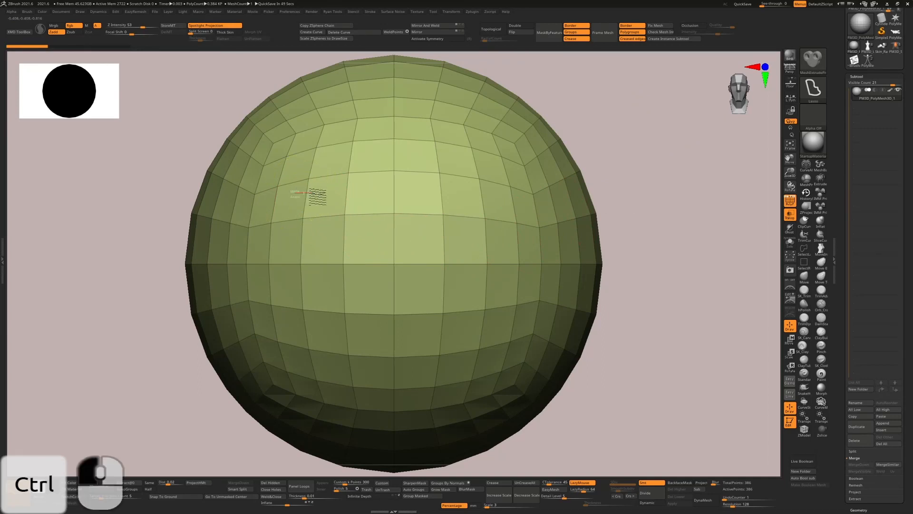
key(shift)
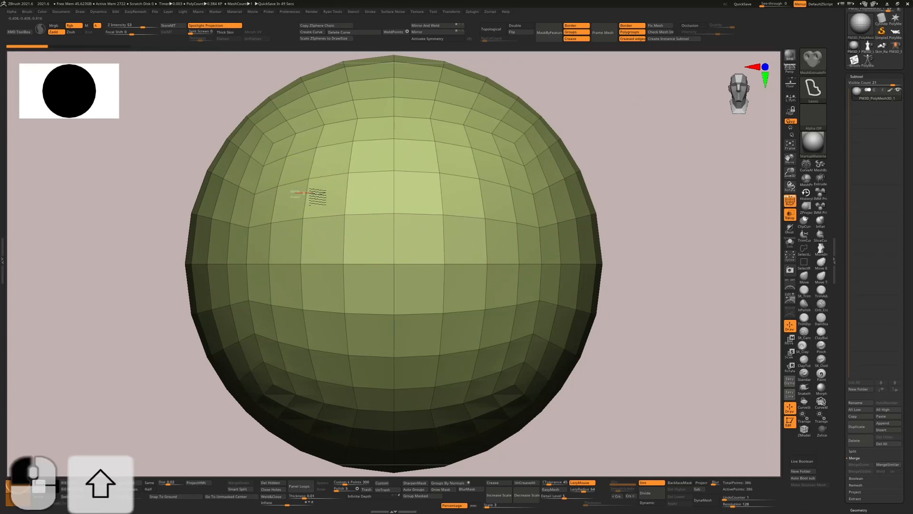
mouse_move(317, 196)
shift+mouse_down()
mouse_move(535, 194)
mouse_move(486, 352)
mouse_move(378, 346)
mouse_move(310, 362)
shift+mouse_up()
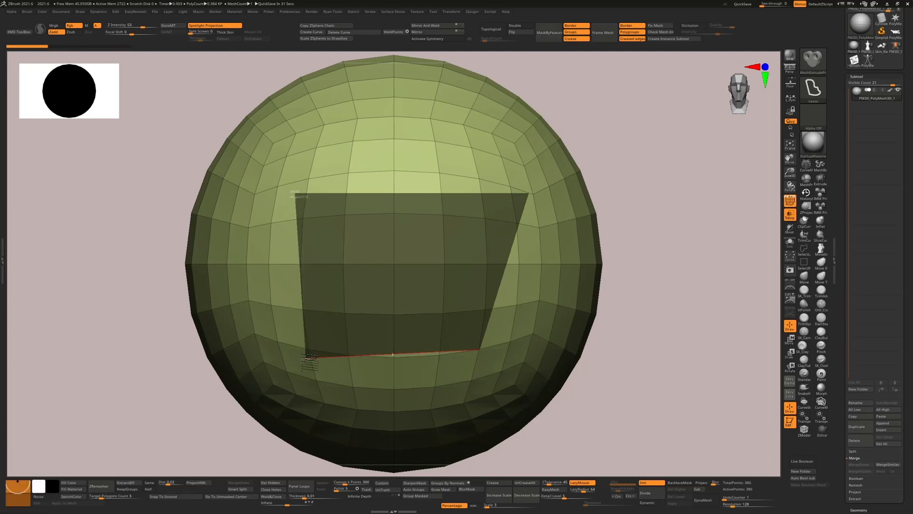
key(shift)
shift+drag(363, 280, 362, 279)
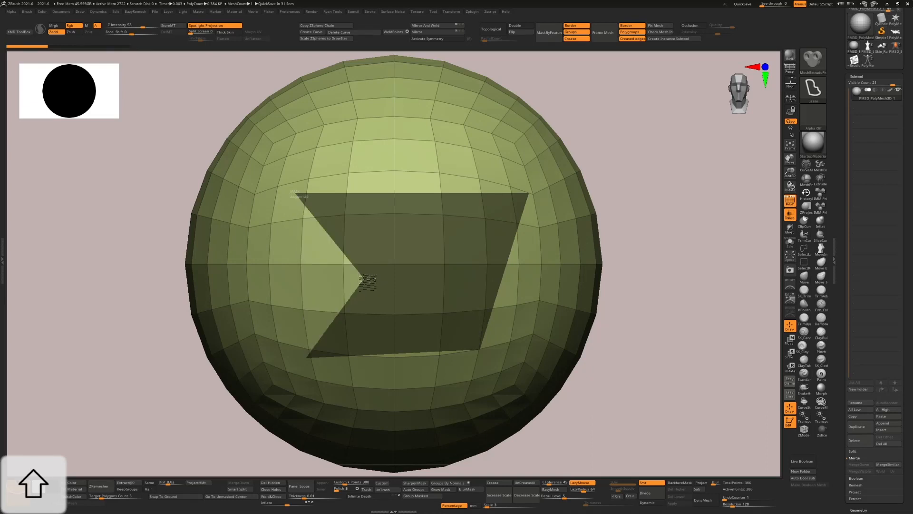
click(223, 285)
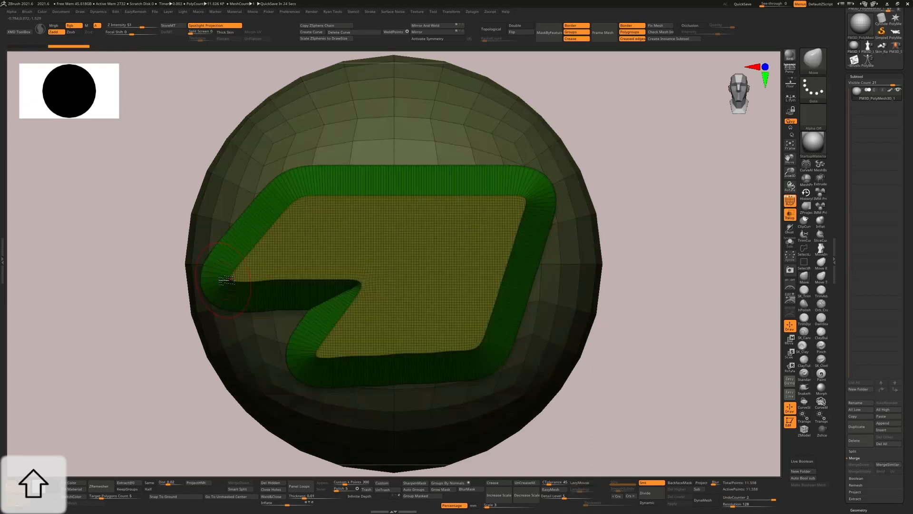
mouse_move(722, 322)
mouse_down()
mouse_move(689, 324)
mouse_move(711, 324)
mouse_move(701, 302)
mouse_move(696, 341)
mouse_up()
mouse_move(652, 342)
mouse_down()
mouse_move(615, 373)
mouse_move(641, 311)
mouse_move(626, 281)
mouse_move(603, 422)
mouse_move(615, 384)
mouse_move(642, 367)
mouse_move(504, 348)
mouse_up()
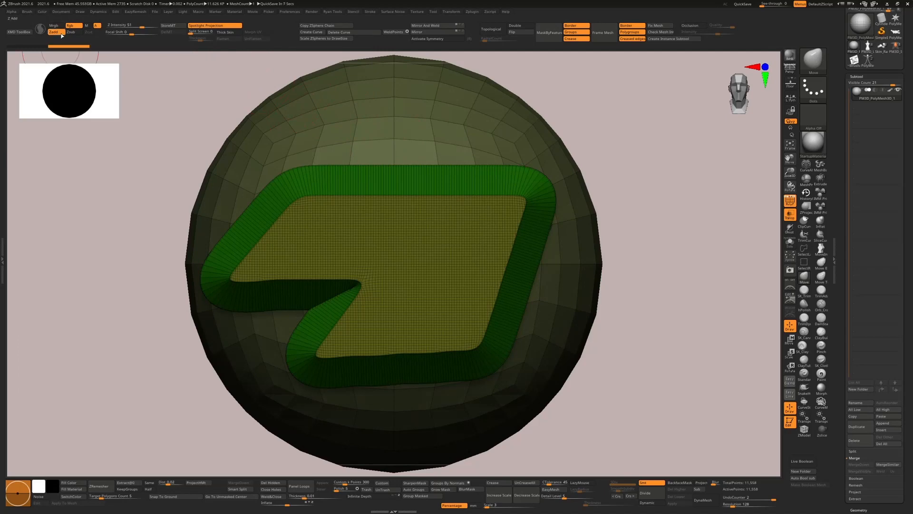
key(ctrl+z)
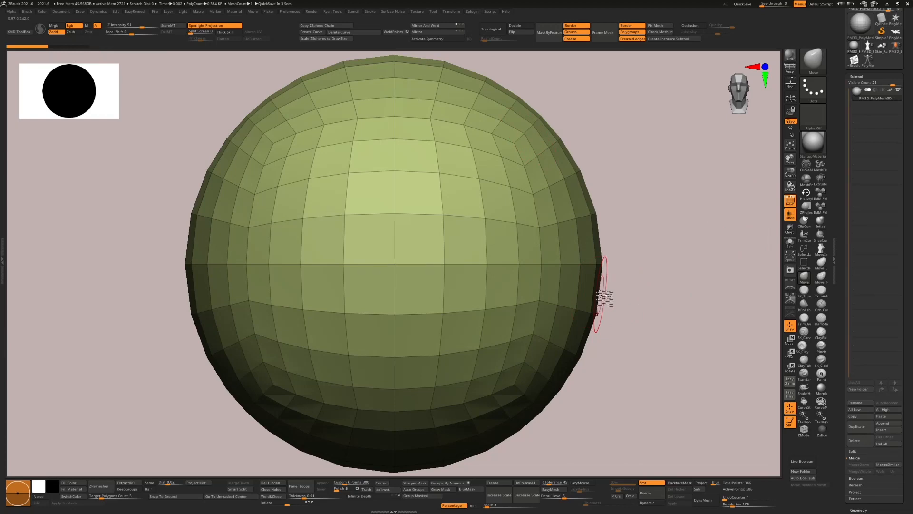
Choose the MeshProject masking brush and switch to the horned female figure
key(b)
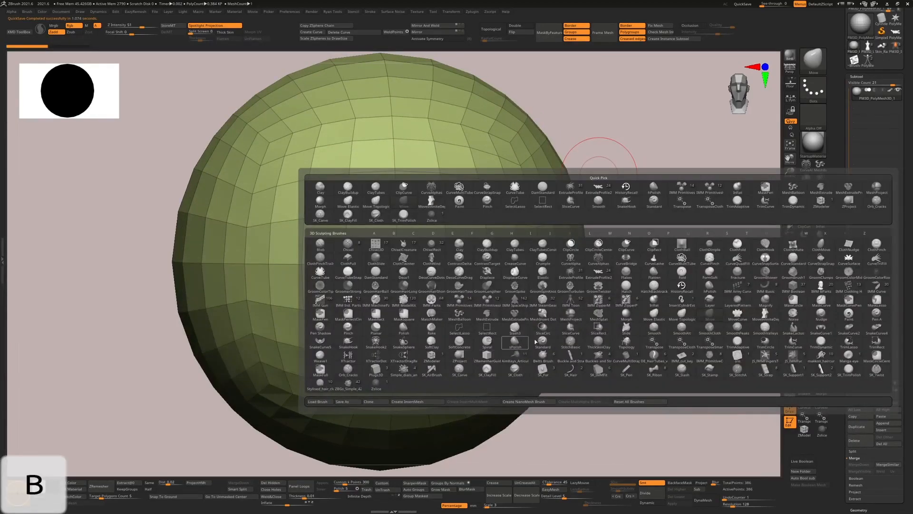
click(570, 316)
key(shift)
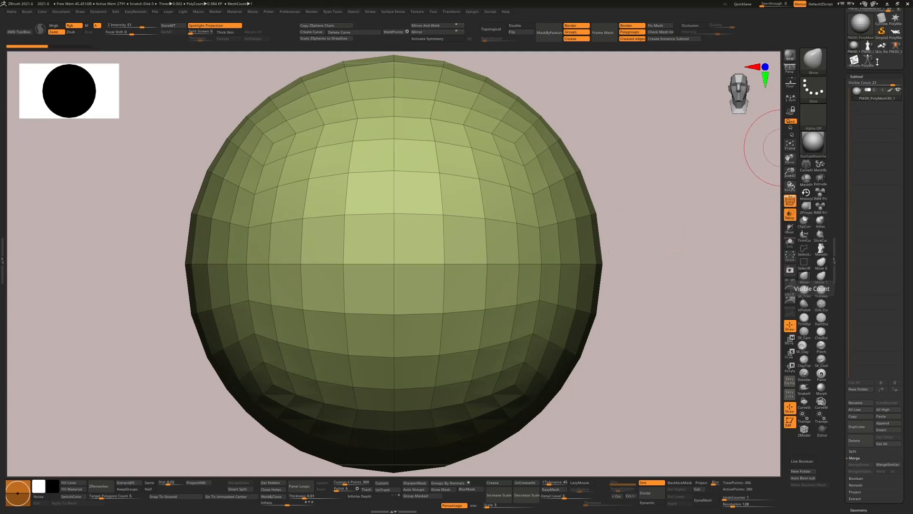
click(868, 47)
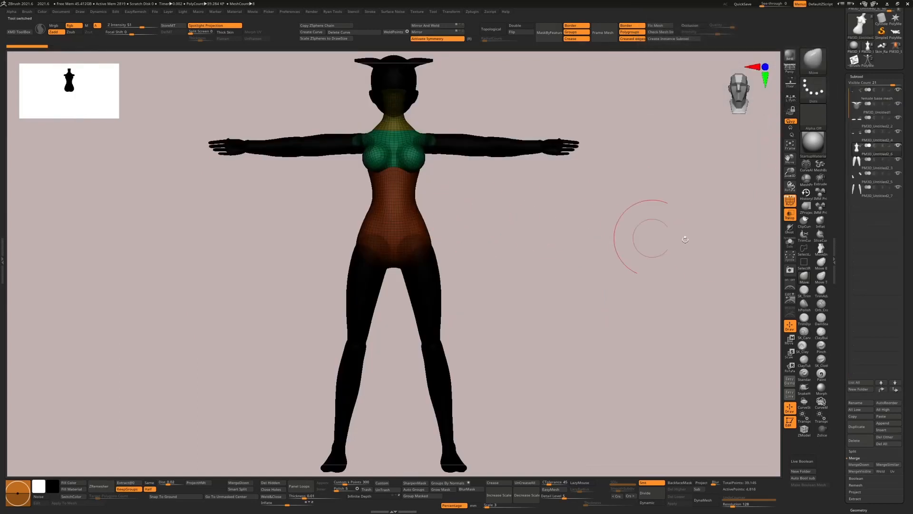
Turn off the transparency and PolyFrame display, swap the main and secondary colours, and frame the figure's upper body
alt+drag(631, 243, 611, 272)
click(789, 214)
click(790, 202)
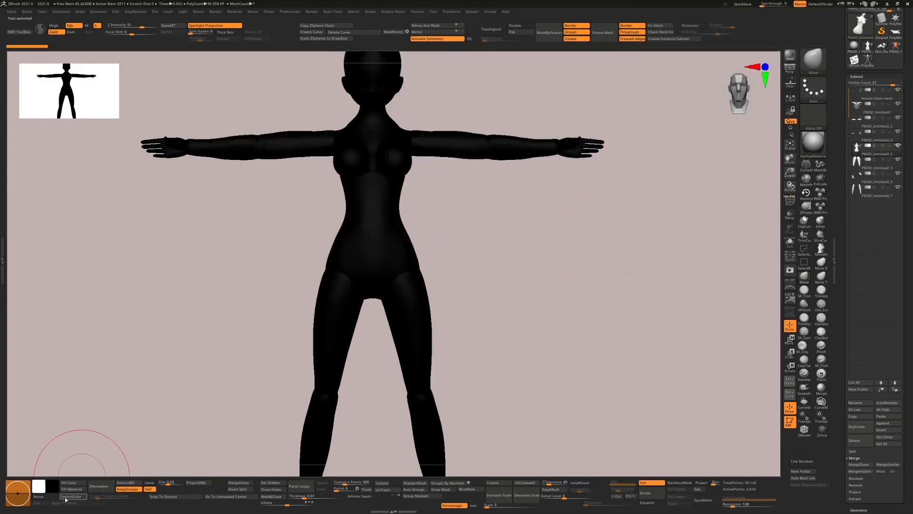
click(64, 497)
alt+drag(447, 324, 460, 433)
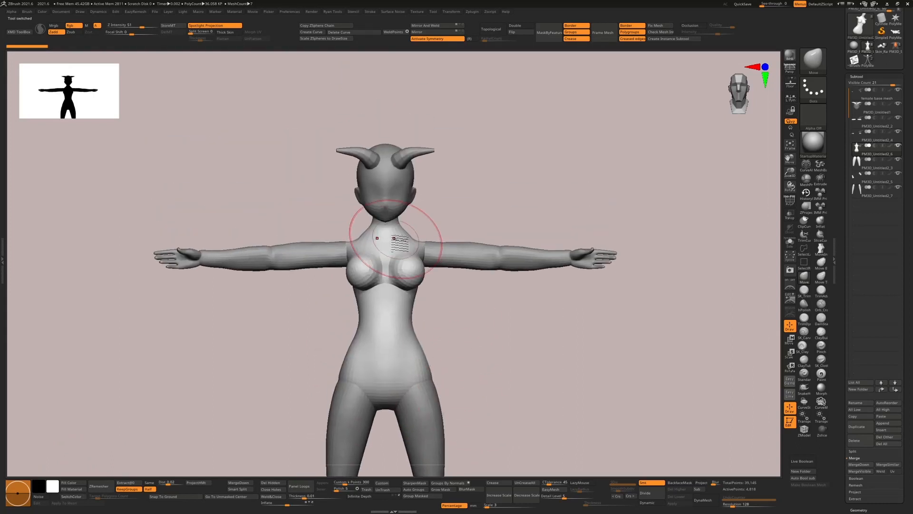
alt+drag(395, 240, 418, 265)
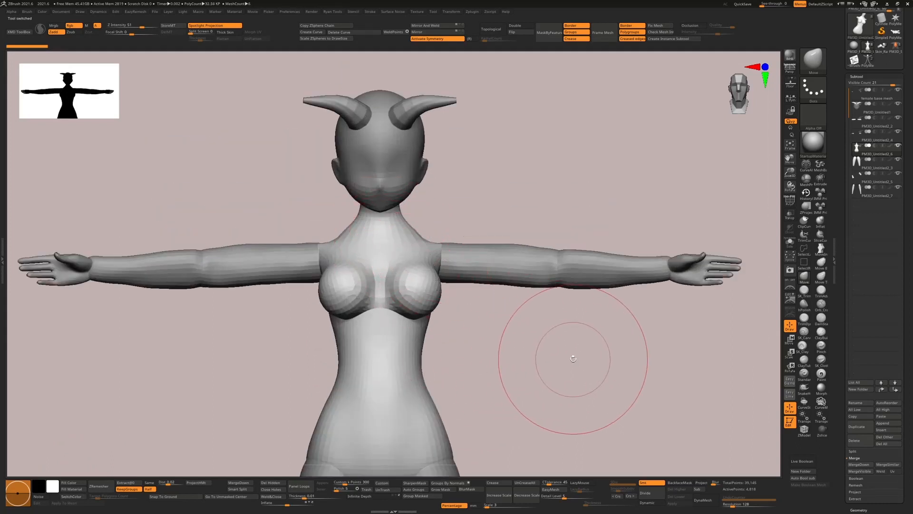
Adjust the draw size, try projecting a lassoed shell over the figure's chest with MeshProject, and undo it
key(s)
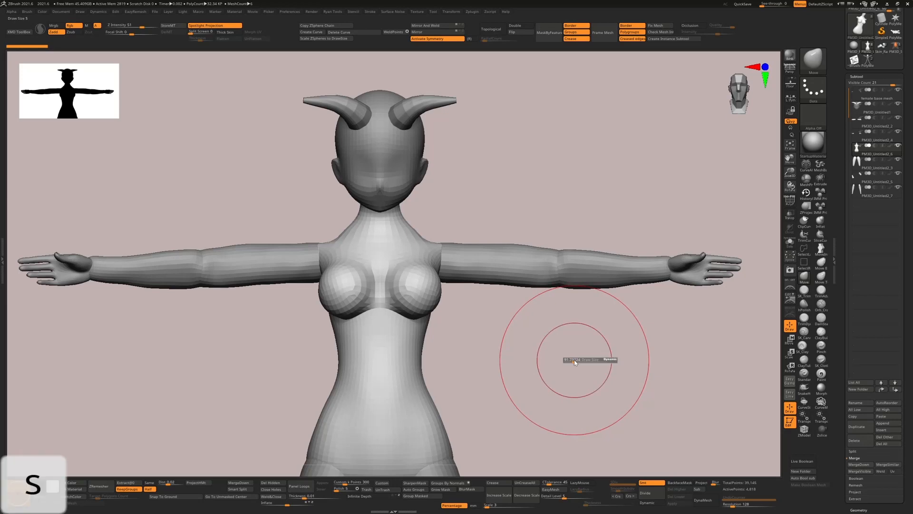
drag(573, 360, 570, 360)
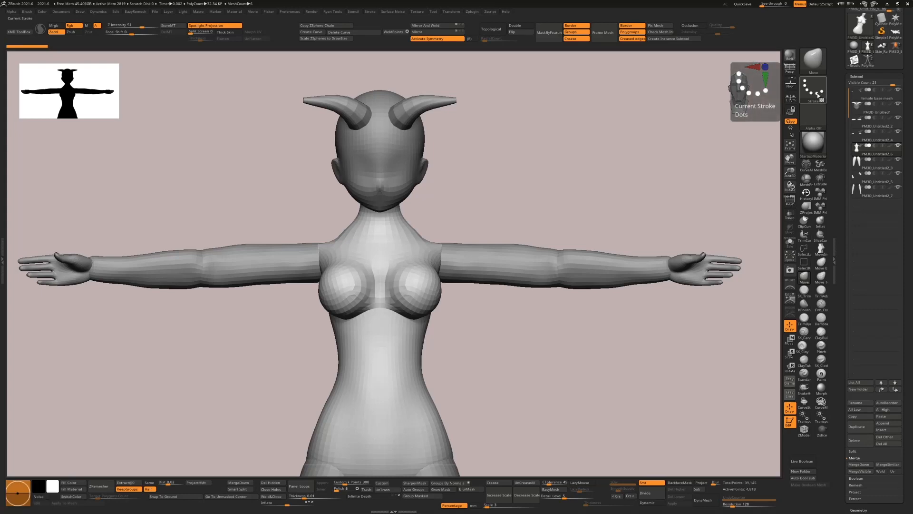
key(ctrl)
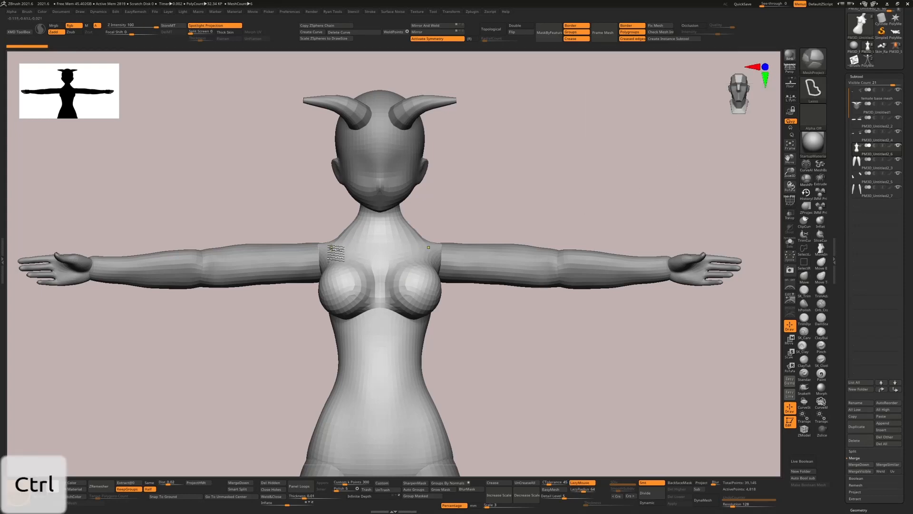
mouse_move(335, 252)
ctrl+mouse_down()
mouse_move(329, 248)
mouse_move(438, 252)
mouse_move(418, 313)
mouse_move(330, 315)
ctrl+mouse_up()
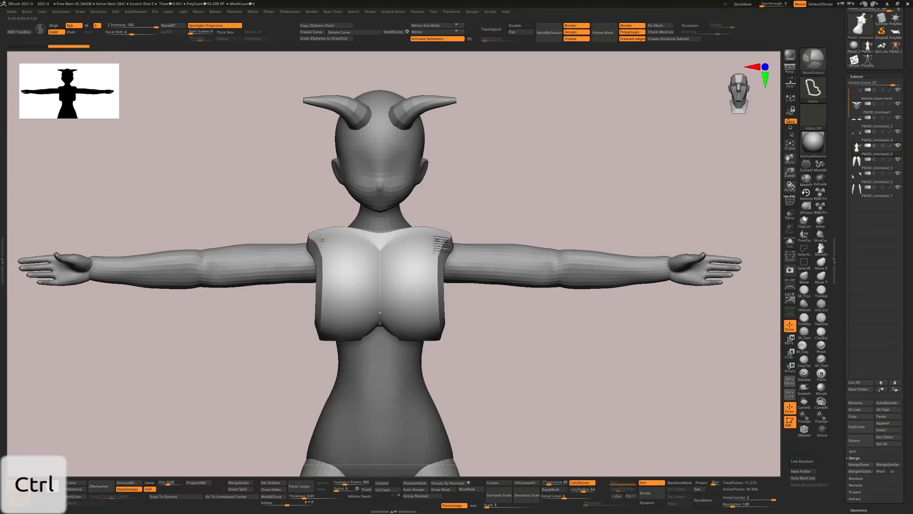
key(ctrl+z)
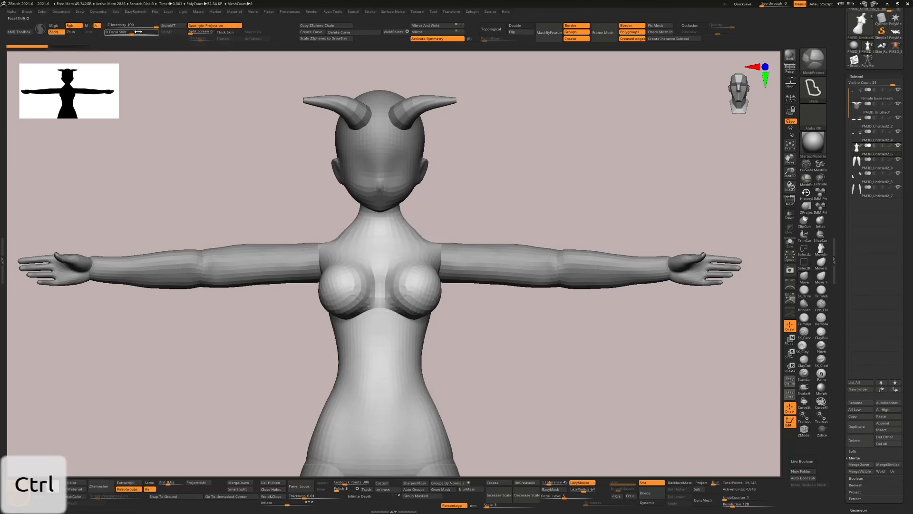
Set the MeshProject brush's Z Intensity to 14, try projecting a thinner lassoed top over the chest, and undo it
ctrl+click(154, 26)
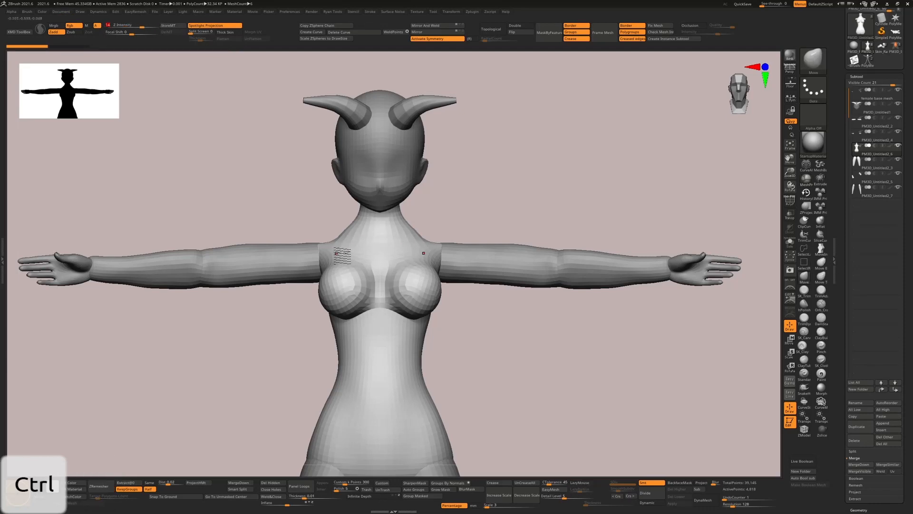
mouse_move(337, 254)
ctrl+mouse_down()
mouse_move(430, 254)
mouse_move(454, 271)
mouse_move(453, 336)
mouse_move(298, 322)
mouse_move(286, 259)
ctrl+mouse_up()
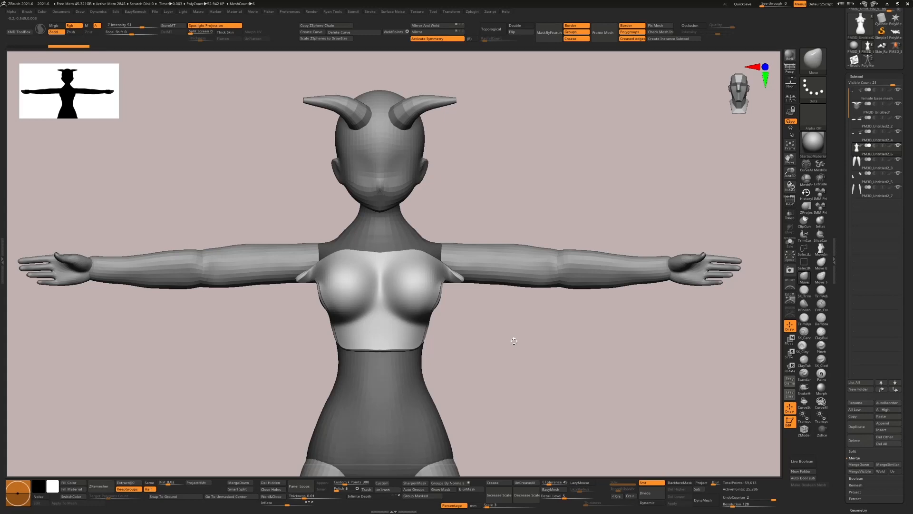
key(ctrl+z)
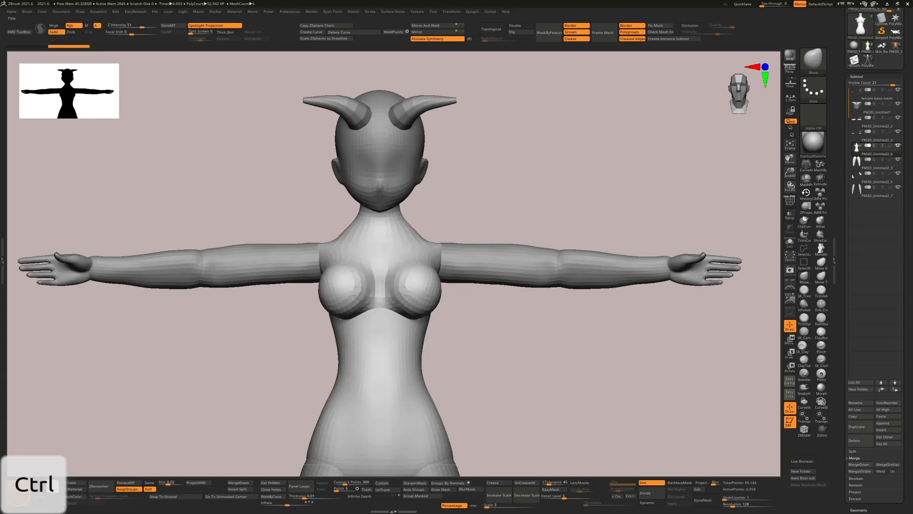
In the MeshProject brush's MaskMesh modifiers, set the Resolution to 64 and edit the Bevel value
key(ctrl)
click(26, 12)
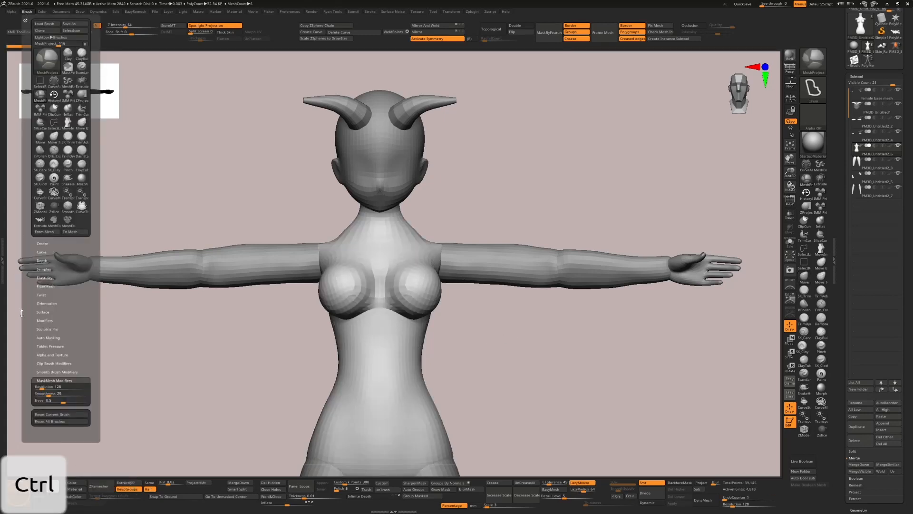
click(47, 387)
text(206)
key(ctrl)
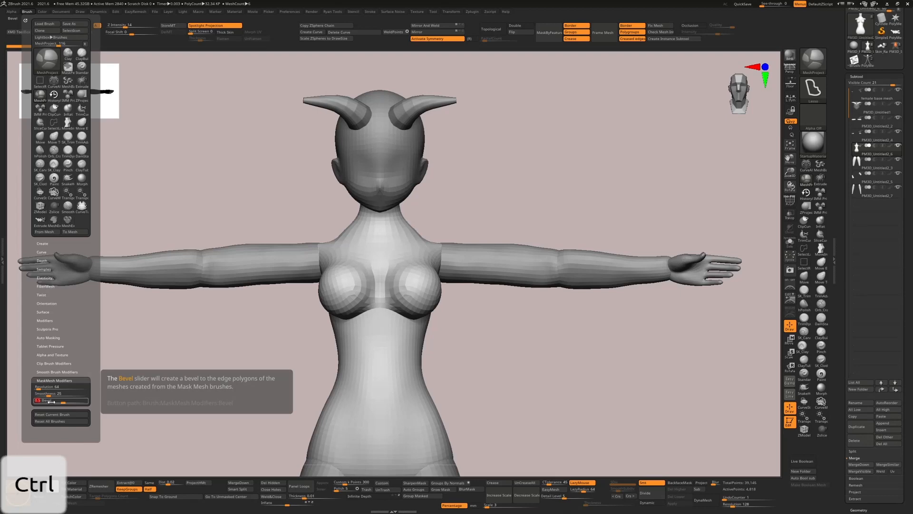
text(2)
key(Return)
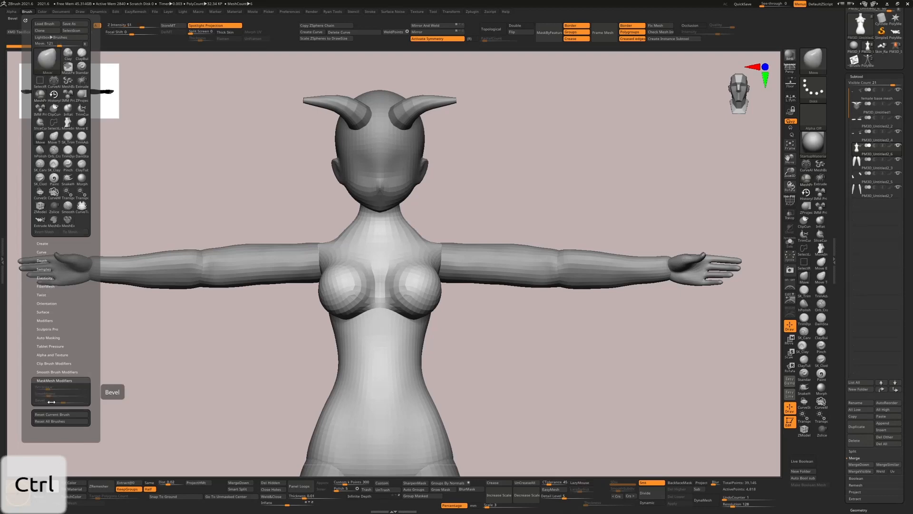
key(ctrl)
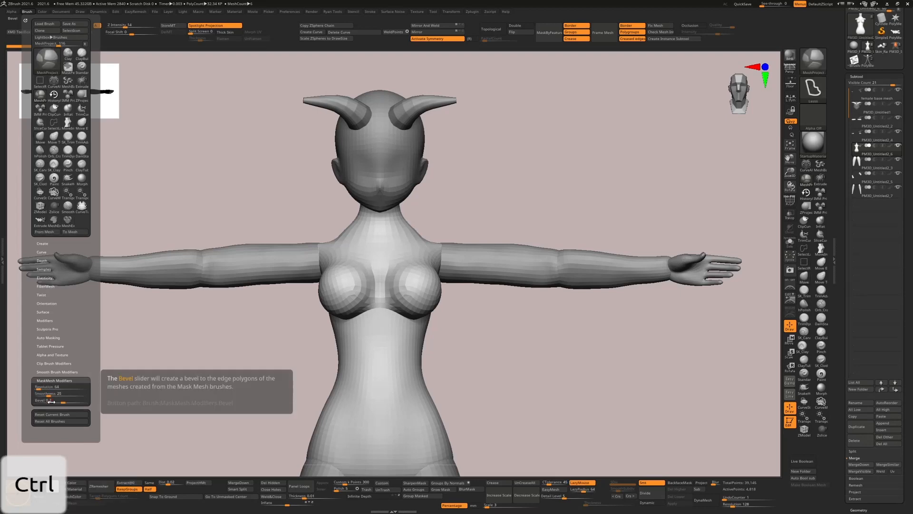
key(Return)
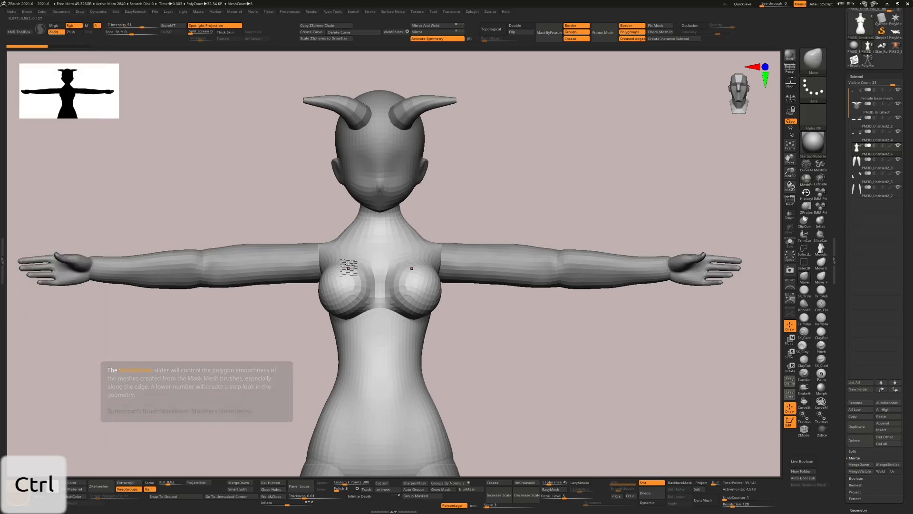
Try projecting a lassoed top from the shoulders to below the bust, and examine its thickness from an angle
key(ctrl)
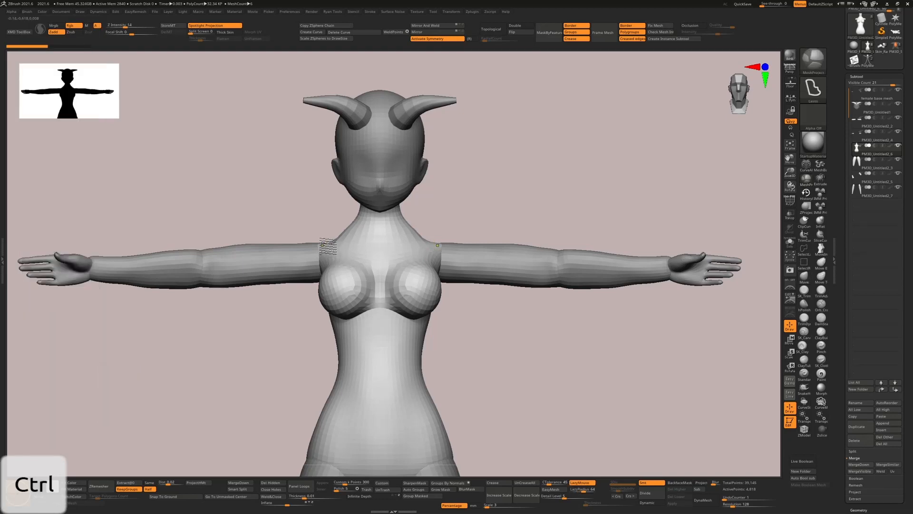
mouse_move(322, 245)
ctrl+mouse_down()
mouse_move(309, 296)
mouse_move(342, 336)
mouse_move(428, 340)
mouse_move(454, 307)
mouse_move(430, 215)
ctrl+mouse_up()
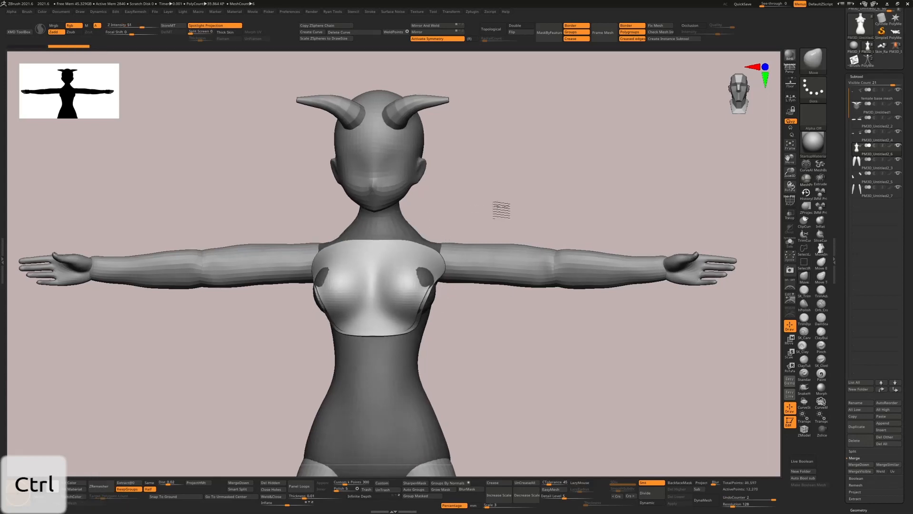
drag(500, 207, 525, 212)
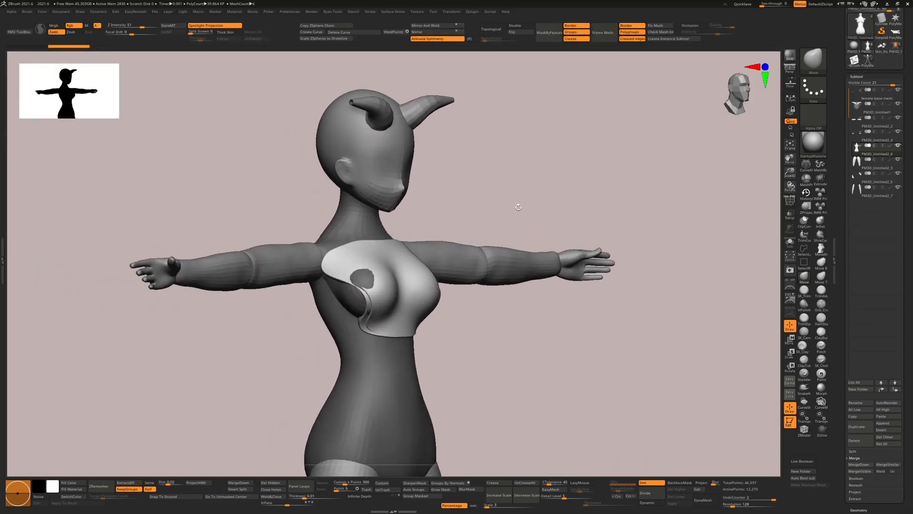
Set the masking brush's Z Intensity to 26 and undo the projected top
ctrl+click(129, 27)
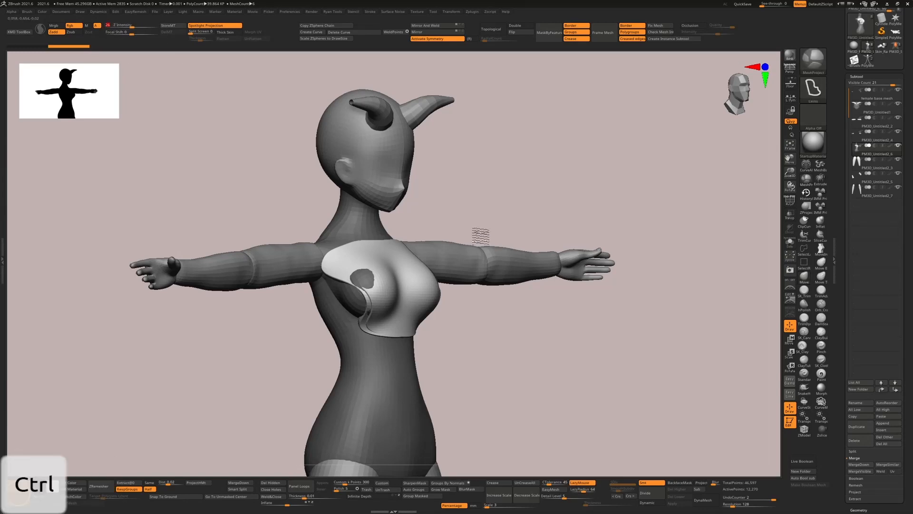
key(ctrl+z)
drag(497, 200, 468, 199)
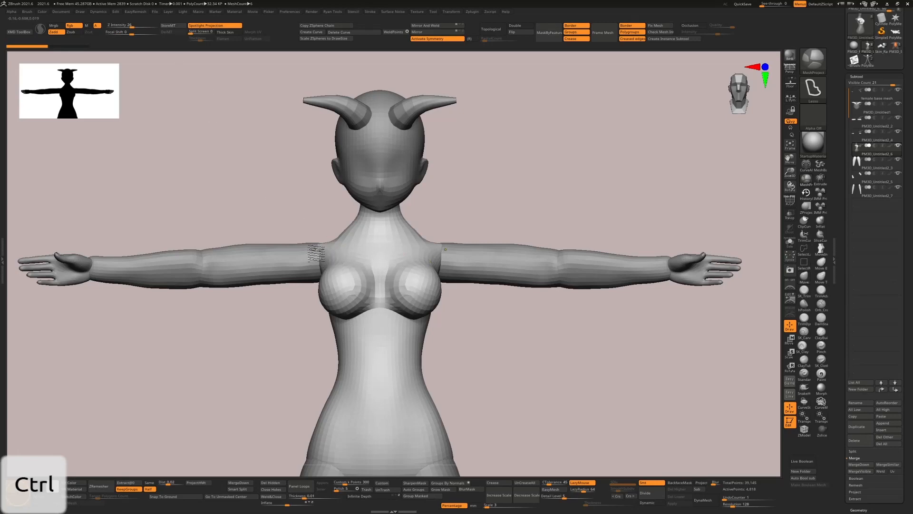
Try lassoing another projected shell over the figure's chest from the front, reaching from the shoulders to below the bust
mouse_move(305, 240)
ctrl+mouse_down()
mouse_move(312, 266)
mouse_move(496, 304)
mouse_move(497, 313)
ctrl+mouse_up()
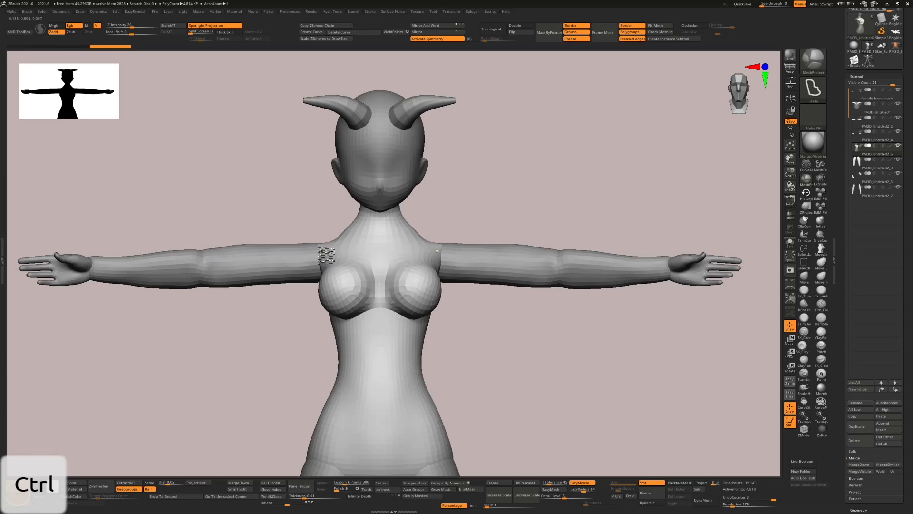
mouse_move(479, 203)
mouse_down()
mouse_move(465, 209)
mouse_move(511, 202)
mouse_up()
mouse_move(332, 241)
ctrl+mouse_down()
mouse_move(434, 325)
mouse_move(453, 194)
mouse_move(465, 195)
ctrl+mouse_up()
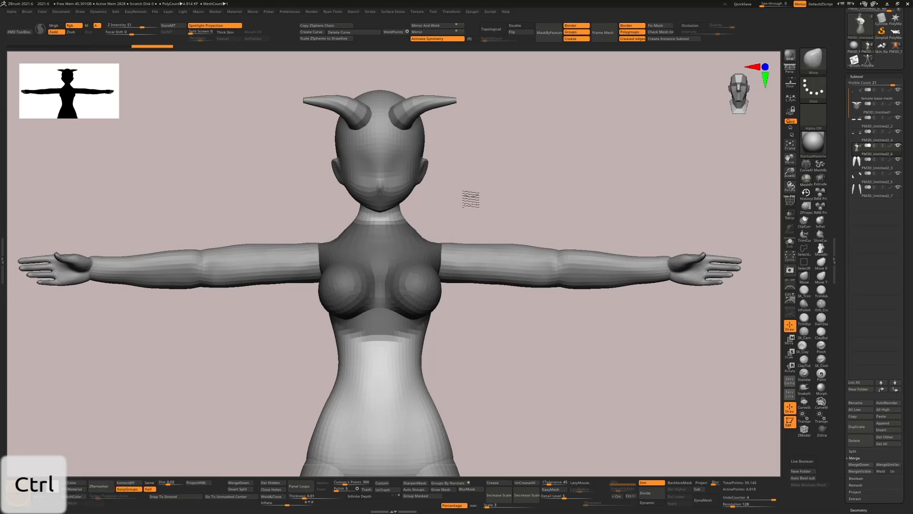
Undo the last shell, try projecting a lassoed panel across the chest from the shoulders to below the bust, and clear the mask
key(ctrl+z)
mouse_move(313, 246)
ctrl+mouse_down()
mouse_move(376, 356)
mouse_move(459, 234)
mouse_move(458, 248)
mouse_move(473, 208)
mouse_move(448, 200)
mouse_move(484, 206)
ctrl+mouse_up()
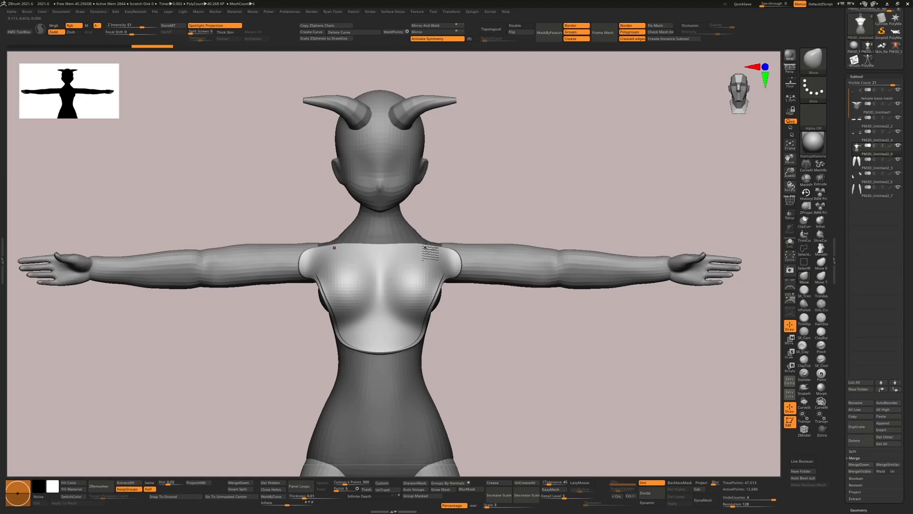
mouse_move(434, 230)
ctrl+mouse_down()
mouse_move(463, 303)
mouse_move(514, 206)
mouse_move(482, 256)
ctrl+mouse_up()
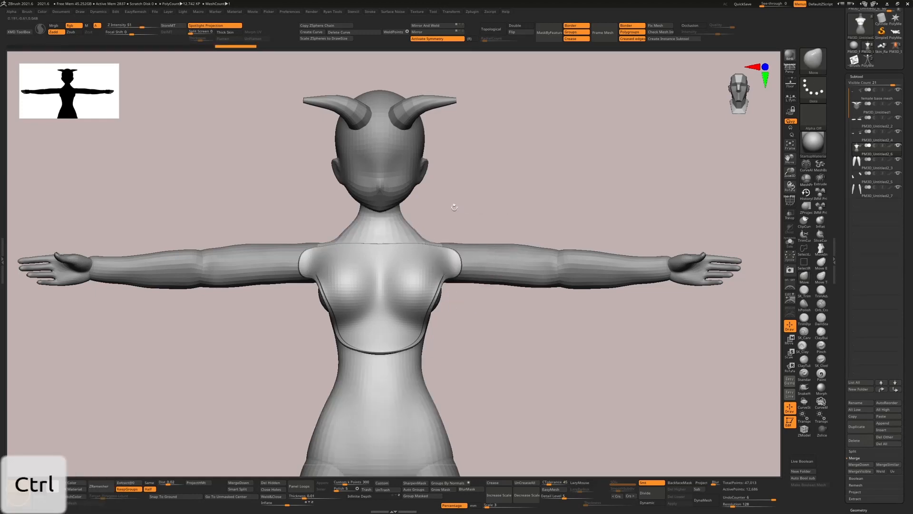
Try projecting lassoed patches over both shoulders and upper arms, and undo them together with the chest panel
mouse_move(438, 209)
ctrl+mouse_down()
mouse_move(431, 299)
mouse_move(506, 248)
ctrl+mouse_up()
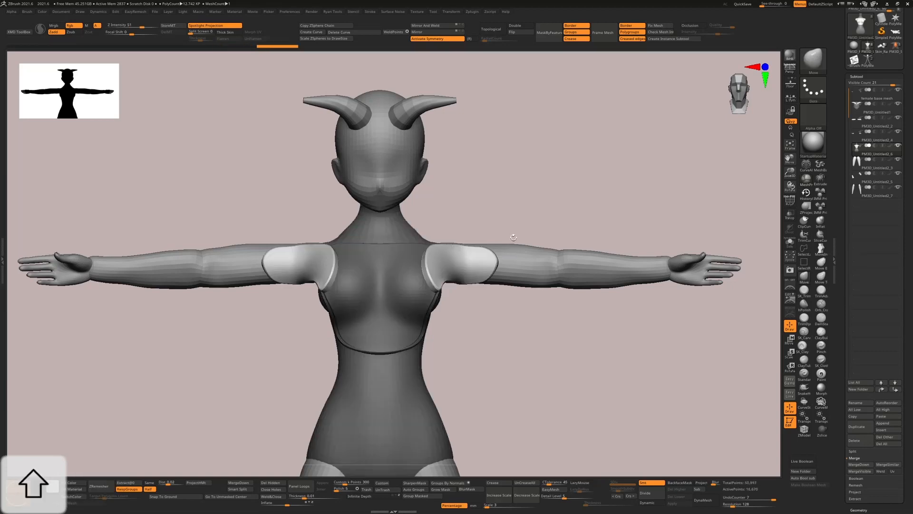
mouse_move(531, 220)
mouse_down()
mouse_move(507, 220)
mouse_move(546, 224)
mouse_move(534, 220)
mouse_move(531, 231)
mouse_up()
key(ctrl+z)
key(ctrl+z)
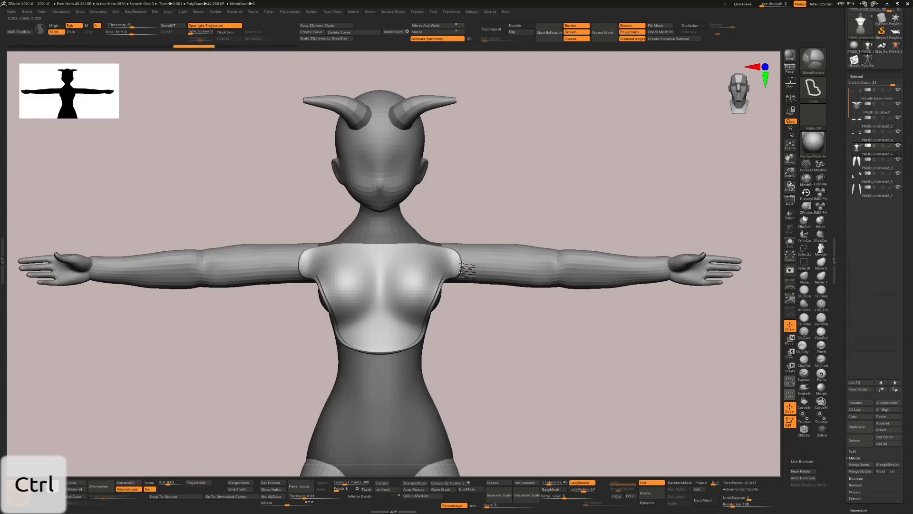
key(ctrl+z)
key(ctrl+z)
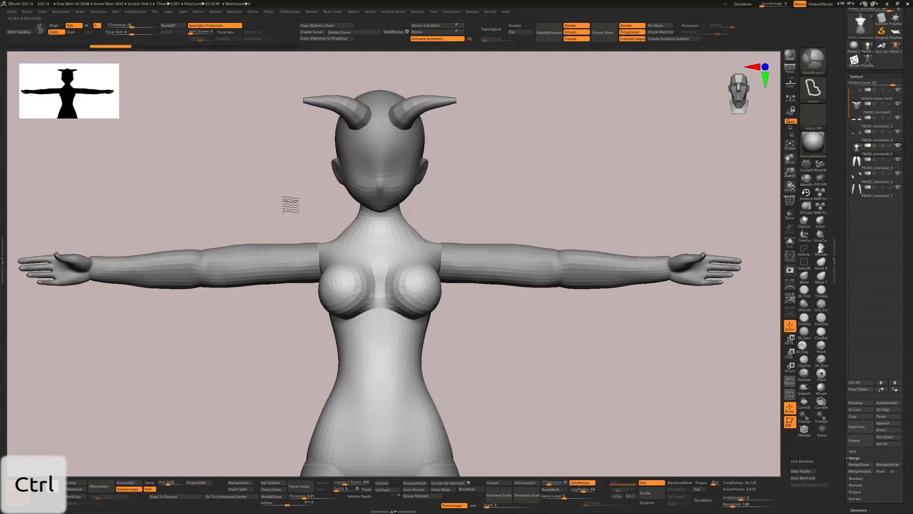
Try lassoing a projected shell that covers the chest, both upper arms and the torso down to the waist
mouse_move(282, 206)
ctrl+mouse_down()
mouse_move(505, 299)
mouse_move(515, 200)
ctrl+mouse_up()
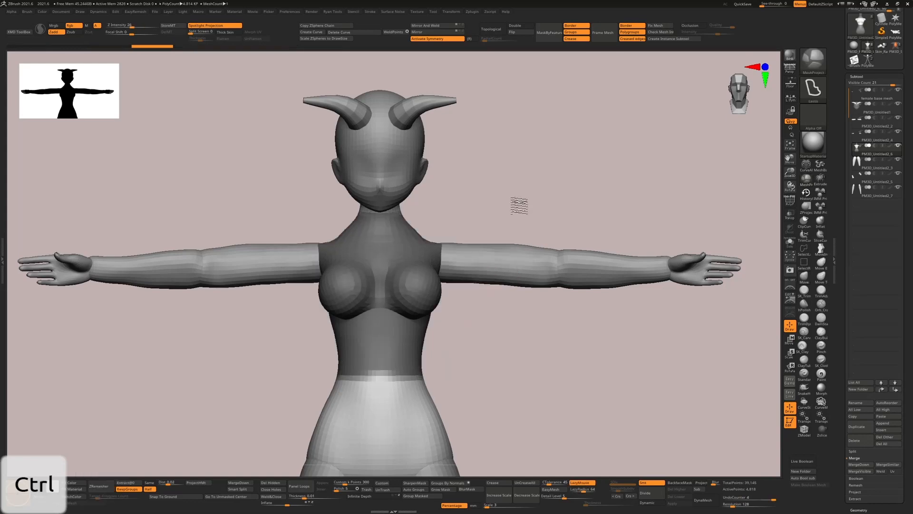
key(ctrl+z)
mouse_move(290, 219)
ctrl+mouse_down()
mouse_move(305, 318)
mouse_move(540, 214)
mouse_move(535, 209)
ctrl+mouse_up()
key(ctrl+shift+z)
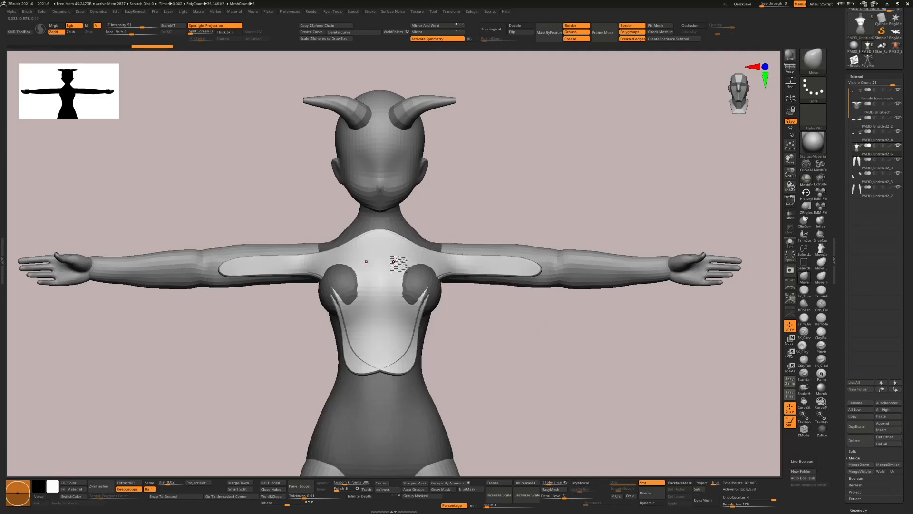
Turn off symmetry and set the masking brush's stroke to Circle
key(x)
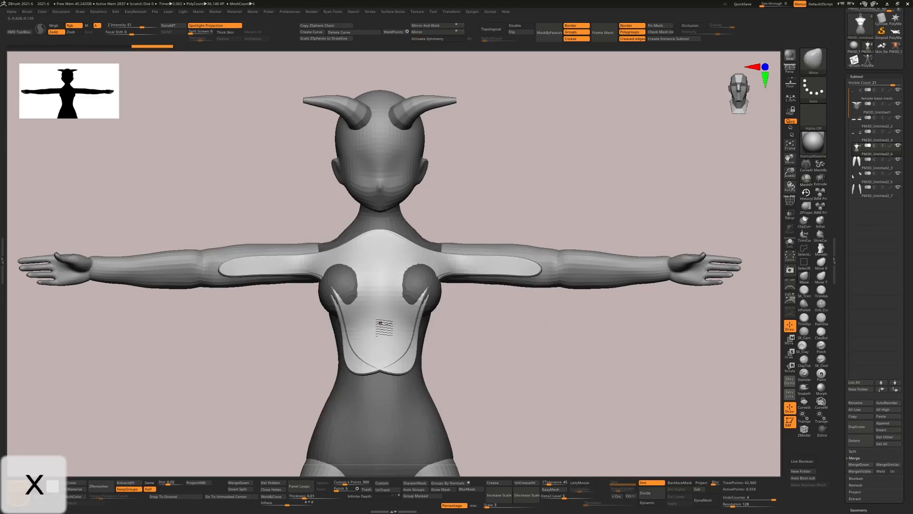
key(ctrl)
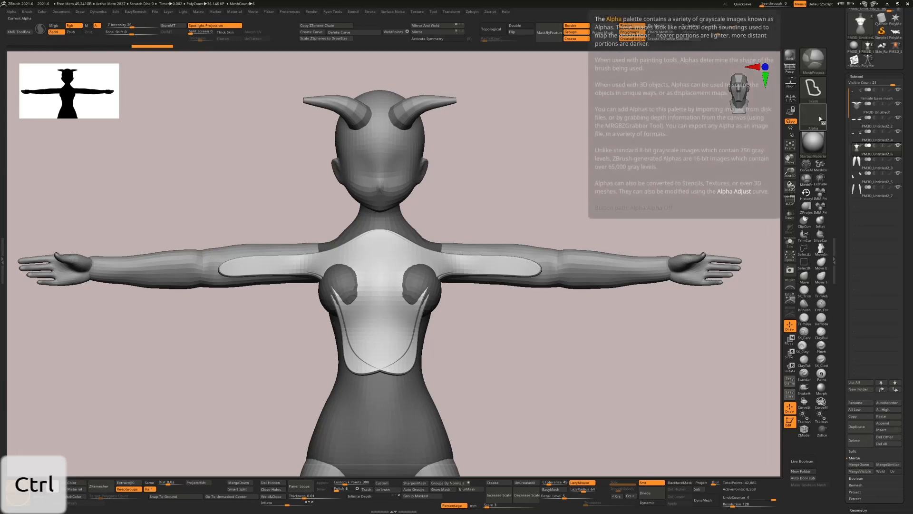
mouse_move(809, 102)
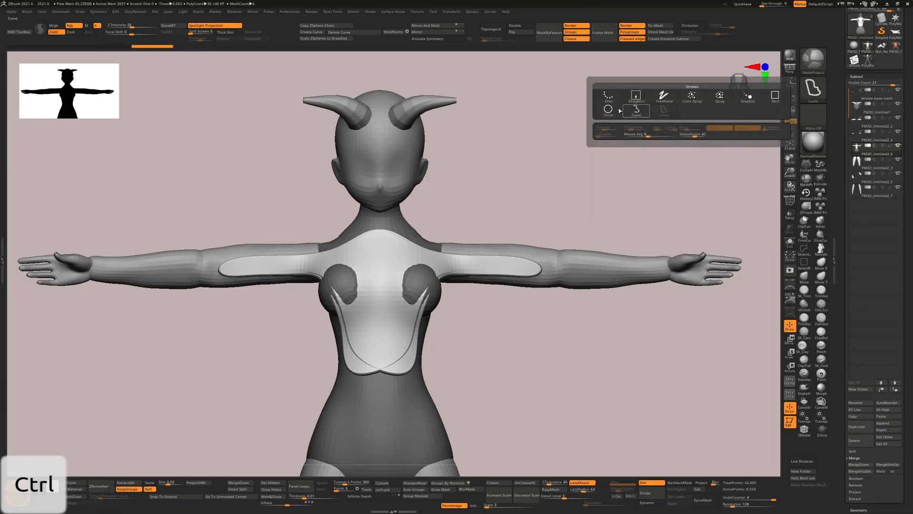
click(608, 110)
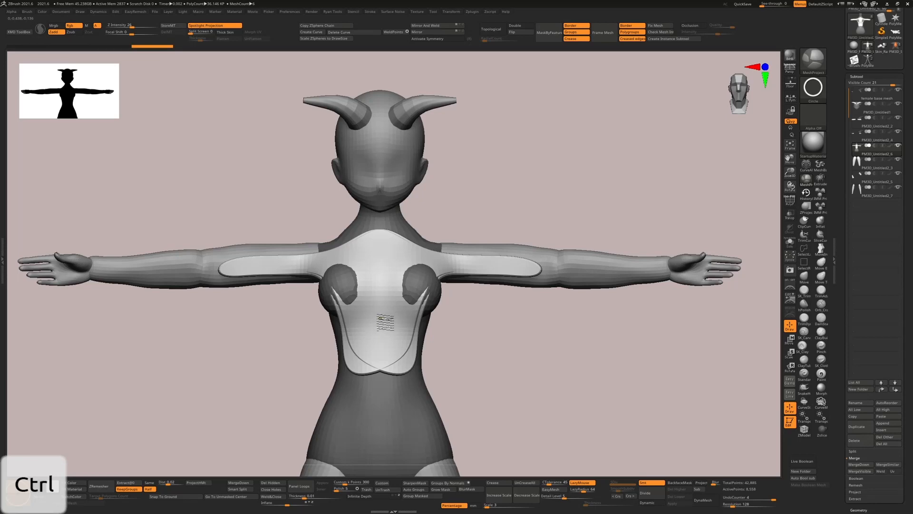
Try projecting a round patch onto the belly, undo it, and cut a circular hole through the shell there instead
ctrl+drag(381, 318, 390, 357)
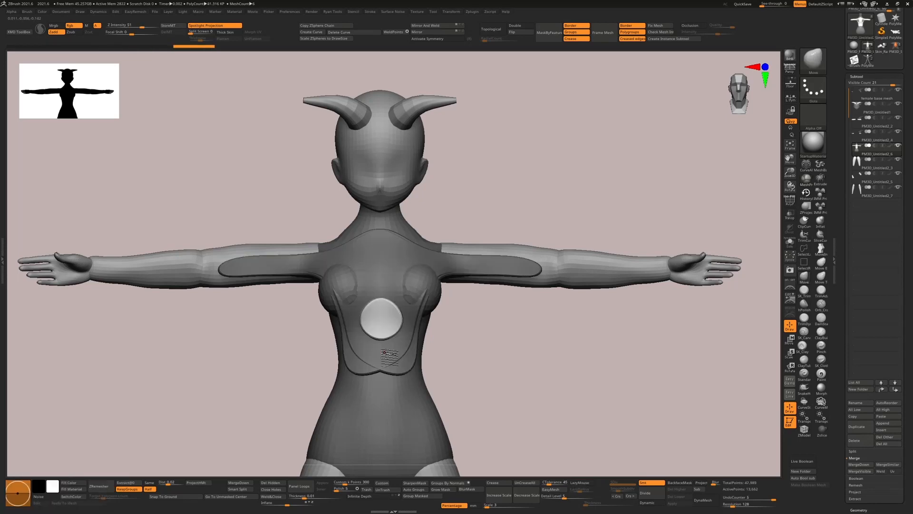
key(ctrl+z)
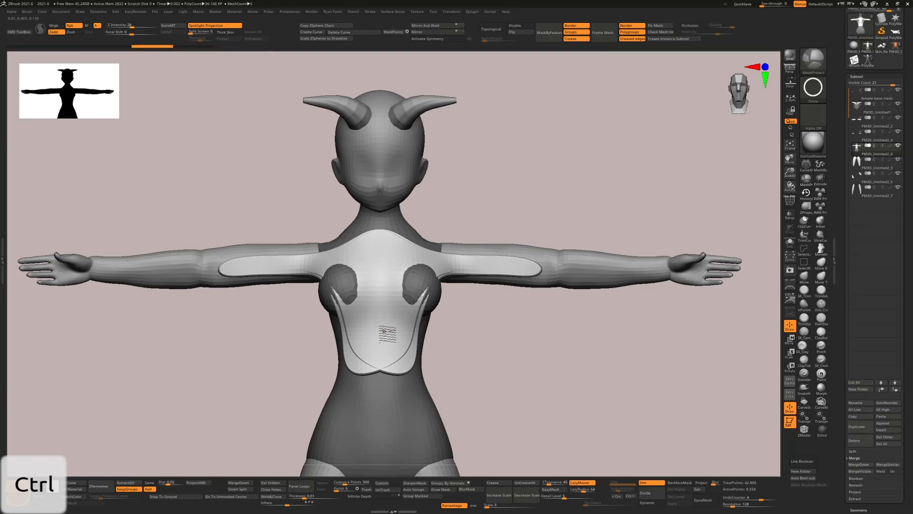
ctrl+drag(382, 329, 384, 352)
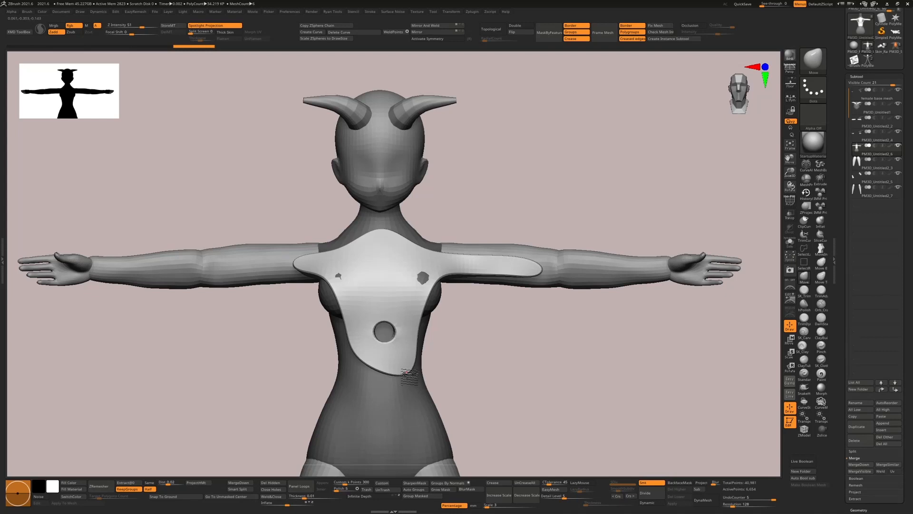
Try trimming the shell's lower edge with circular cuts, and try projecting a round patch over the side of the waist
ctrl+drag(394, 389, 461, 373)
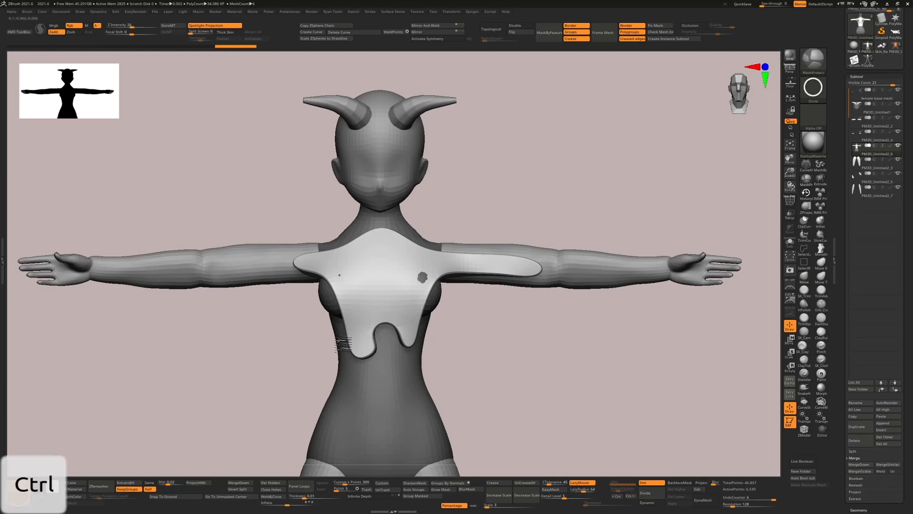
ctrl+drag(341, 337, 366, 392)
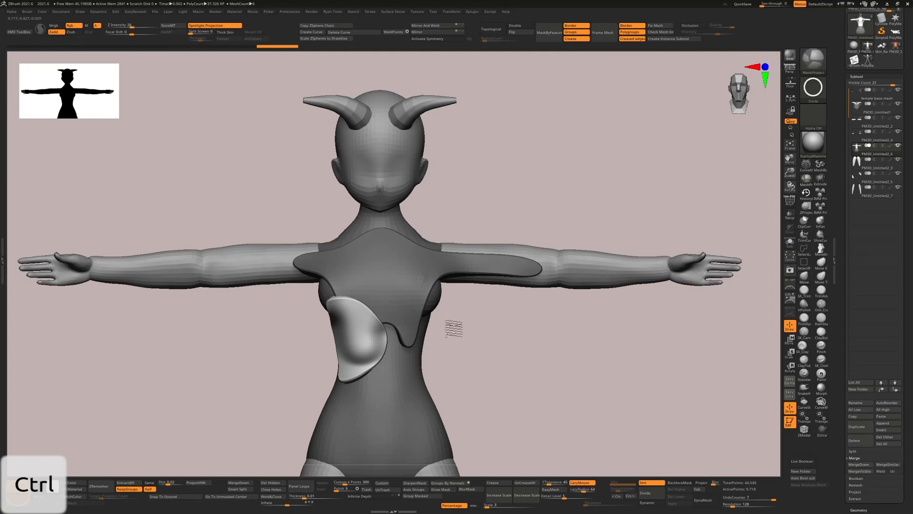
key(ctrl+z)
Clear the mask, and undo the trimmed edge, the hole and the projected shell back to the bare torso
mouse_move(441, 323)
ctrl+mouse_down()
mouse_move(487, 363)
mouse_move(429, 341)
ctrl+mouse_up()
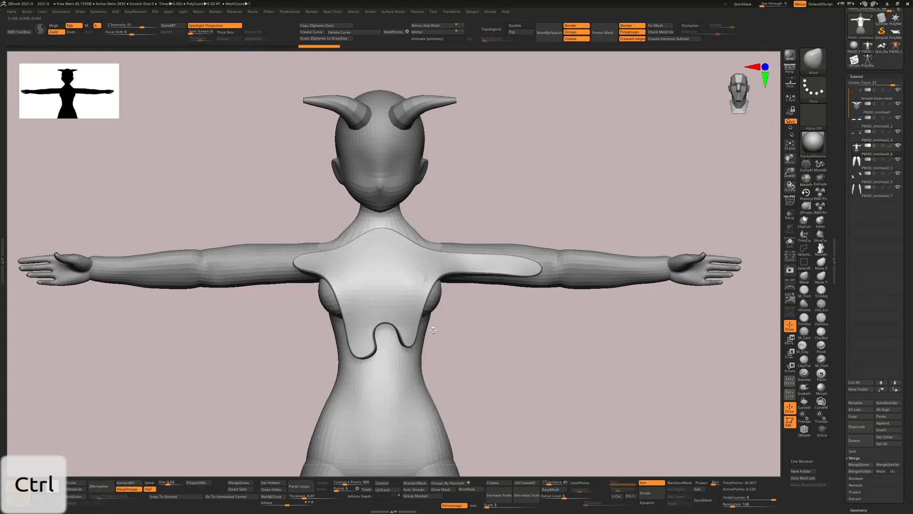
key(ctrl+z)
key(ctrl+z)
key(ctrl+z)
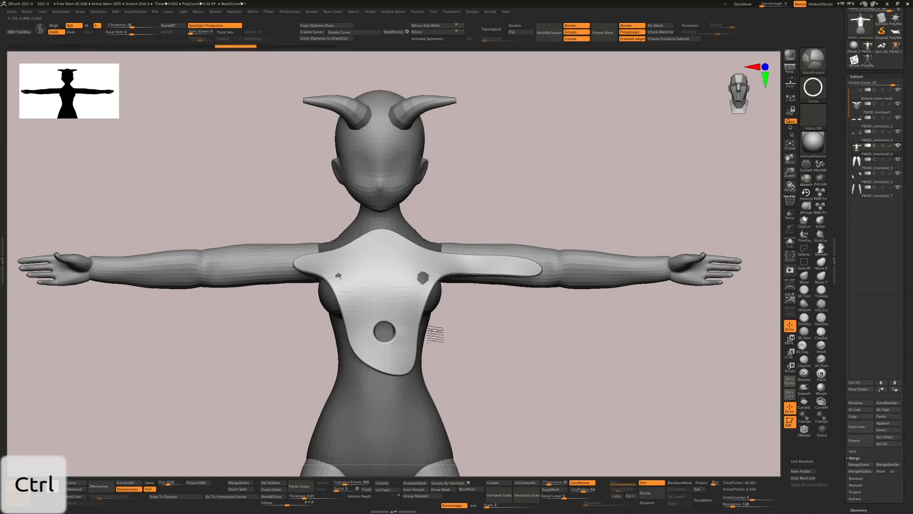
key(ctrl+z)
key(ctrl+z)
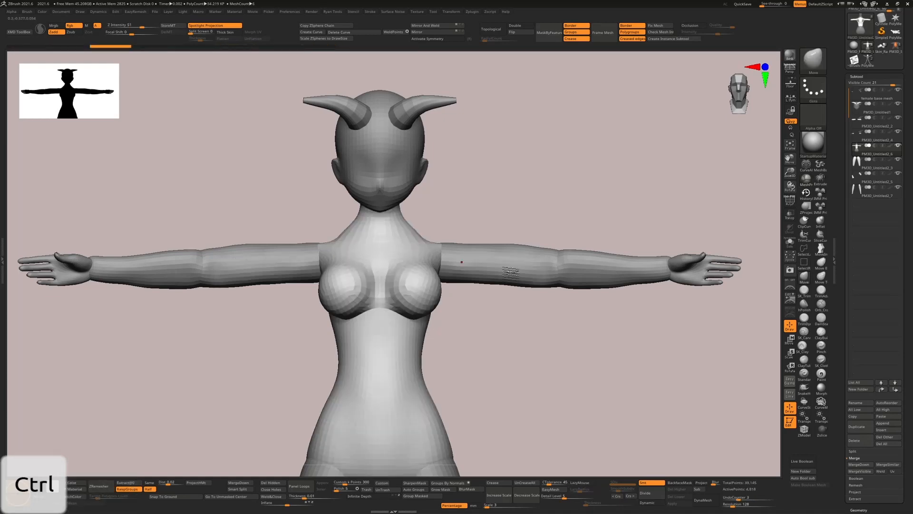
Project a tall elliptical shell over the front of the torso from the base of the neck to the hips
shift+drag(527, 311, 512, 322)
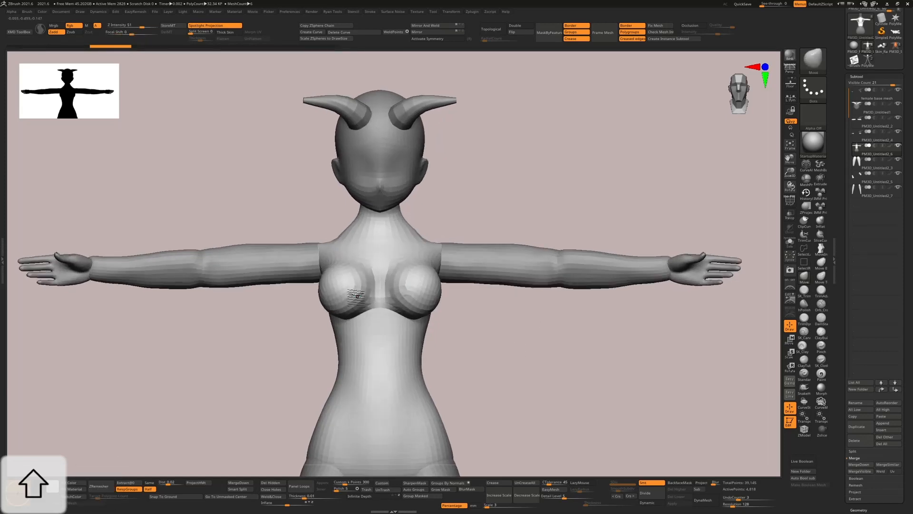
mouse_move(307, 229)
ctrl+mouse_down()
mouse_move(314, 300)
mouse_move(351, 374)
mouse_move(442, 475)
ctrl+mouse_up()
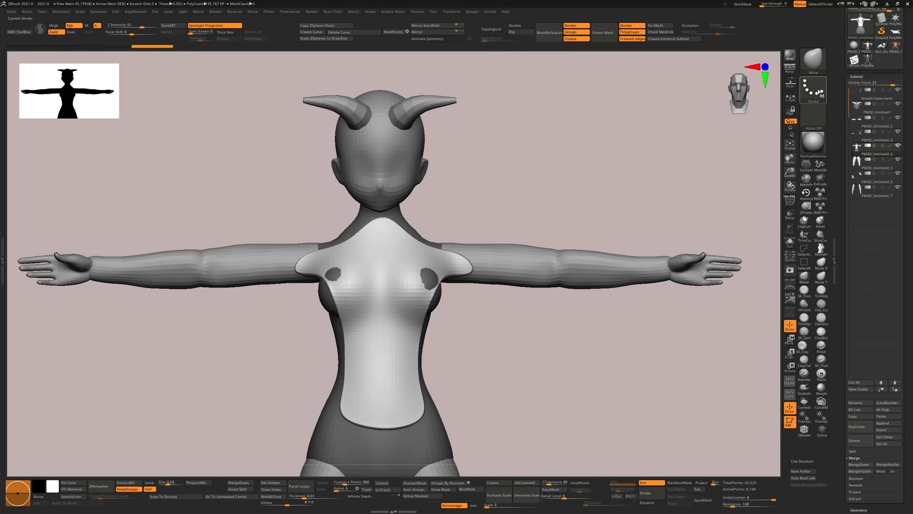
Set the masking brush to the DragRect stroke with the scroll-patterned Alpha 53, and try stamping it onto the shell over the belly
ctrl+click(817, 96)
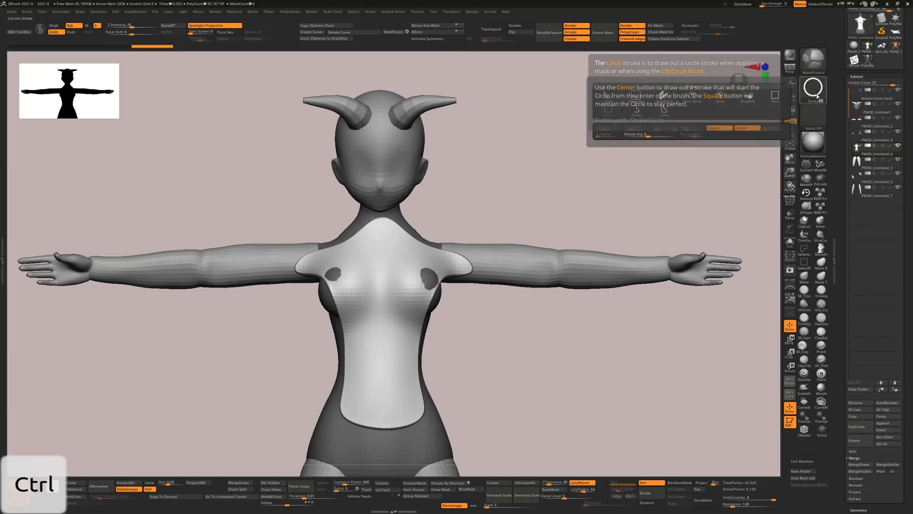
click(635, 96)
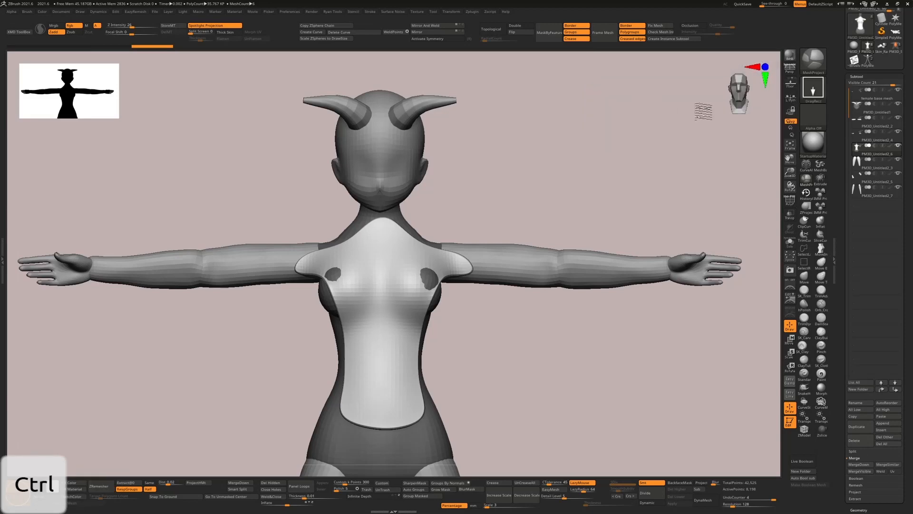
click(807, 125)
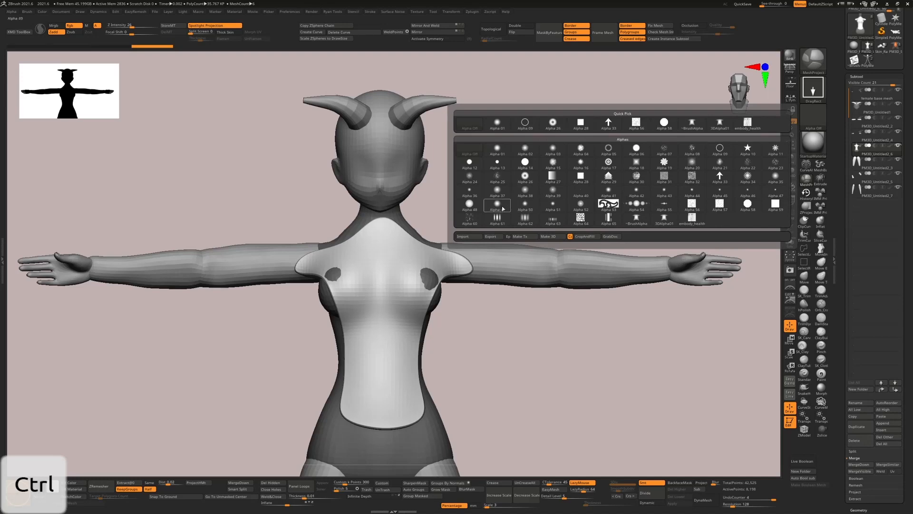
click(601, 206)
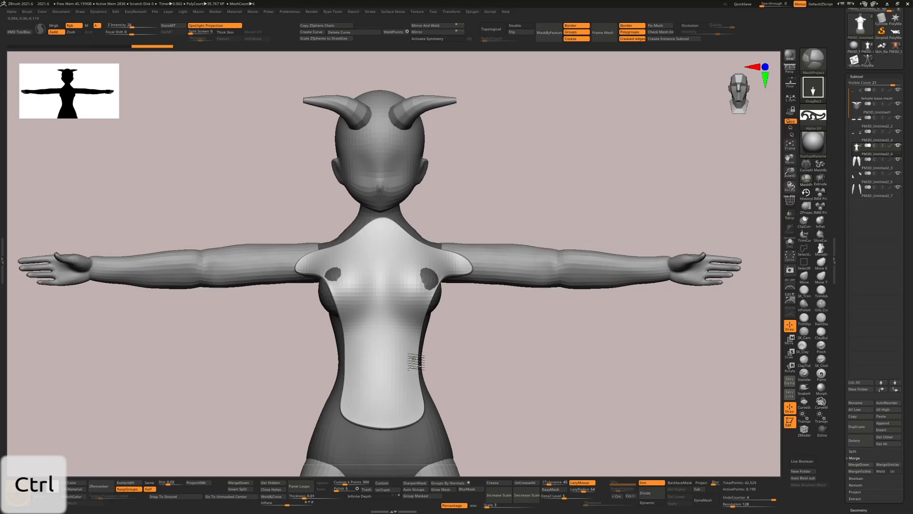
ctrl+drag(379, 369, 388, 394)
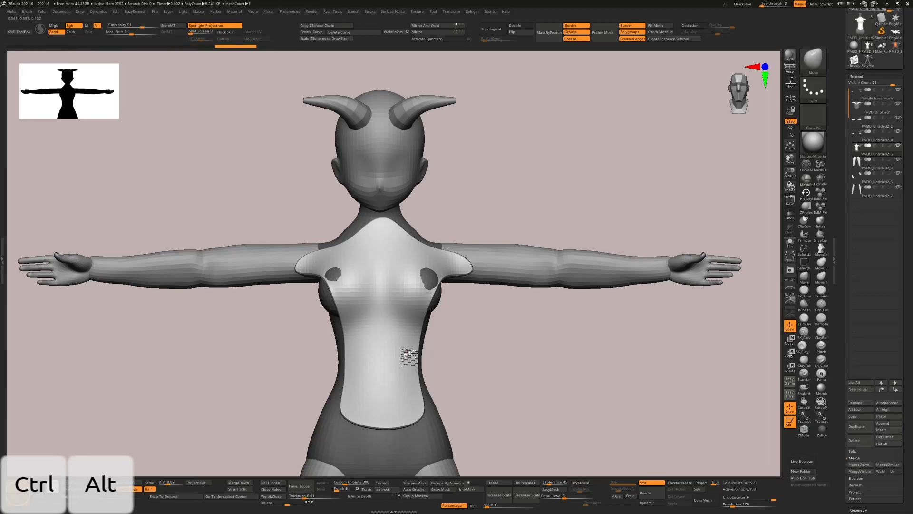
ctrl+drag(388, 364, 387, 399)
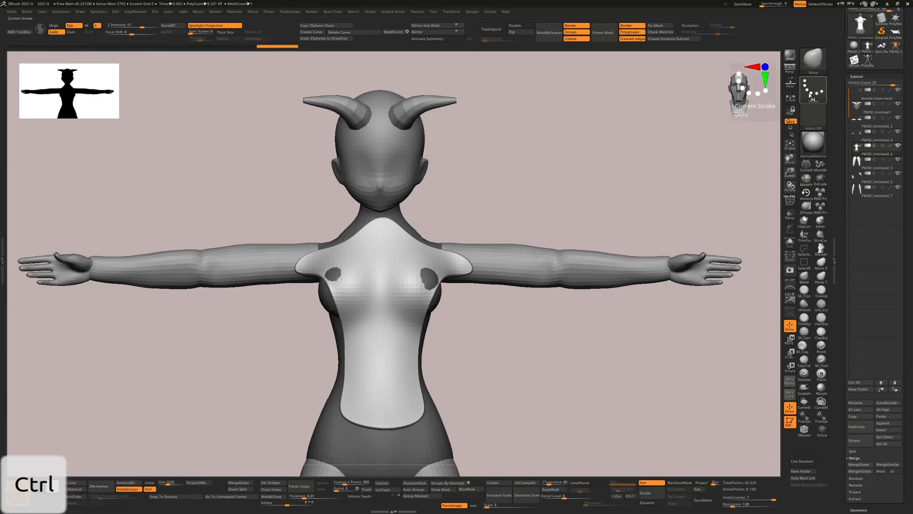
mouse_move(811, 96)
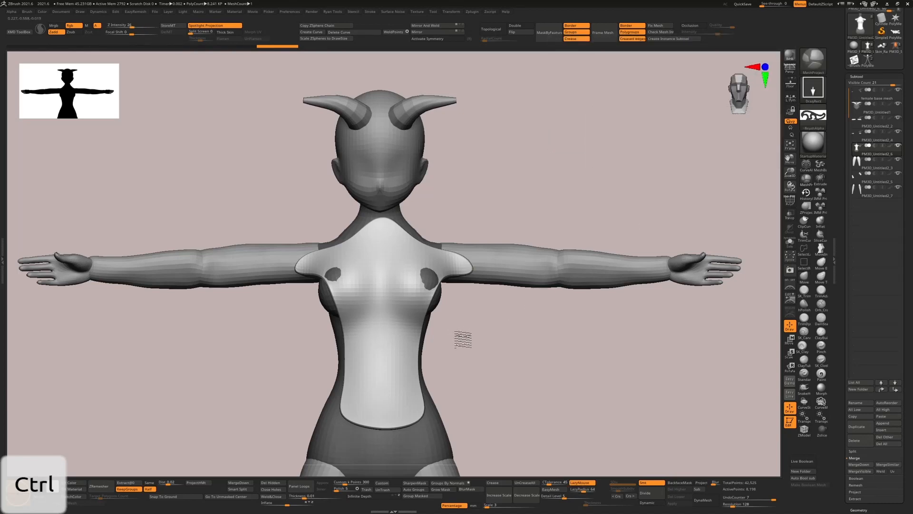
mouse_move(459, 336)
ctrl+mouse_down()
mouse_move(493, 385)
mouse_move(546, 394)
mouse_move(549, 402)
mouse_move(431, 397)
mouse_move(415, 383)
ctrl+mouse_up()
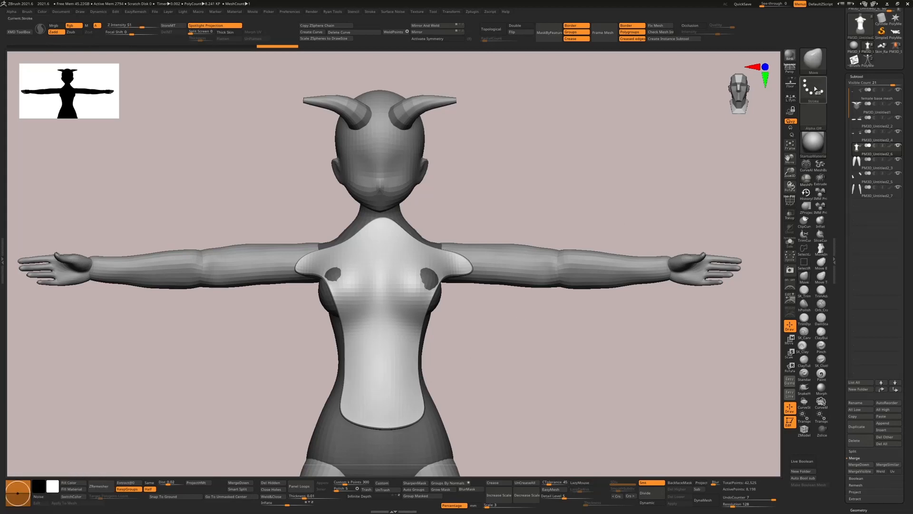
Switch the masking brush's stroke to Rect and undo the last alpha stamp
key(ctrl)
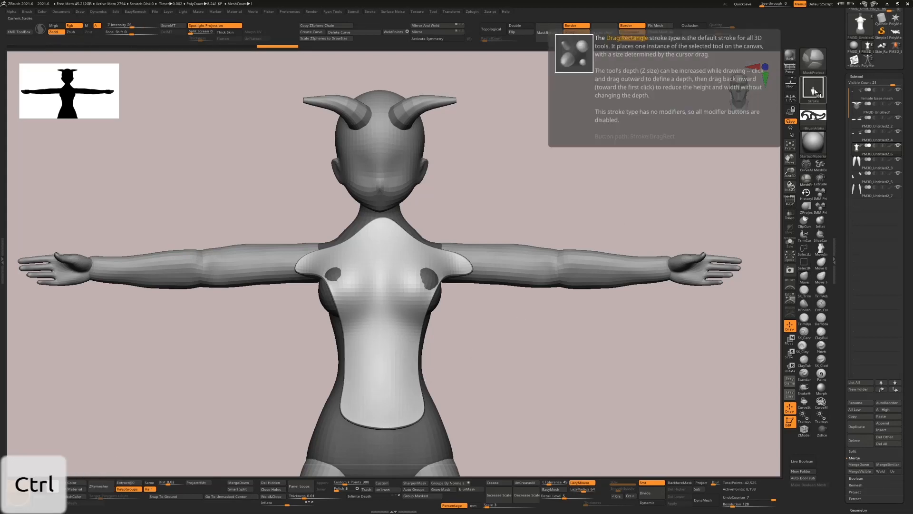
click(813, 90)
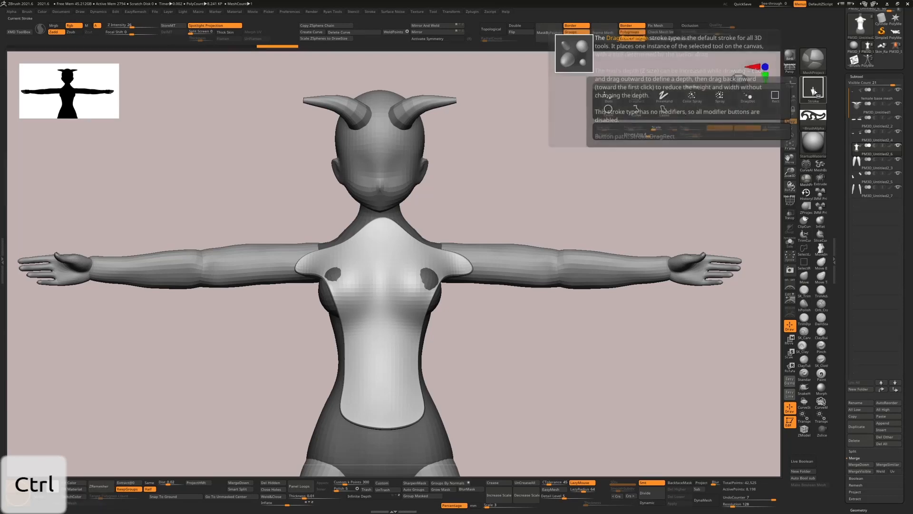
click(775, 97)
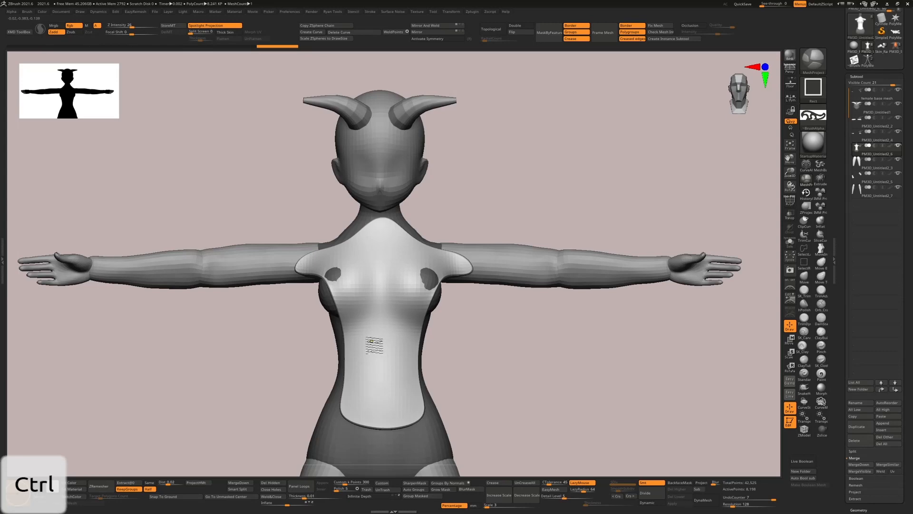
key(ctrl+z)
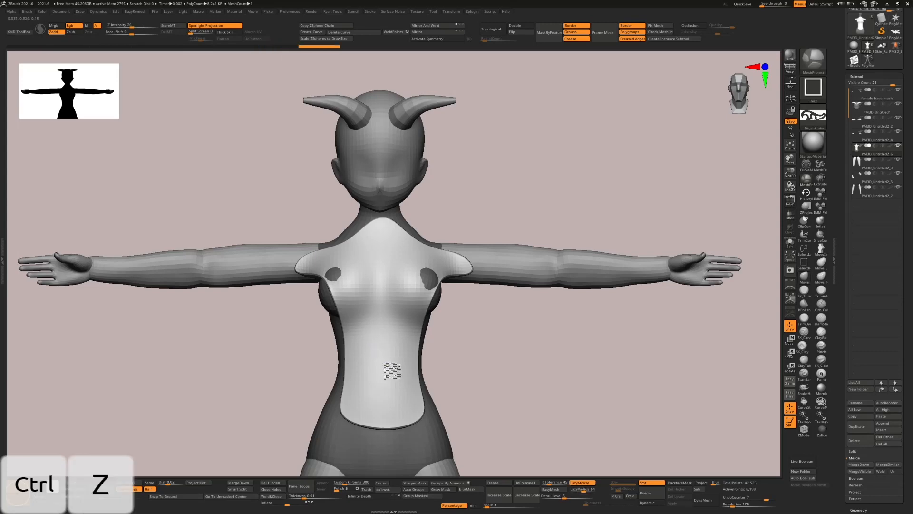
Try projecting the alpha pattern within a rectangle over the shell's belly area, and undo it
ctrl+drag(385, 354, 400, 409)
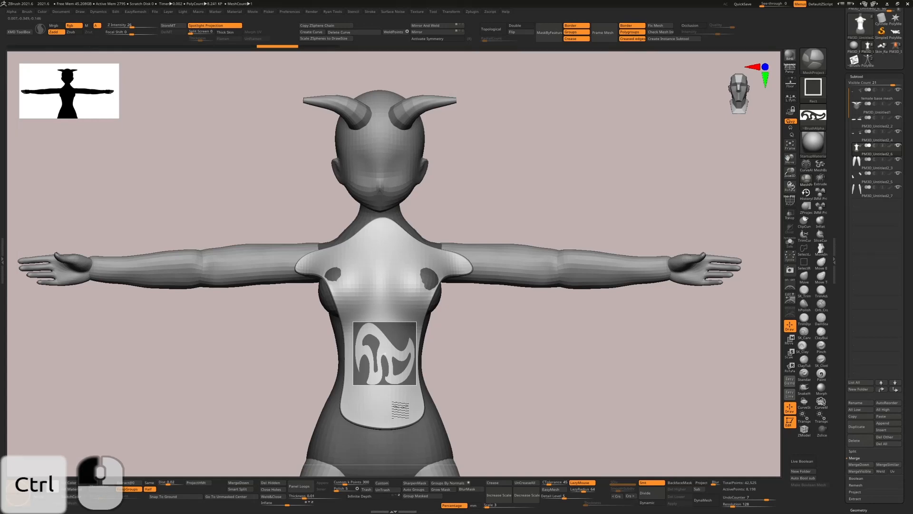
ctrl+drag(401, 409, 401, 408)
drag(467, 358, 493, 369)
key(ctrl+z)
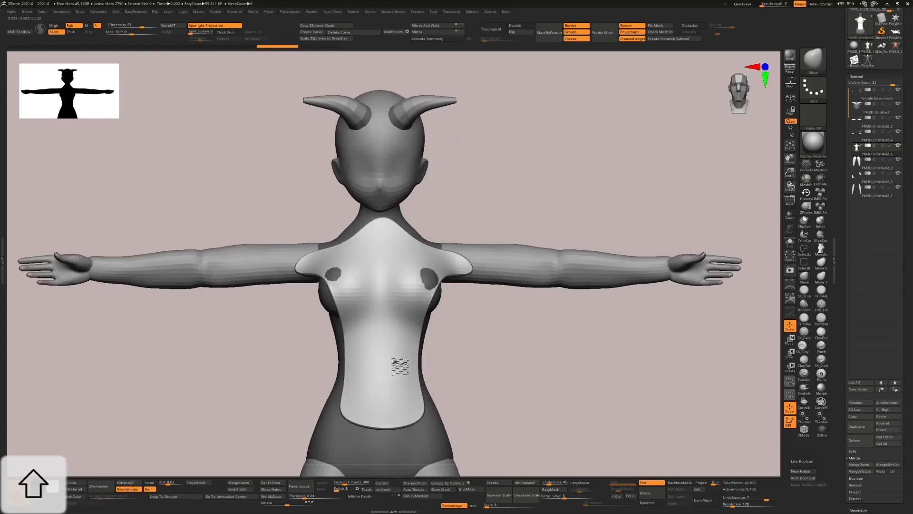
Try projecting the scroll alpha onto the middle of the belly shell again, and undo it
ctrl+drag(384, 356, 394, 386)
drag(464, 358, 445, 353)
key(ctrl+z)
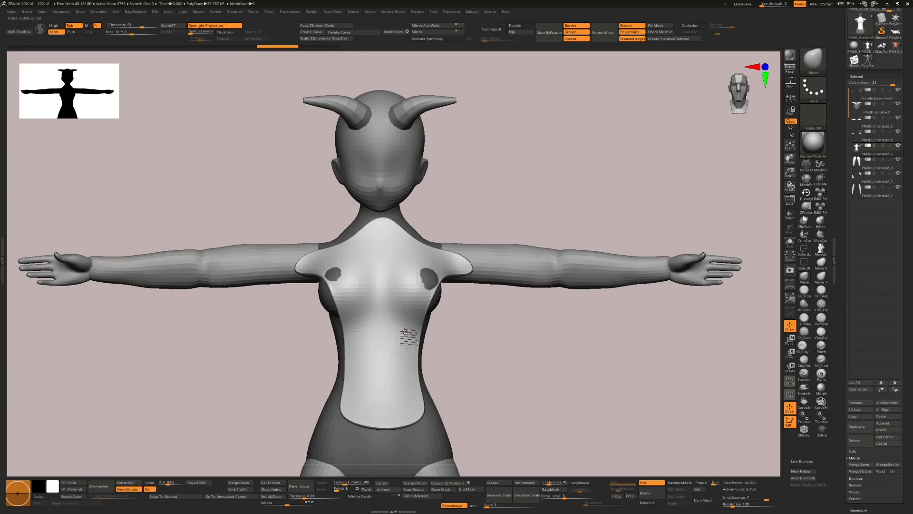
Set the masking brush to Alpha Off and project a plain square panel onto the belly of the shell
key(ctrl)
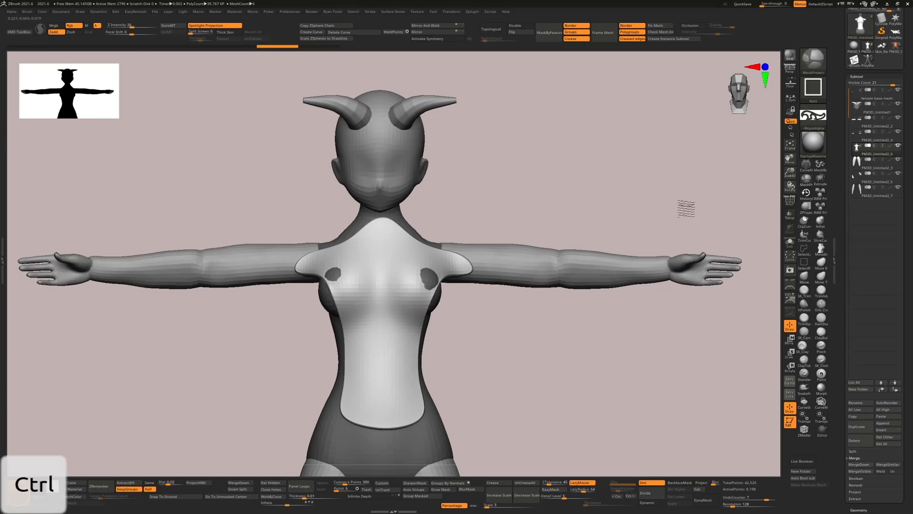
ctrl+click(822, 115)
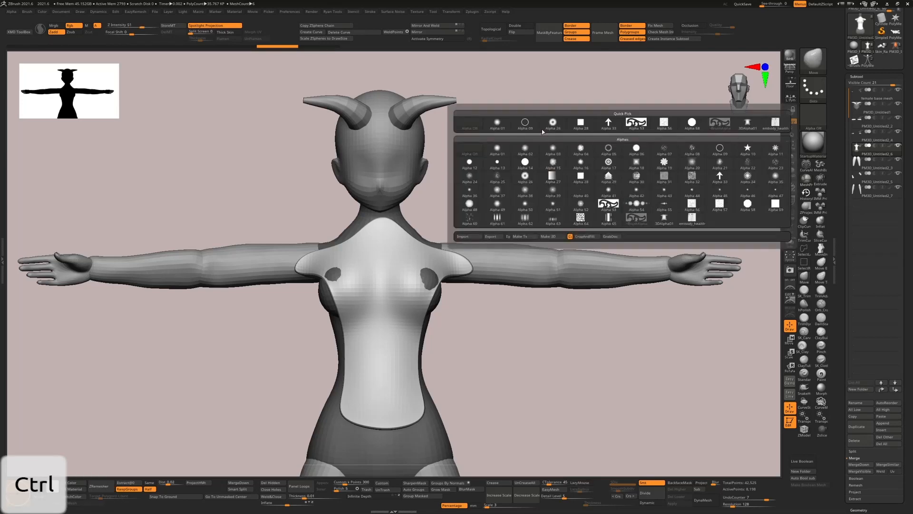
ctrl+click(642, 120)
click(817, 114)
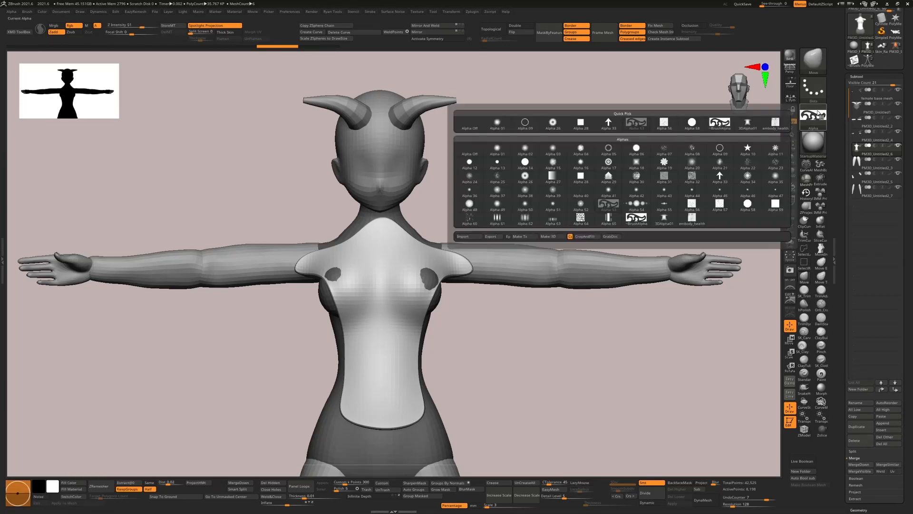
click(470, 124)
key(ctrl)
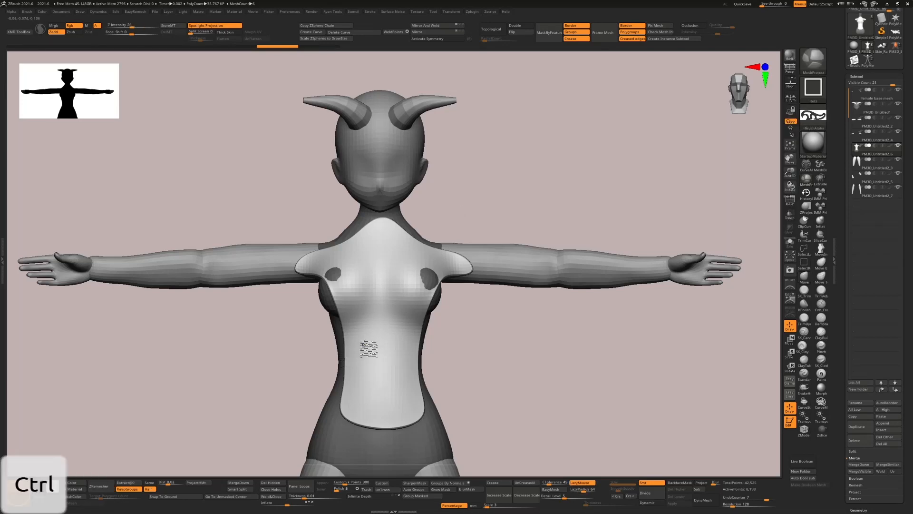
ctrl+click(813, 114)
click(465, 128)
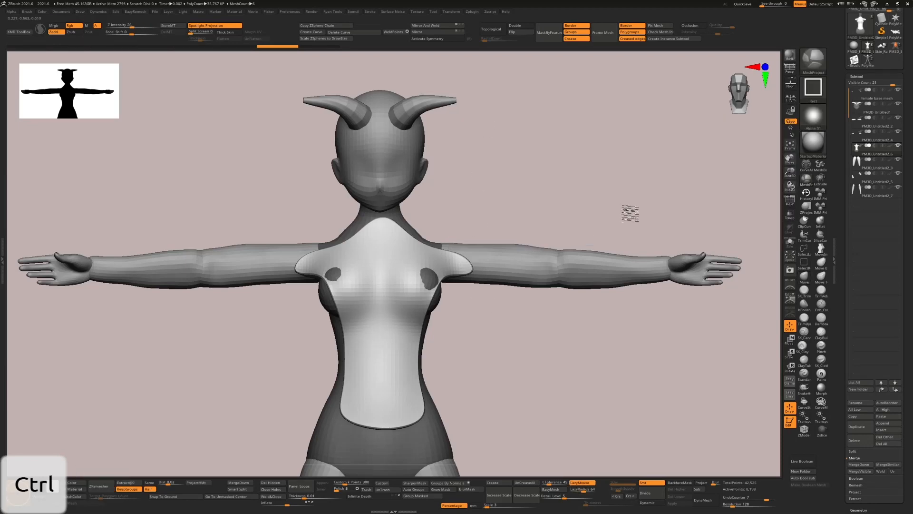
ctrl+click(813, 114)
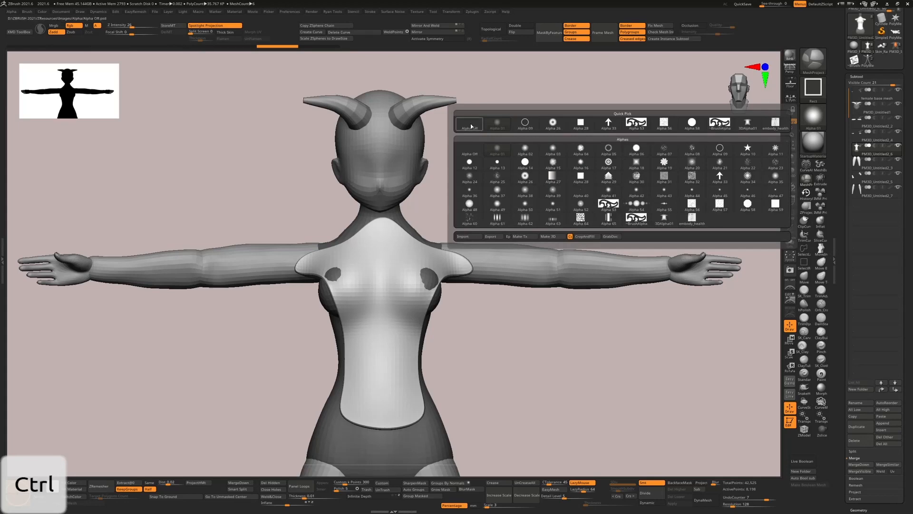
click(470, 124)
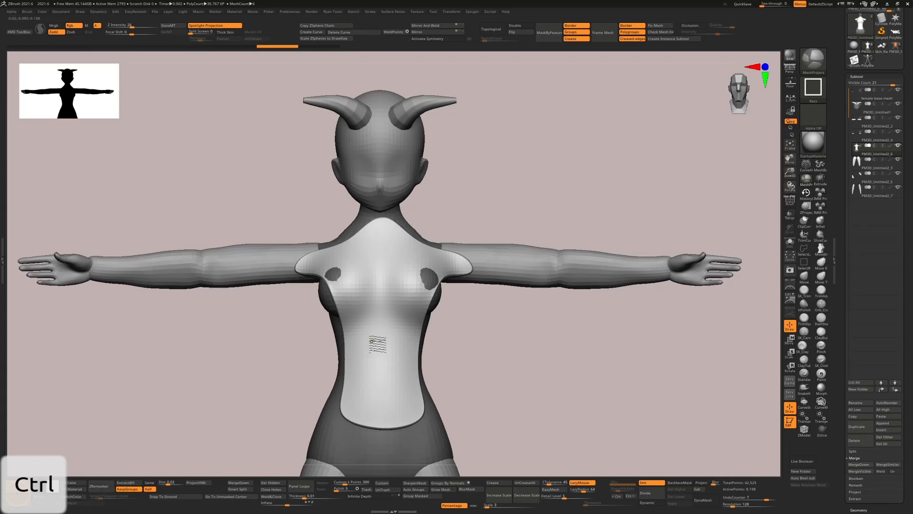
ctrl+drag(386, 344, 391, 383)
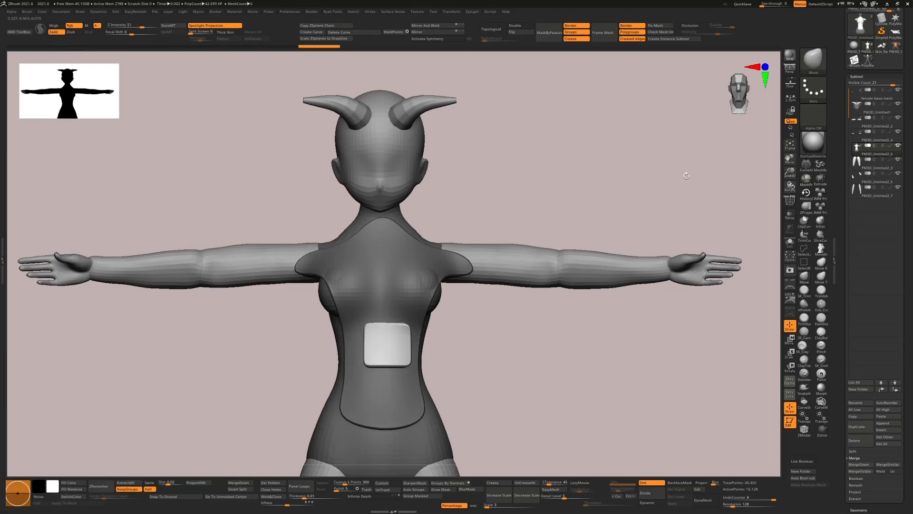
Select the scroll-patterned BrushAlpha, try cutting its pattern out of the belly panel, and undo the cut
ctrl+click(814, 120)
ctrl+click(725, 123)
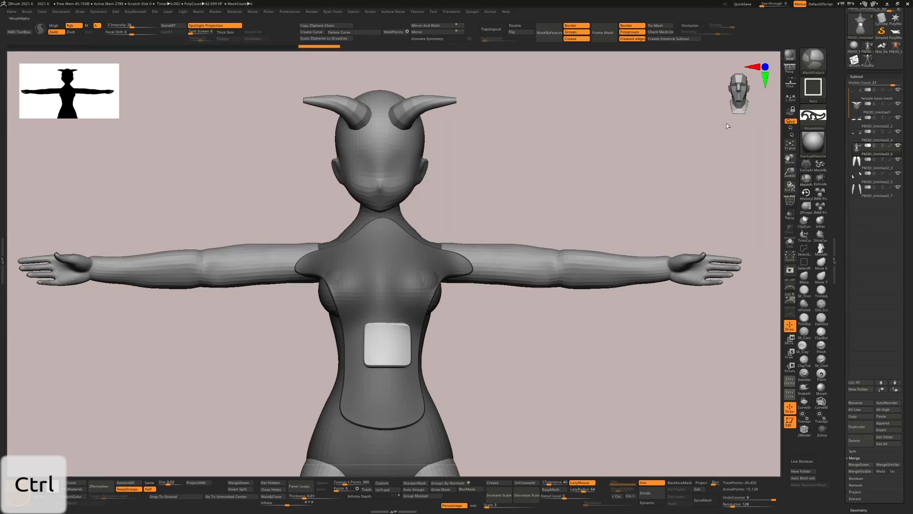
mouse_move(391, 341)
ctrl+alt+mouse_down()
mouse_move(391, 372)
mouse_move(408, 370)
ctrl+alt+mouse_up()
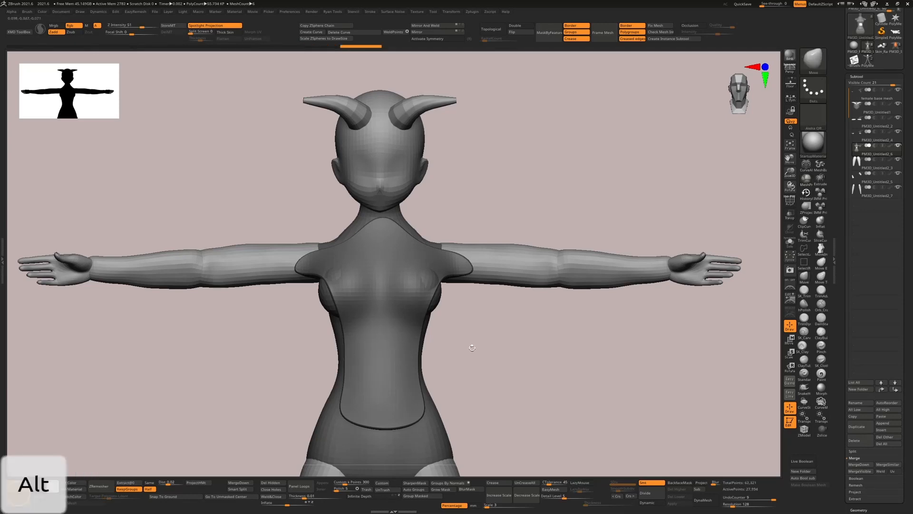
mouse_move(472, 347)
mouse_down()
mouse_move(490, 344)
mouse_move(473, 353)
mouse_up()
key(ctrl+z)
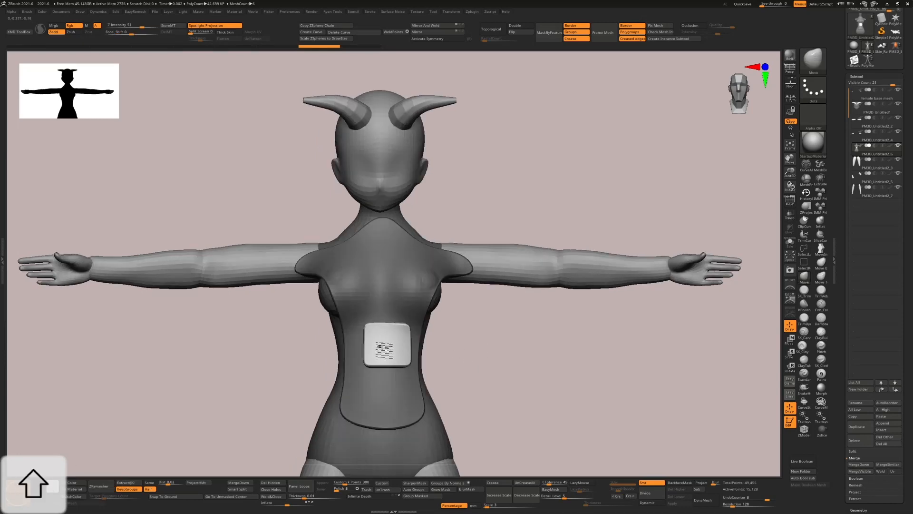
Undo the square belly panel and the elliptical torso shell, returning to the bare body
key(ctrl)
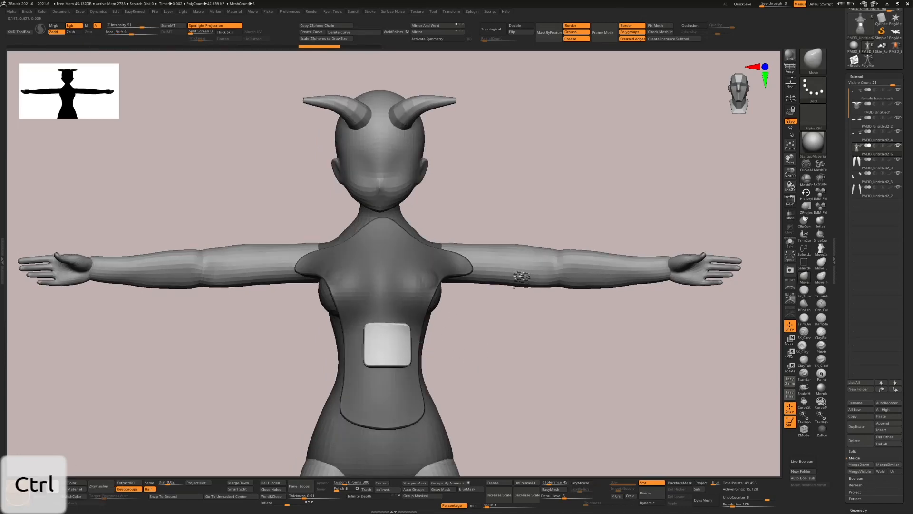
key(ctrl+z)
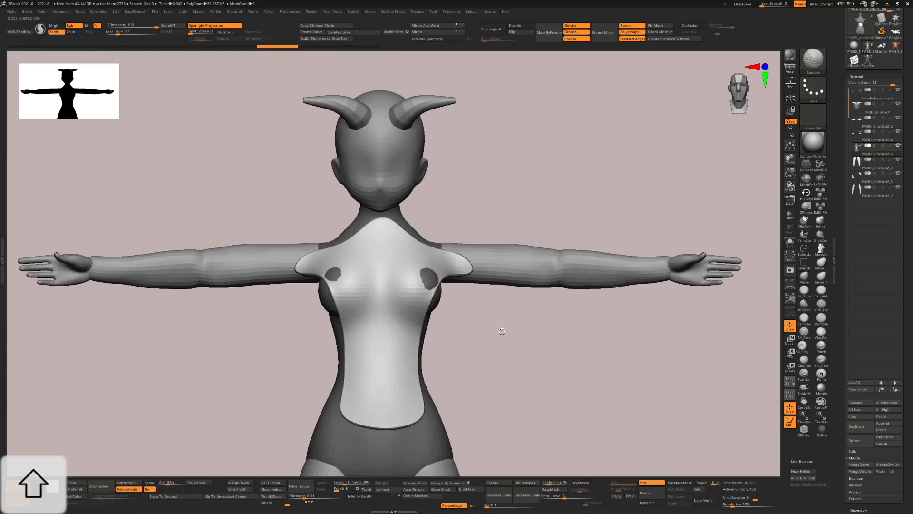
key(ctrl+z)
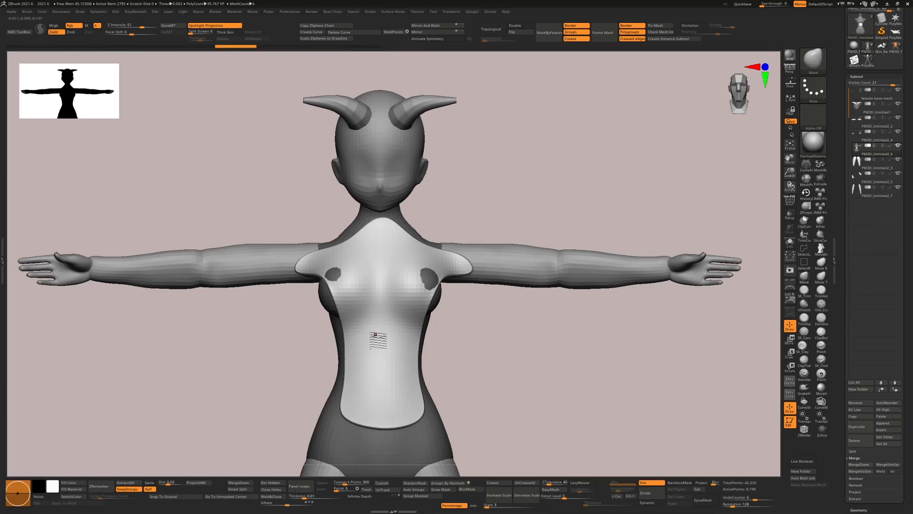
key(ctrl)
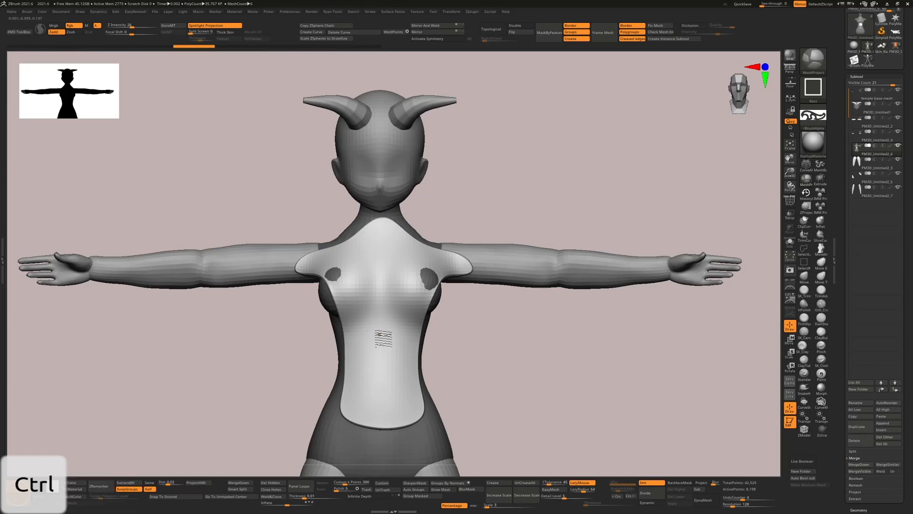
key(ctrl+z)
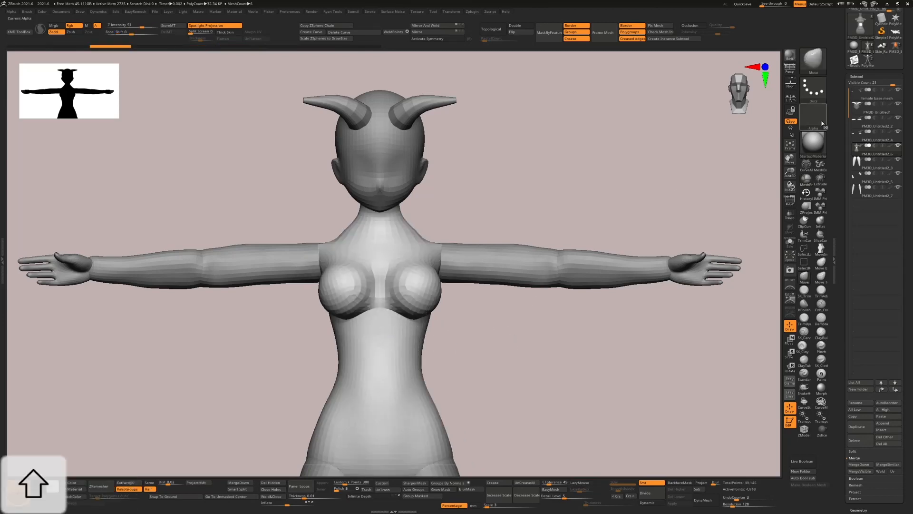
Set the masking brush to Alpha Off and project a rectangular shell over the torso from the base of the neck to the waist
ctrl+click(822, 123)
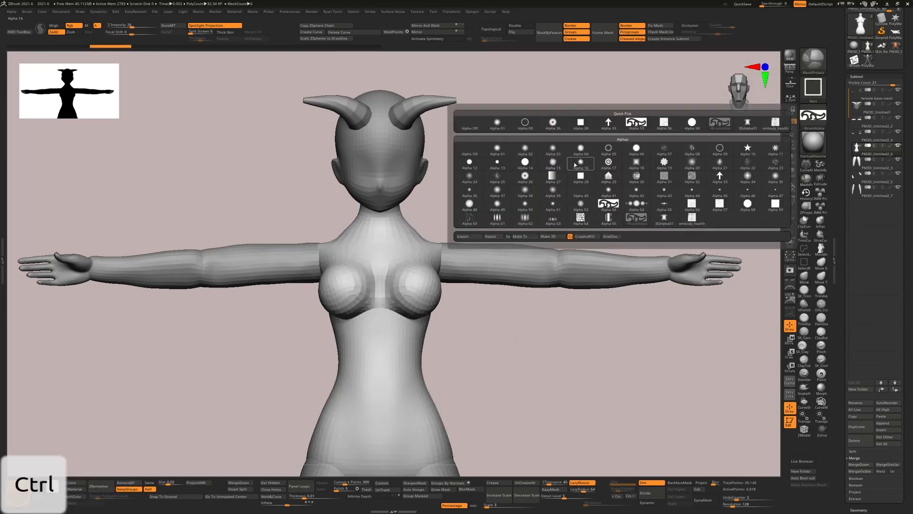
ctrl+click(470, 125)
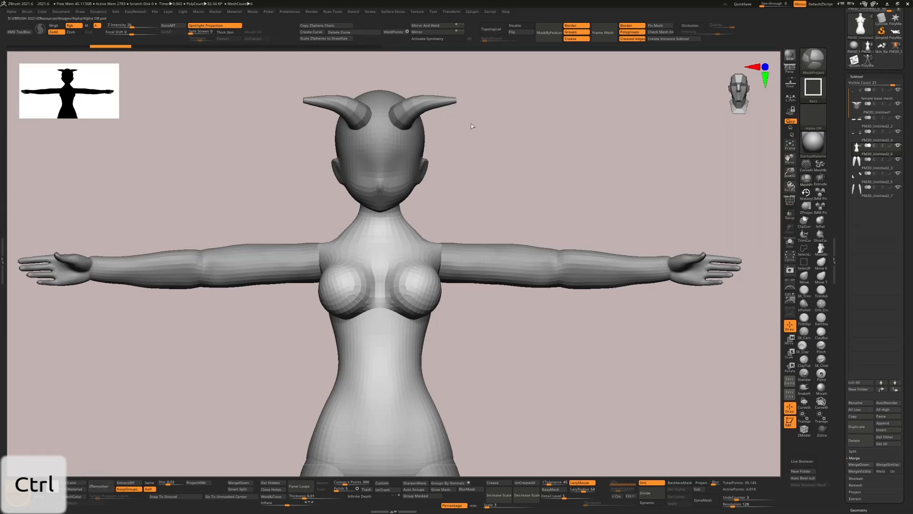
mouse_move(299, 210)
ctrl+mouse_down()
mouse_move(327, 238)
mouse_move(351, 348)
mouse_move(431, 434)
ctrl+mouse_up()
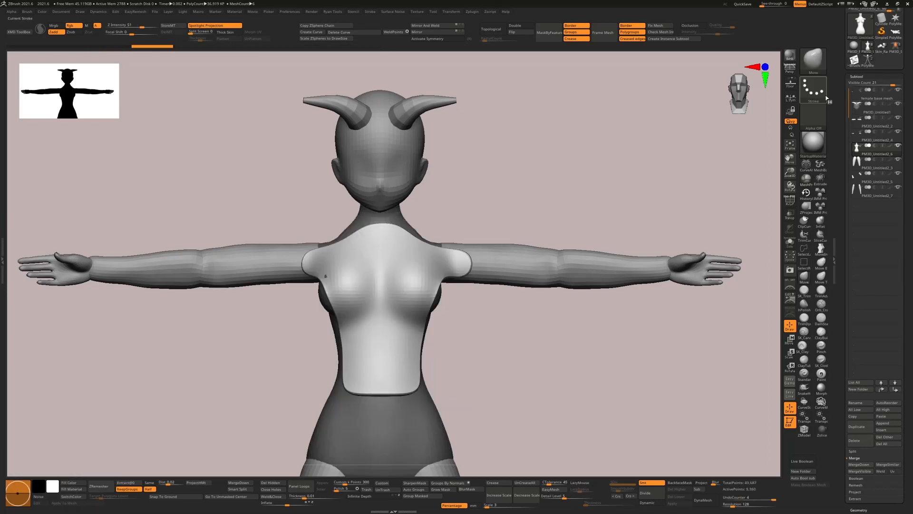
Select the scroll-patterned BrushAlpha for the masking brush and project its pattern onto the belly of the torso shell
key(ctrl)
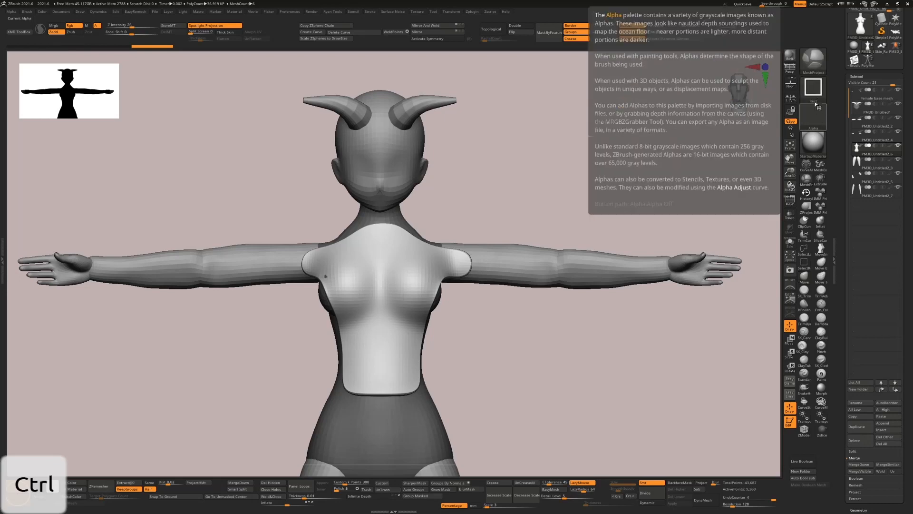
click(813, 117)
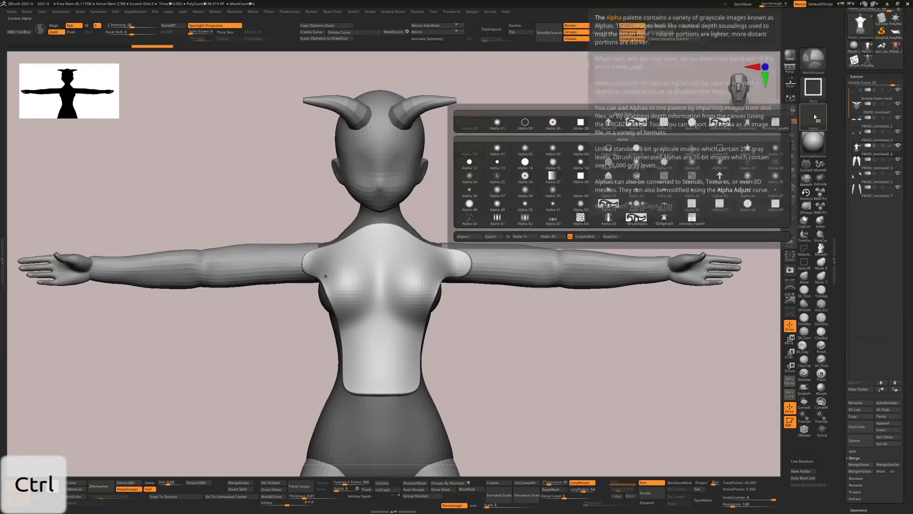
ctrl+click(613, 219)
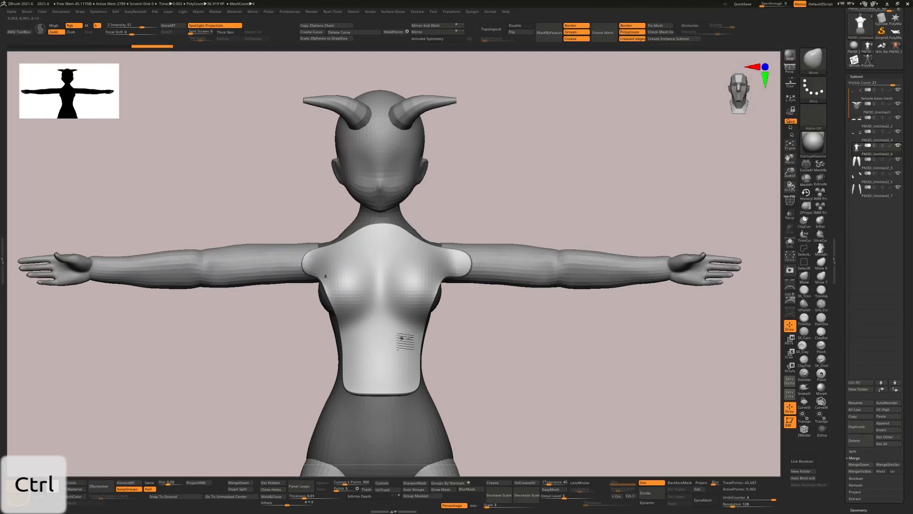
ctrl+drag(383, 342, 389, 388)
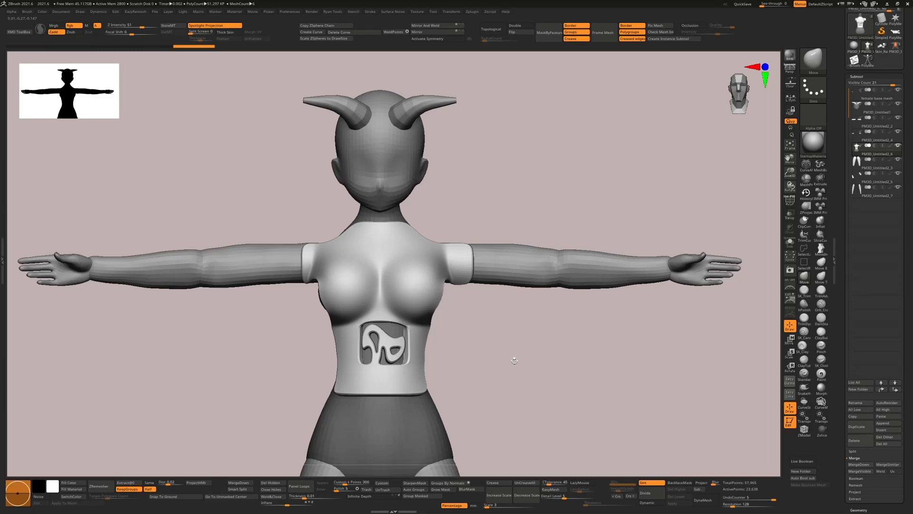
Turn on Live Boolean and project a scroll-patterned panel as a separate subtool above the figure's left breast
mouse_move(514, 361)
mouse_down()
mouse_move(504, 369)
mouse_move(542, 369)
mouse_move(525, 363)
mouse_move(534, 387)
mouse_move(504, 383)
mouse_up()
click(811, 461)
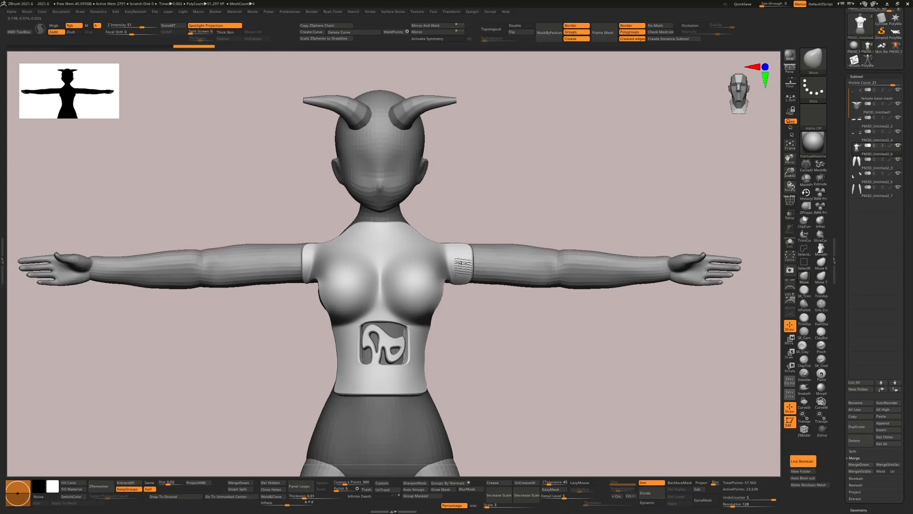
ctrl+drag(407, 251, 407, 300)
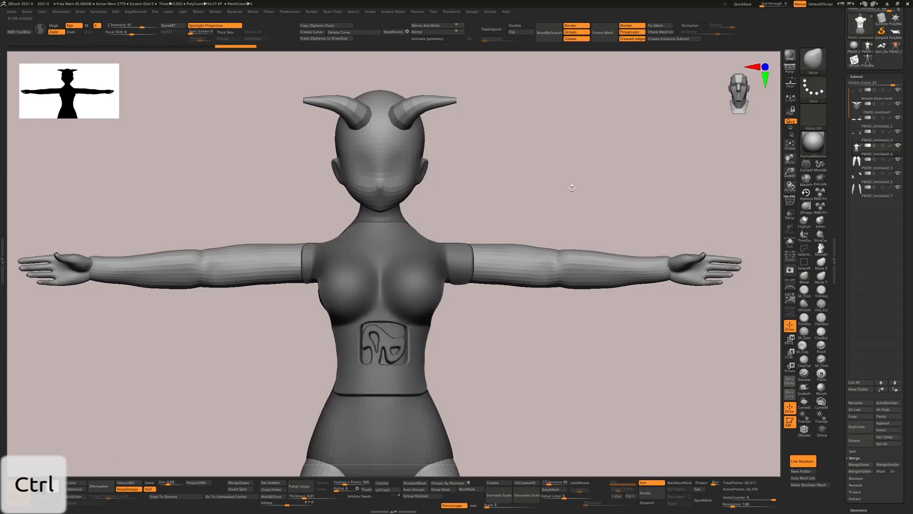
ctrl+click(604, 178)
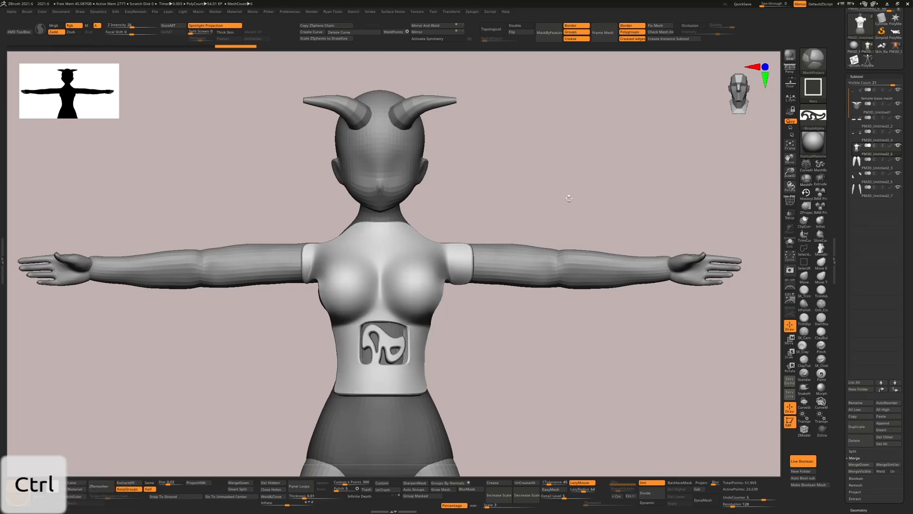
ctrl+drag(406, 251, 406, 291)
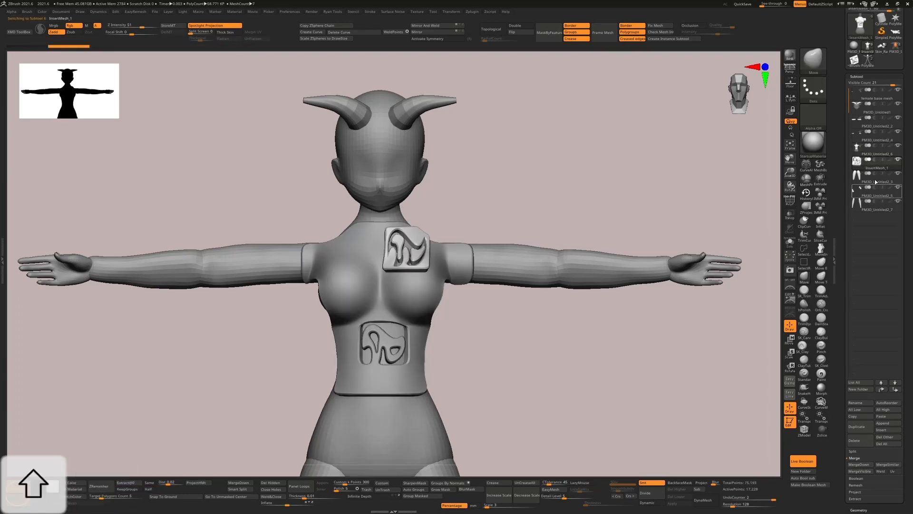
Cut two scroll-patterned squares as a subtractive subtool, one above and one at the lower edge of the figure's right breast
mouse_move(874, 167)
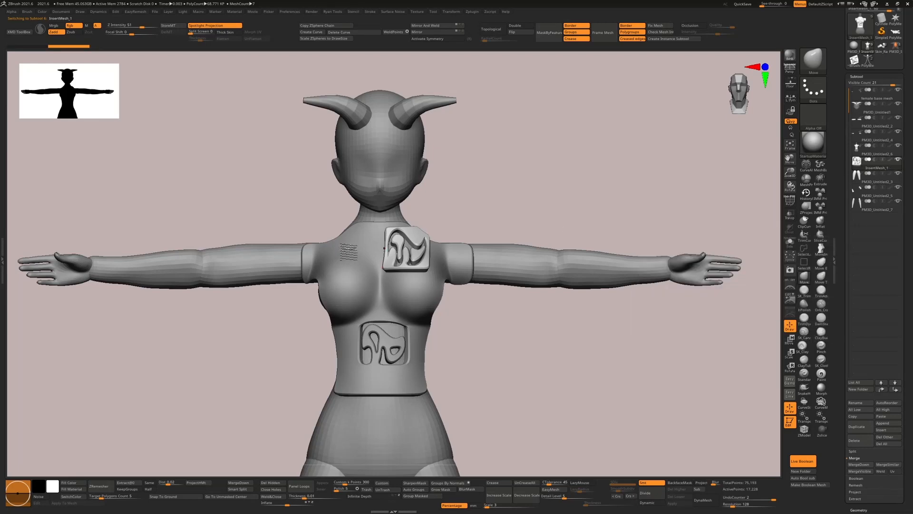
ctrl+drag(344, 247, 342, 272)
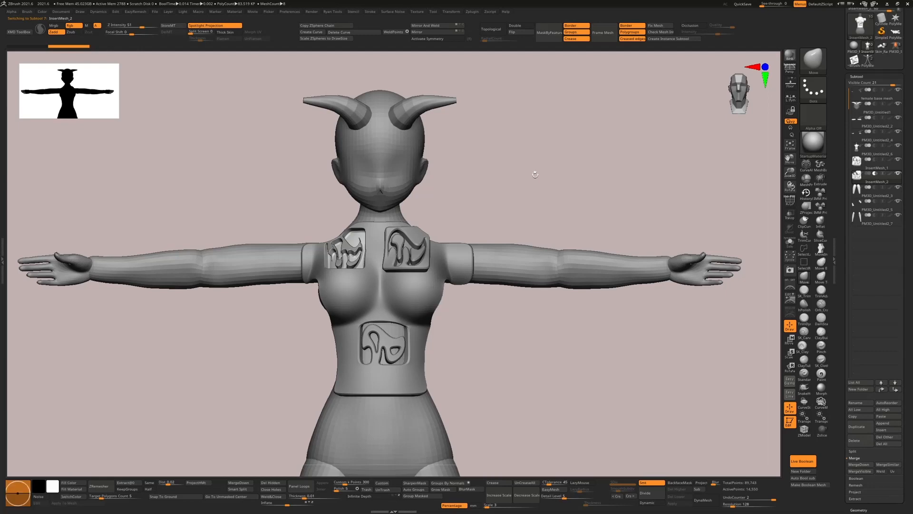
mouse_move(530, 177)
mouse_down()
mouse_move(526, 188)
mouse_move(543, 153)
mouse_move(549, 184)
mouse_up()
alt+click(427, 296)
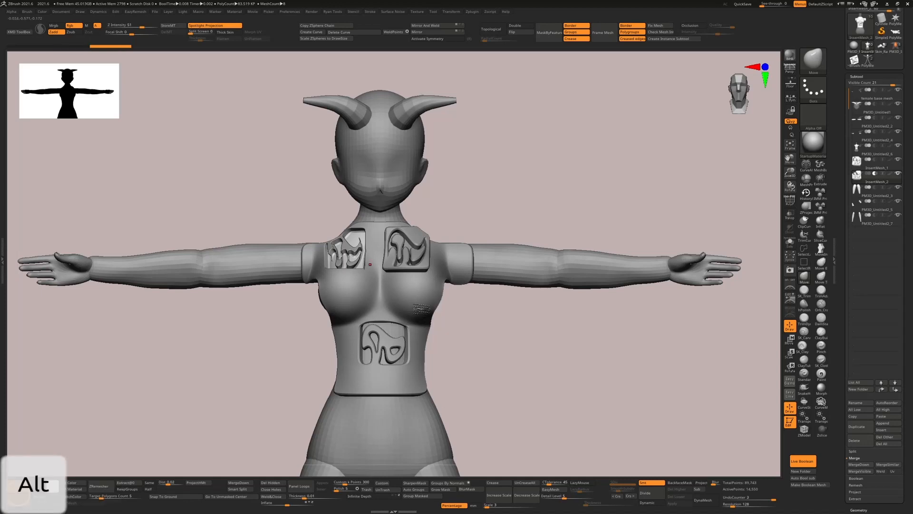
ctrl+drag(347, 315, 353, 354)
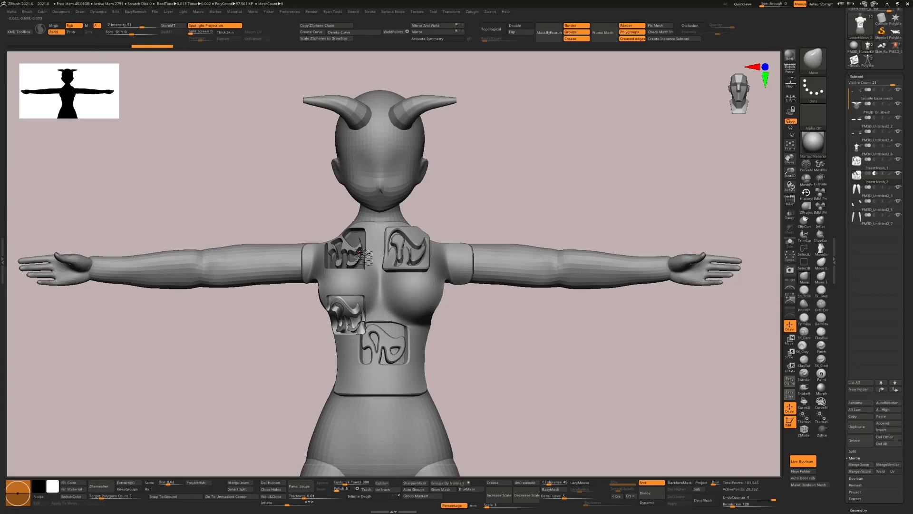
Mask the whole subtractive subtool and project a scroll-patterned panel as a new subtool onto the figure's left breast
key(ctrl)
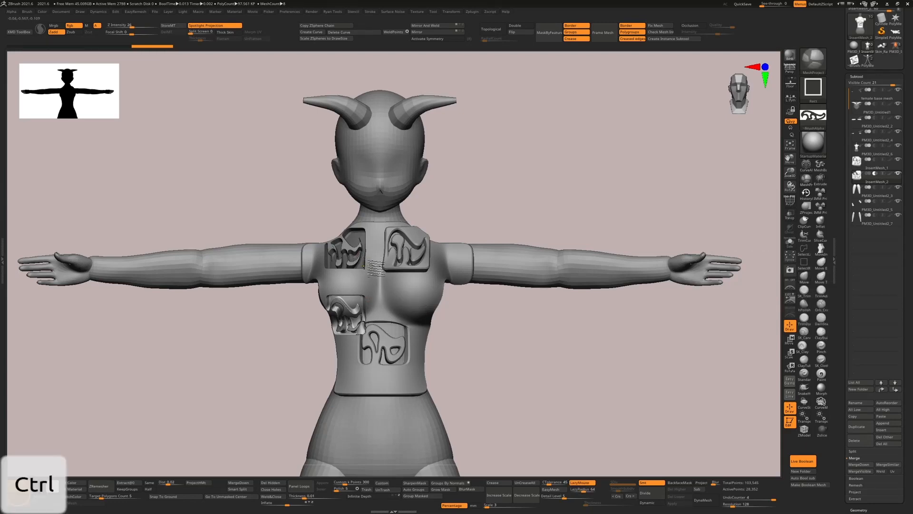
key(ctrl+a)
key(ctrl+a)
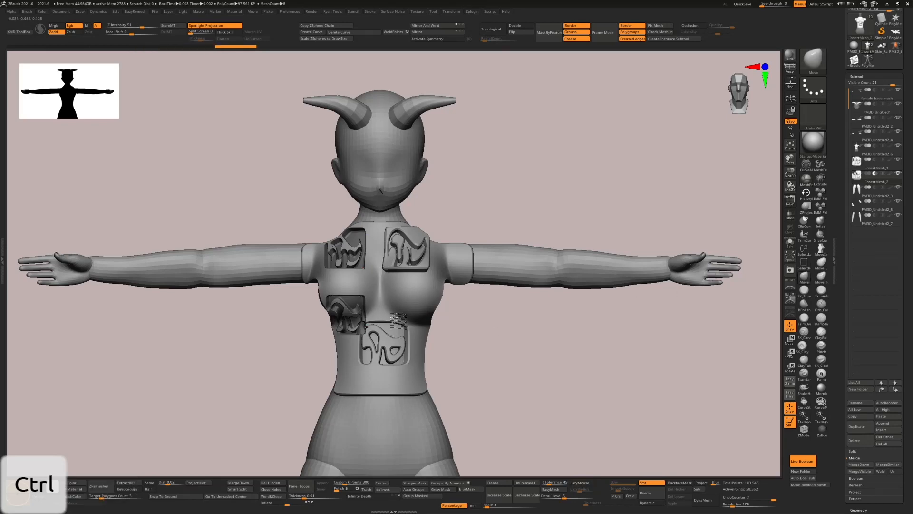
ctrl+drag(419, 286, 423, 325)
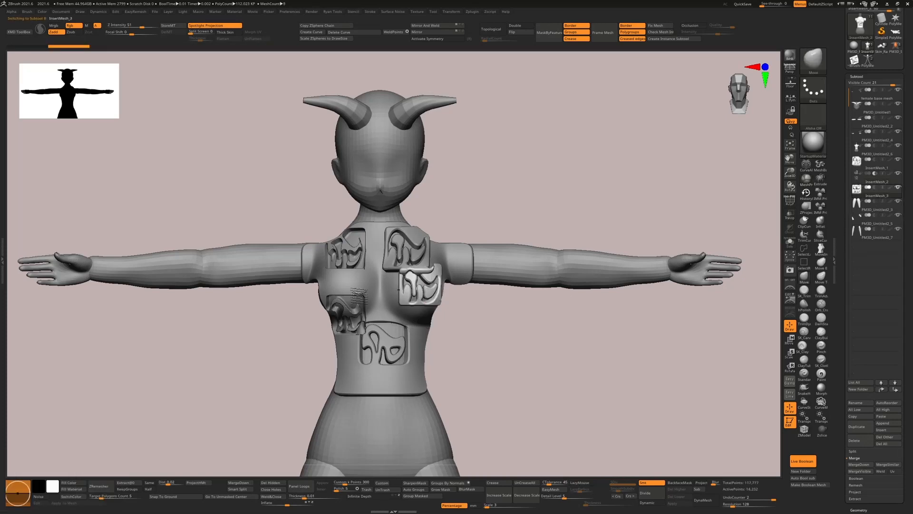
Select the subtractive scroll-patterned subtool and inspect its two squares in isolation before showing the whole figure again
click(875, 179)
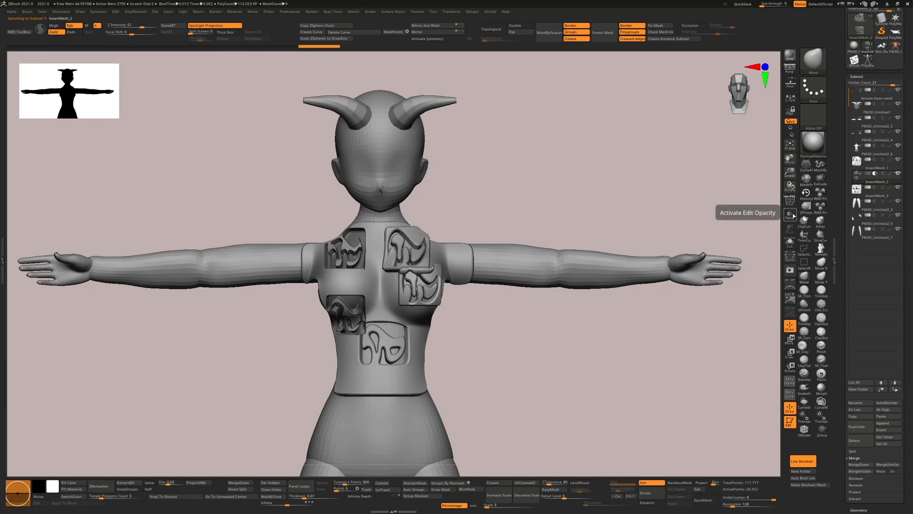
click(790, 242)
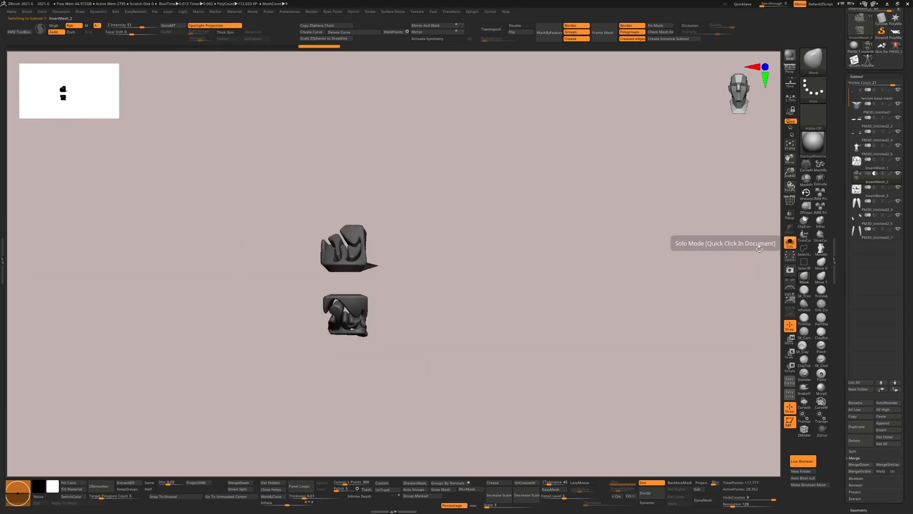
mouse_move(588, 268)
mouse_down()
mouse_move(564, 261)
mouse_move(572, 274)
mouse_up()
mouse_move(572, 278)
mouse_down()
mouse_move(573, 289)
mouse_move(566, 283)
mouse_up()
shift+drag(642, 263, 631, 266)
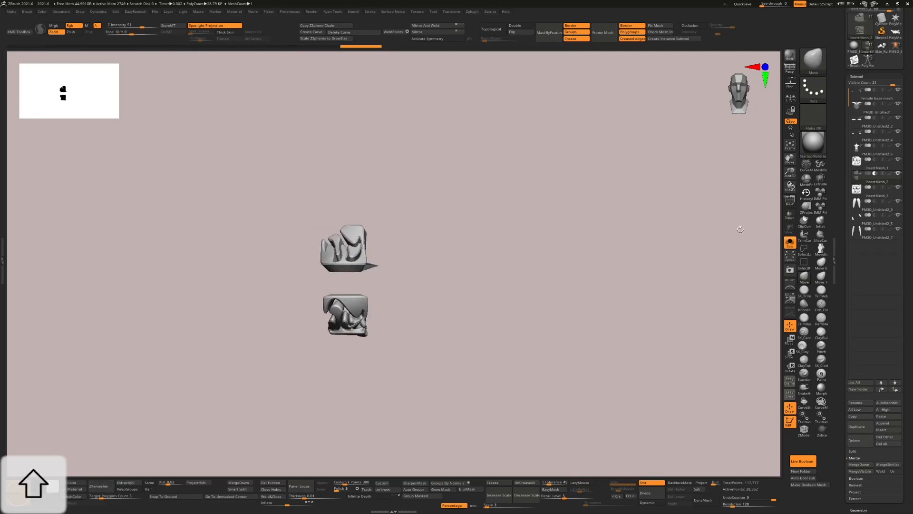
click(790, 244)
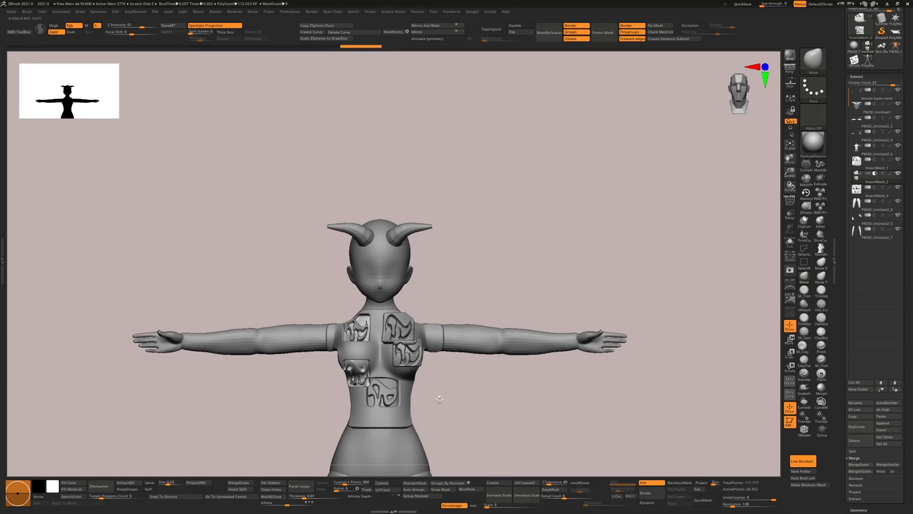
Turn off Live Boolean and undo the scroll-patterned square at the lower edge of the figure's right breast
alt+drag(530, 419, 498, 341)
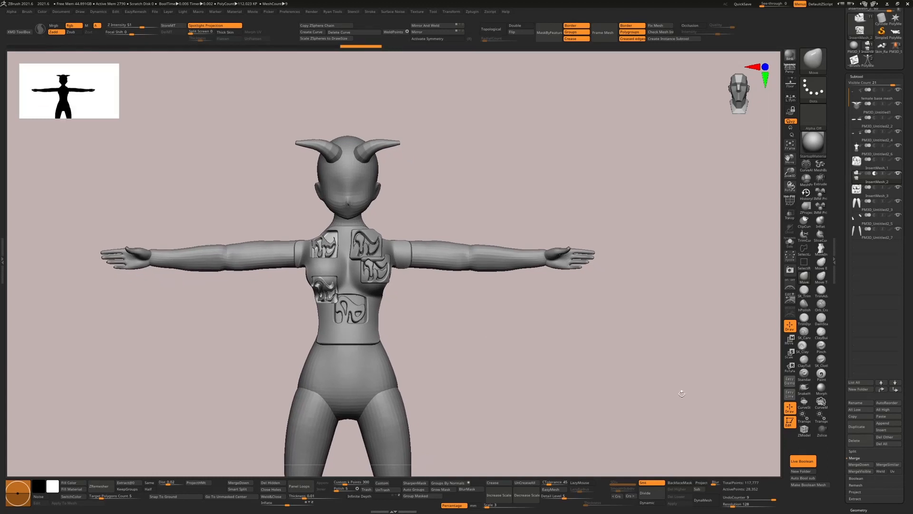
click(809, 461)
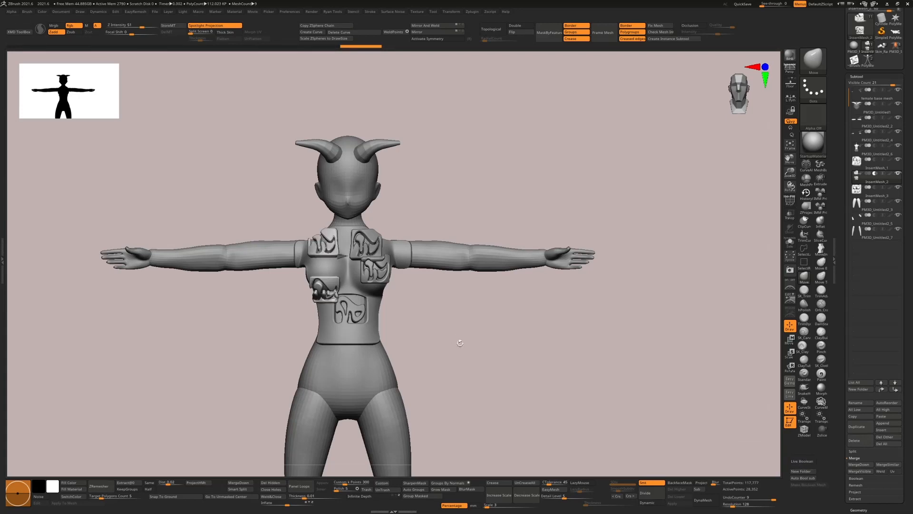
key(ctrl+z)
key(ctrl+z)
key(ctrl+z)
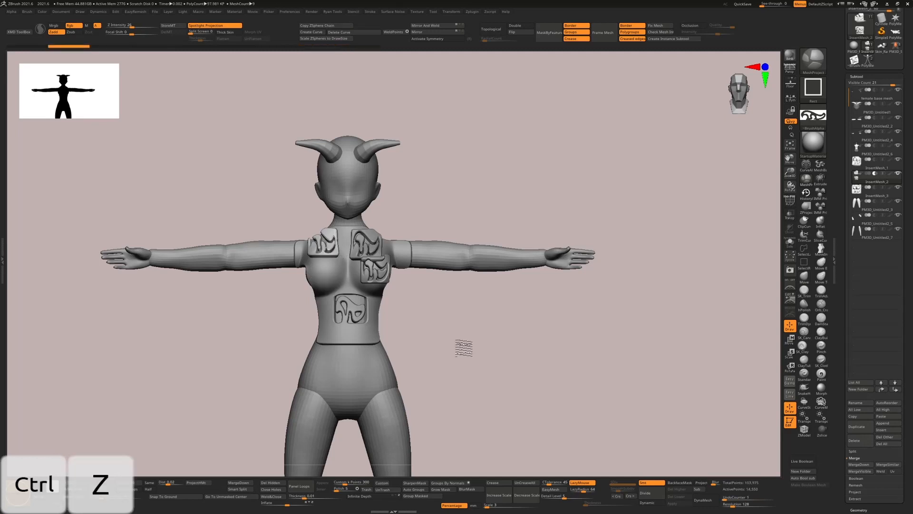
key(ctrl+z)
ctrl+click(482, 325)
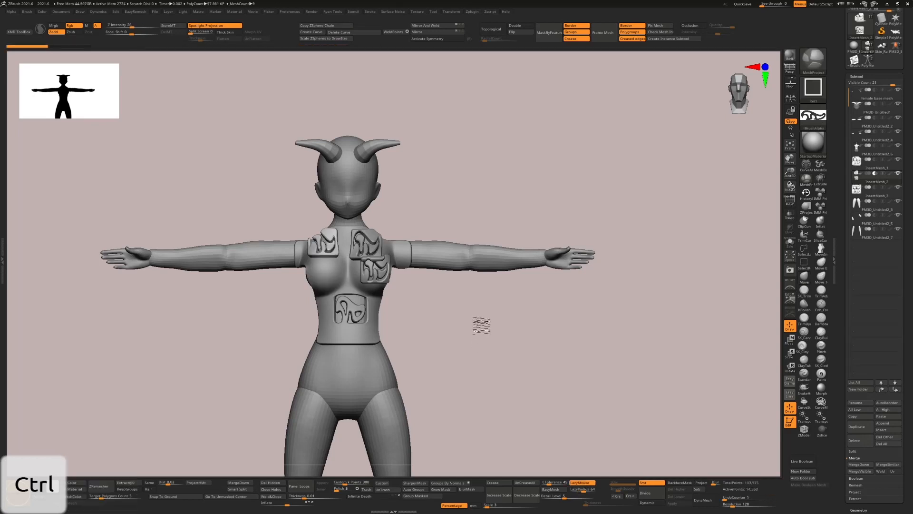
key(ctrl+z)
key(ctrl+z)
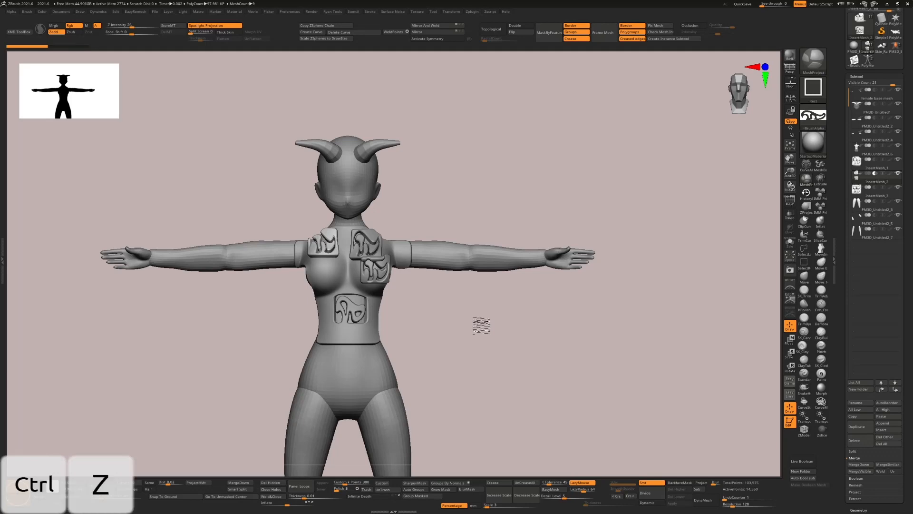
Make the forearm subtool active and choose MeshBalloon as the masking brush
ctrl+right_drag(383, 328, 425, 315)
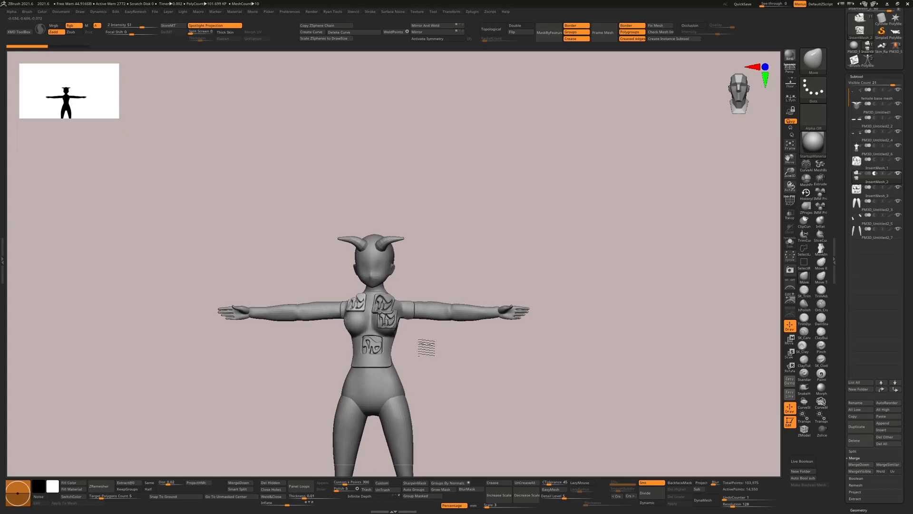
drag(426, 347, 463, 307)
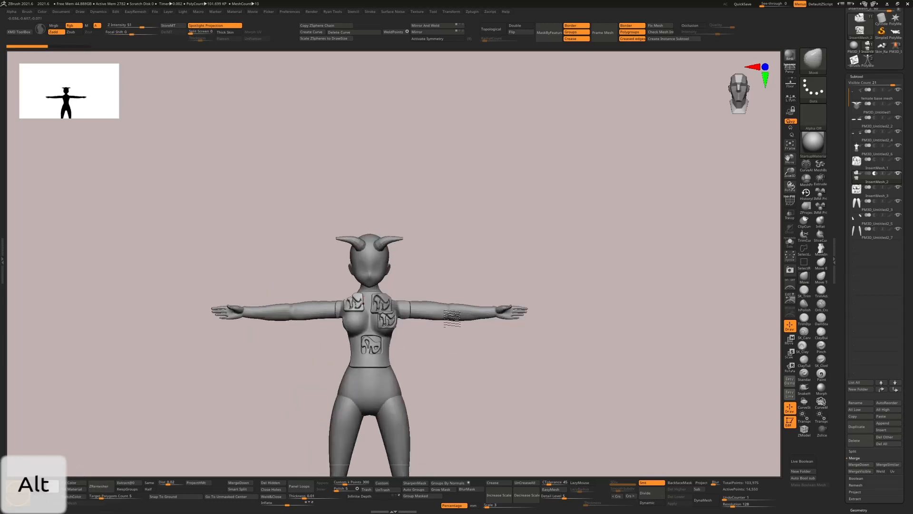
alt+click(452, 314)
key(ctrl)
mouse_move(427, 279)
ctrl+mouse_down()
mouse_move(444, 351)
mouse_move(432, 280)
mouse_move(444, 246)
ctrl+mouse_up()
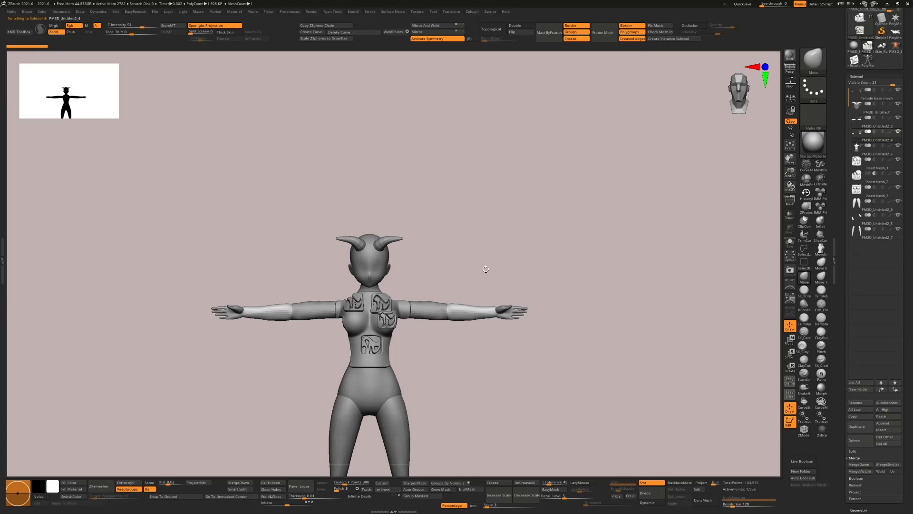
shift+click(436, 372)
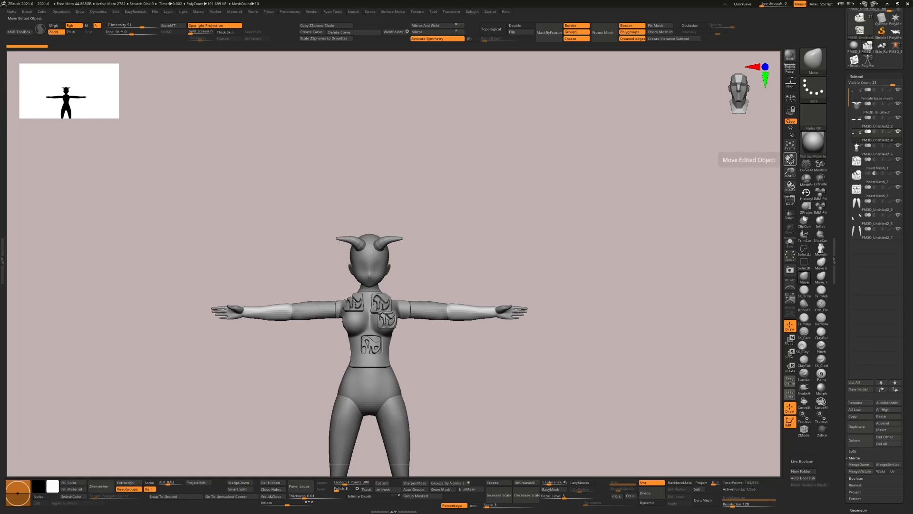
key(b)
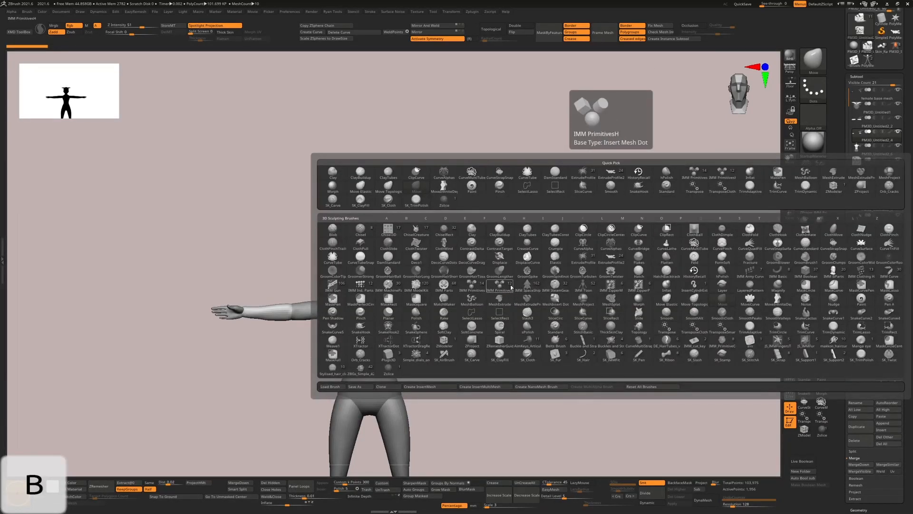
click(476, 286)
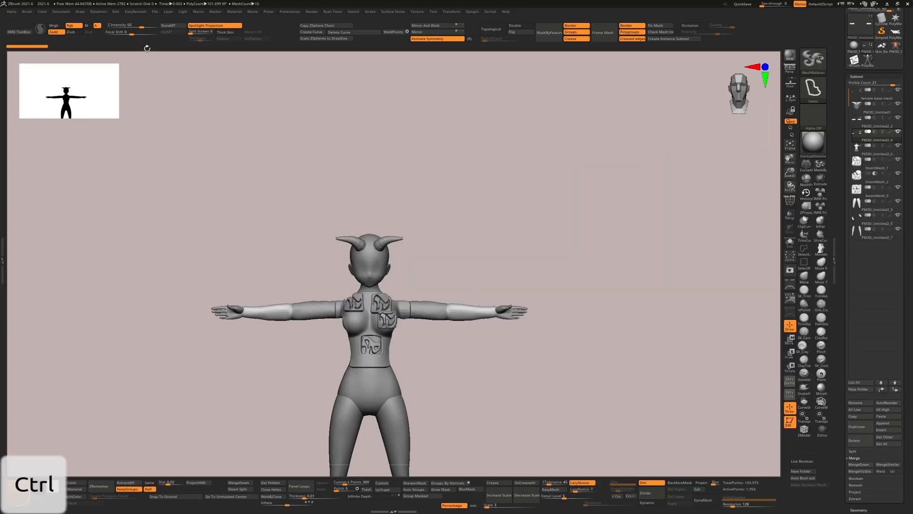
Try a MeshBalloon lasso shape over the forearms with a lowered Z Intensity, and undo the inflated mesh
ctrl+click(138, 28)
ctrl+drag(137, 27, 127, 24)
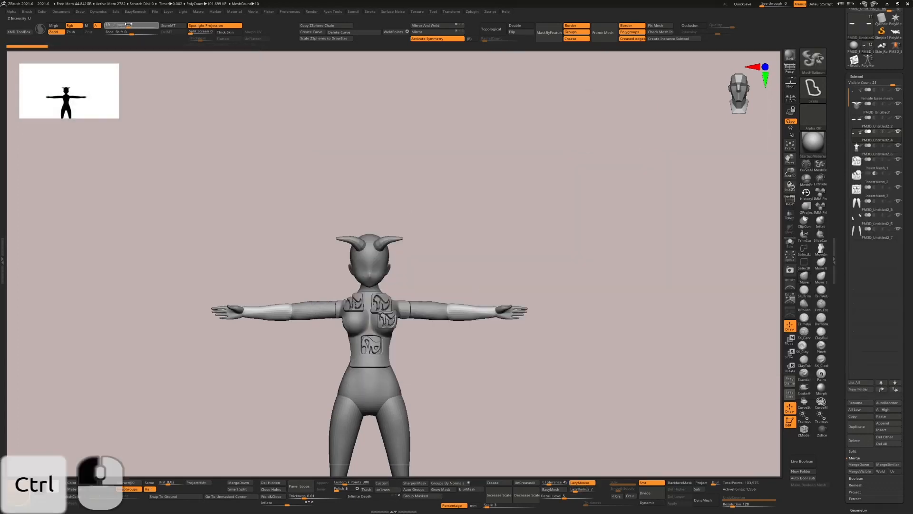
mouse_move(418, 286)
ctrl+mouse_down()
mouse_move(416, 316)
mouse_move(495, 297)
ctrl+mouse_up()
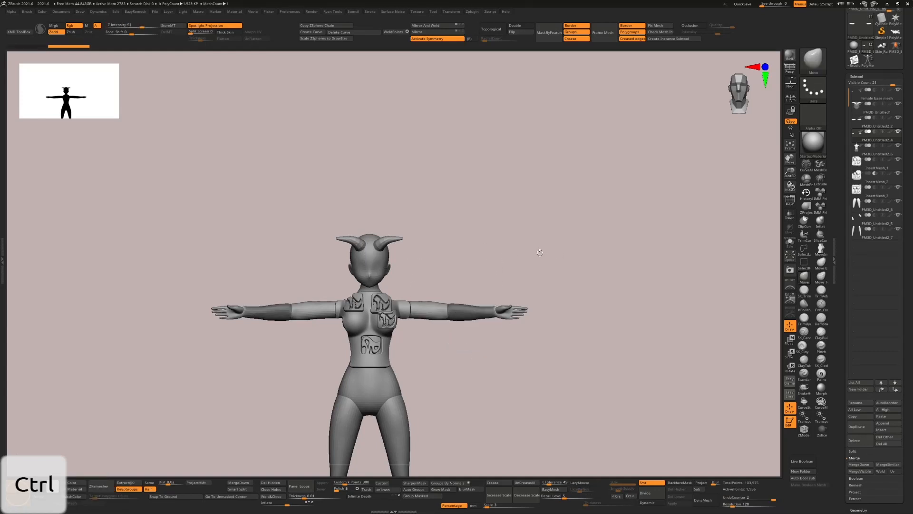
mouse_move(418, 282)
ctrl+mouse_down()
mouse_move(475, 347)
mouse_move(494, 284)
mouse_move(468, 273)
mouse_move(505, 267)
ctrl+mouse_up()
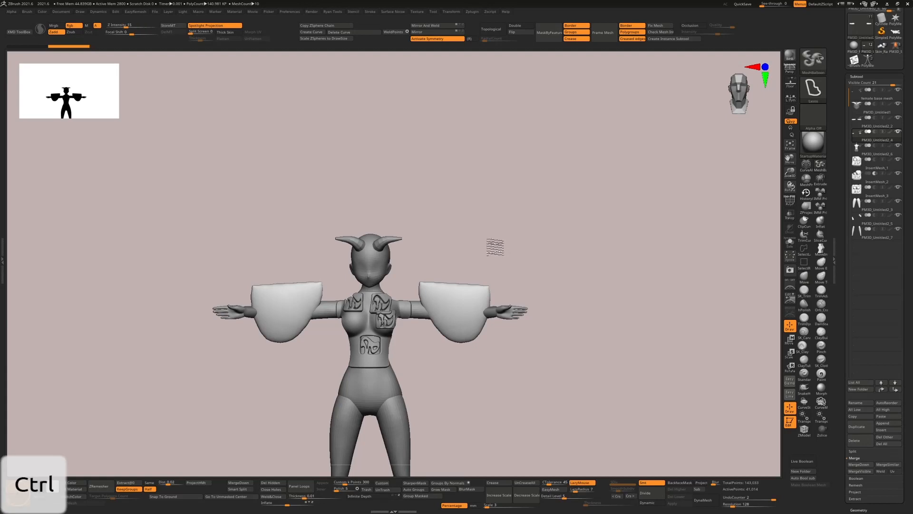
key(ctrl+z)
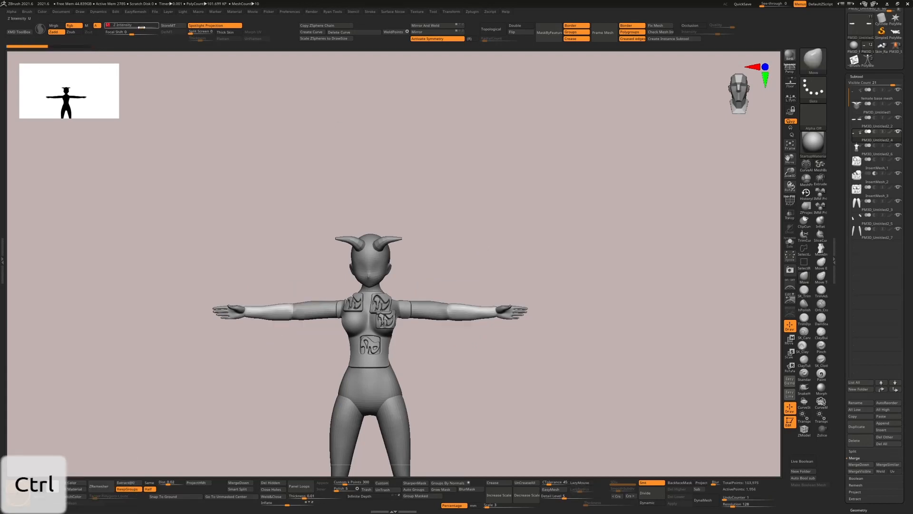
Try further lasso strokes over the forearms with a raised Z Intensity, undoing each attempt
ctrl+drag(141, 28, 168, 27)
mouse_move(415, 298)
ctrl+mouse_down()
mouse_move(483, 299)
mouse_move(488, 286)
ctrl+mouse_up()
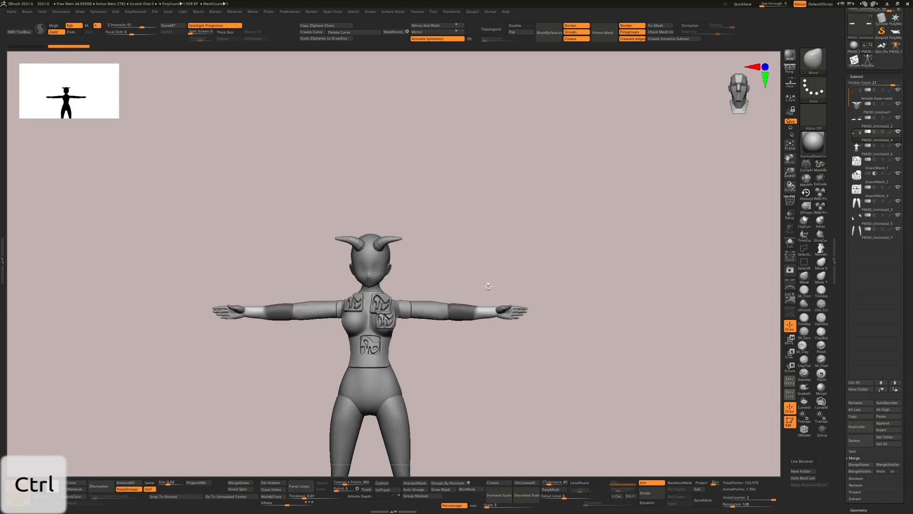
key(ctrl+z)
mouse_move(430, 315)
ctrl+mouse_down()
mouse_move(497, 294)
mouse_move(499, 276)
mouse_move(495, 287)
mouse_move(523, 288)
mouse_move(496, 291)
ctrl+mouse_up()
key(ctrl+z)
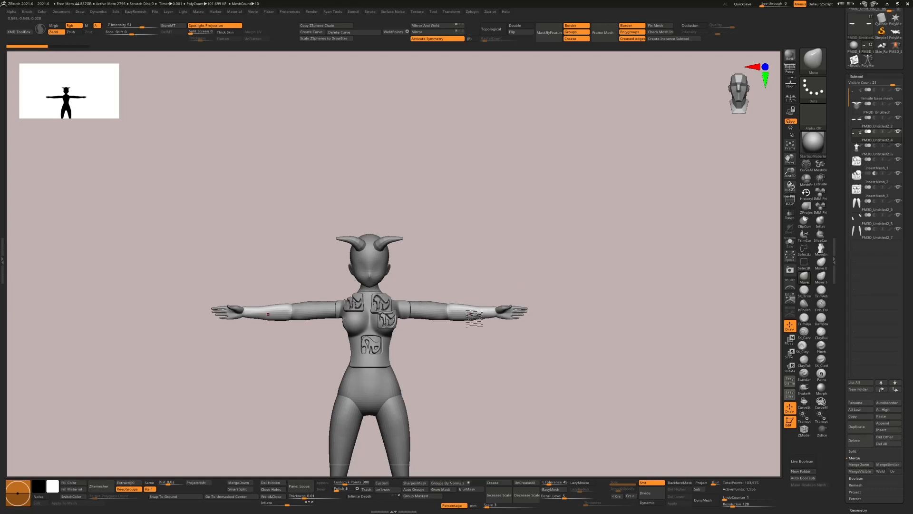
Display the forearms' PolyFrame, mask both forearms completely using the MaskPen brush, and extract them as a new subtool
click(793, 201)
ctrl+right_drag(447, 319, 447, 395)
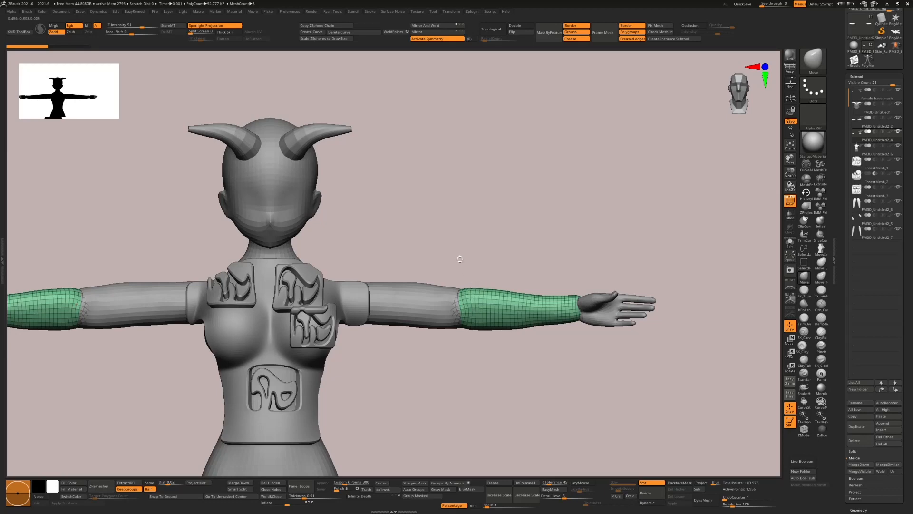
key(ctrl)
key(b)
key(m)
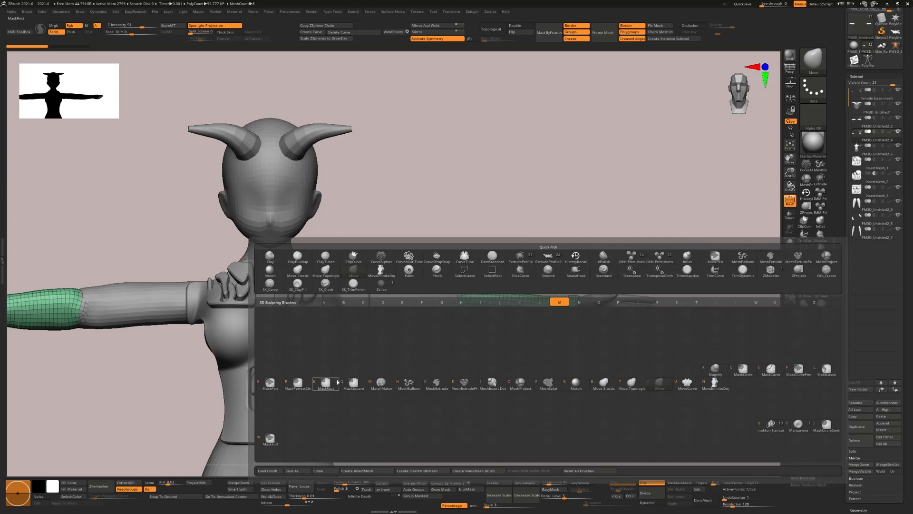
click(270, 383)
mouse_move(463, 247)
ctrl+mouse_down()
mouse_move(512, 355)
mouse_move(581, 366)
ctrl+mouse_up()
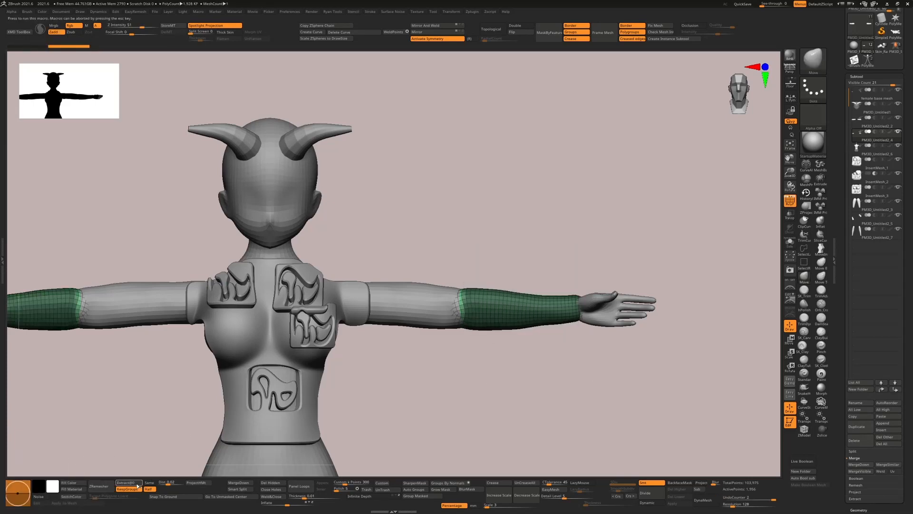
click(137, 483)
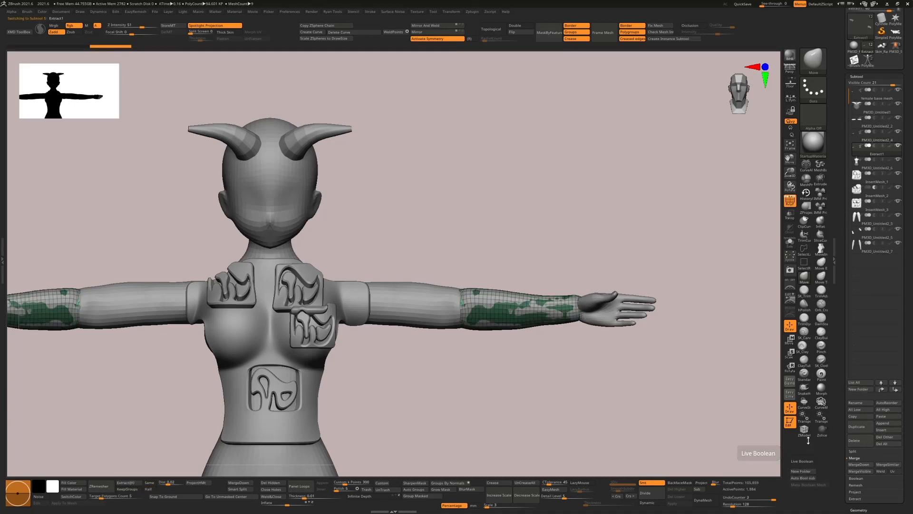
Thicken the extracted forearm surfaces into shells using the ZModeler QMesh polygon action with the Polygroup All target
click(803, 430)
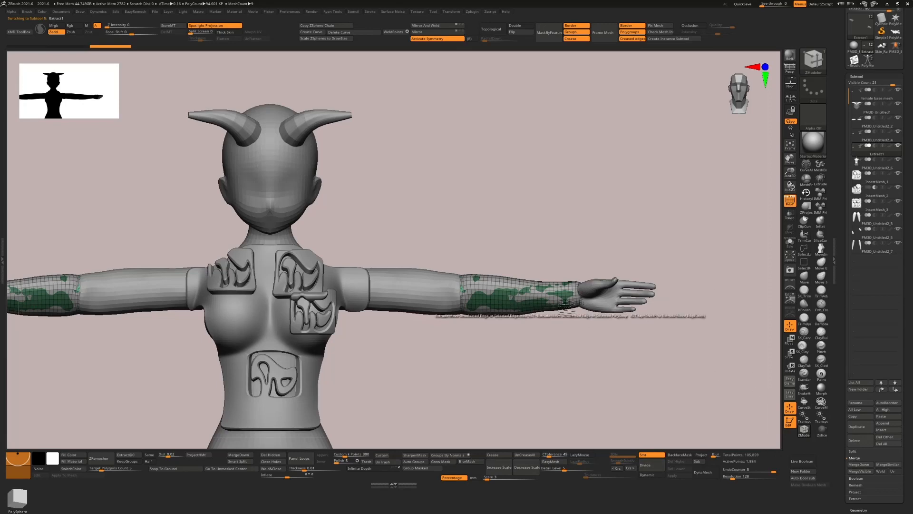
key(space)
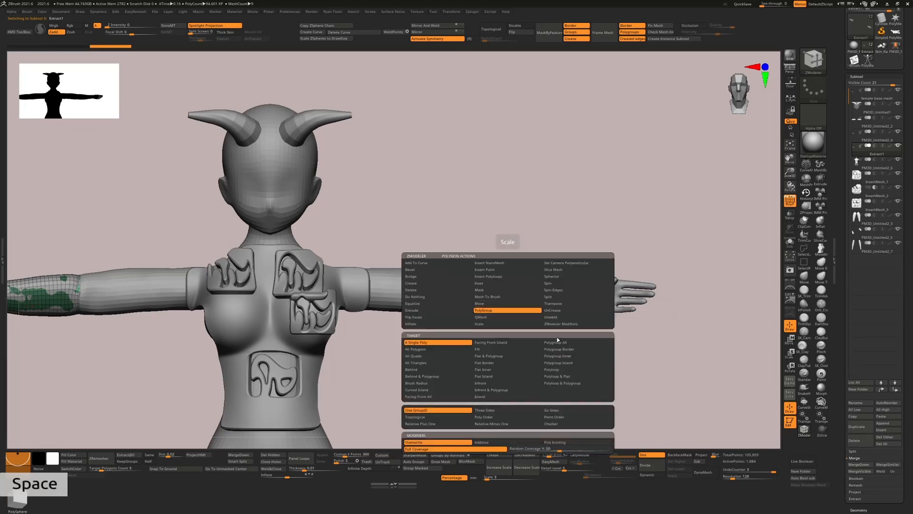
click(495, 317)
click(577, 343)
mouse_move(576, 343)
mouse_down()
mouse_move(606, 339)
mouse_move(588, 337)
mouse_up()
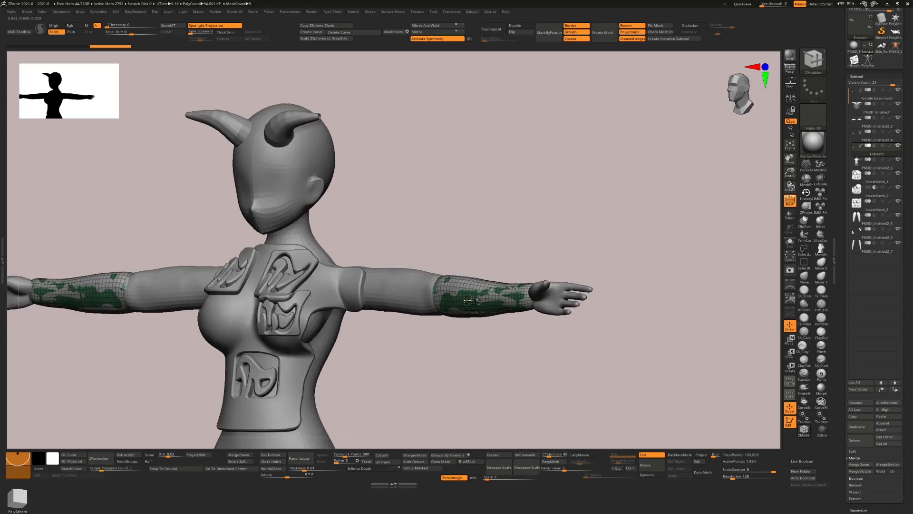
key(ctrl)
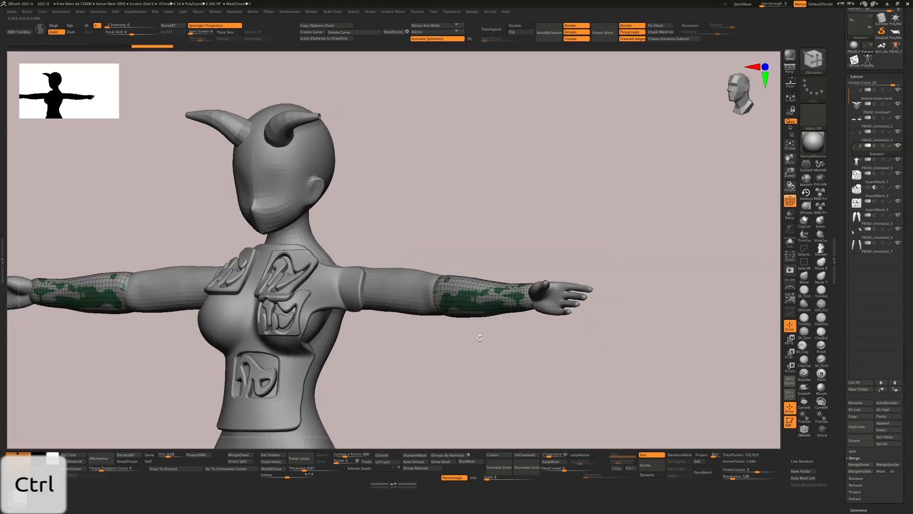
drag(471, 301, 460, 307)
drag(514, 346, 500, 376)
alt+drag(443, 314, 617, 201)
mouse_move(514, 328)
mouse_down()
mouse_move(495, 323)
mouse_move(407, 347)
mouse_up()
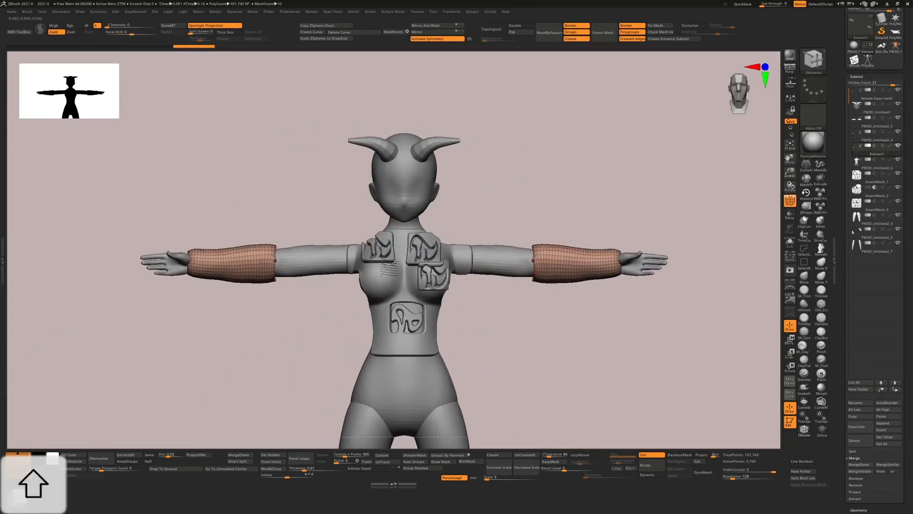
Select the torso shell, subdivide it several times, and turn off PolyFrame
scroll(391, 288, up, 5)
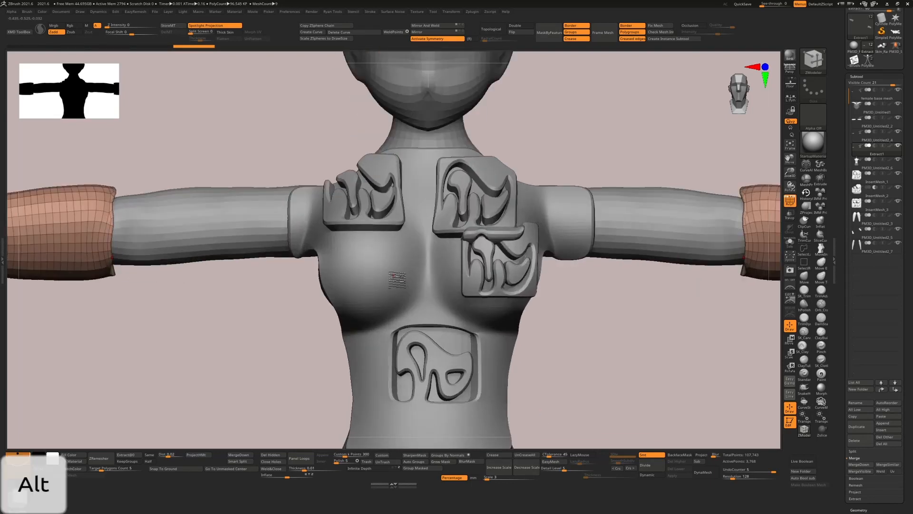
alt+click(398, 280)
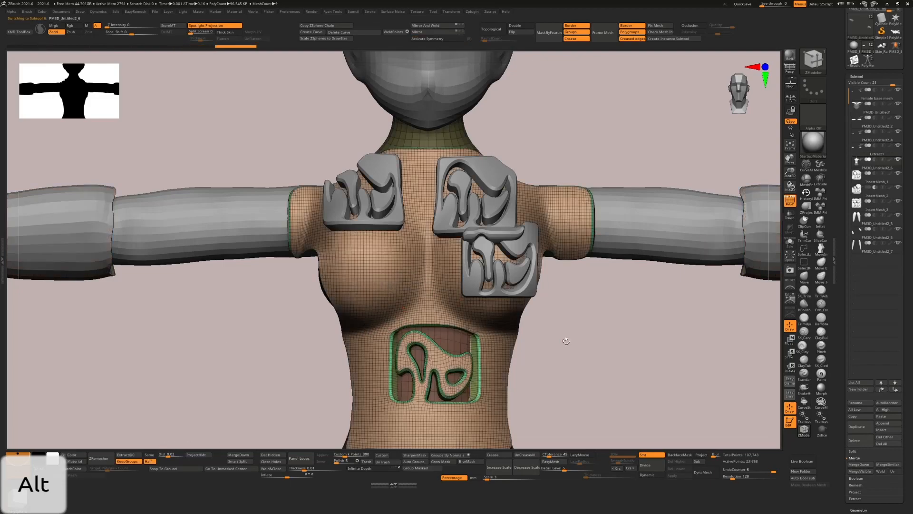
drag(546, 345, 580, 354)
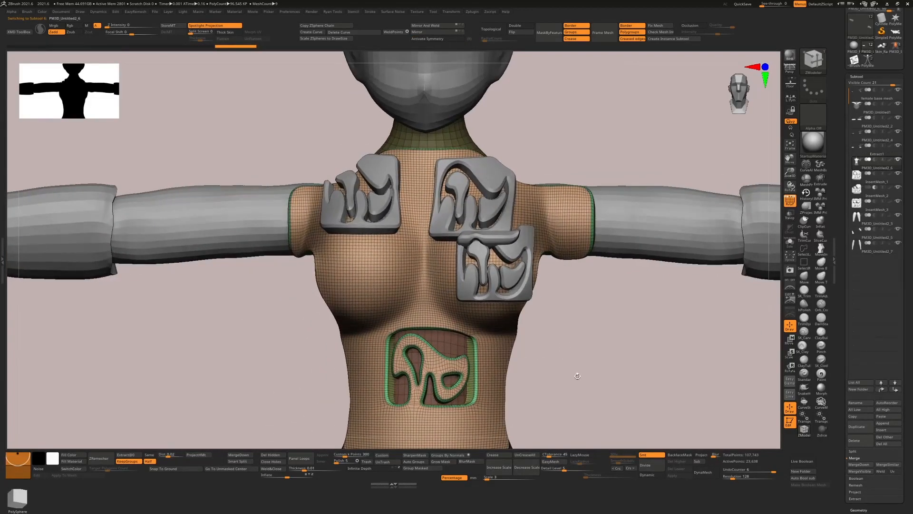
key(ctrl)
key(ctrl+d)
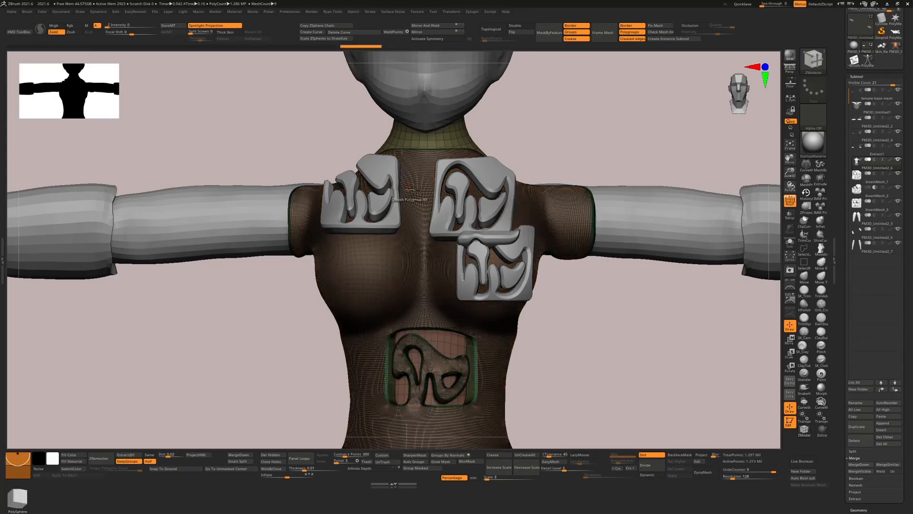
click(789, 200)
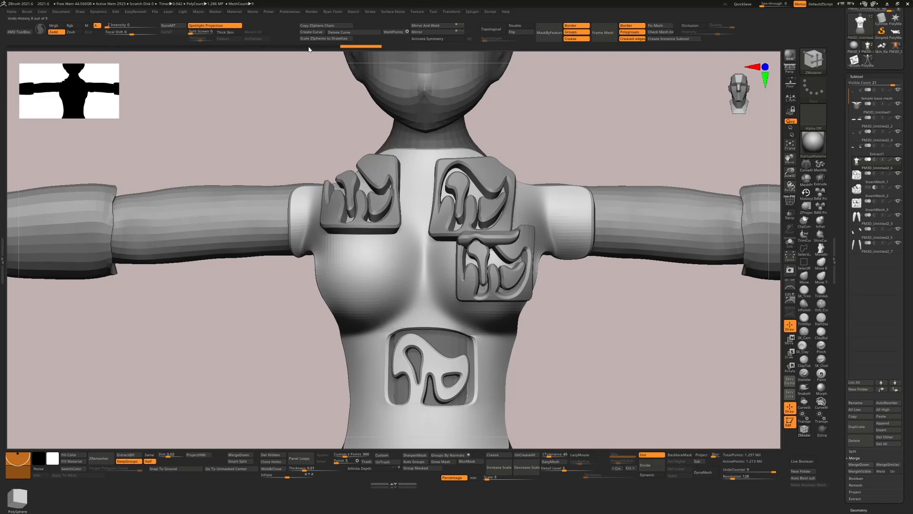
Enable Thick Skin with a thickness of about 0.97 and build up ClayBuildup strokes across the torso shell's breast, side and waist
click(222, 36)
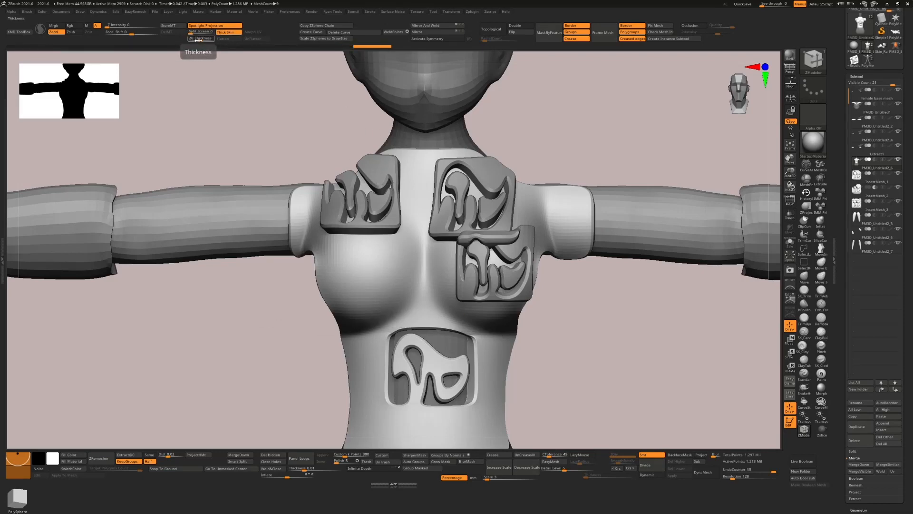
click(198, 40)
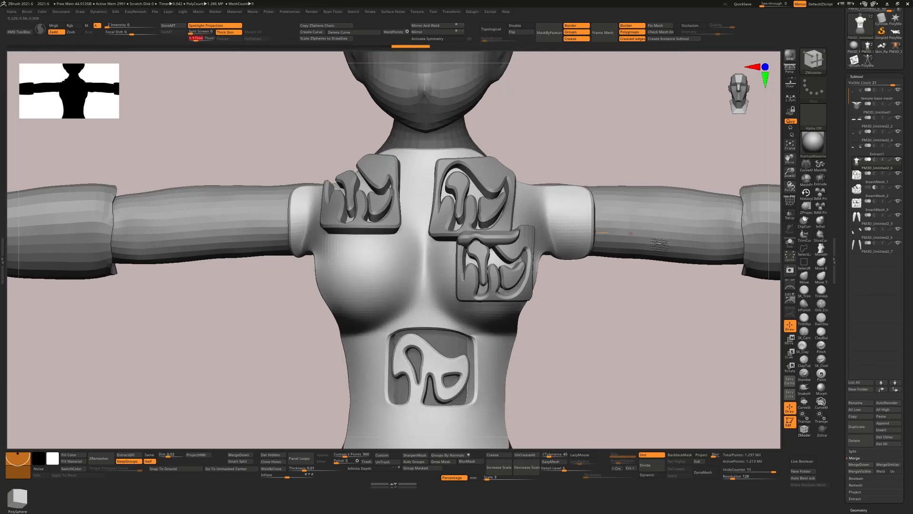
click(821, 333)
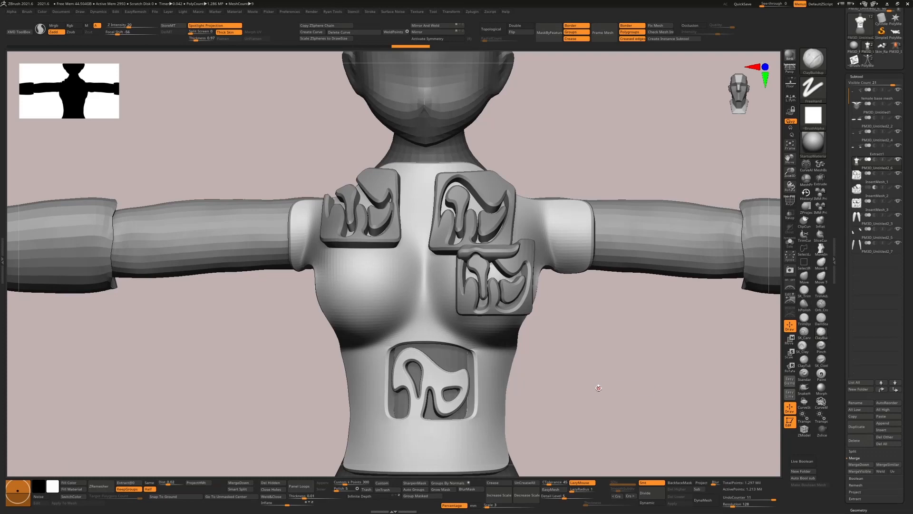
key(s)
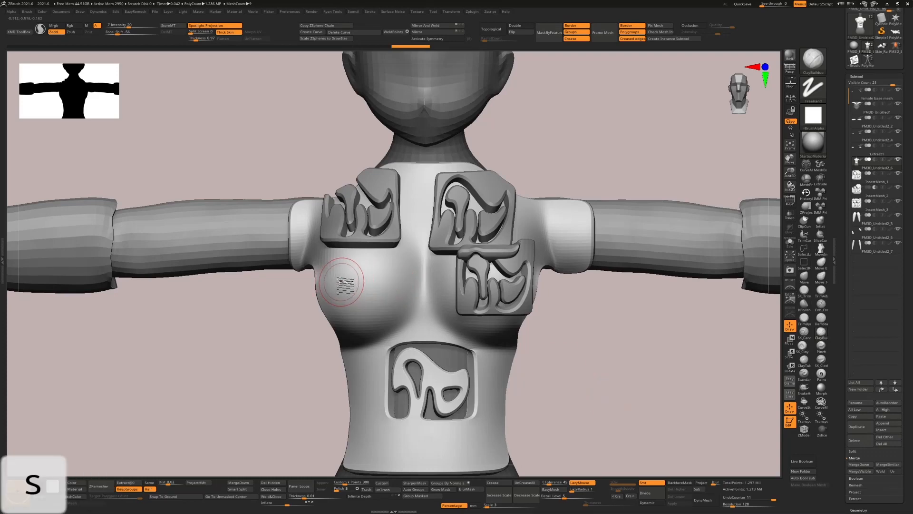
mouse_move(344, 283)
alt+mouse_down()
mouse_move(402, 285)
mouse_move(351, 286)
mouse_move(392, 288)
mouse_move(362, 288)
mouse_move(376, 291)
alt+mouse_up()
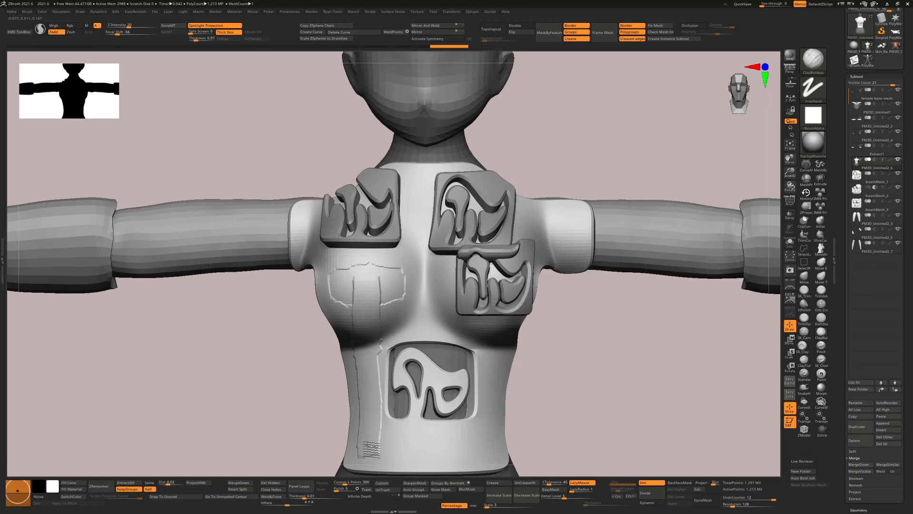
mouse_move(474, 459)
mouse_down()
mouse_move(348, 449)
mouse_move(450, 442)
mouse_move(435, 445)
mouse_up()
mouse_move(366, 312)
mouse_down()
mouse_move(390, 297)
mouse_move(366, 304)
mouse_move(409, 312)
mouse_up()
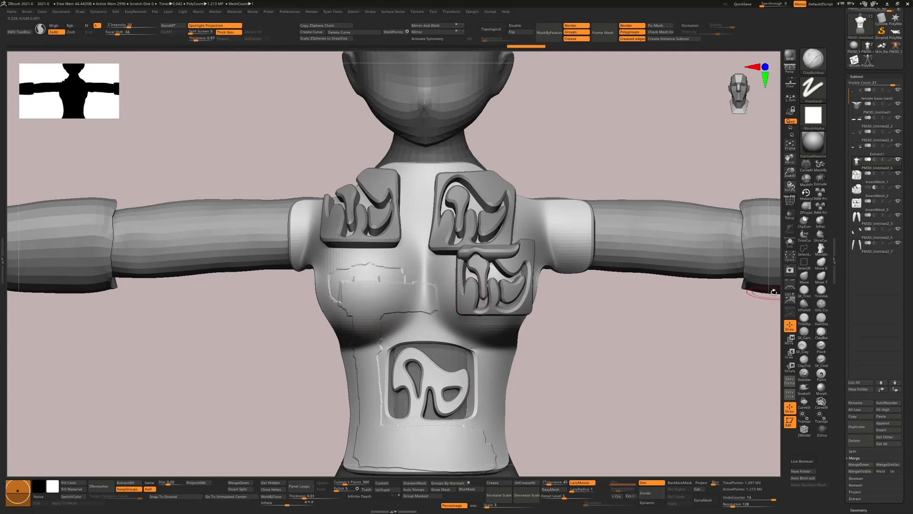
Test DamStandard strokes with Thick Skin down the torso shell's centre and across its lower abdomen
click(822, 319)
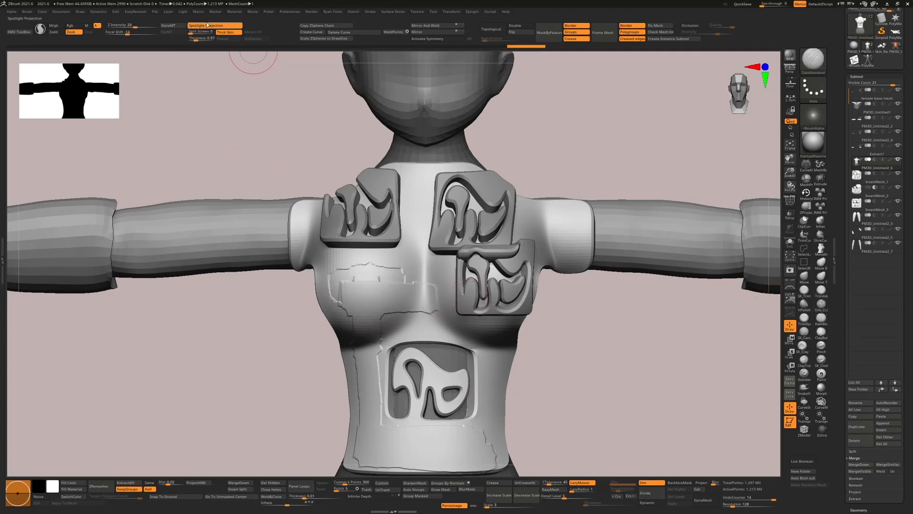
click(230, 34)
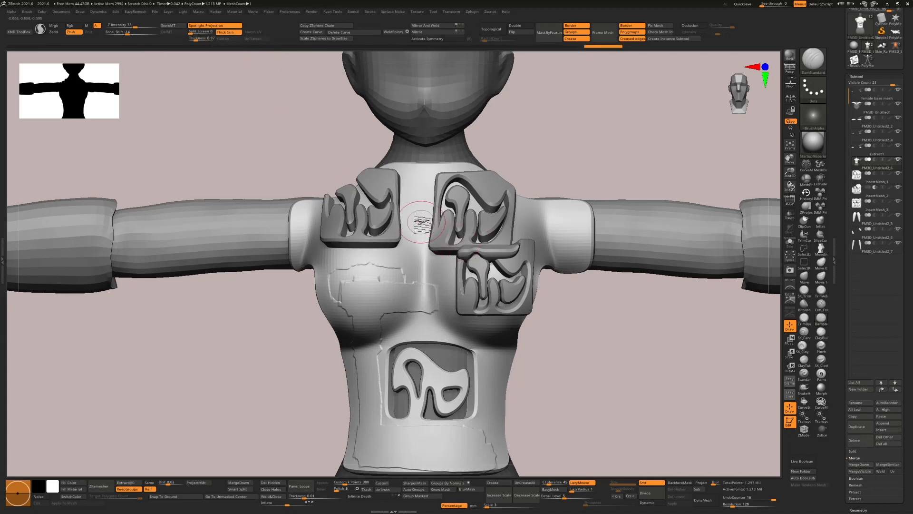
drag(410, 184, 410, 399)
drag(380, 439, 462, 442)
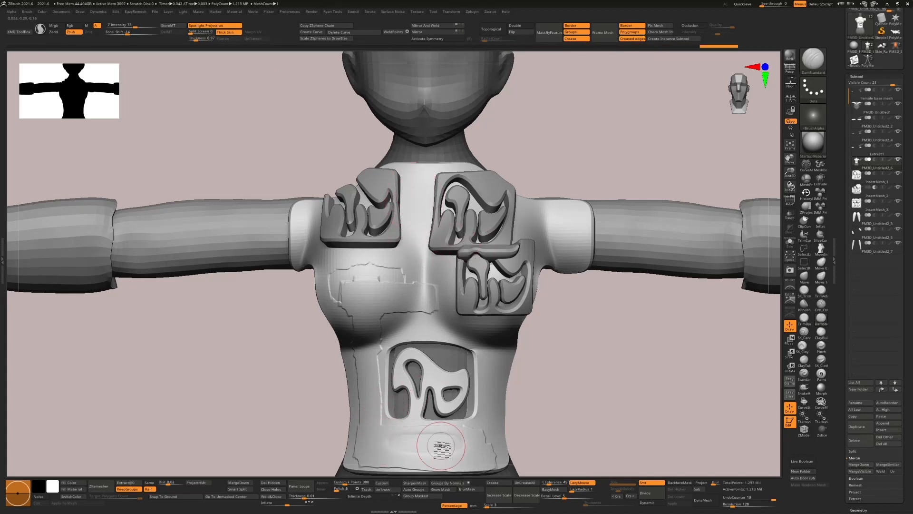
mouse_move(407, 444)
mouse_down()
mouse_move(489, 443)
mouse_move(393, 440)
mouse_move(426, 444)
mouse_up()
key(s)
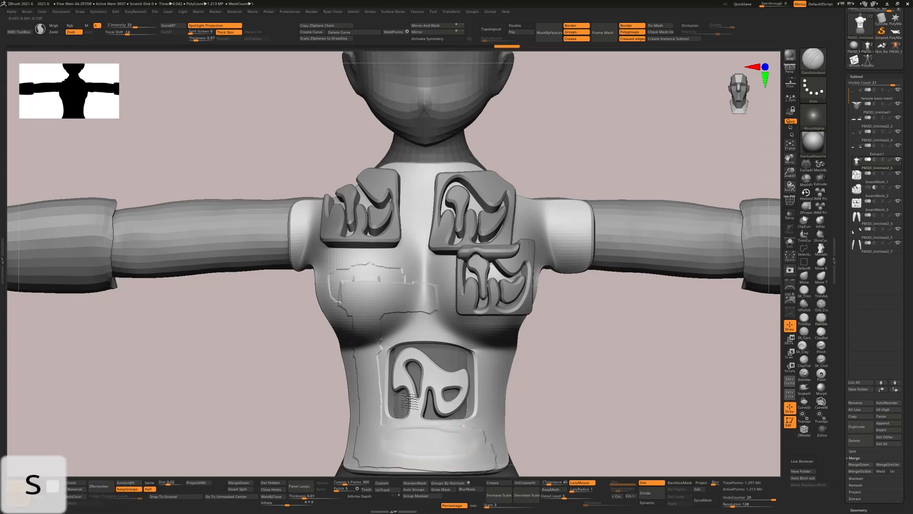
Change the Thick Skin thickness, reduce the brush size, and add finer DamStandard strokes on the lower abdomen
click(197, 39)
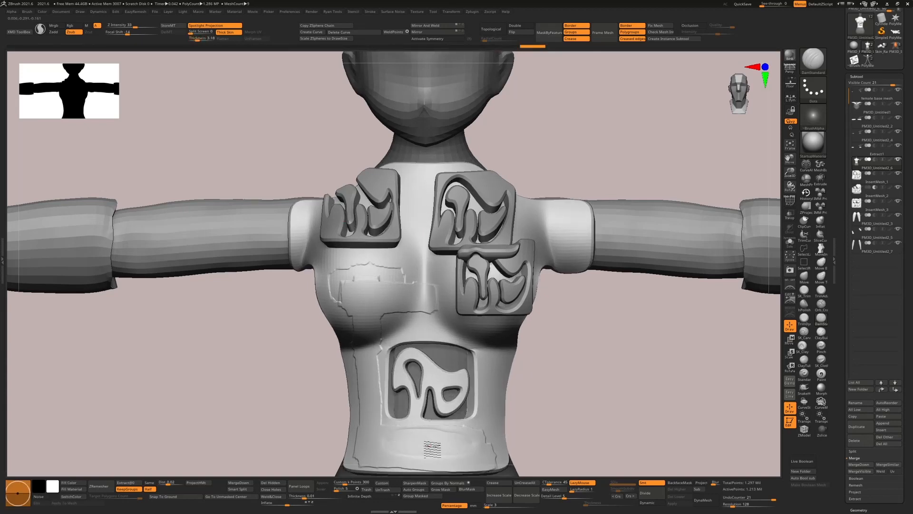
key(s)
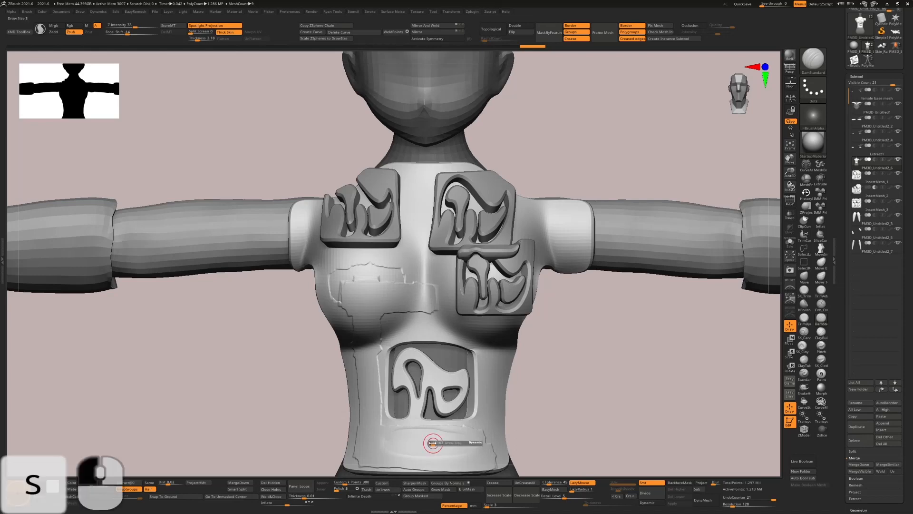
drag(432, 443, 413, 446)
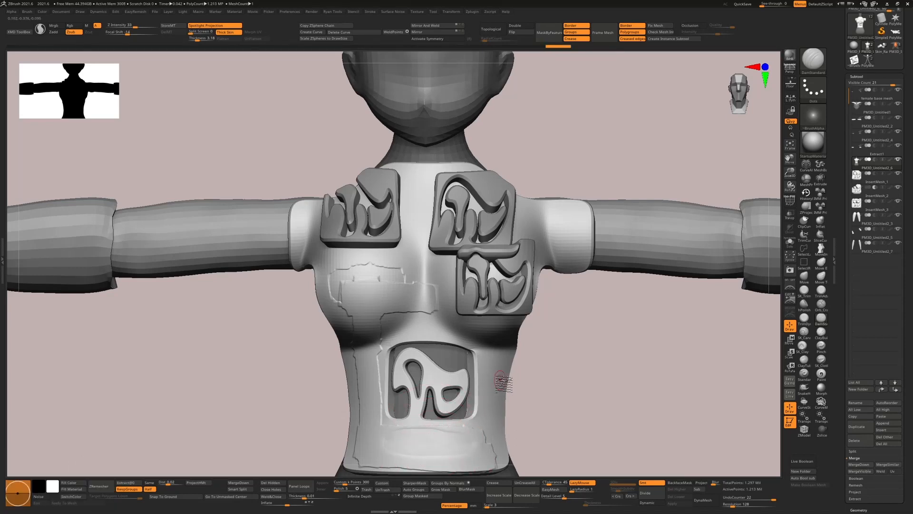
click(223, 33)
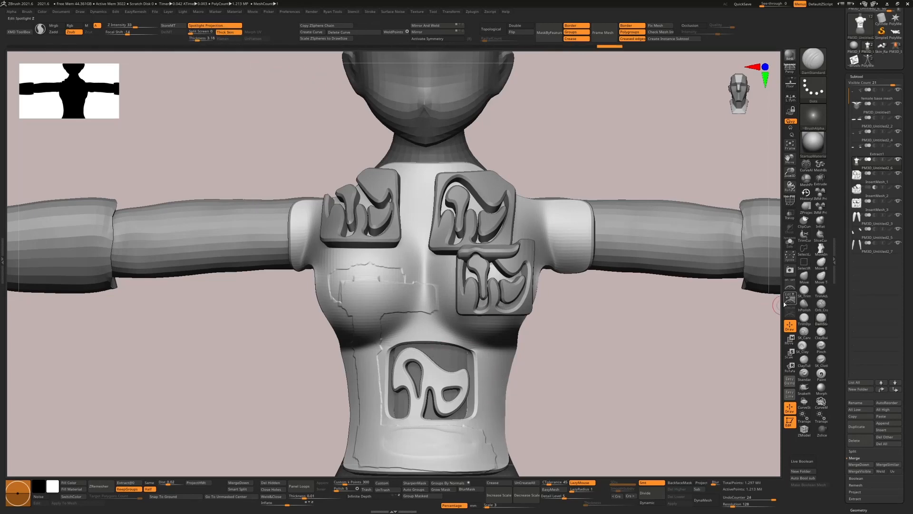
Test the Orb_Cracks brush with Thick Skin on the side of the torso shell's waist
click(822, 305)
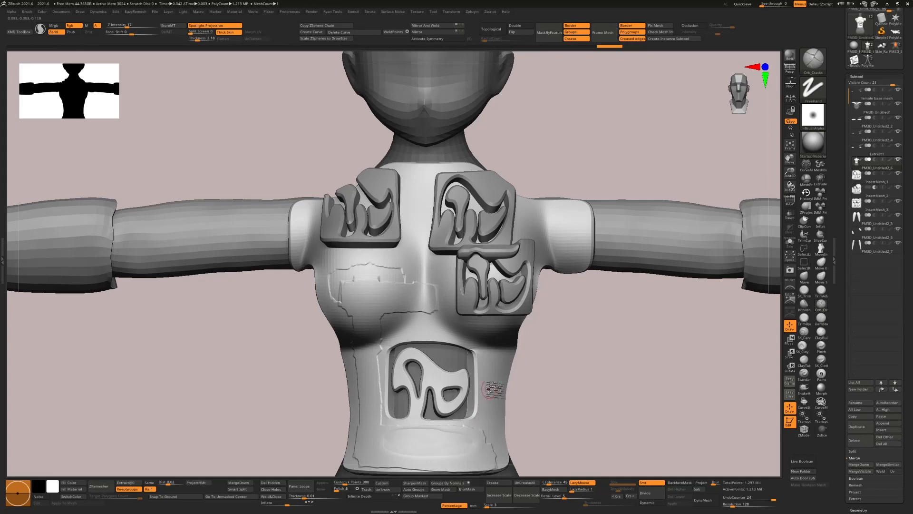
click(224, 34)
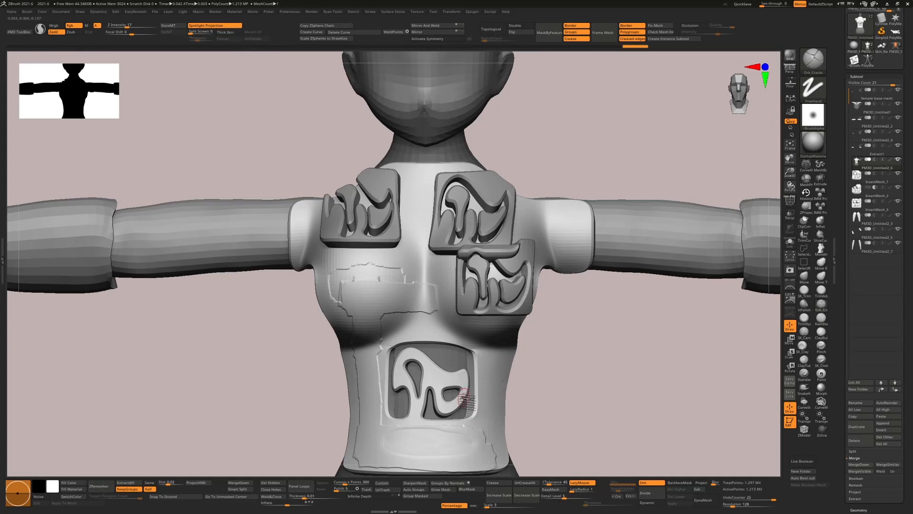
key(alt)
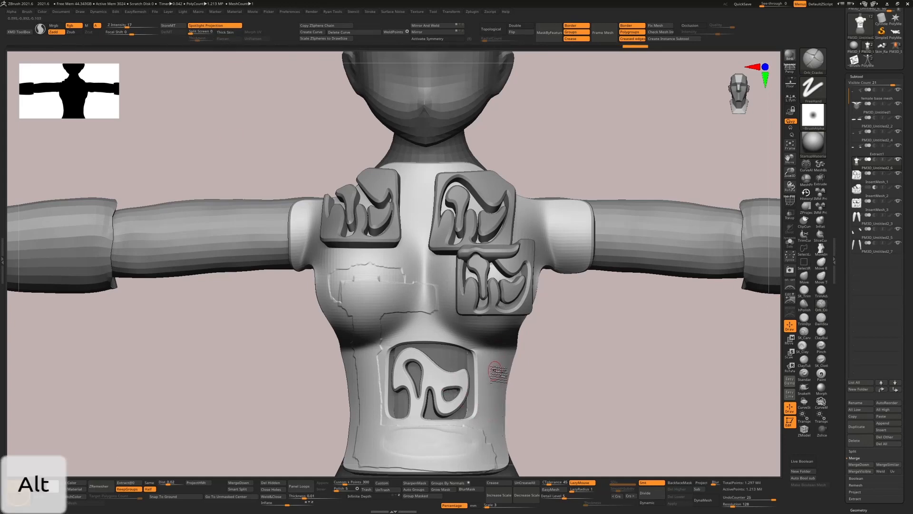
Clear the mask on the torso subtool and adjust the Orb_Cracks brush's Draw Size
alt+drag(591, 385, 577, 332)
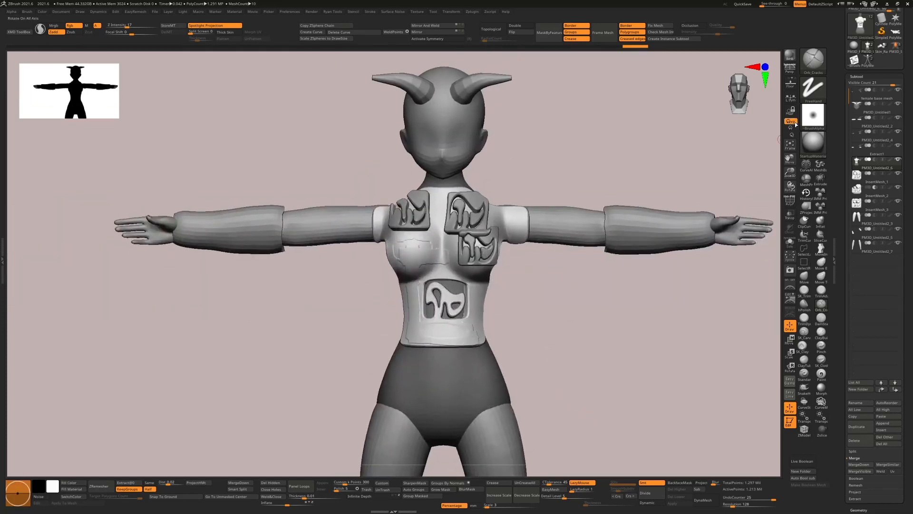
key(s)
key(alt)
key(ctrl)
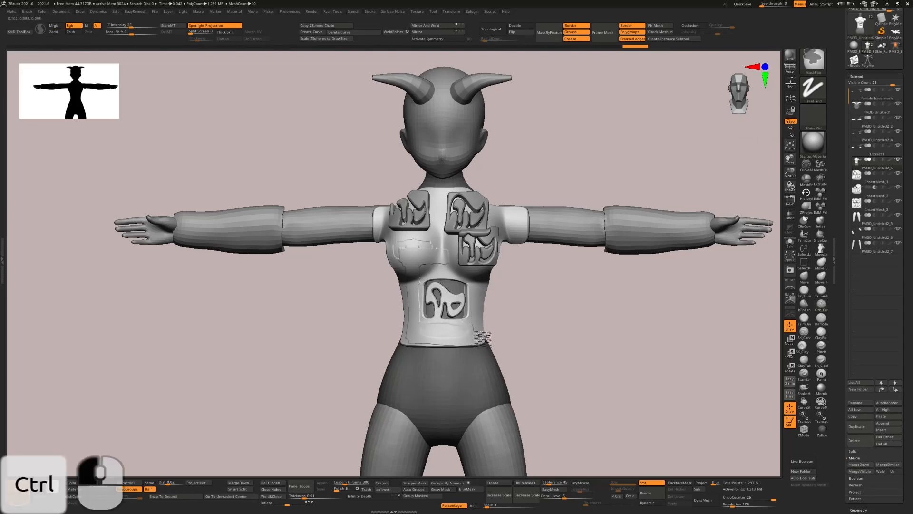
ctrl+drag(530, 285, 538, 340)
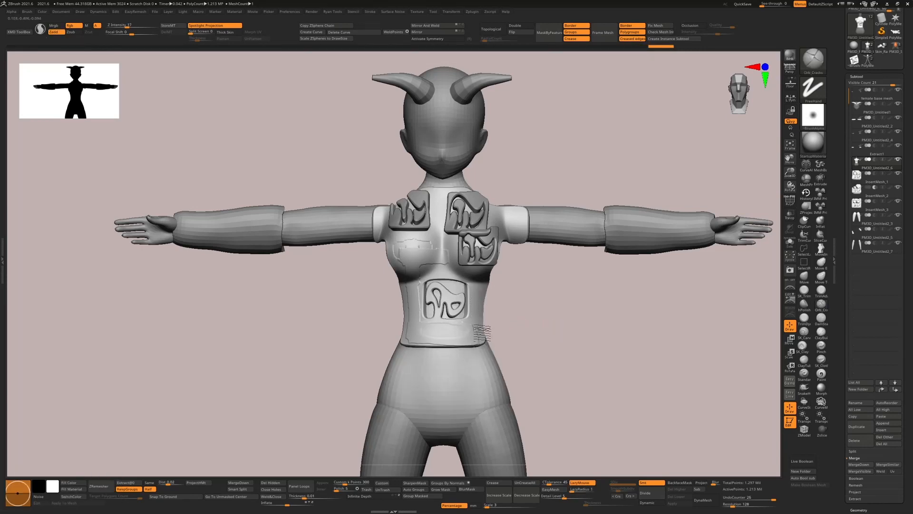
key(s)
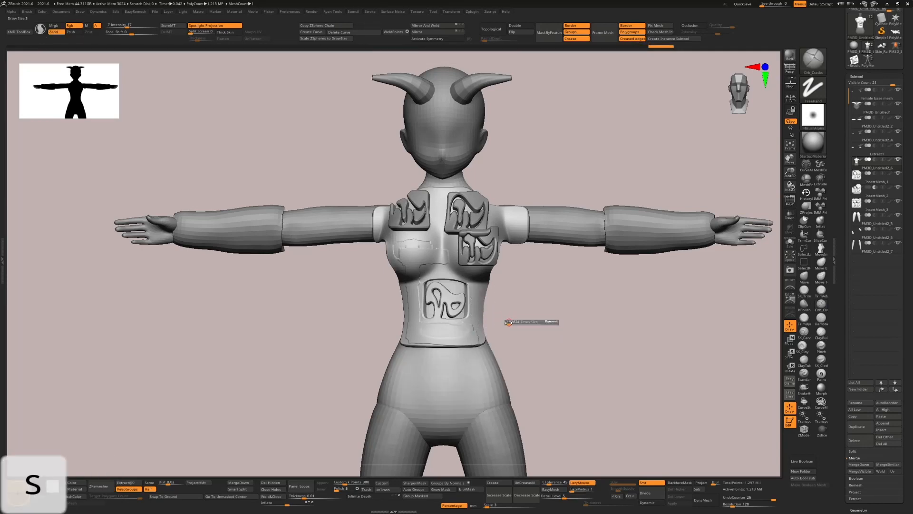
drag(509, 322, 514, 324)
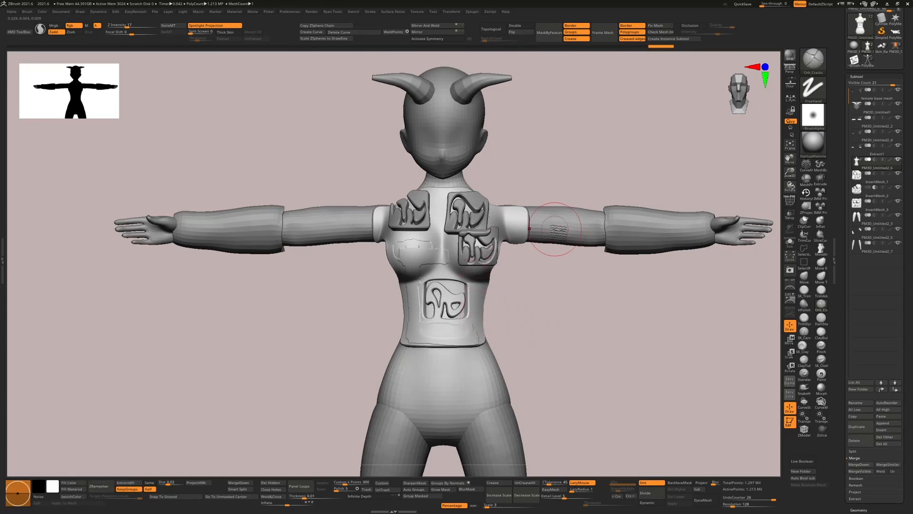
Examine the torso shell's topology and polygroups with PolyFrame displayed, and hide PolyFrame again
click(790, 202)
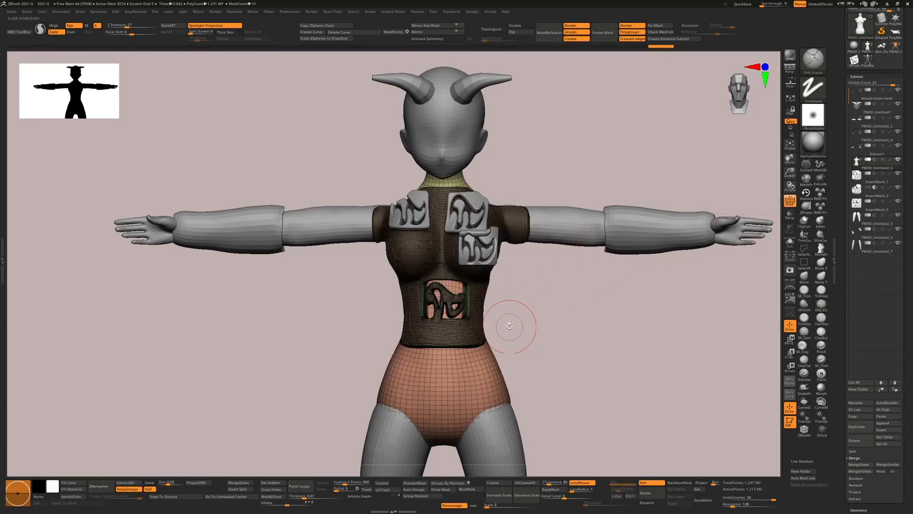
key(ctrl)
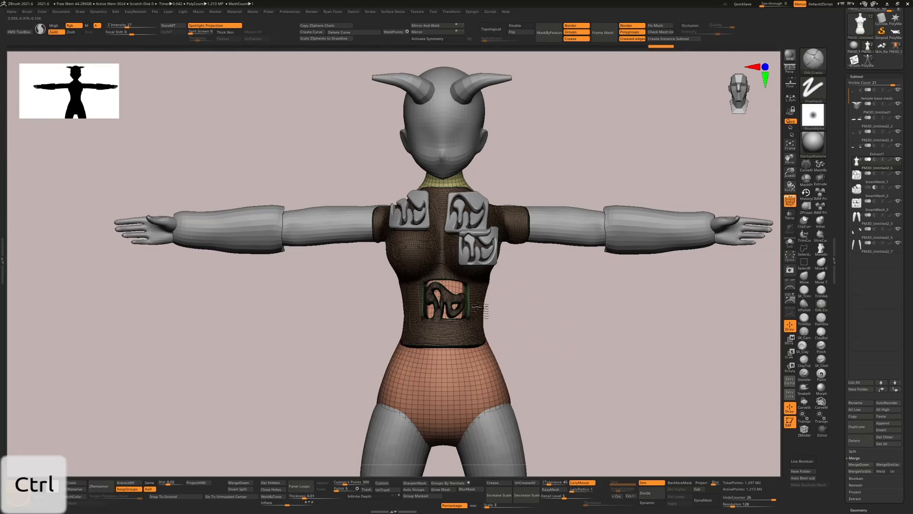
drag(562, 339, 491, 300)
click(789, 200)
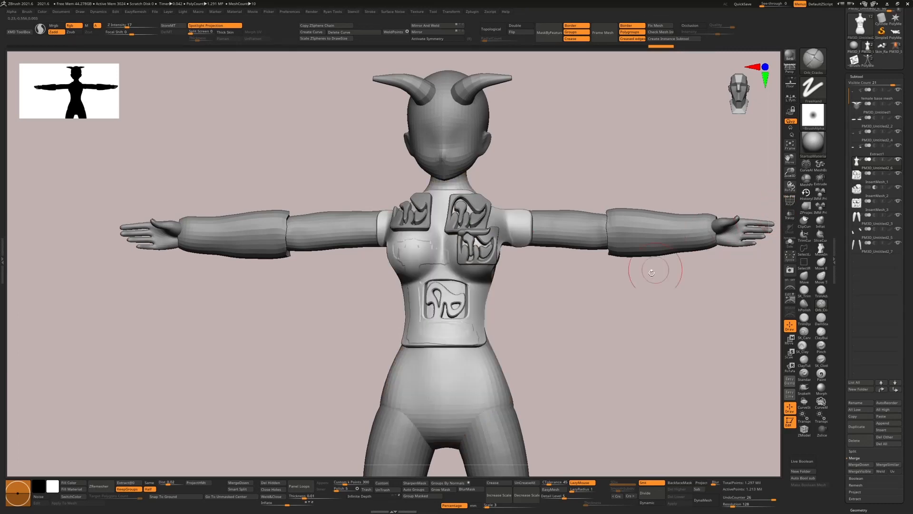
Turn off LazyMouse and reset all brushes to their default settings
click(585, 486)
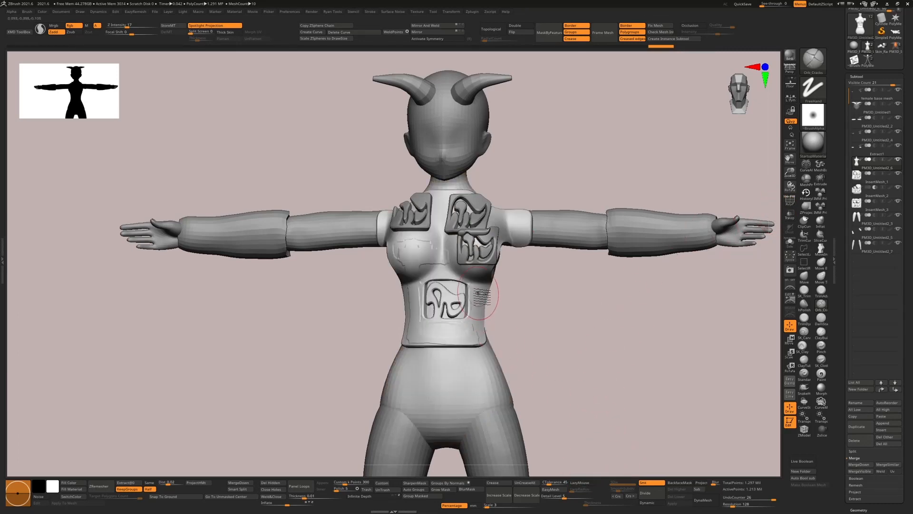
key(b)
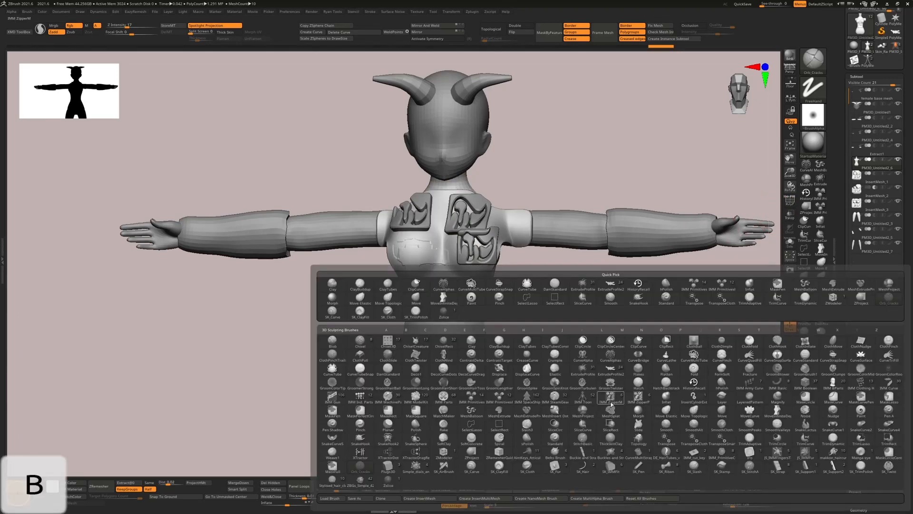
click(662, 499)
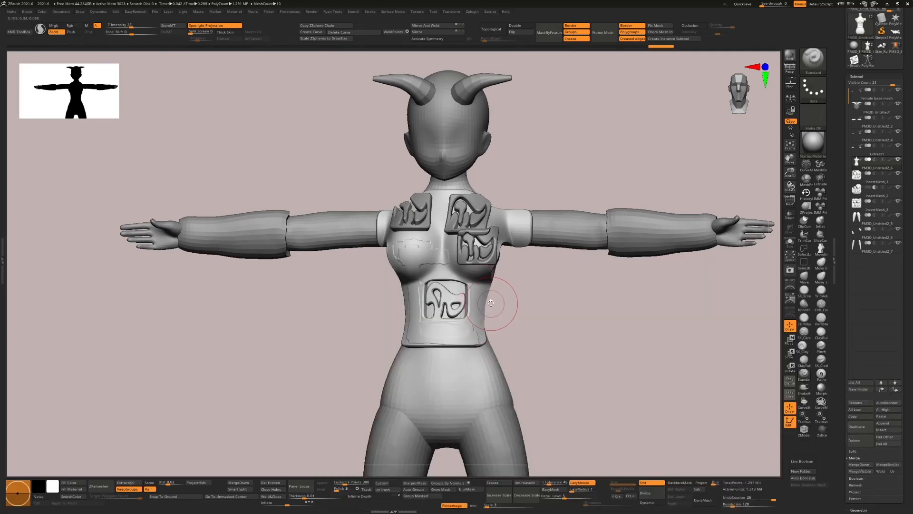
mouse_move(489, 300)
mouse_down()
mouse_move(541, 289)
mouse_move(515, 275)
mouse_move(524, 250)
mouse_up()
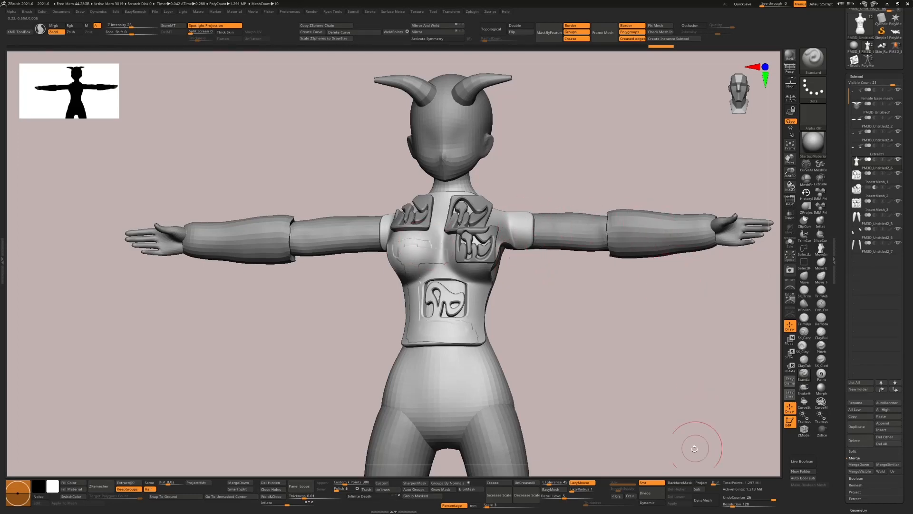
Try the hPolish brush and the SK carving brush on the torso shell's shoulder sleeve, undoing each stroke
click(803, 309)
drag(506, 215, 524, 232)
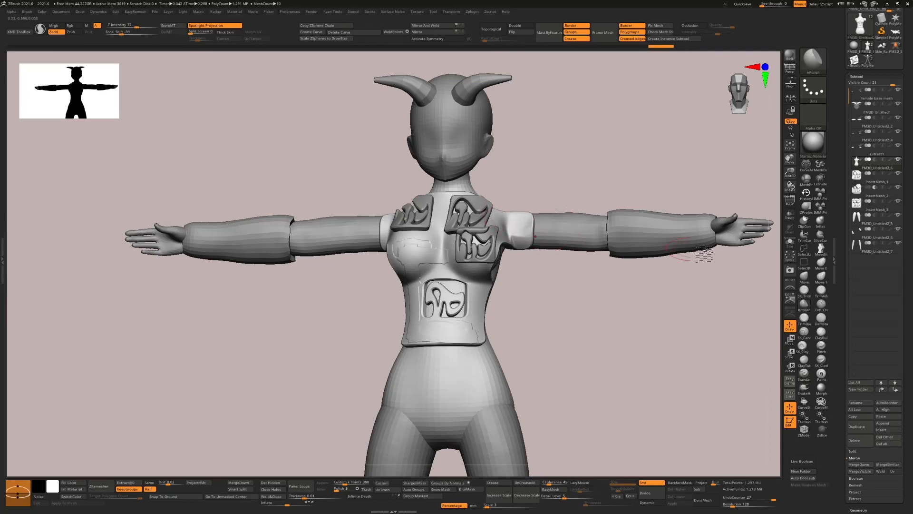
key(ctrl+z)
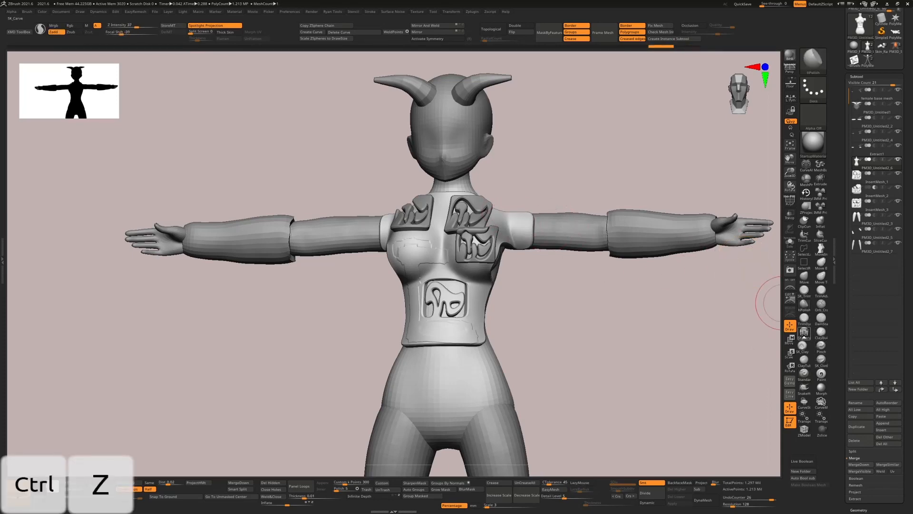
click(804, 331)
drag(514, 225, 517, 238)
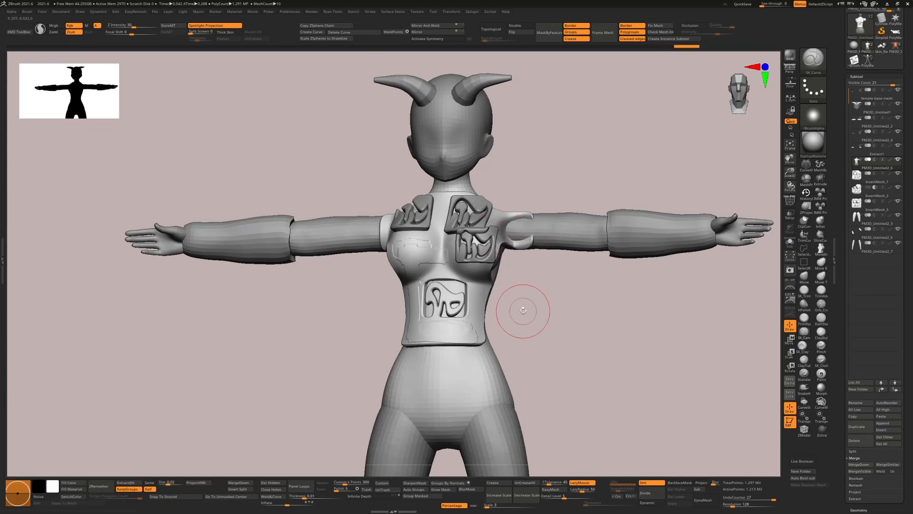
key(ctrl+z)
Adjust the Draw Size, turn on Thick Skin, and stroke the SK carving brush down the waist beside the abdominal pattern
key(s)
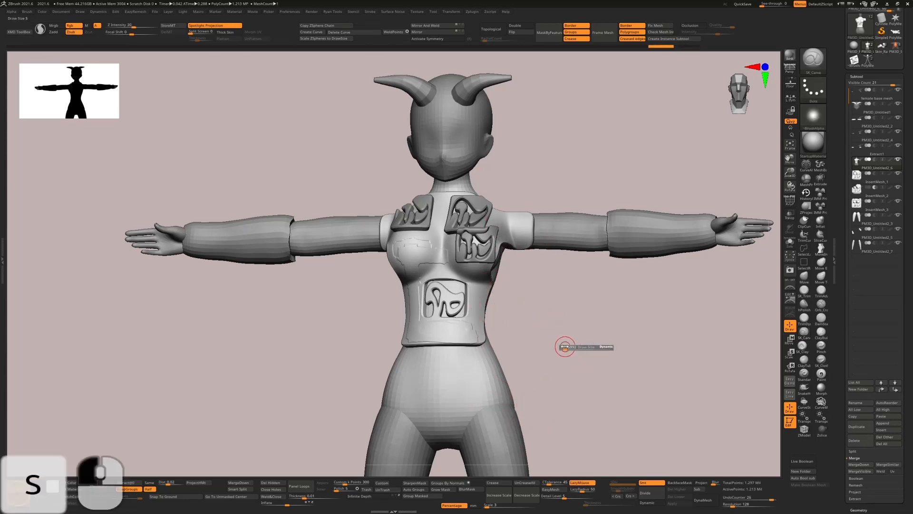
click(218, 32)
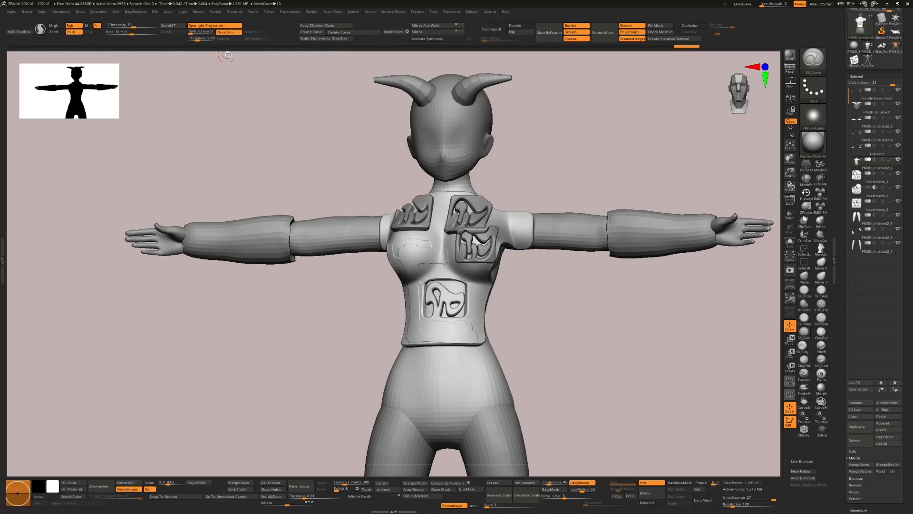
drag(476, 292, 472, 348)
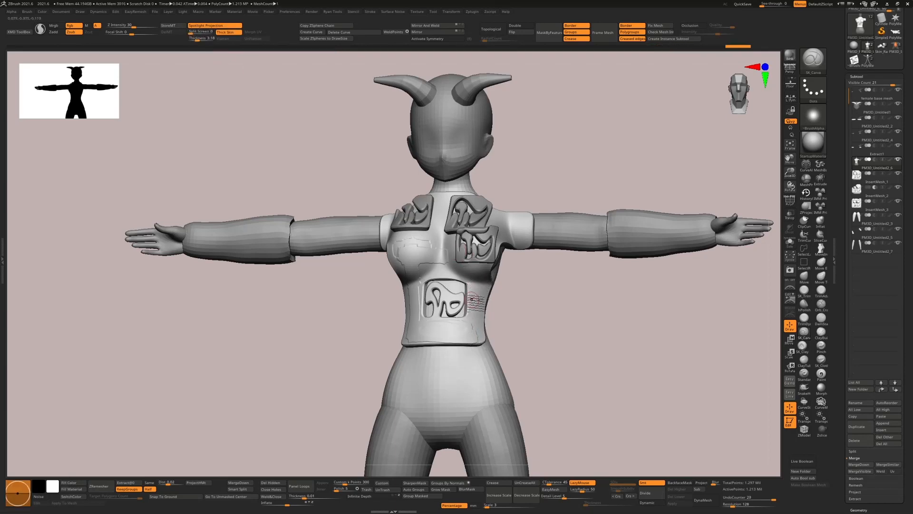
Set the Thick Skin thickness to 101 and carve strokes down the waist beside the abdominal pattern
click(204, 39)
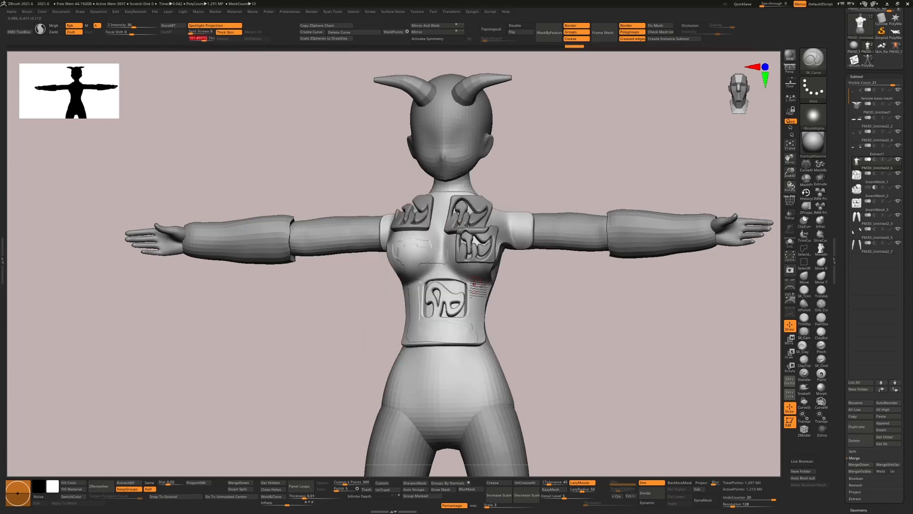
drag(474, 286, 475, 337)
drag(475, 304, 478, 338)
drag(474, 303, 478, 332)
Test the SK carving brush with strokes across the torso shell's shoulder sleeve and down the waist
mouse_move(511, 222)
mouse_down()
mouse_move(579, 225)
mouse_move(544, 224)
mouse_move(566, 224)
mouse_up()
drag(473, 283, 479, 328)
drag(474, 302, 475, 335)
mouse_move(525, 308)
mouse_down()
mouse_move(506, 308)
mouse_move(506, 250)
mouse_move(507, 266)
mouse_up()
drag(519, 221, 574, 229)
drag(561, 286, 623, 285)
drag(518, 238, 549, 251)
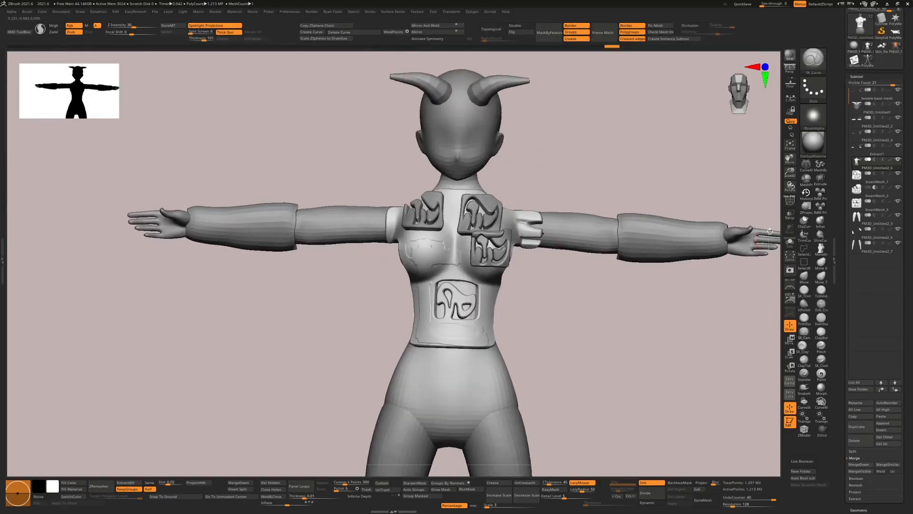
Clear the mask and display PolyFrame on the torso shell
ctrl+drag(622, 356, 639, 373)
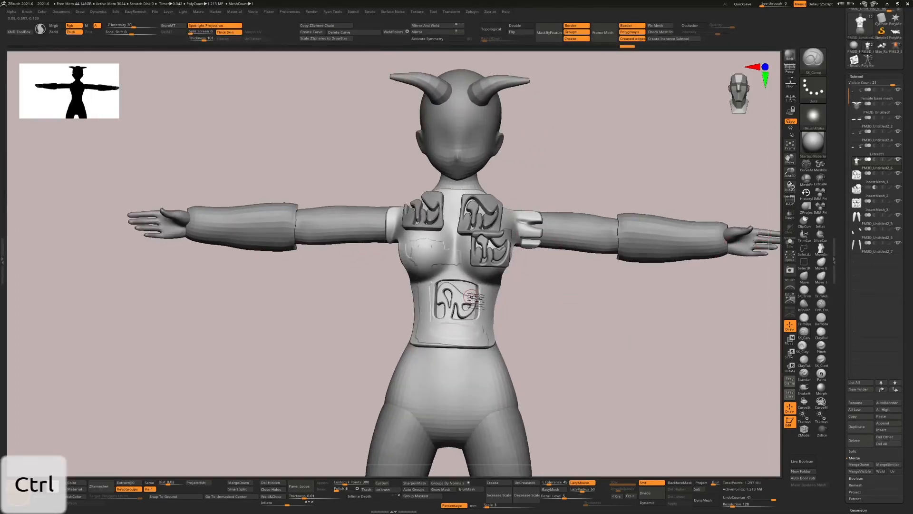
click(788, 202)
mouse_move(540, 300)
mouse_down()
mouse_move(509, 301)
mouse_move(546, 302)
mouse_up()
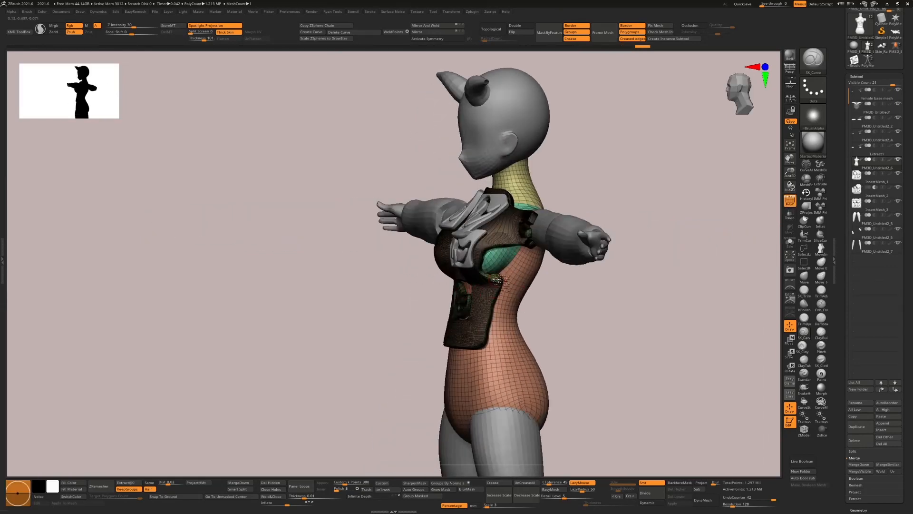
Hide the torso shell's outer polygroup to inspect the remaining borders, and restore full visibility with the mask cleared
ctrl+click(497, 332)
ctrl+shift+click(477, 314)
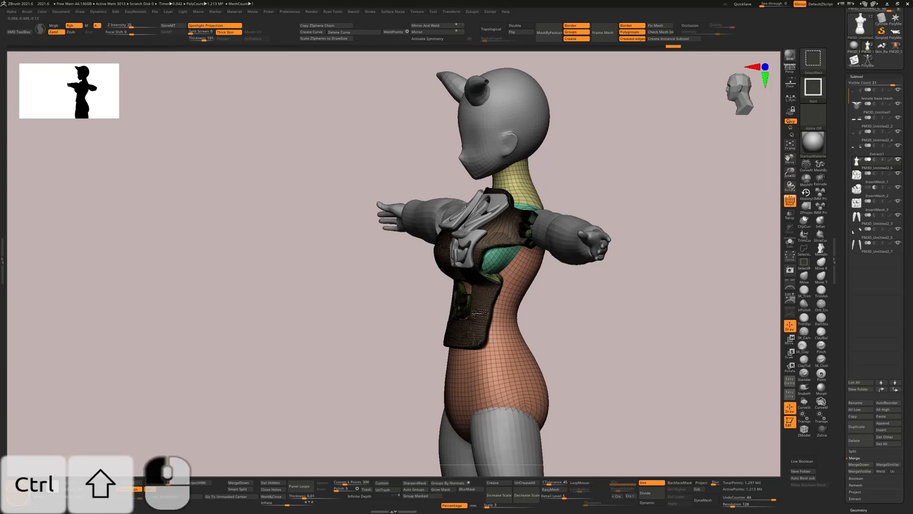
ctrl+shift+drag(534, 311, 576, 321)
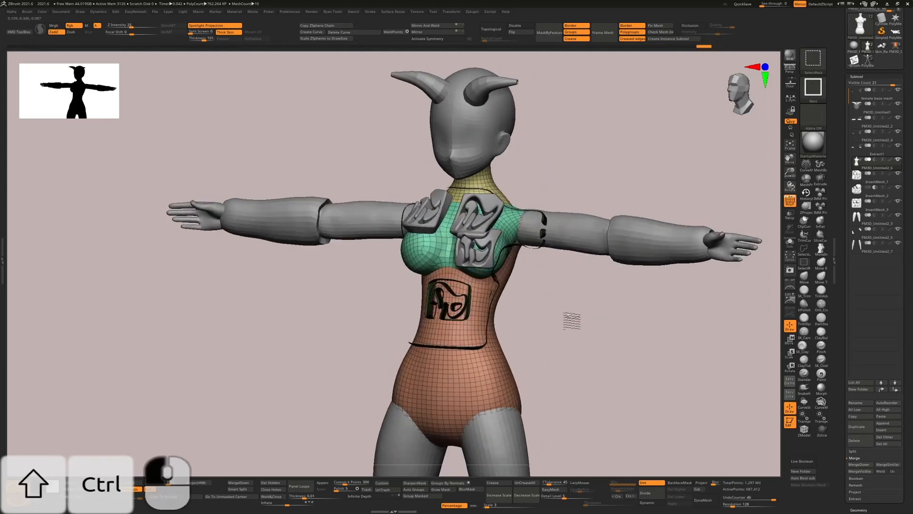
ctrl+shift+click(573, 322)
shift+drag(542, 357, 574, 341)
ctrl+drag(570, 309, 578, 371)
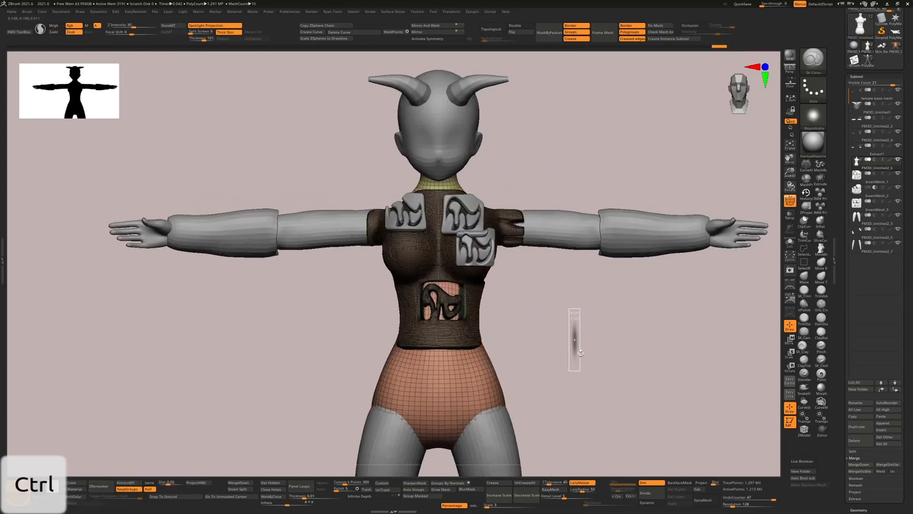
ctrl+right_drag(541, 282, 555, 304)
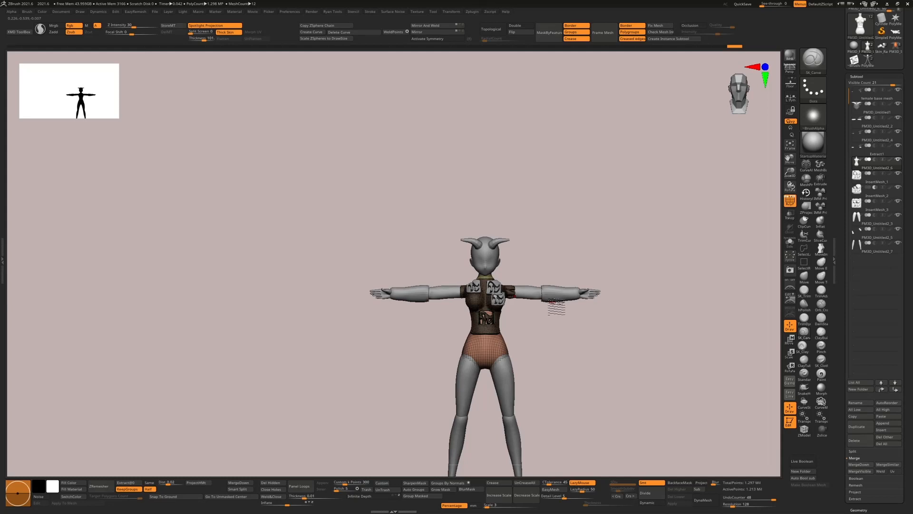
alt+drag(673, 321, 561, 263)
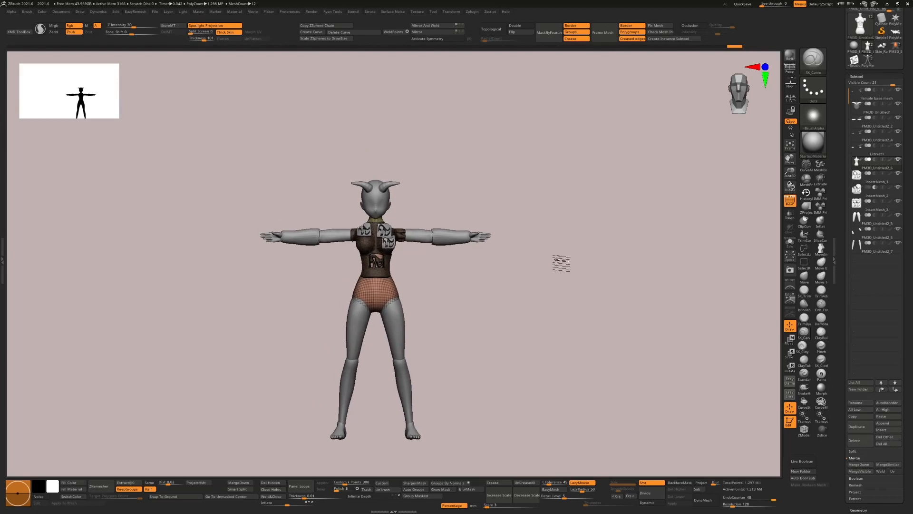
ctrl+right_drag(433, 231, 509, 192)
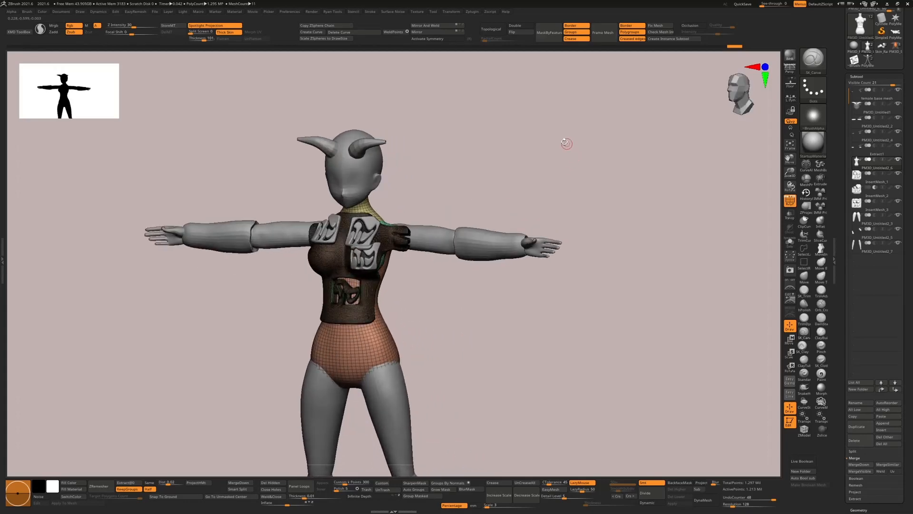
shift+right_drag(566, 144, 566, 153)
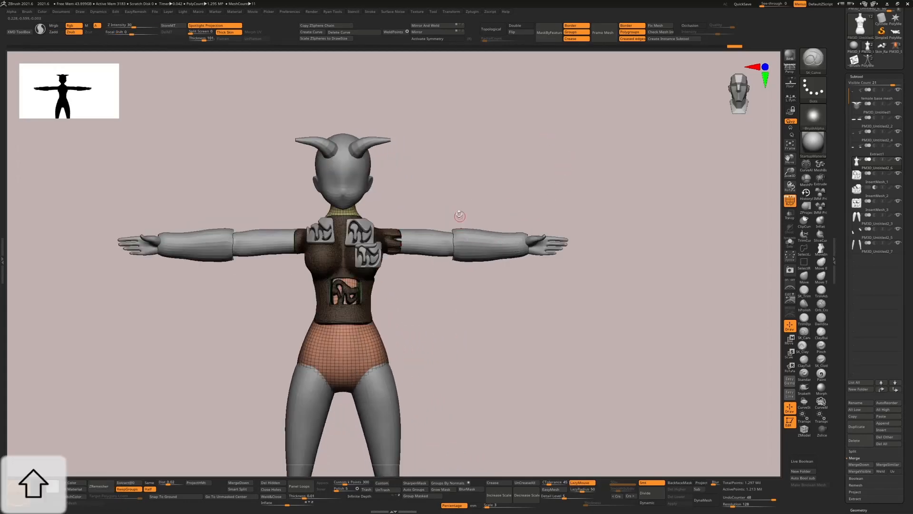
right_drag(410, 183, 542, 180)
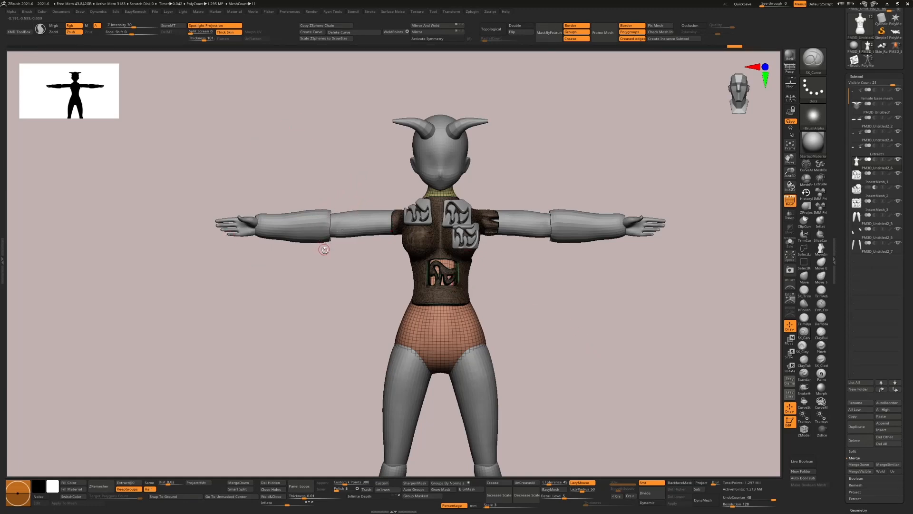
Try masking across the upper pelvis and clear the mask
mouse_move(509, 313)
mouse_down()
mouse_move(530, 314)
mouse_move(516, 316)
mouse_move(507, 298)
mouse_move(516, 320)
mouse_up()
mouse_move(419, 324)
ctrl+mouse_down()
mouse_move(480, 351)
mouse_move(478, 327)
ctrl+mouse_up()
ctrl+drag(557, 313, 572, 335)
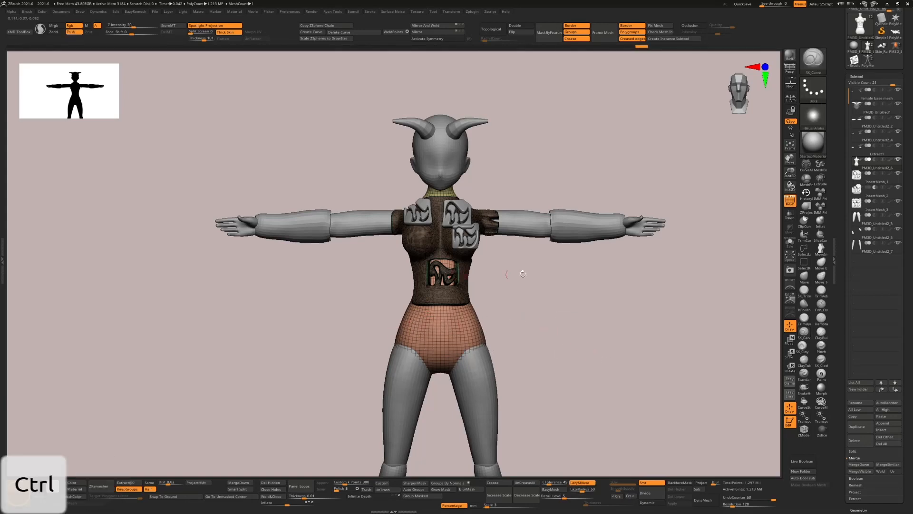
Examine the torso shell's thickness, border polygroups and carved surface from the side, front and back
drag(523, 274, 423, 243)
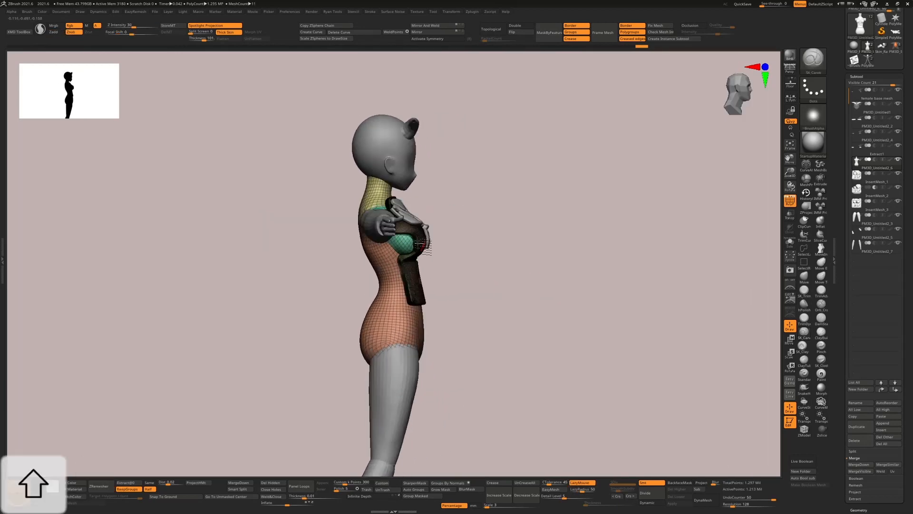
scroll(423, 245, up, 10)
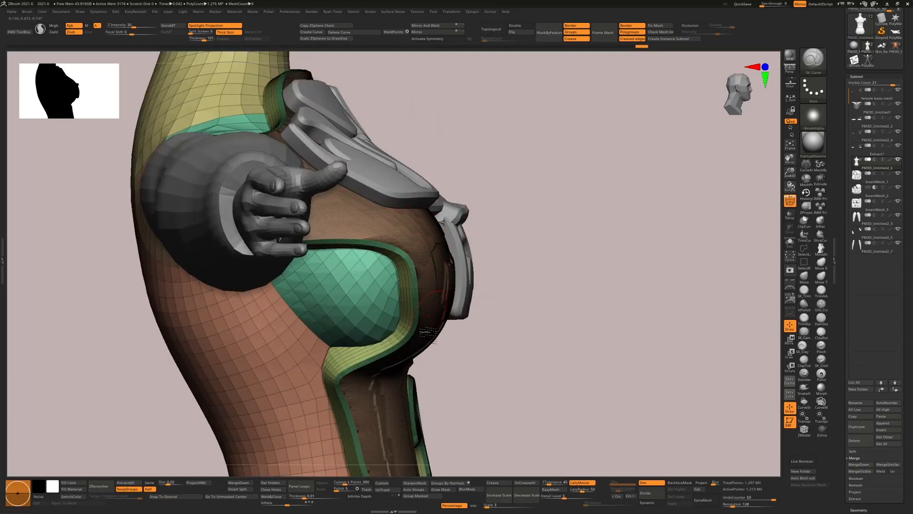
drag(491, 369, 336, 308)
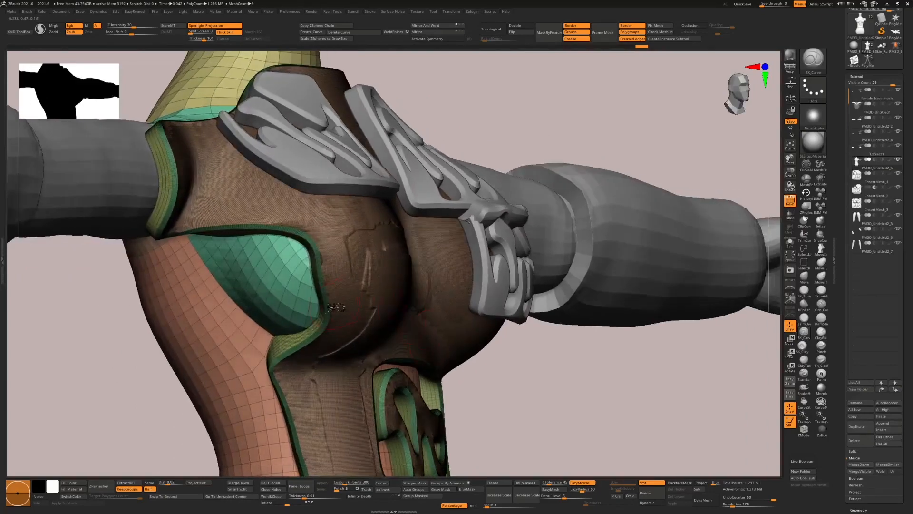
right_drag(320, 307, 333, 311)
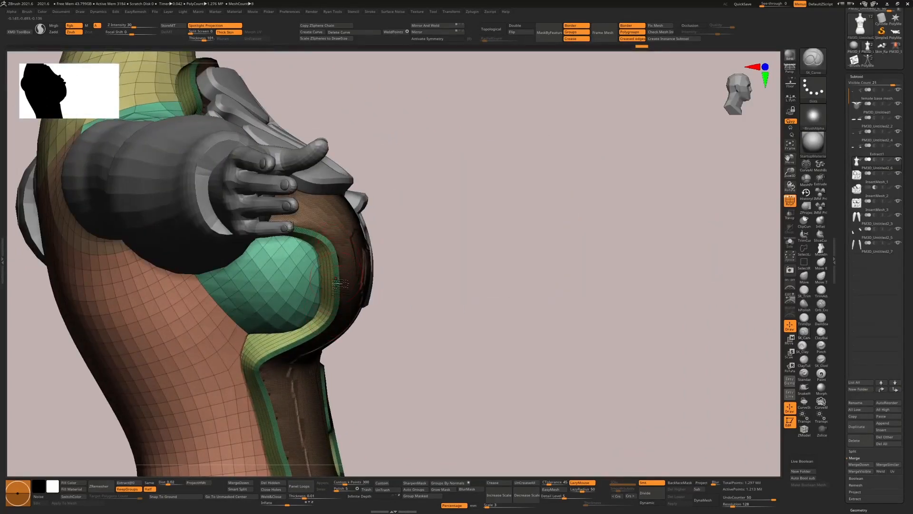
drag(513, 307, 404, 328)
shift+drag(647, 347, 674, 387)
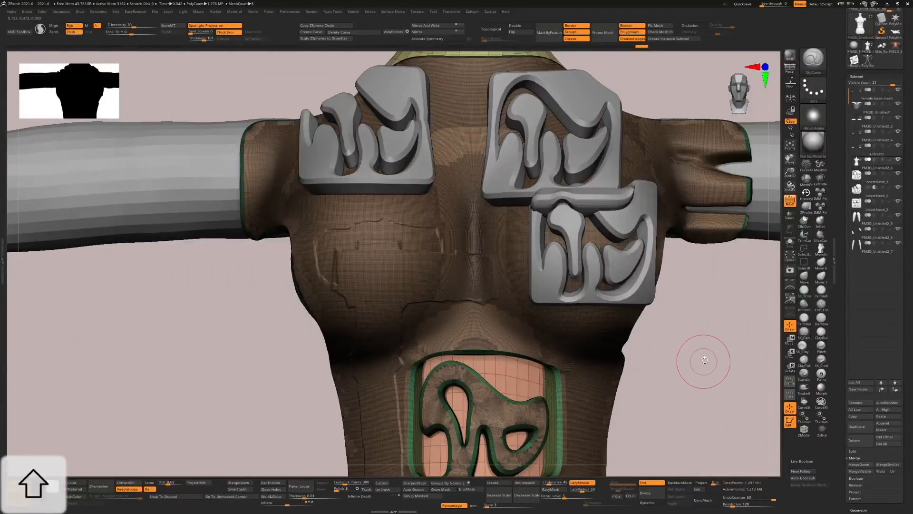
drag(705, 360, 723, 346)
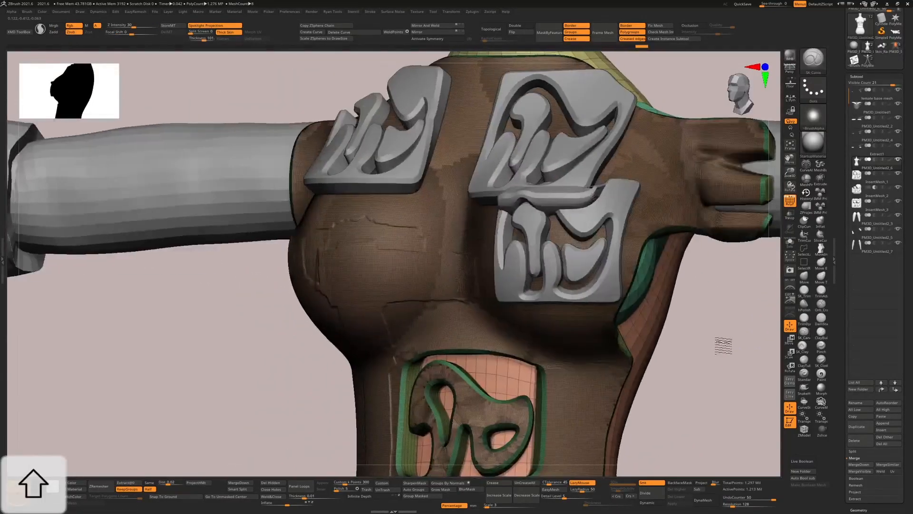
scroll(693, 352, down, 6)
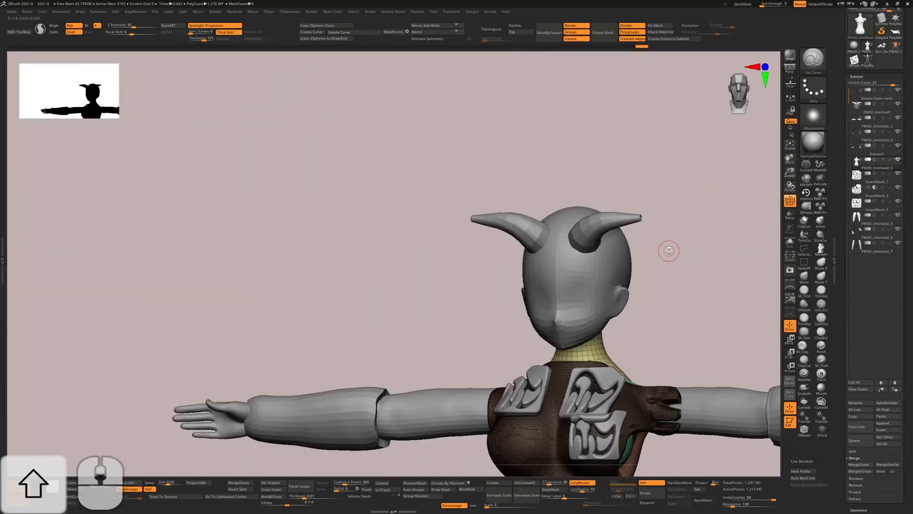
shift+drag(693, 268, 523, 172)
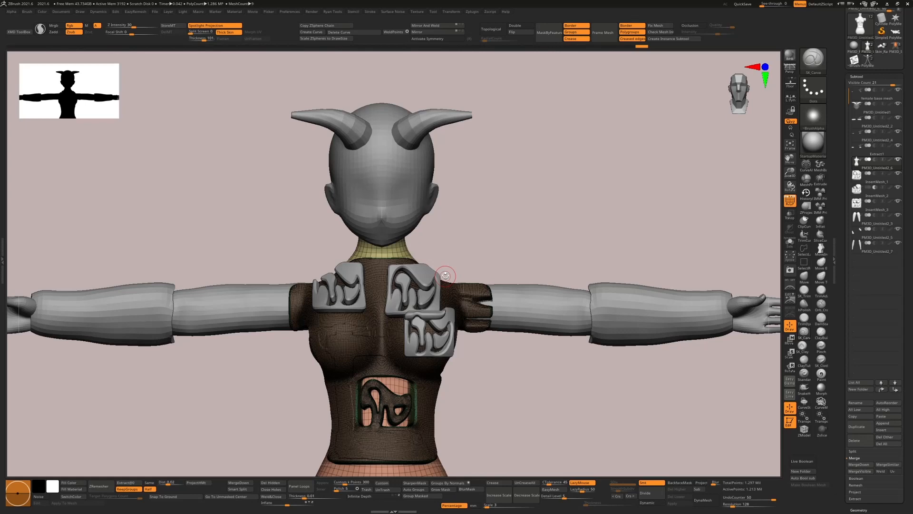
drag(526, 169, 491, 241)
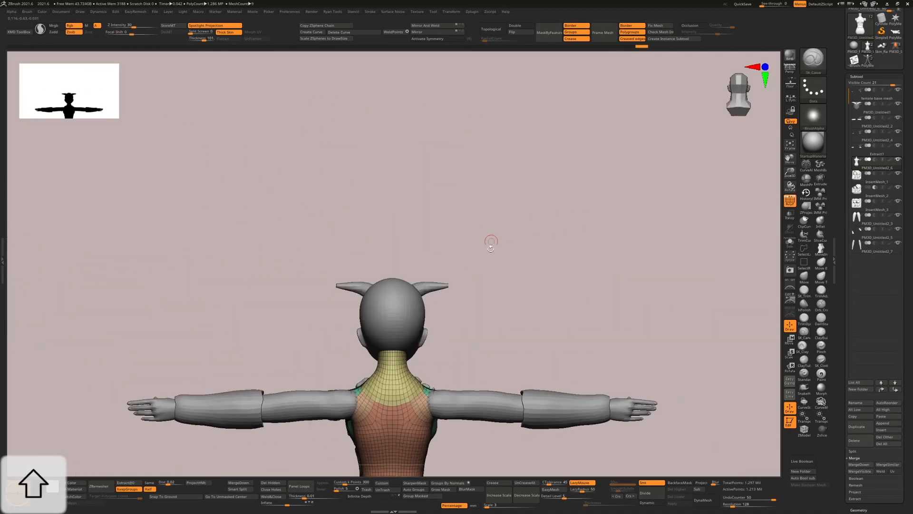
alt+drag(507, 296, 521, 215)
mouse_move(532, 259)
alt+mouse_down()
mouse_move(536, 161)
mouse_move(631, 192)
alt+mouse_up()
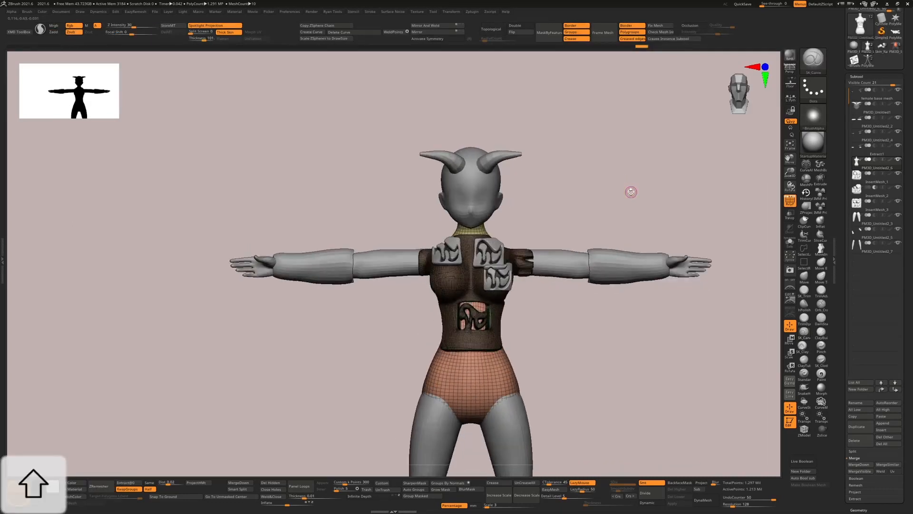